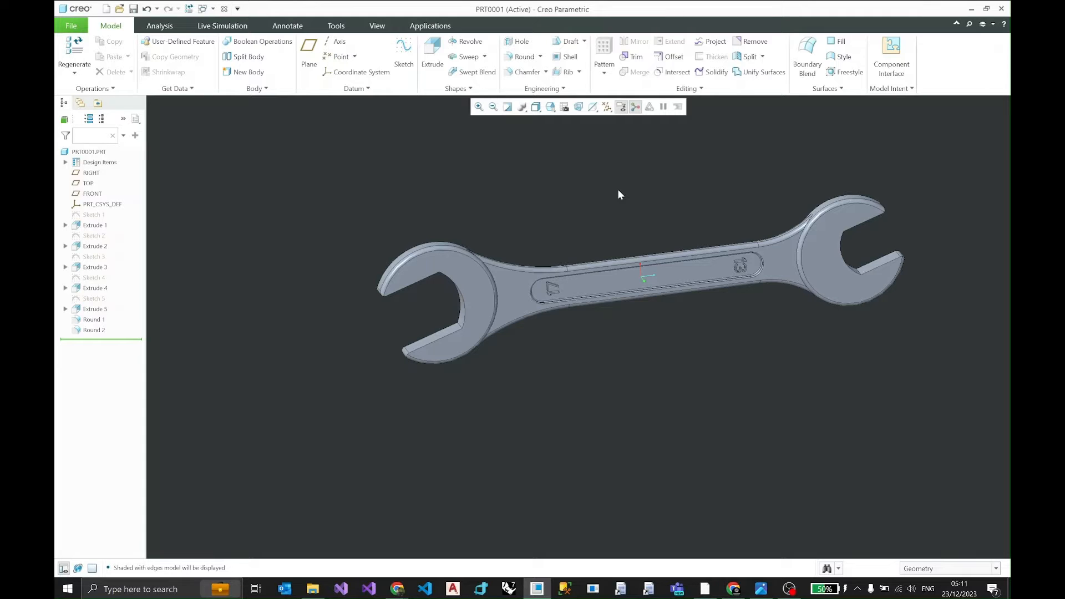
# Step: Examine the finished spanner model from several angles and compare it with the Spanner.PNG reference drawing
pyautogui.moveTo(616, 261)
pyautogui.mouseDown(button='middle')
pyautogui.moveTo(635, 277)
pyautogui.moveTo(616, 223)
pyautogui.moveTo(601, 245)
pyautogui.moveTo(609, 345)
pyautogui.mouseUp(button='middle')
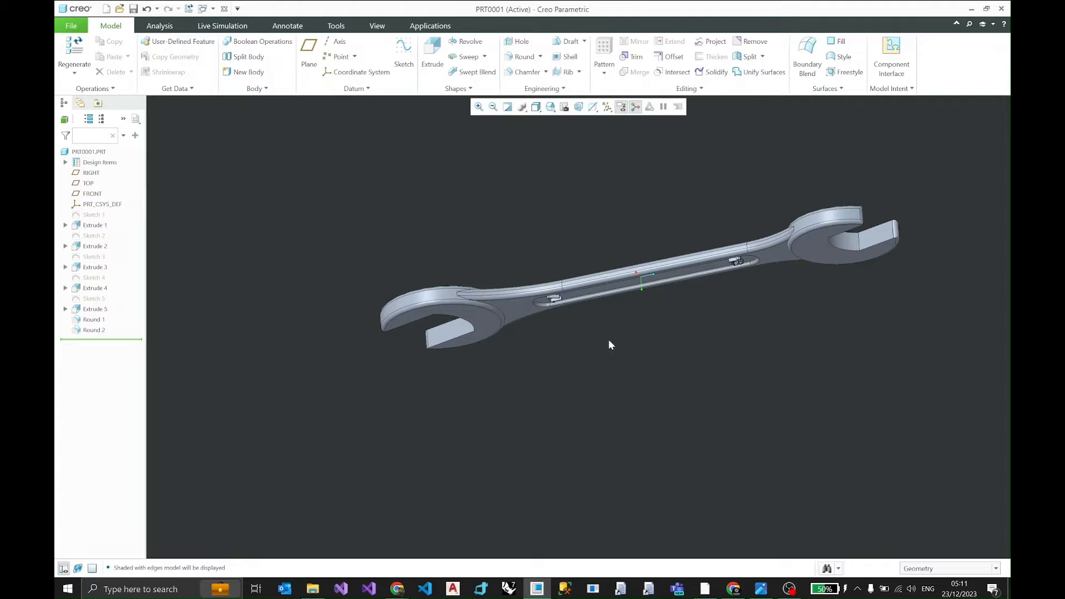
pyautogui.moveTo(985, 265); pyautogui.dragTo(970, 199, button='middle')
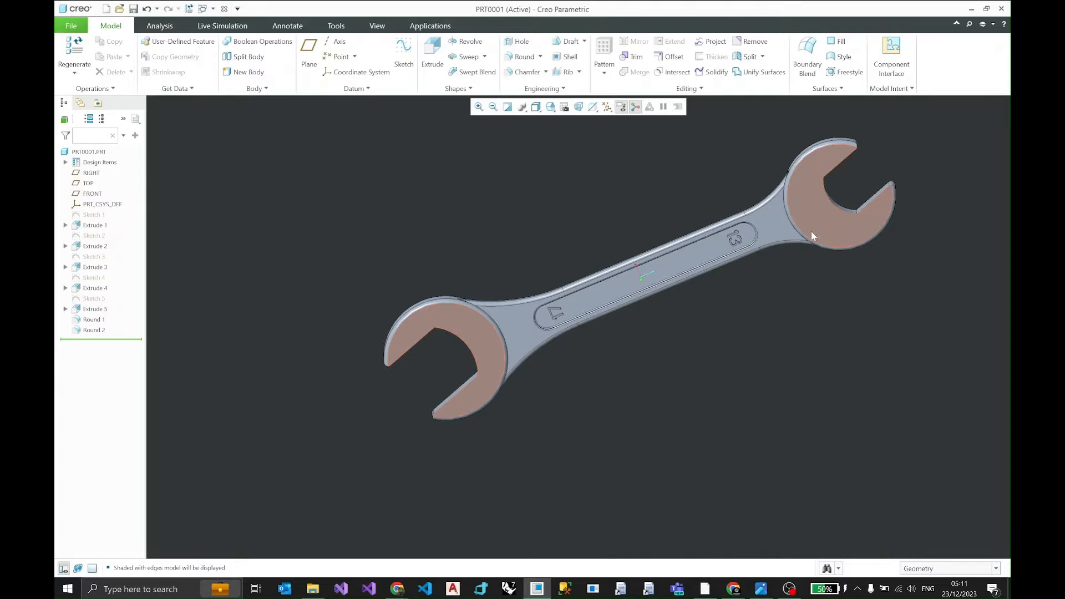
pyautogui.moveTo(812, 231)
pyautogui.mouseDown(button='middle')
pyautogui.moveTo(844, 261)
pyautogui.moveTo(826, 211)
pyautogui.moveTo(770, 283)
pyautogui.moveTo(804, 300)
pyautogui.moveTo(775, 302)
pyautogui.moveTo(770, 331)
pyautogui.moveTo(744, 338)
pyautogui.moveTo(718, 312)
pyautogui.moveTo(742, 292)
pyautogui.moveTo(731, 266)
pyautogui.moveTo(728, 348)
pyautogui.mouseUp(button='middle')
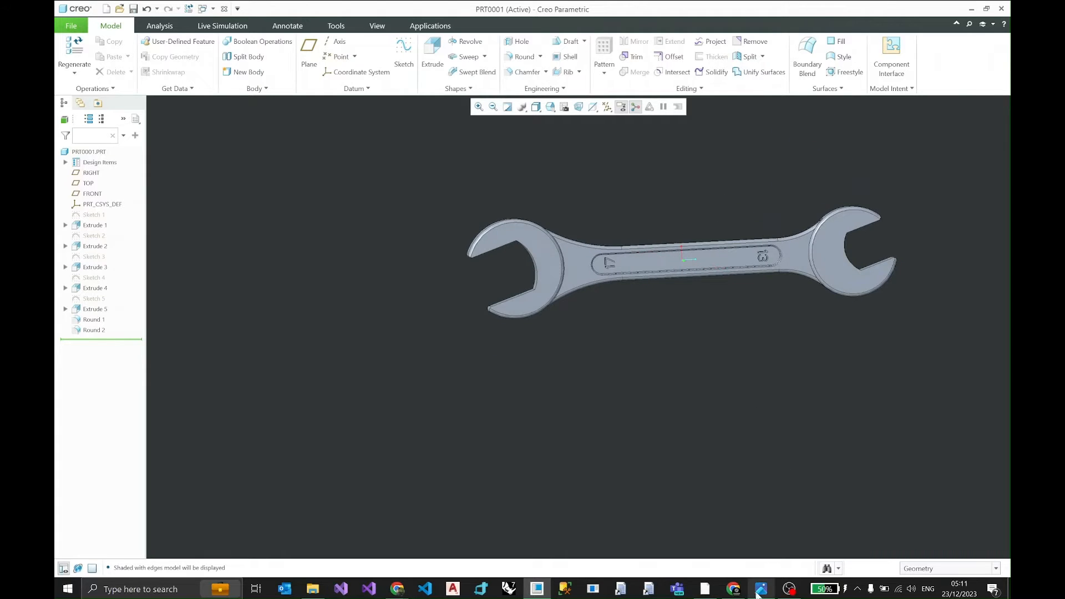
pyautogui.click(761, 589)
pyautogui.moveTo(638, 167); pyautogui.dragTo(542, 113)
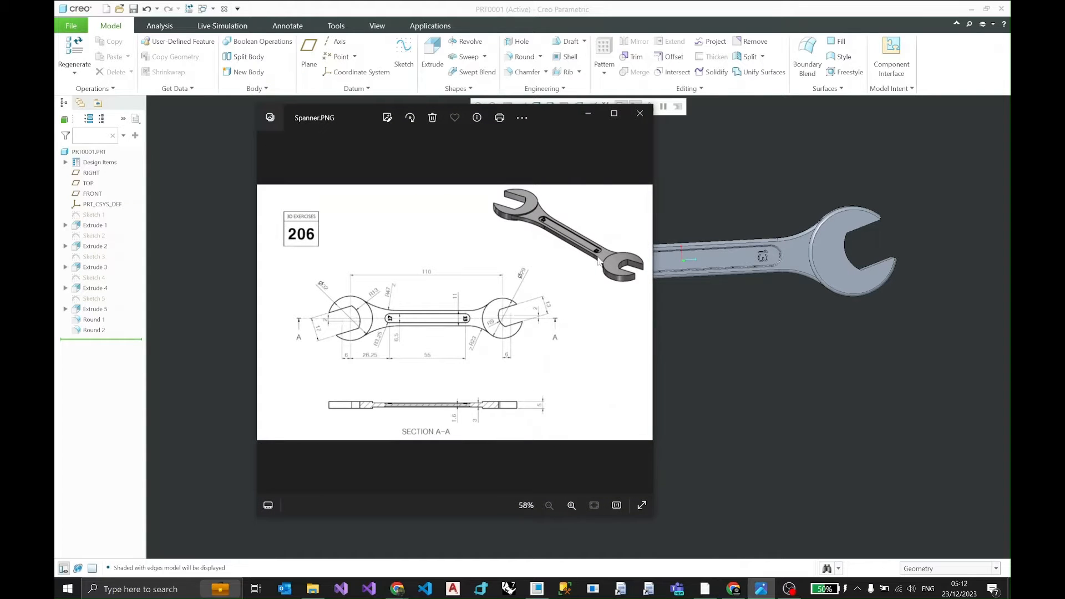
pyautogui.click(586, 115)
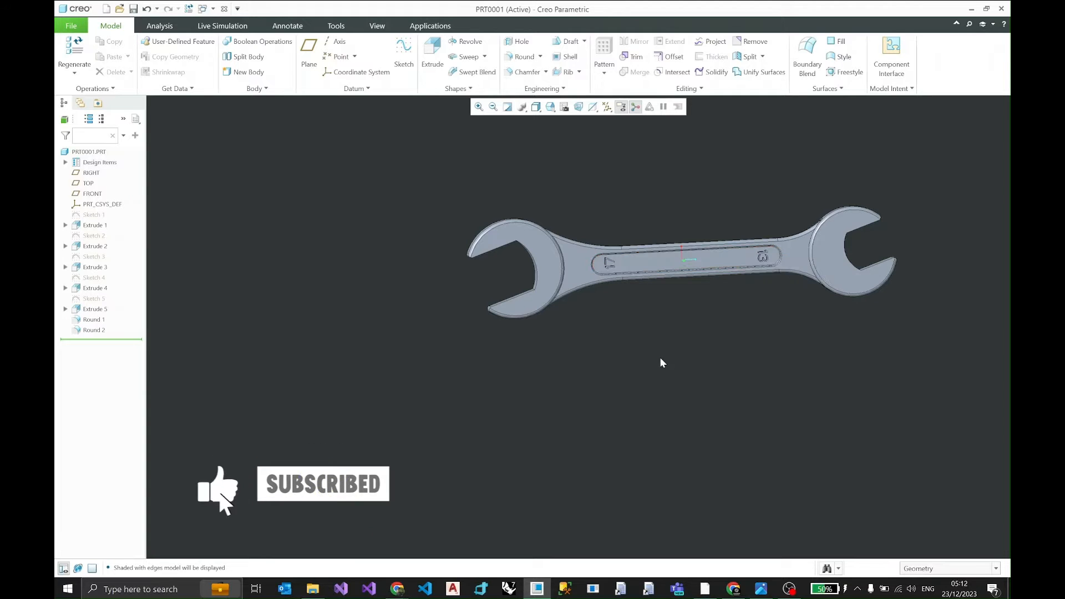
pyautogui.keyDown('shift'); pyautogui.moveTo(660, 361); pyautogui.dragTo(523, 383, button='middle'); pyautogui.keyUp('shift')
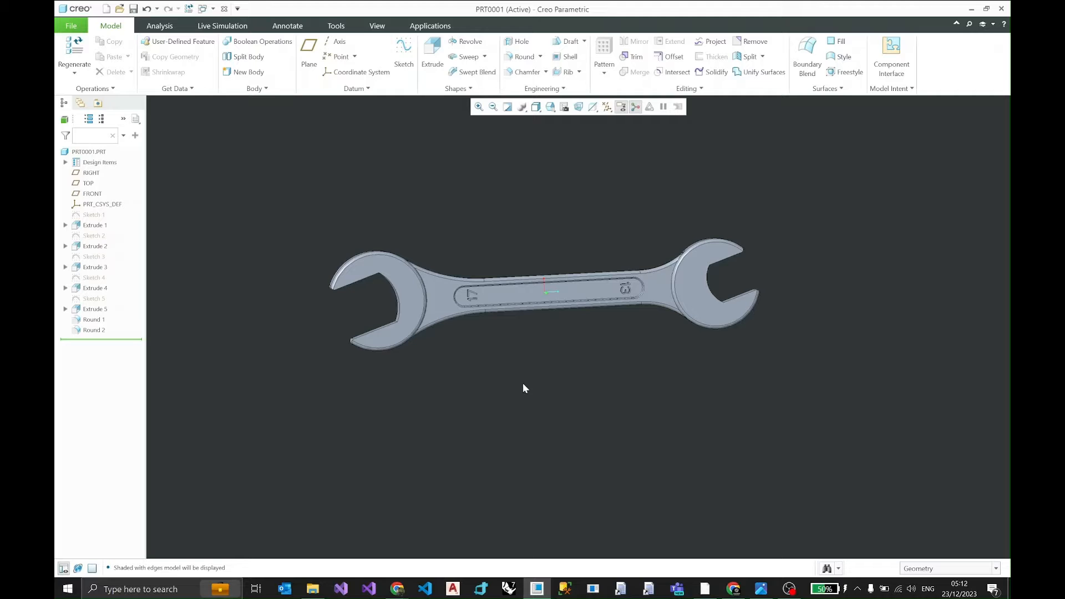
pyautogui.moveTo(527, 384)
pyautogui.mouseDown(button='middle')
pyautogui.moveTo(559, 362)
pyautogui.moveTo(549, 376)
pyautogui.mouseUp(button='middle')
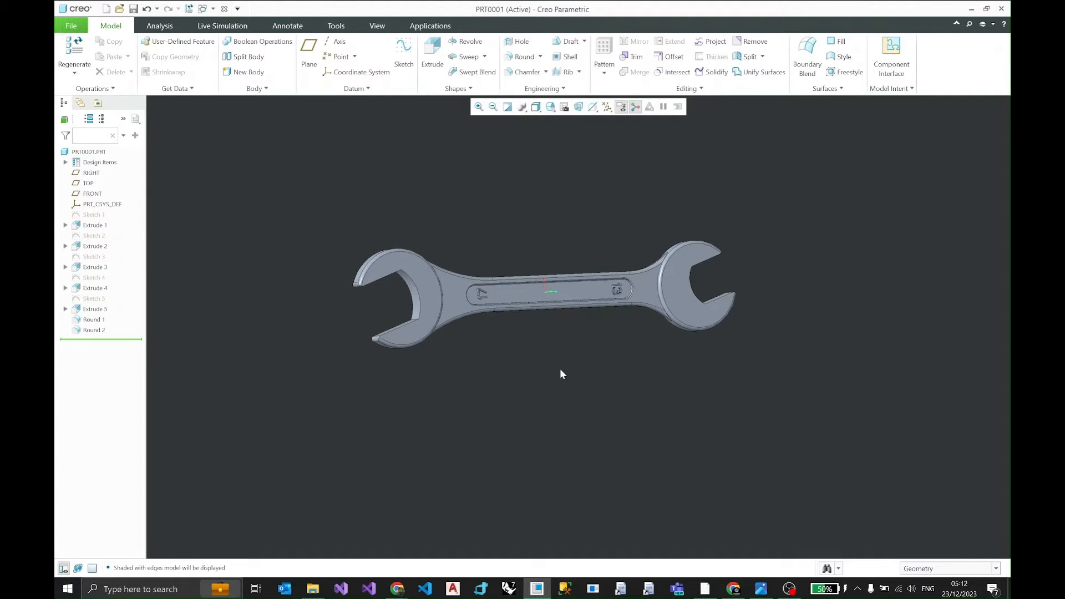
pyautogui.press('s')
pyautogui.moveTo(573, 361); pyautogui.dragTo(606, 349, button='middle')
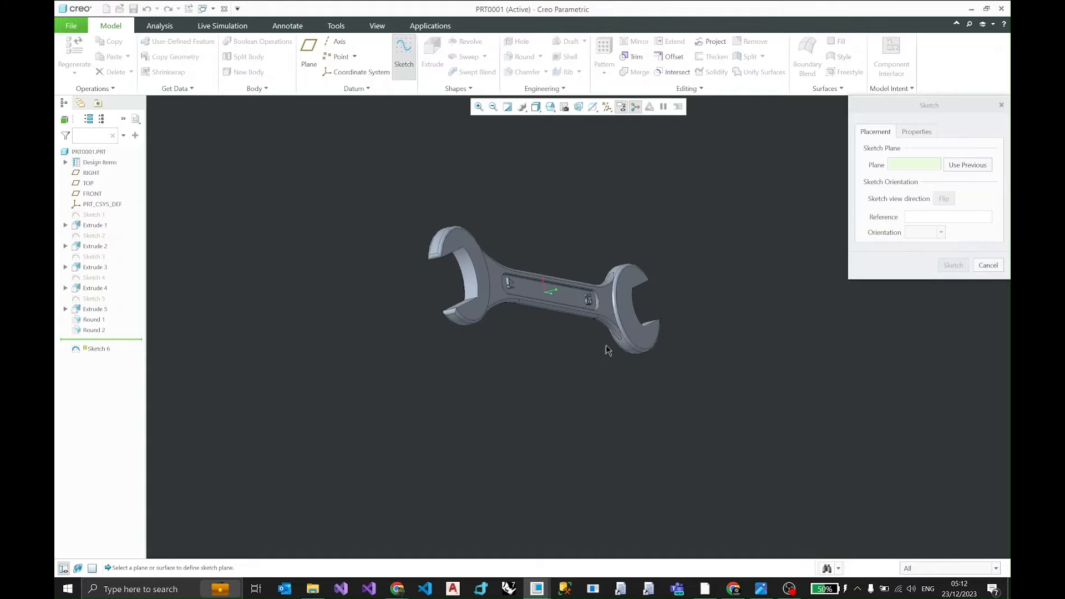
pyautogui.click(988, 266)
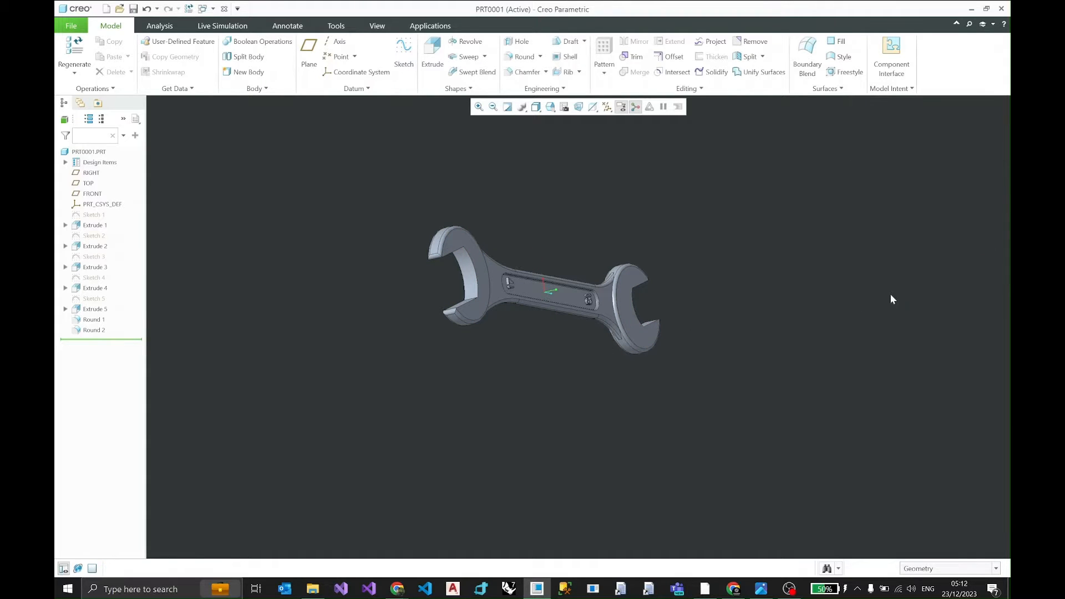
# Step: Close the finished spanner model and create a new solid part named Spanner with the default template
pyautogui.moveTo(604, 328); pyautogui.dragTo(516, 367, button='middle')
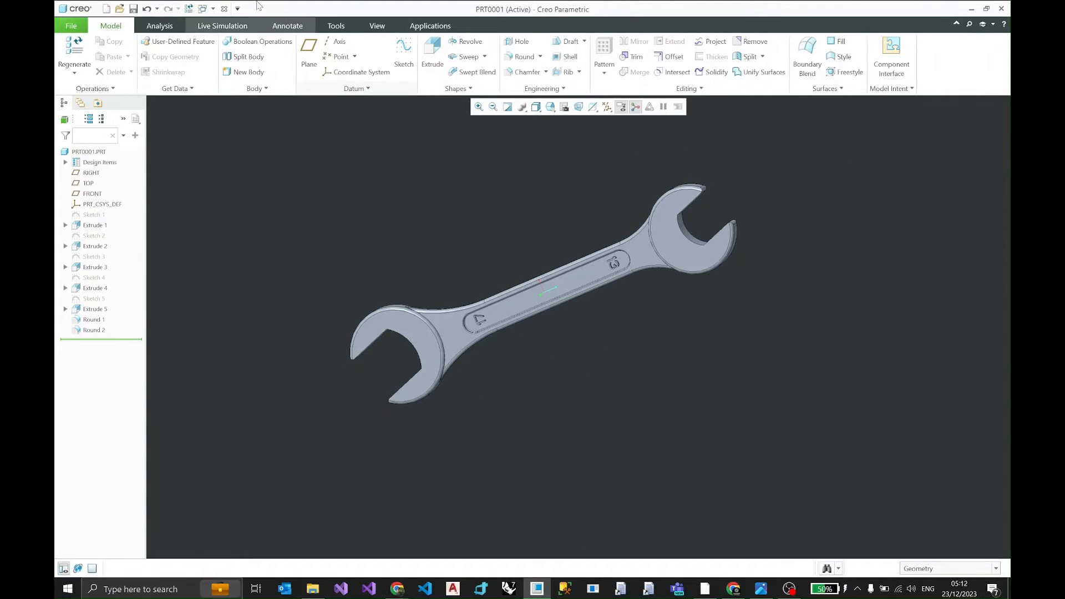
pyautogui.click(224, 9)
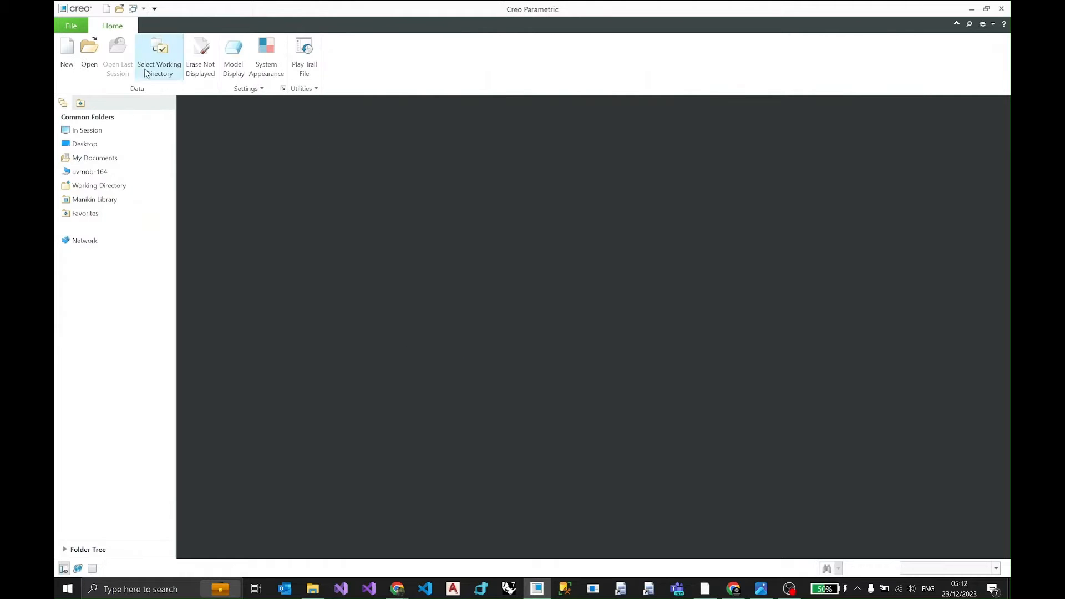
pyautogui.click(67, 56)
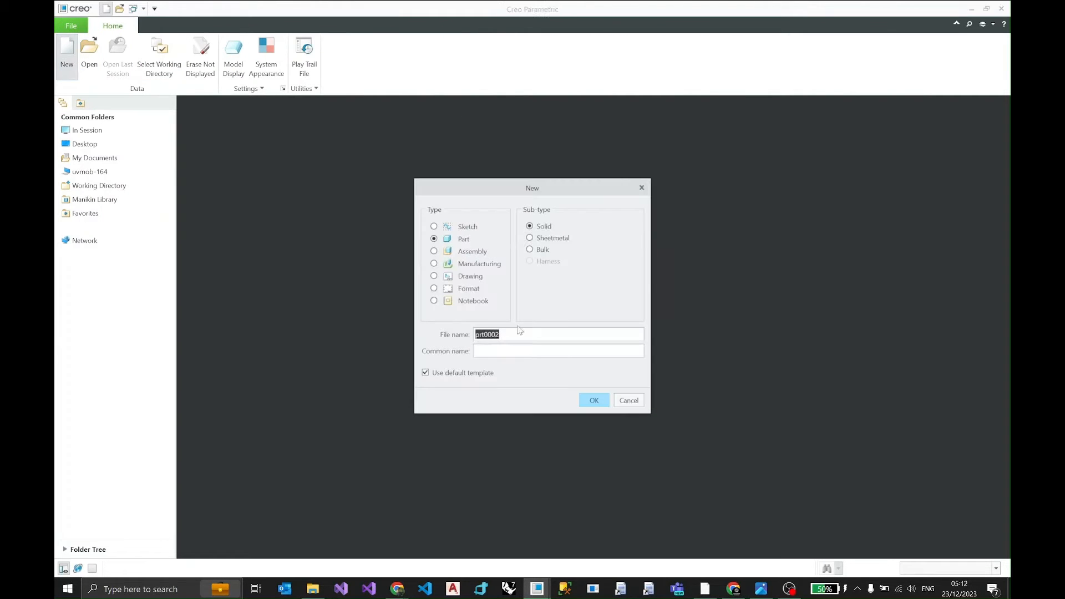
pyautogui.write('Spanner')
pyautogui.press('Return')
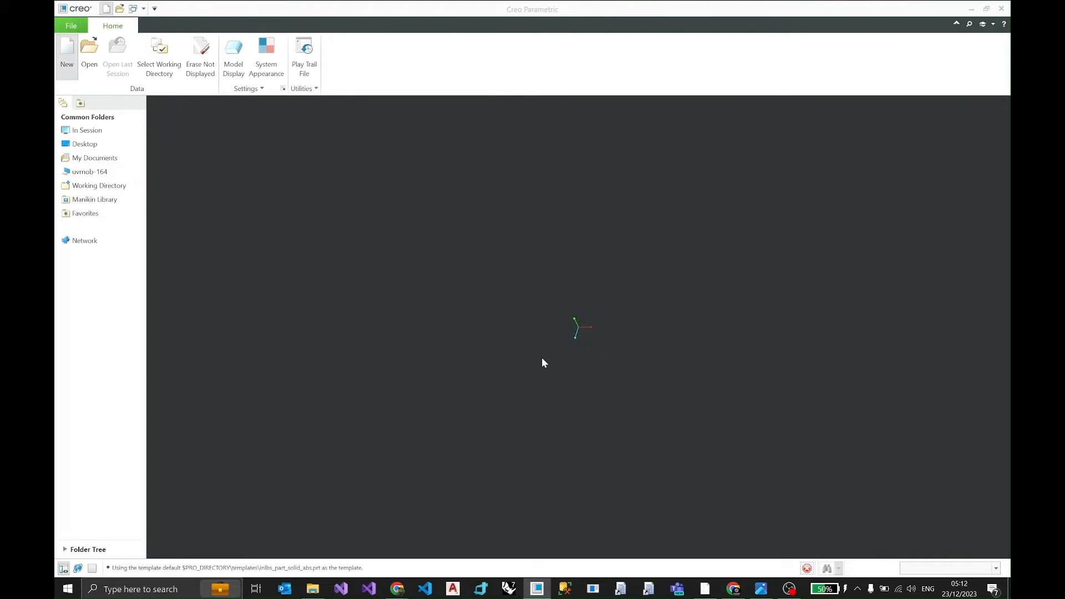
# Step: Turn on the datum plane display and highlight the RIGHT, TOP and FRONT planes one after another
pyautogui.click(607, 107)
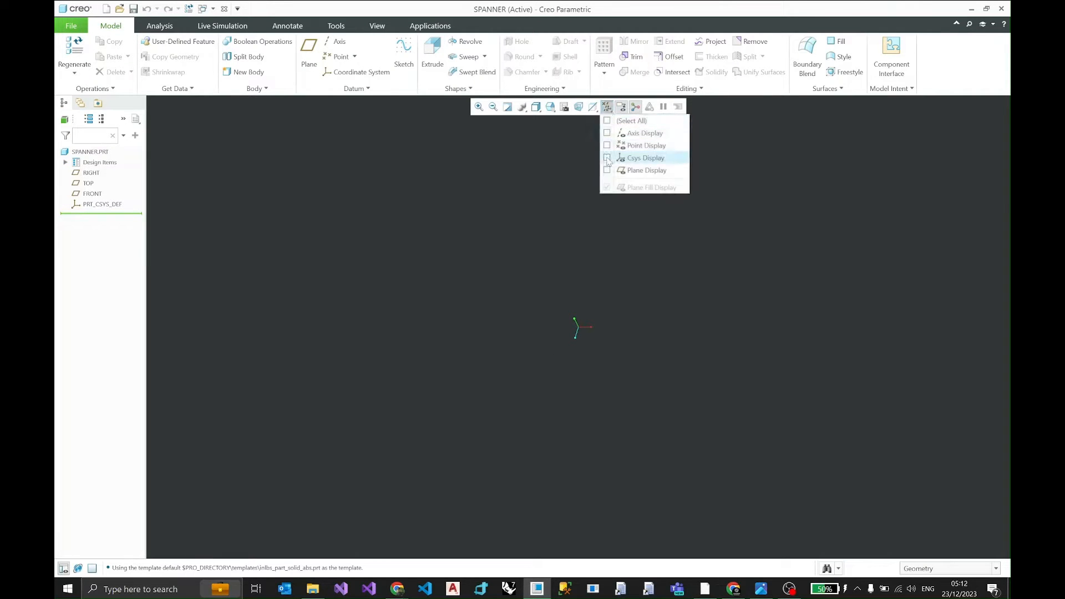
pyautogui.click(646, 170)
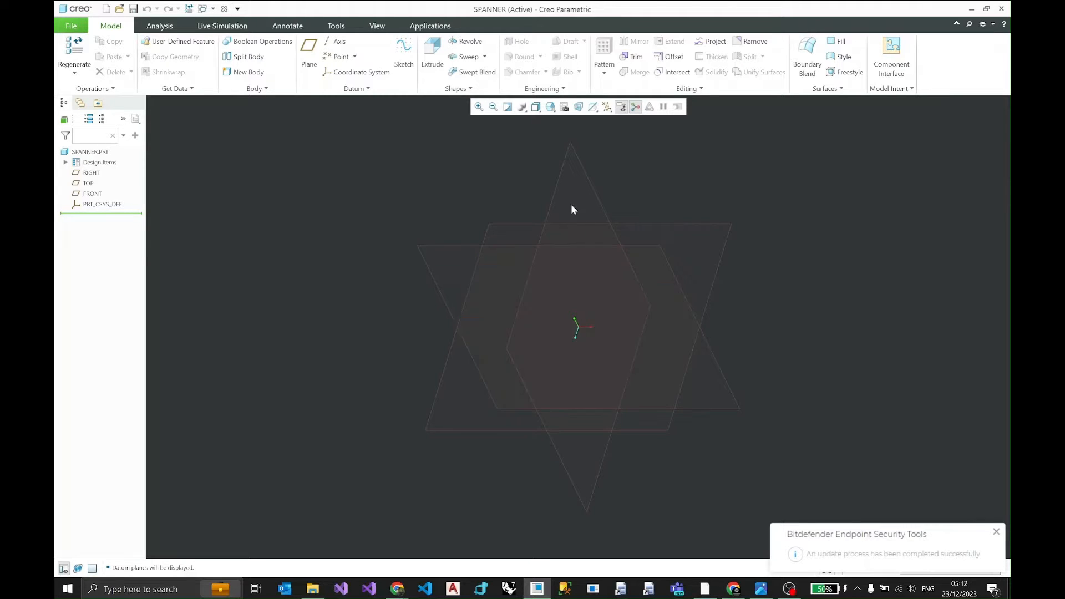
pyautogui.click(90, 172)
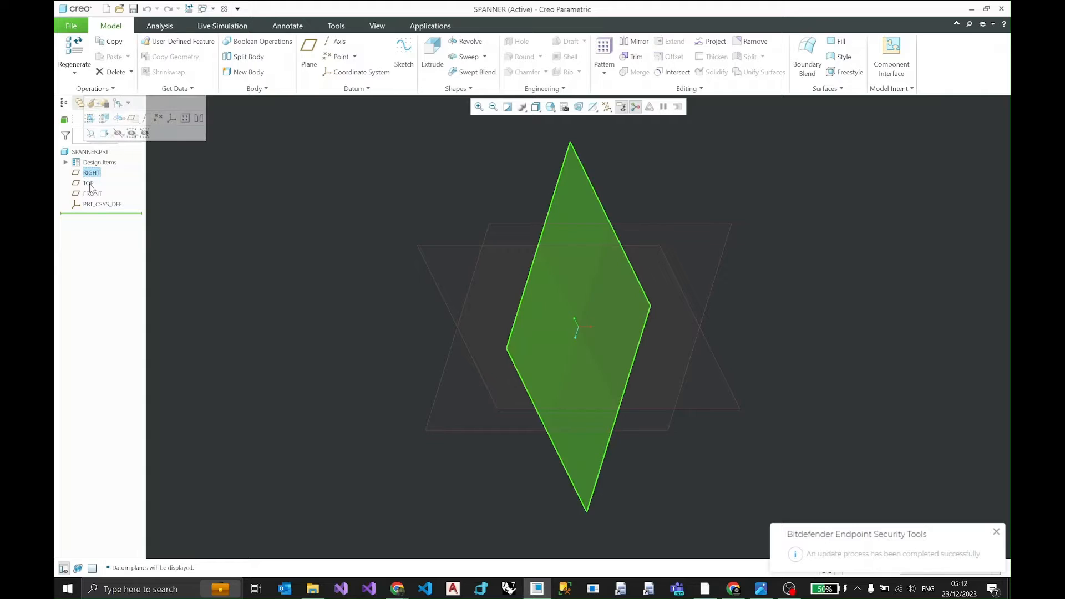
pyautogui.click(89, 183)
pyautogui.click(91, 194)
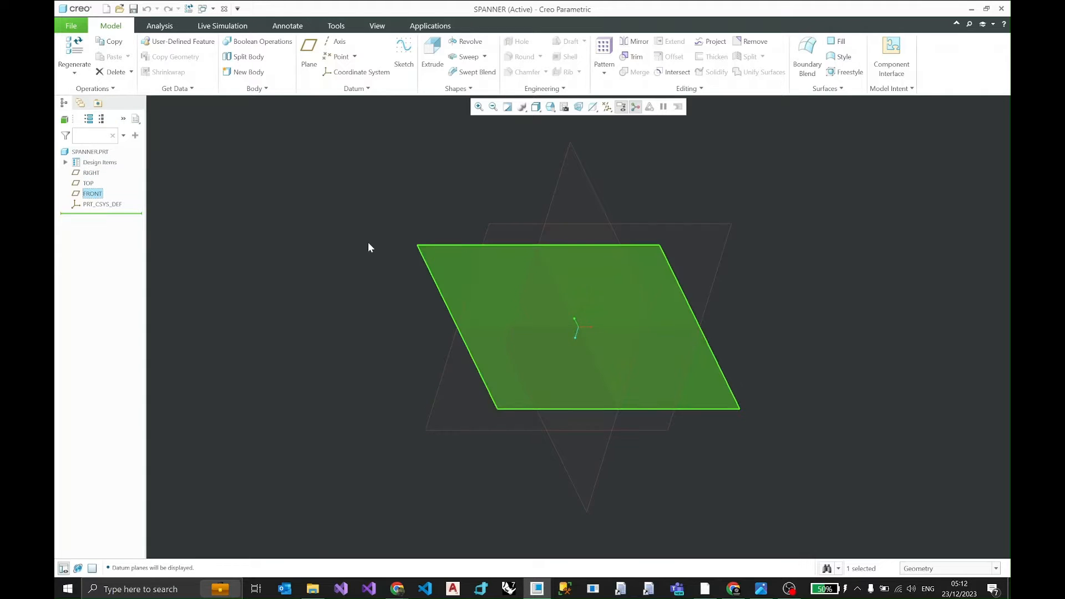
pyautogui.click(365, 217)
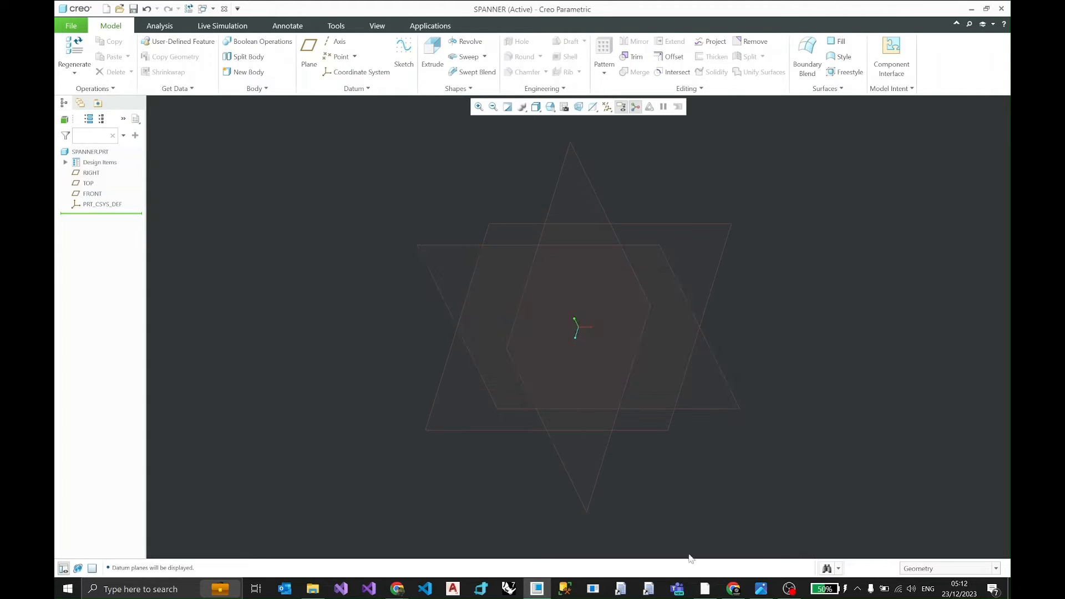
# Step: Check the view orientation in the reference drawing, then start a sketch on the TOP plane viewed parallel to the screen
pyautogui.click(763, 591)
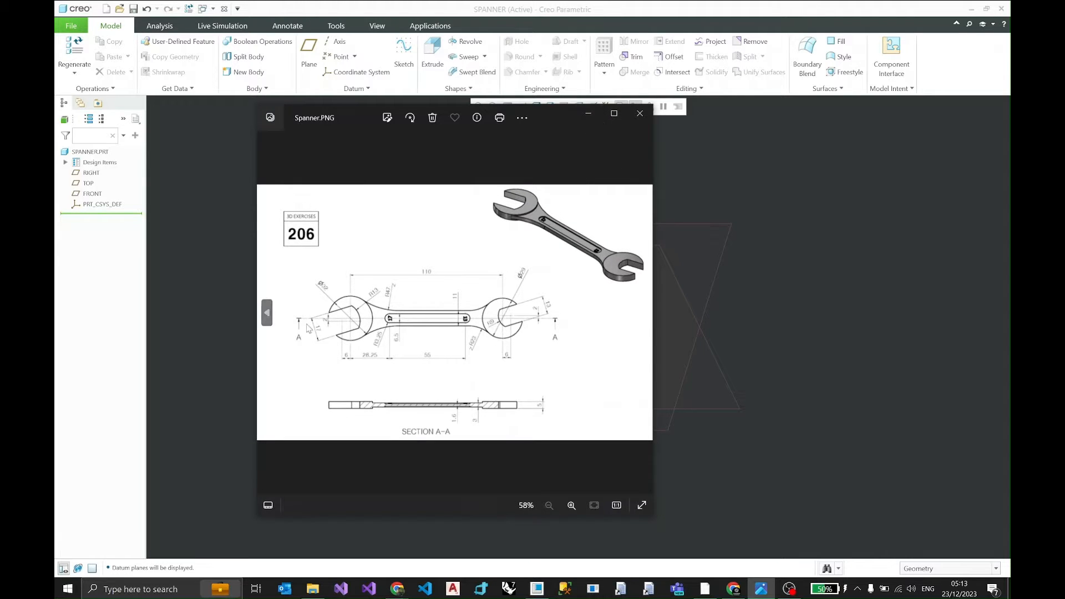
pyautogui.click(586, 115)
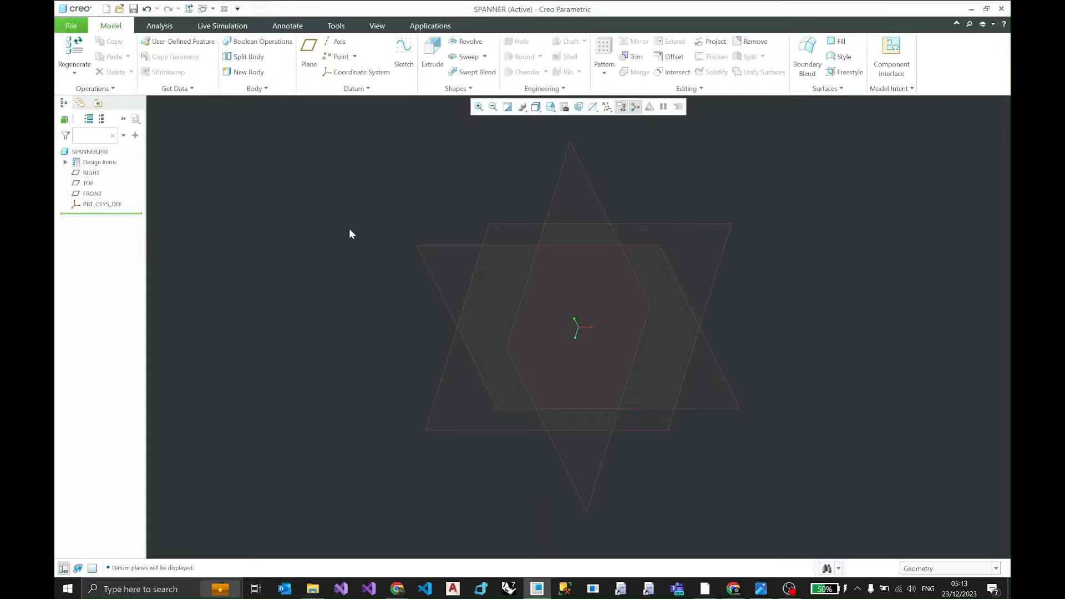
pyautogui.click(88, 183)
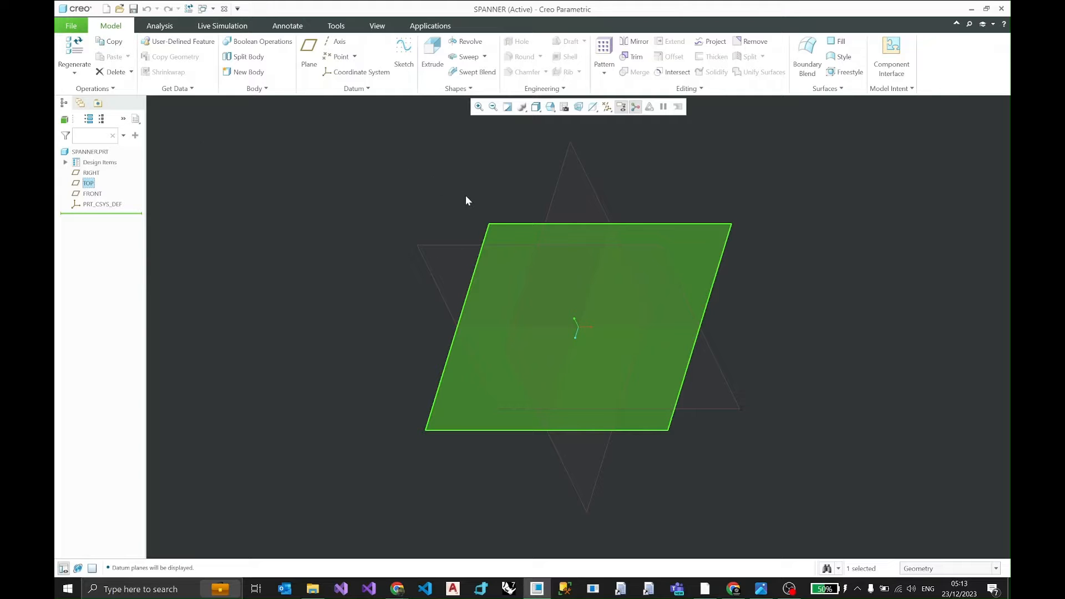
pyautogui.click(495, 223)
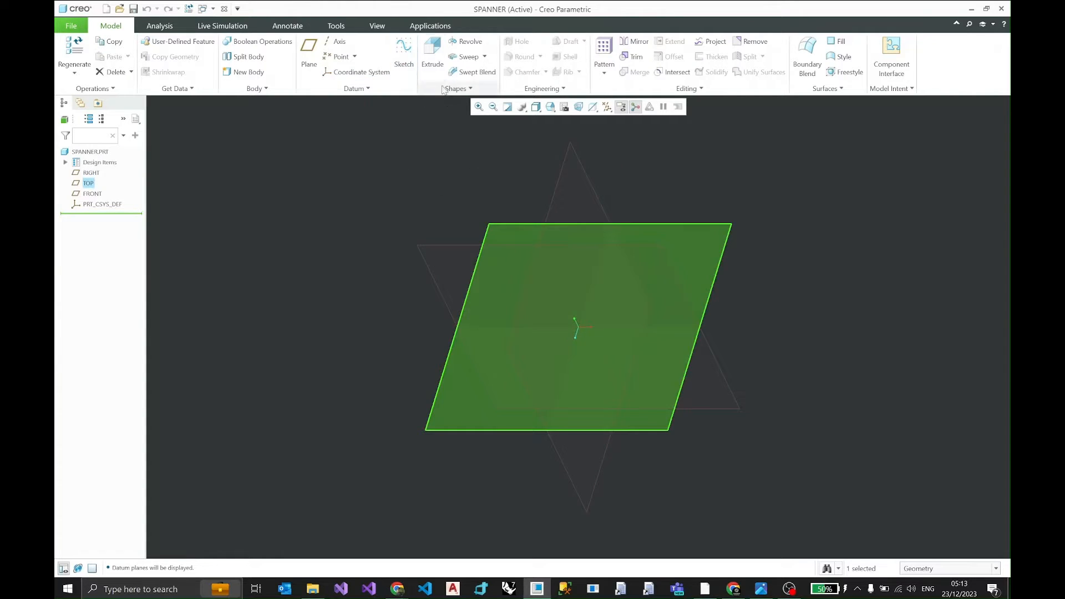
pyautogui.click(405, 50)
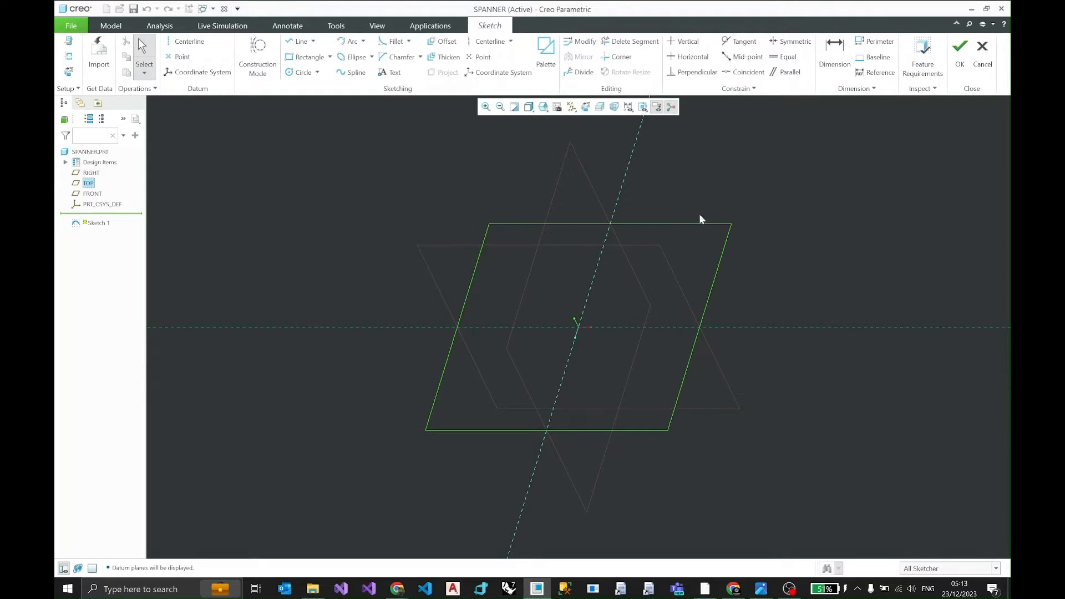
pyautogui.click(590, 108)
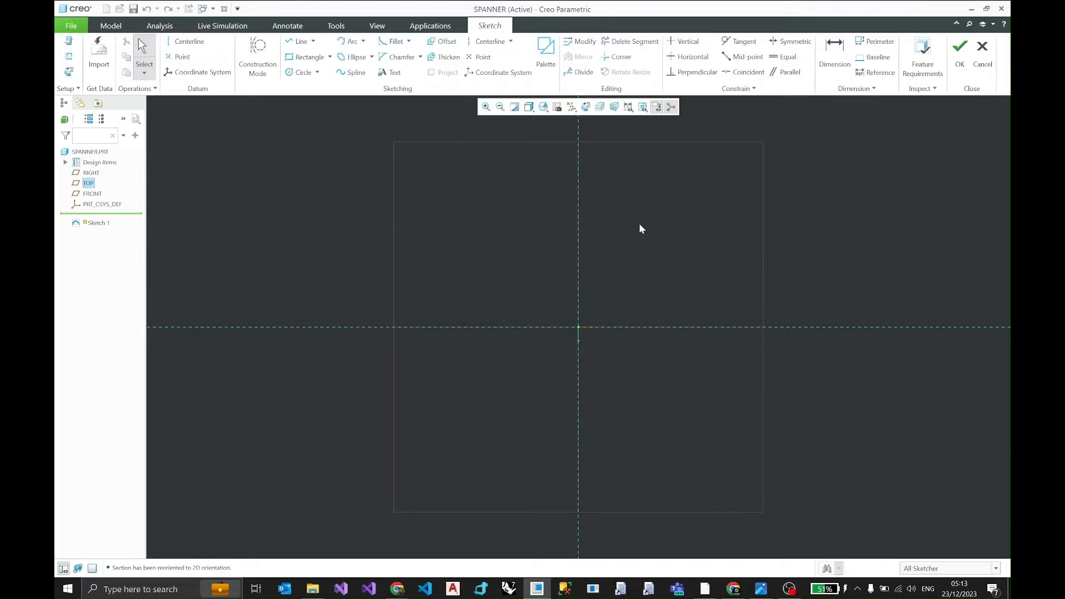
# Step: Turn off the datum plane display for the sketch
pyautogui.click(574, 110)
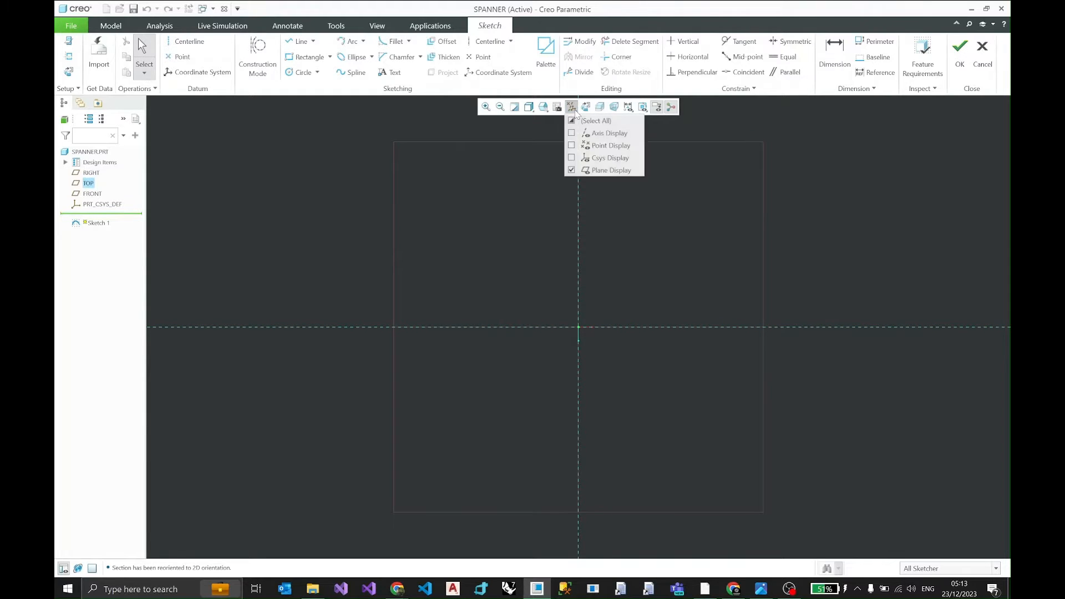
pyautogui.click(572, 170)
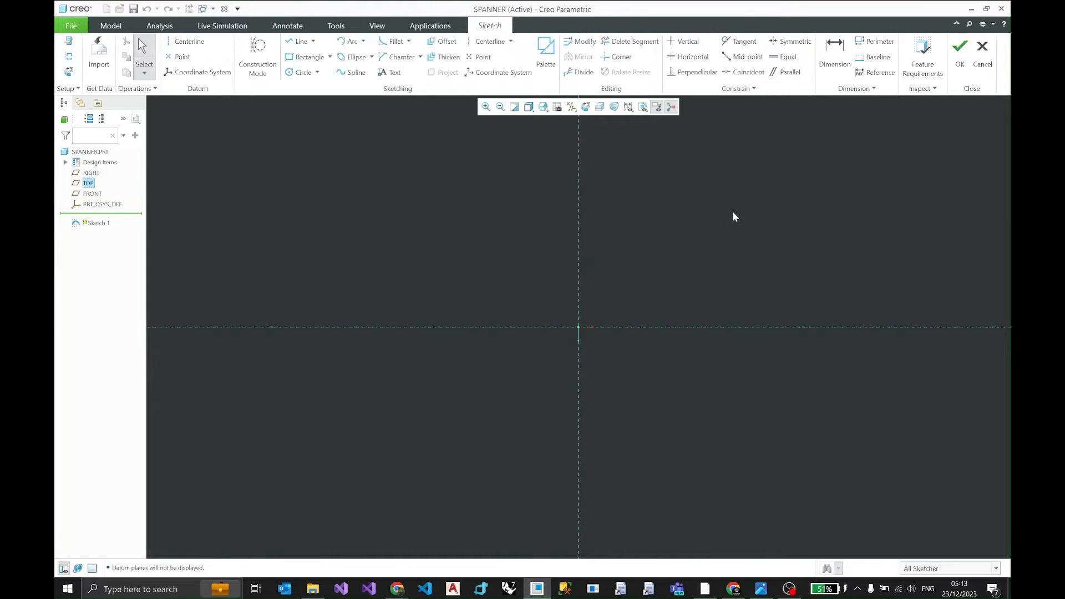
pyautogui.keyDown('shift'); pyautogui.moveTo(732, 211); pyautogui.dragTo(600, 211, button='middle'); pyautogui.keyUp('shift')
pyautogui.scroll(-1, 505, 286)
# Step: Enlarge the Spanner.PNG reference drawing and read the head diameters and the distance between their centres
pyautogui.click(764, 590)
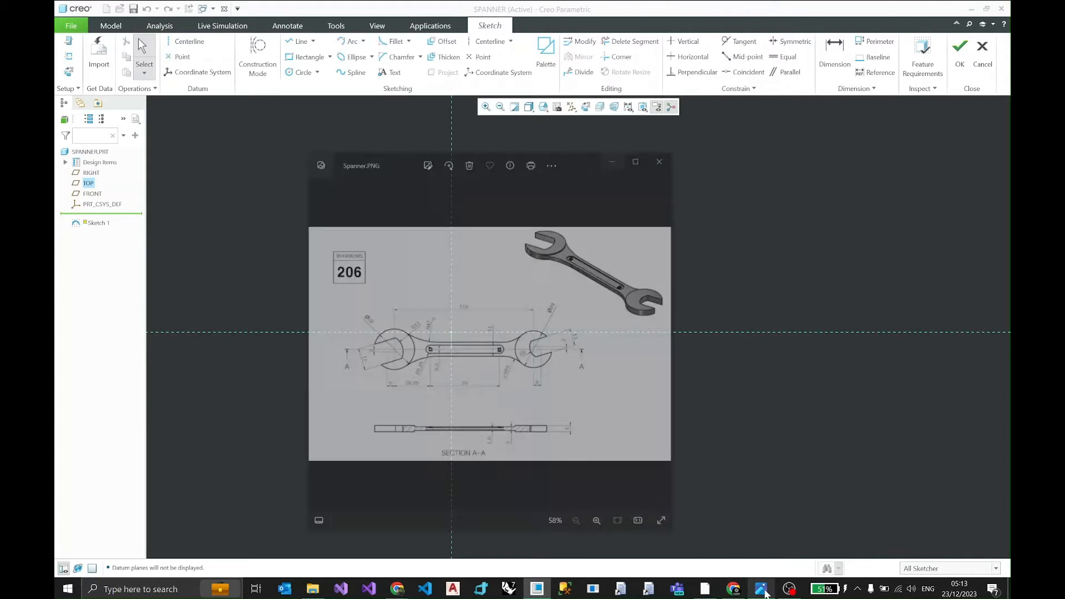
pyautogui.click(619, 109)
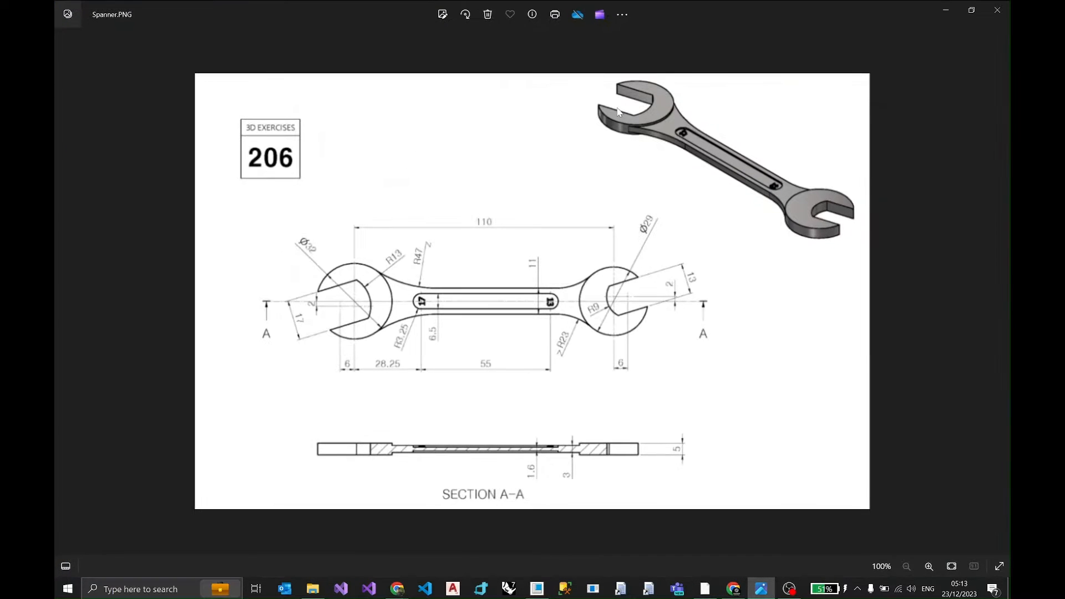
pyautogui.click(974, 10)
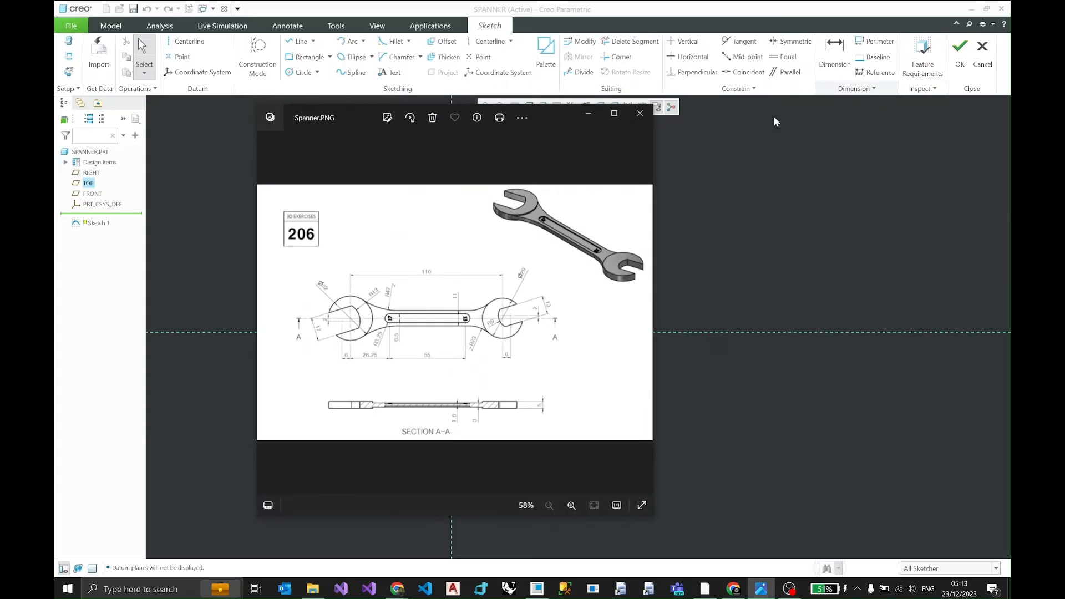
pyautogui.moveTo(655, 105); pyautogui.dragTo(989, 27)
pyautogui.moveTo(845, 39); pyautogui.dragTo(668, 47)
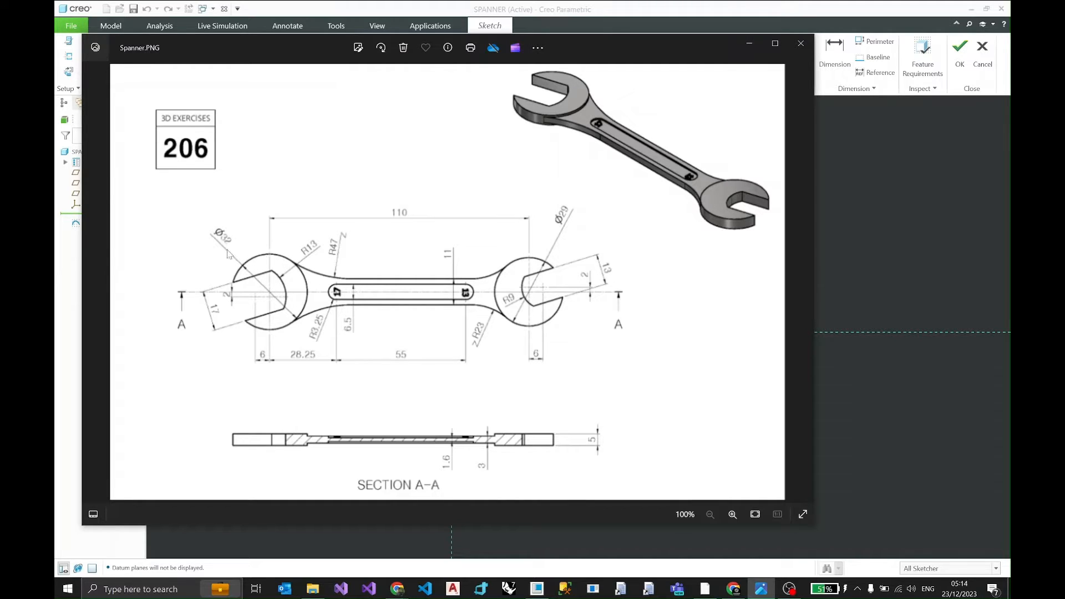
pyautogui.click(749, 43)
# Step: Sketch a circle about 152 in diameter at the origin and another about 178 in diameter on the horizontal axis, about 494 away
pyautogui.click(300, 72)
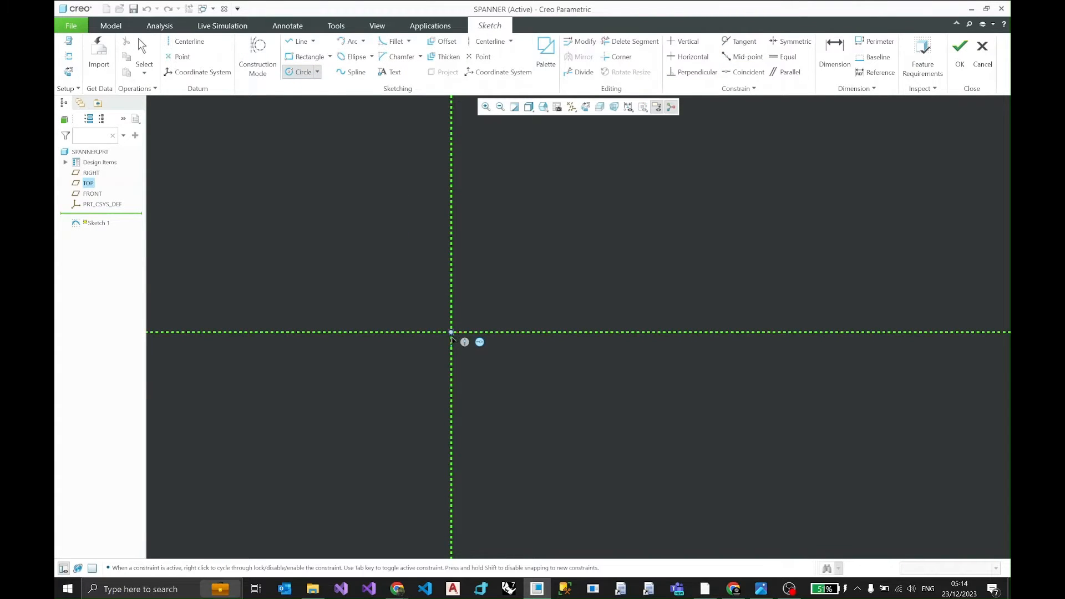
pyautogui.click(452, 333)
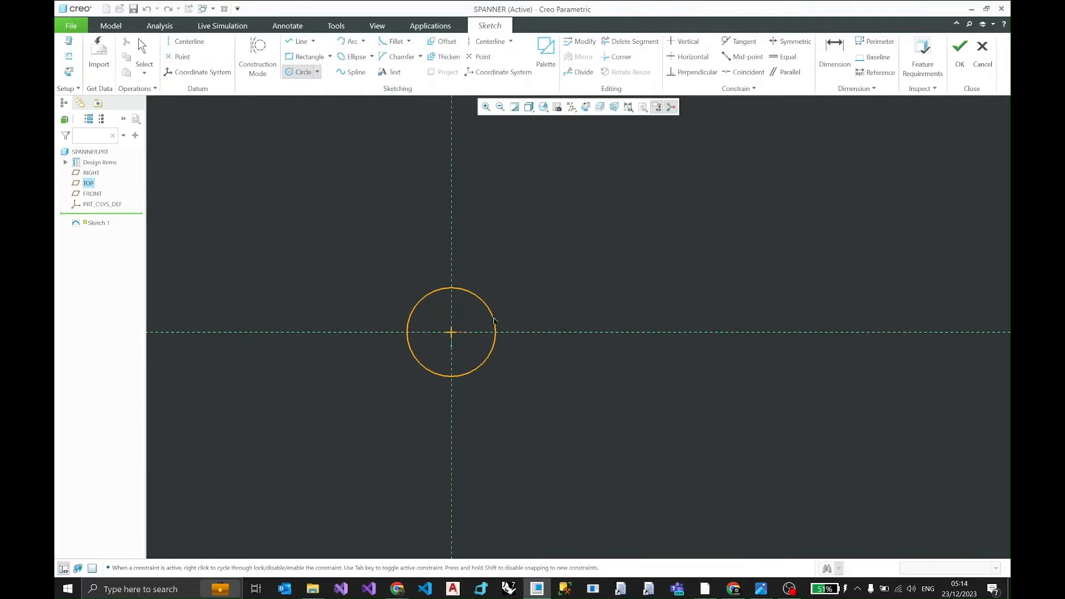
pyautogui.click(483, 364)
pyautogui.click(688, 295)
pyautogui.middleClick(690, 300)
pyautogui.click(738, 332)
pyautogui.click(783, 305)
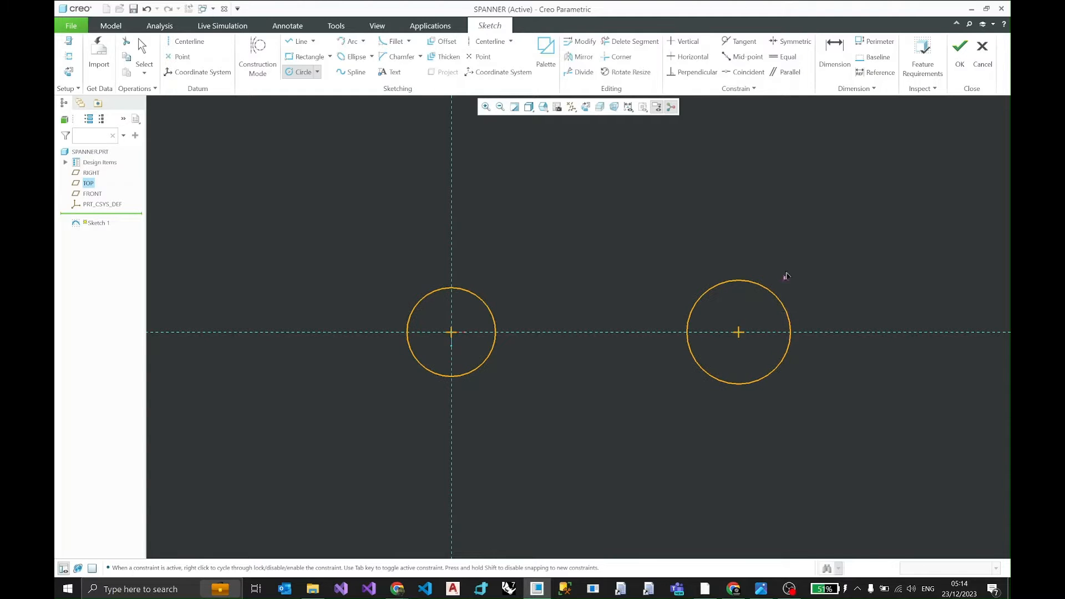
pyautogui.middleClick(784, 270)
pyautogui.moveTo(751, 252)
pyautogui.keyDown('shift'); pyautogui.mouseDown(button='middle')
pyautogui.moveTo(613, 251)
pyautogui.moveTo(734, 239)
pyautogui.mouseUp(button='middle'); pyautogui.keyUp('shift')
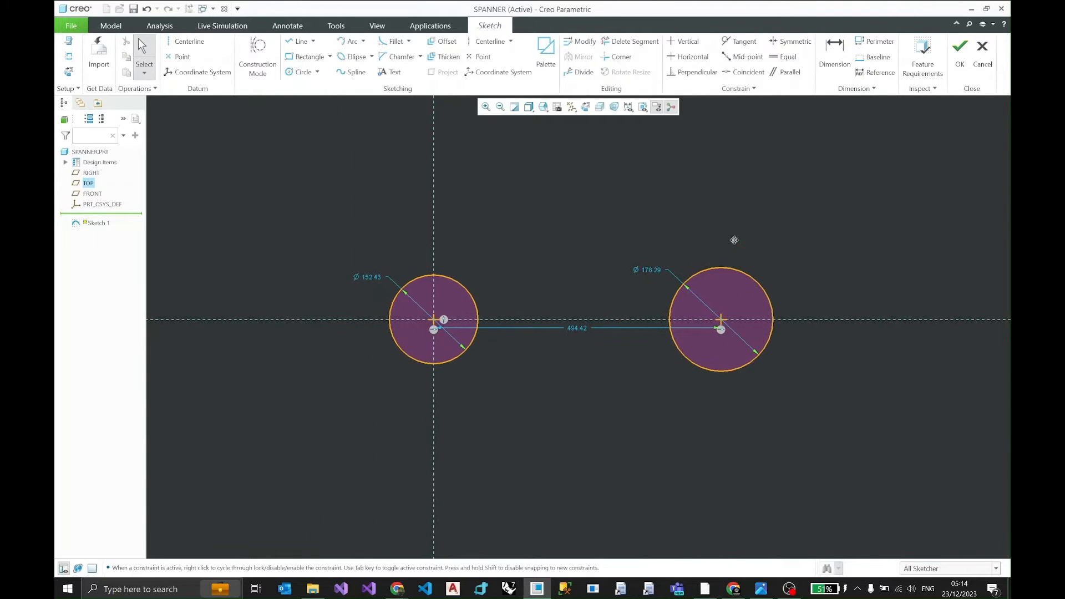
# Step: Set the diameter of the circle at the origin to 32 and the diameter of the other circle to 29
pyautogui.doubleClick(371, 277)
pyautogui.write('2.')
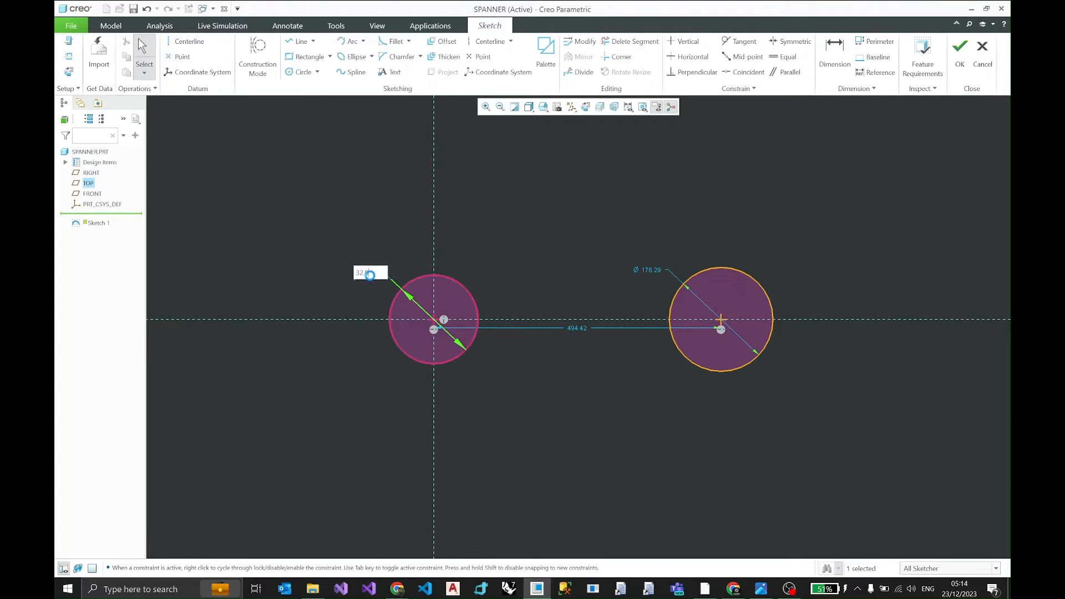
pyautogui.press('Return')
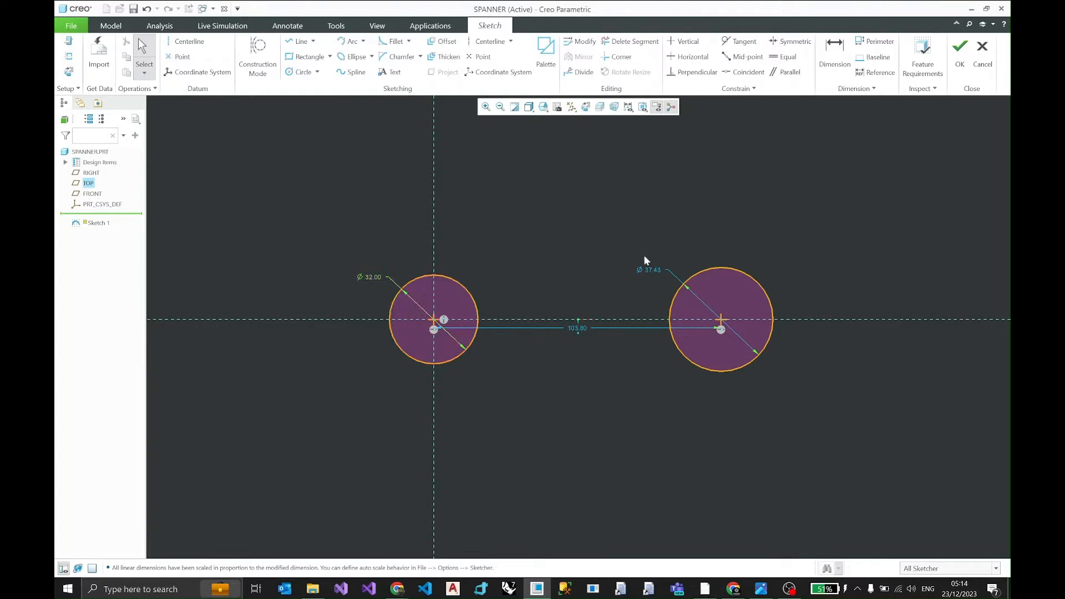
pyautogui.doubleClick(653, 270)
pyautogui.write('29.')
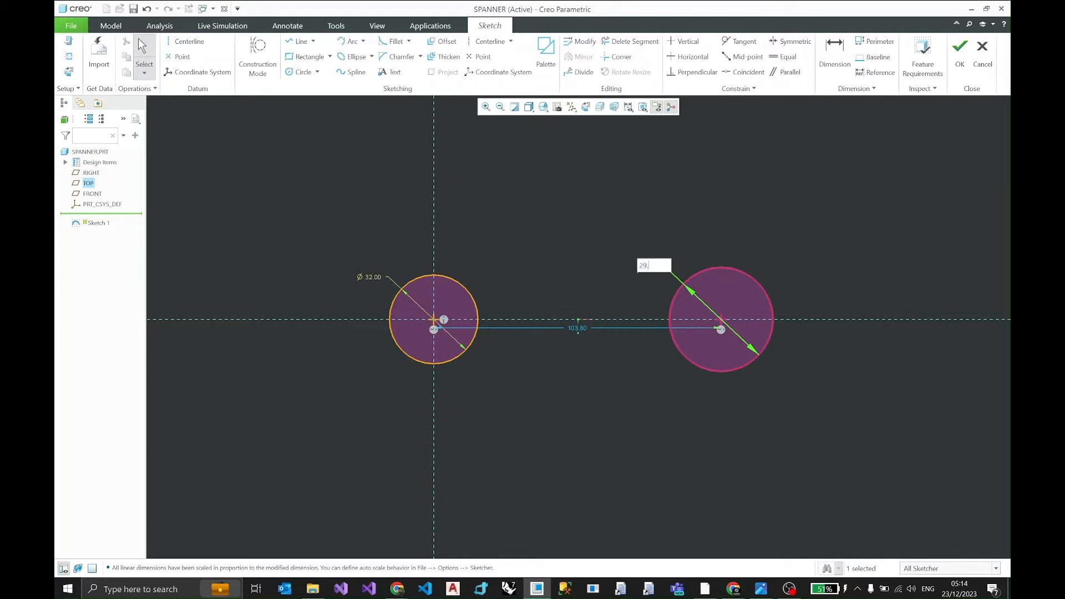
pyautogui.press('Return')
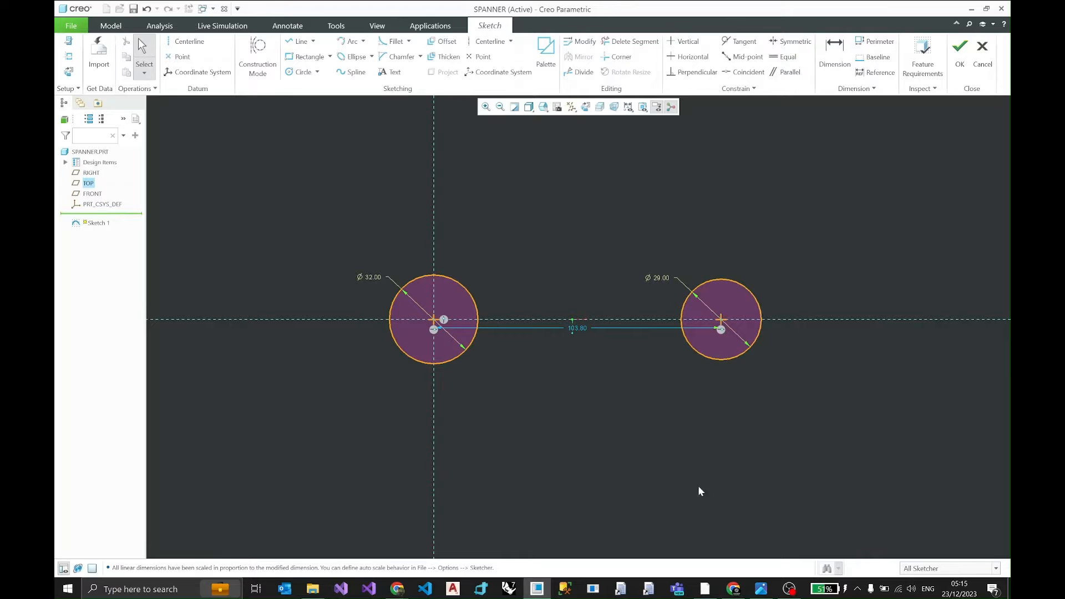
# Step: Check the head spacing in the Spanner.PNG reference drawing and set the distance between the circle centres to 110
pyautogui.click(761, 589)
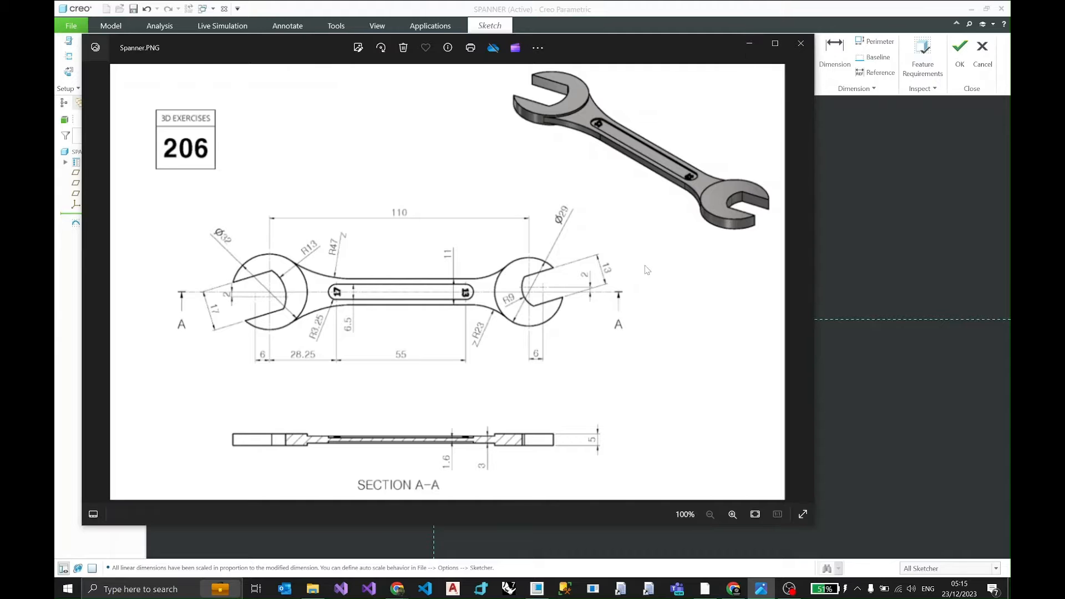
pyautogui.click(752, 40)
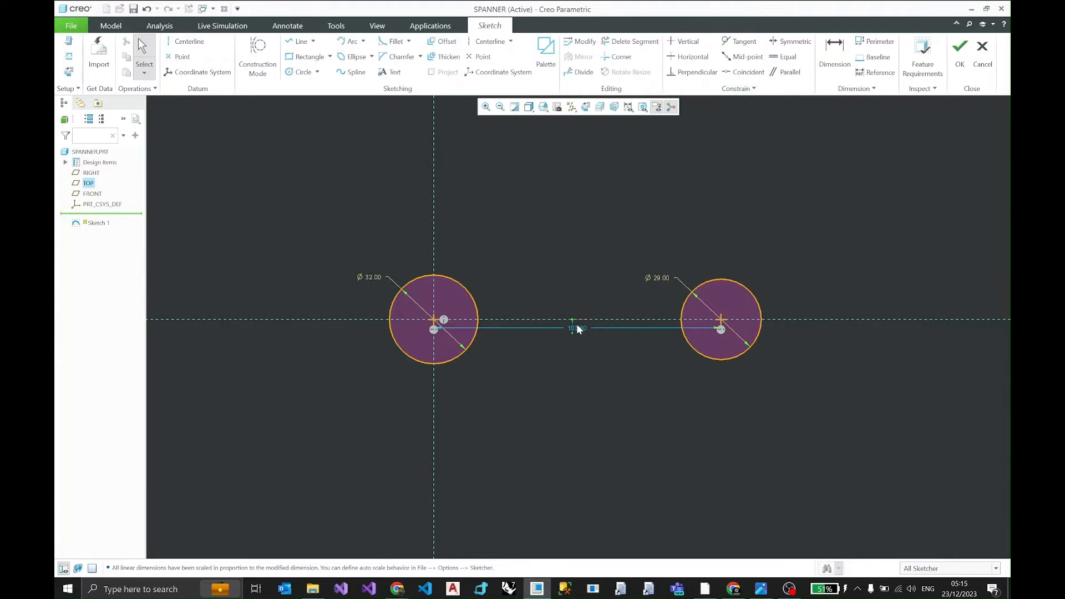
pyautogui.click(576, 329)
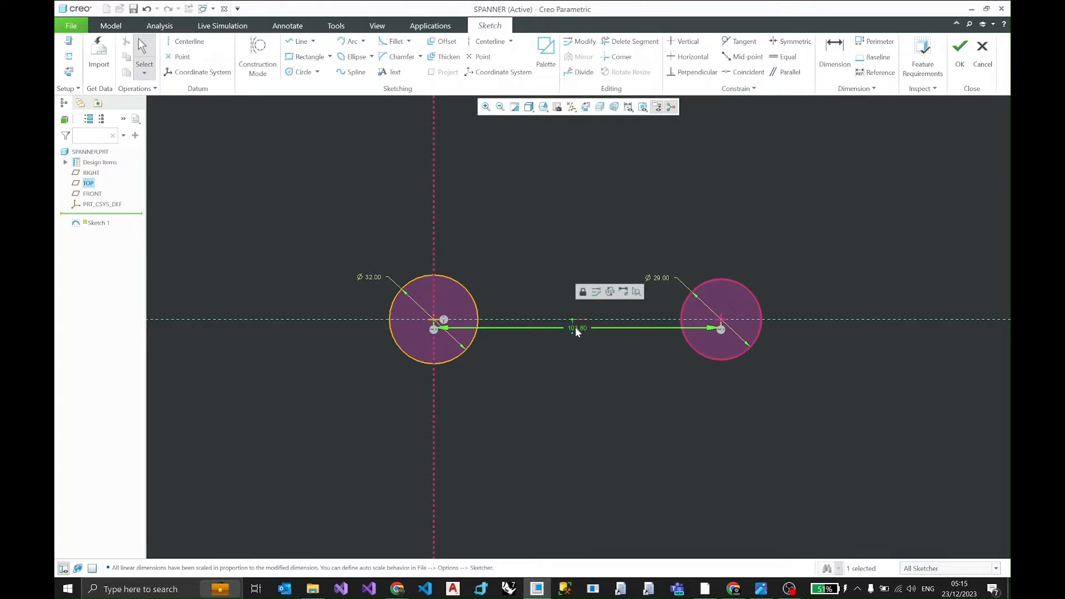
pyautogui.doubleClick(580, 327)
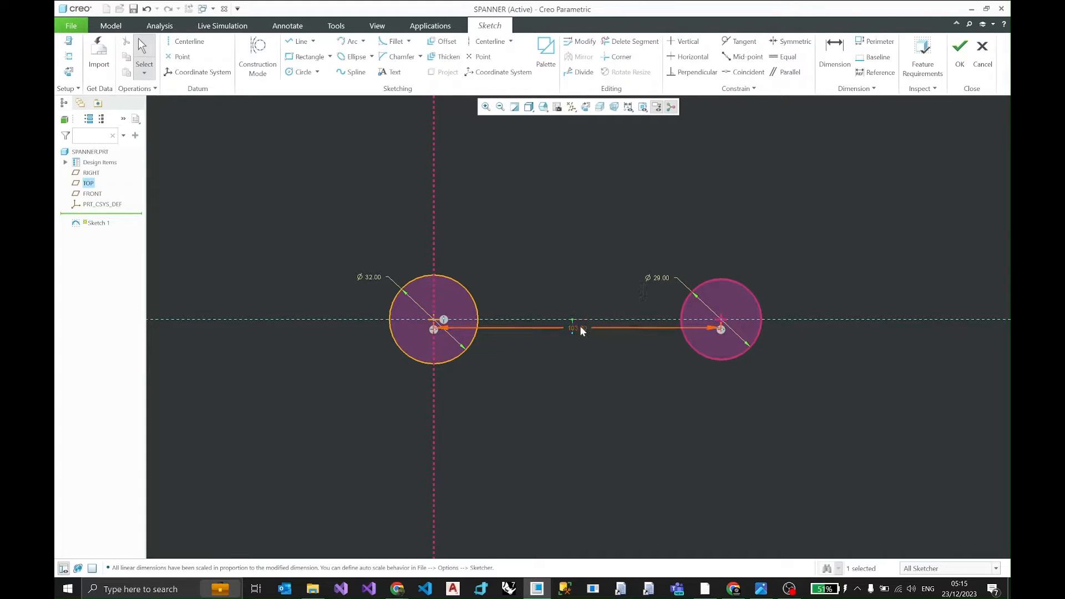
pyautogui.write('110')
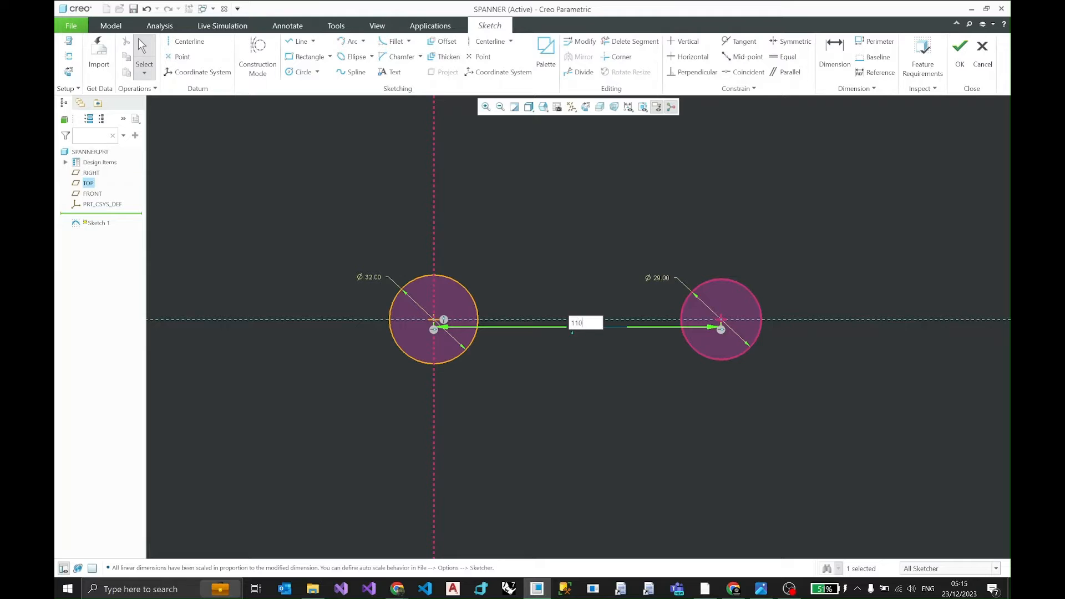
pyautogui.press('Return')
# Step: Lock the 110 centre distance and reposition its dimension below the two circles
pyautogui.click(591, 327)
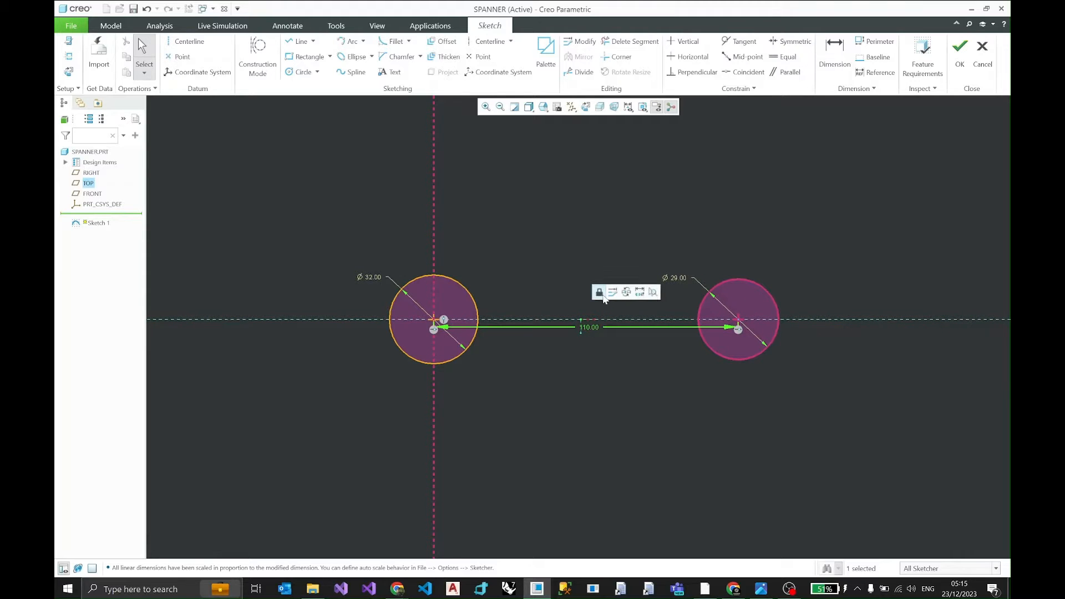
pyautogui.click(601, 294)
pyautogui.moveTo(593, 327); pyautogui.dragTo(571, 389)
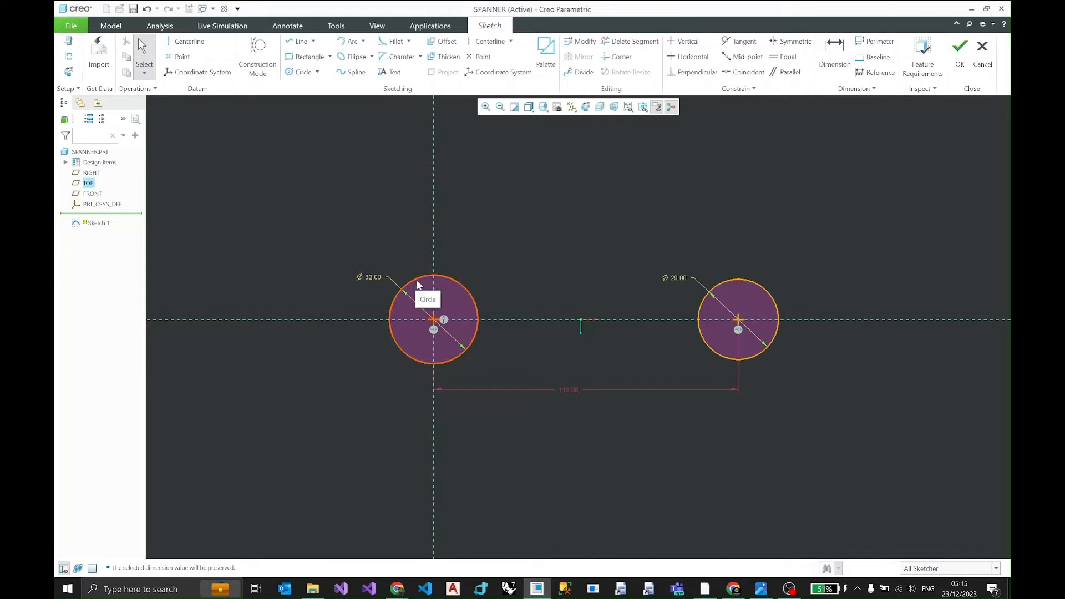
# Step: Freely enlarge the origin circle to about 52 in diameter and restore its diameter to 32
pyautogui.moveTo(418, 285); pyautogui.dragTo(411, 251)
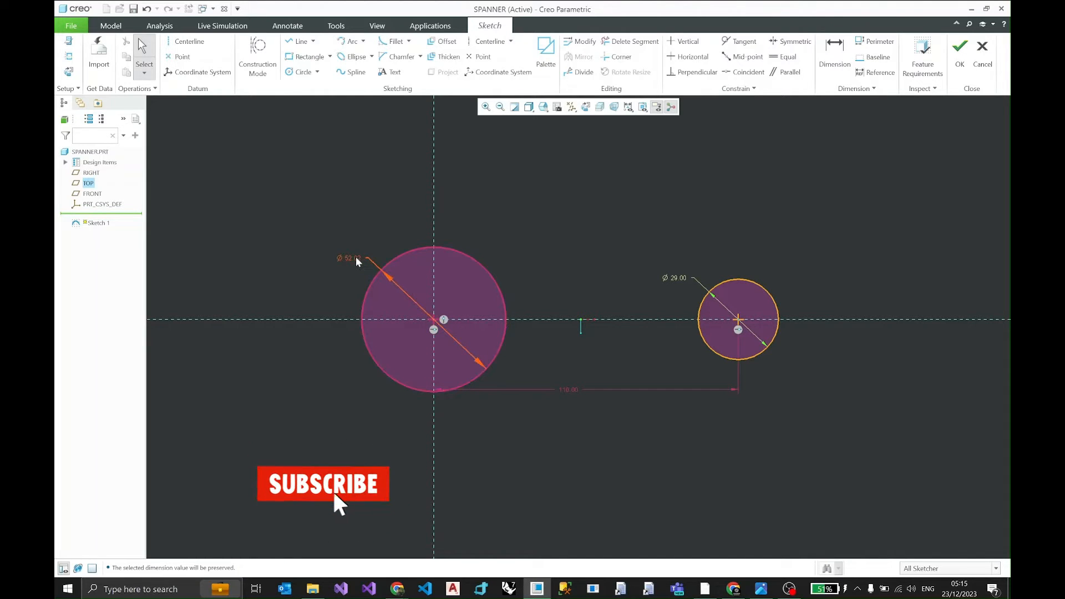
pyautogui.doubleClick(358, 260)
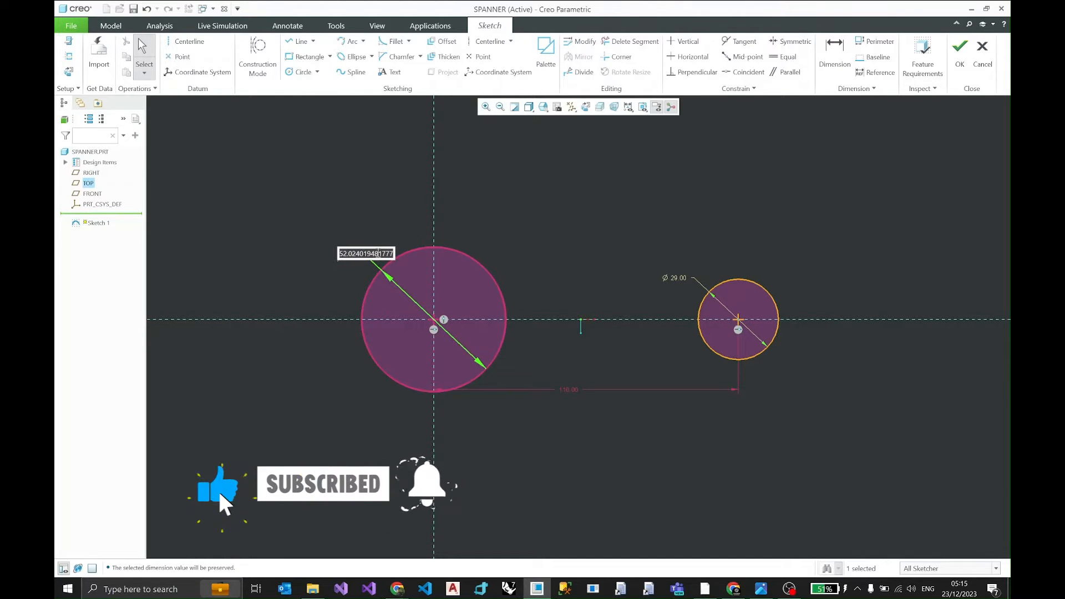
pyautogui.write('32')
pyautogui.press('Return')
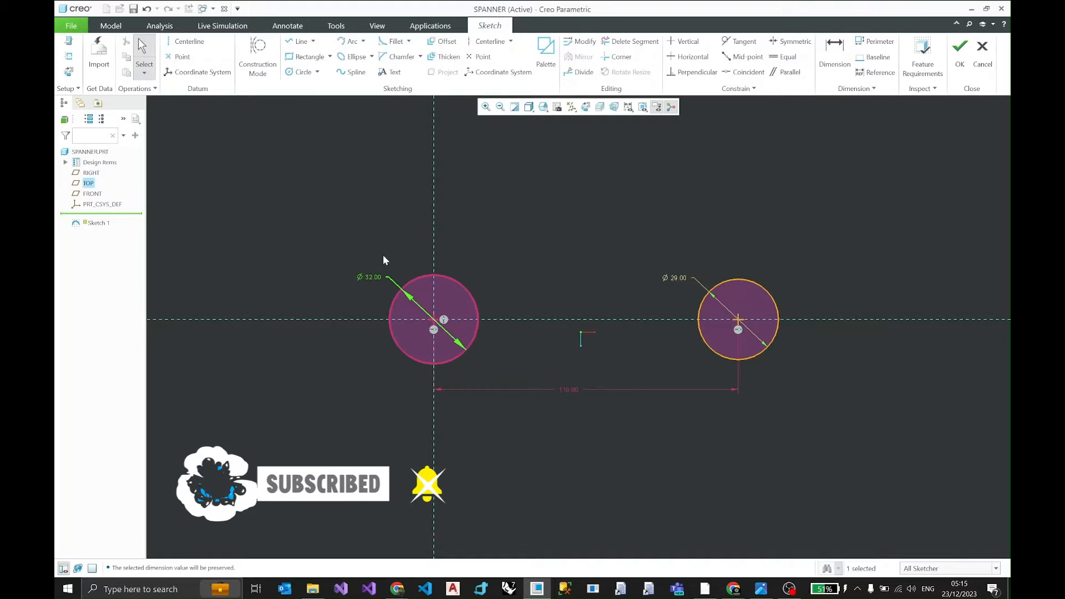
# Step: Lock the 32 and 29 circle diameters and try to resize each circle freely to test the locks
pyautogui.click(367, 276)
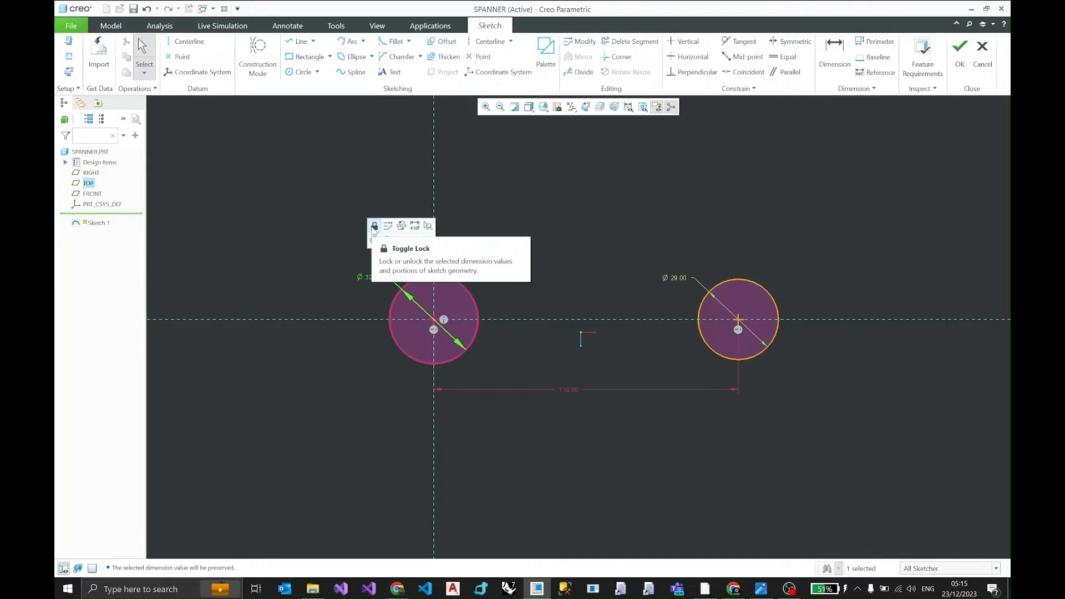
pyautogui.click(374, 227)
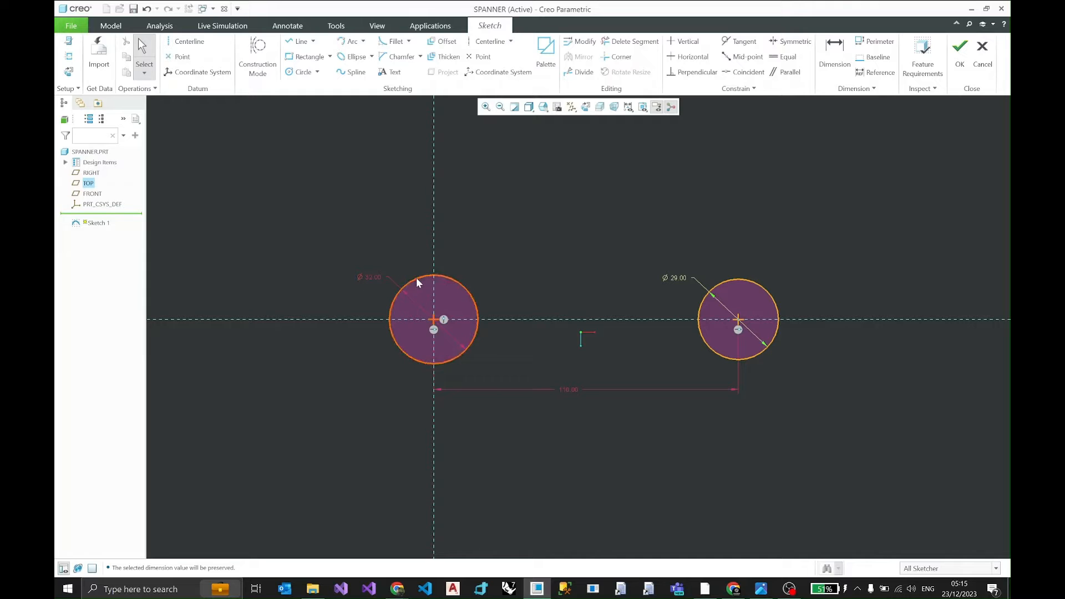
pyautogui.moveTo(416, 280); pyautogui.dragTo(419, 266)
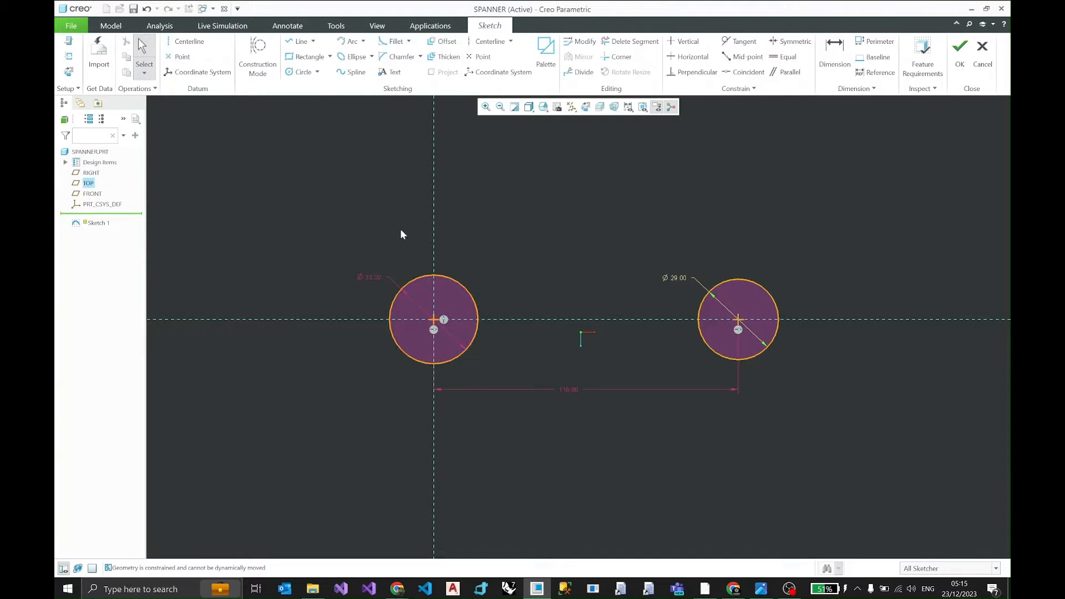
pyautogui.click(688, 277)
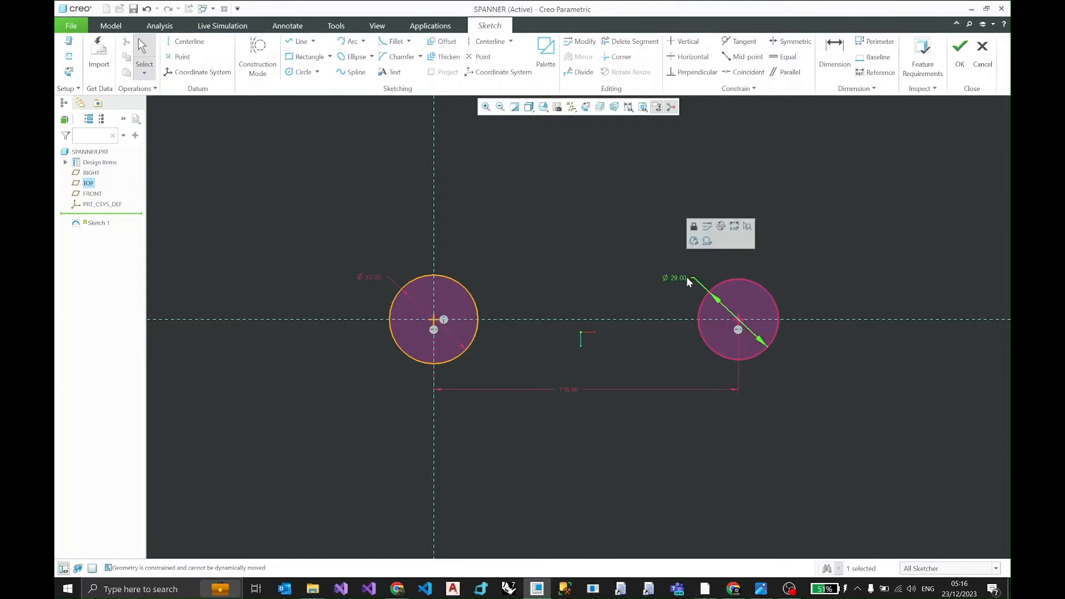
pyautogui.click(695, 230)
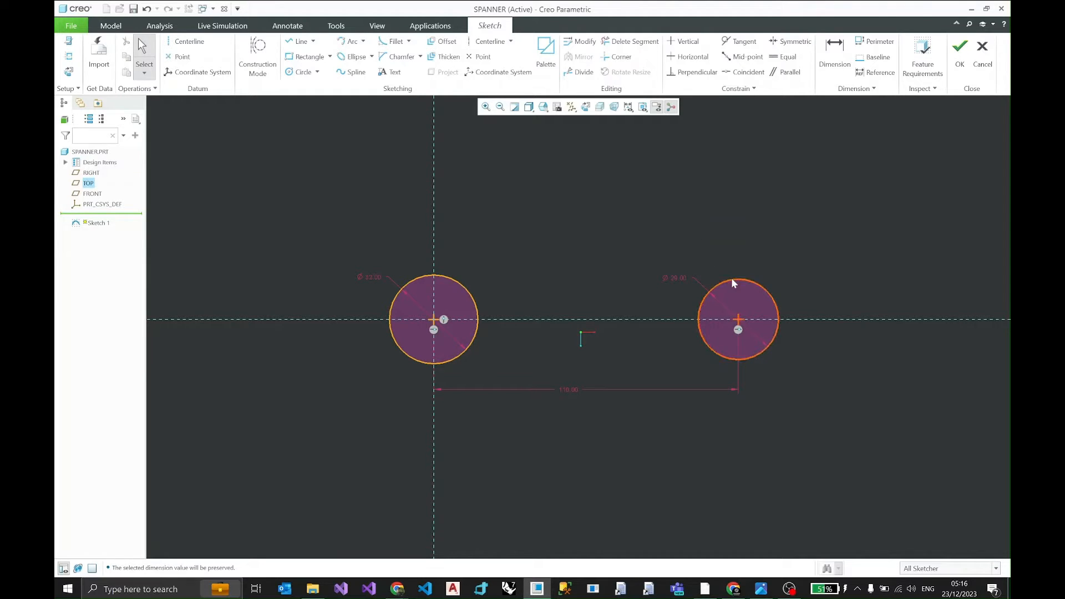
pyautogui.moveTo(732, 280); pyautogui.dragTo(759, 307)
# Step: Turn off the shading of closed loops and the display of constraints in the sketch
pyautogui.click(931, 92)
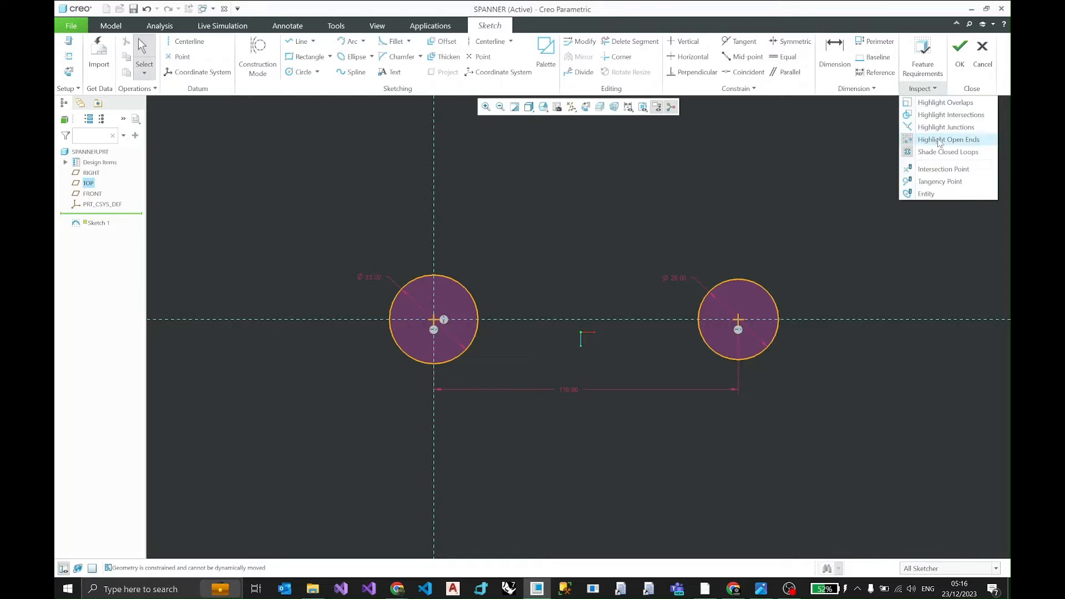
pyautogui.click(969, 156)
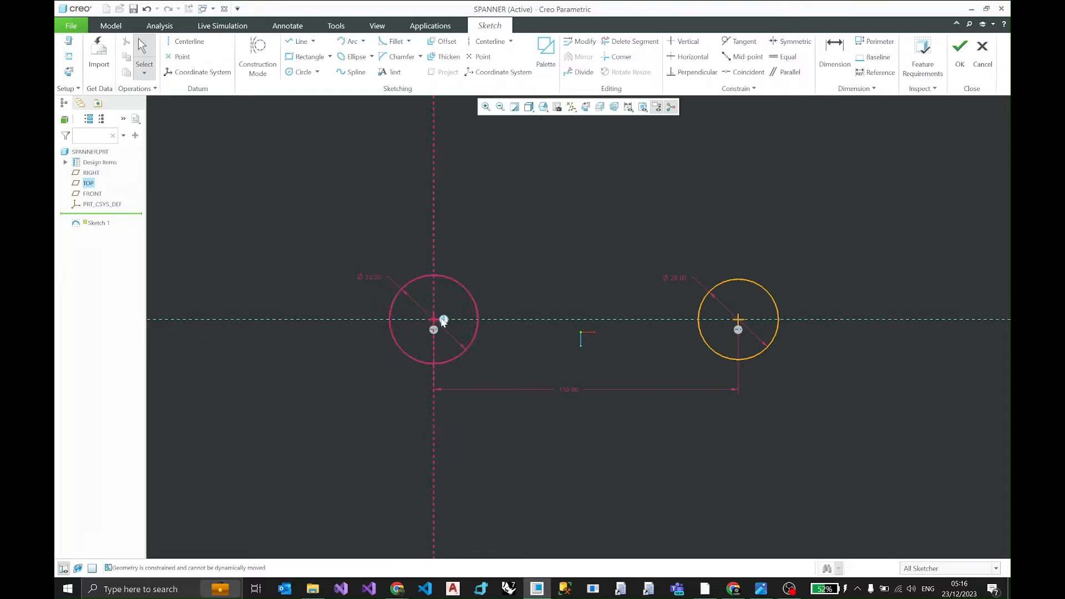
pyautogui.click(628, 108)
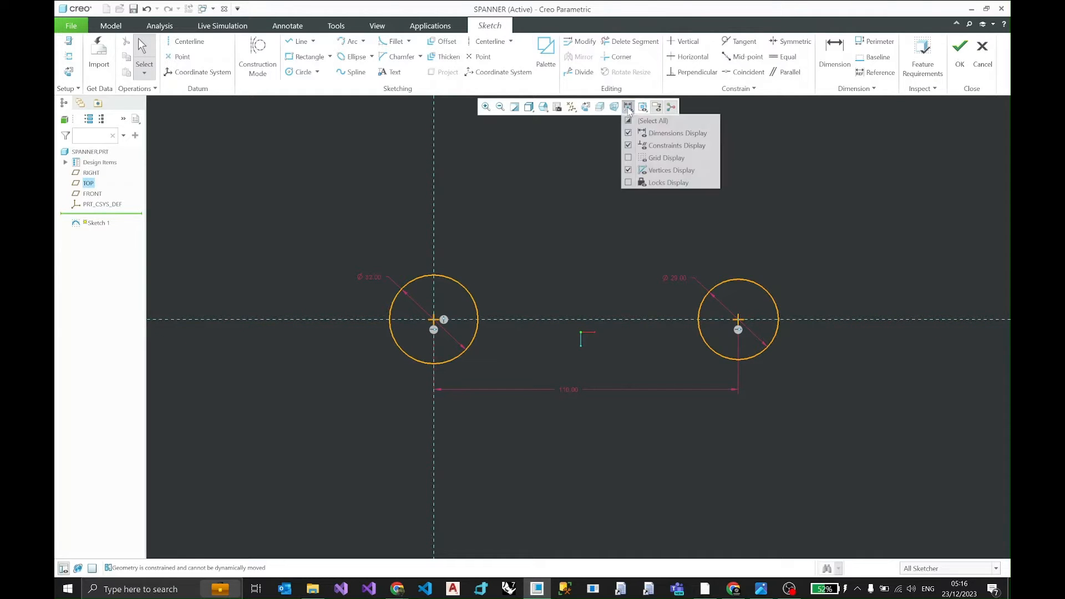
pyautogui.click(632, 146)
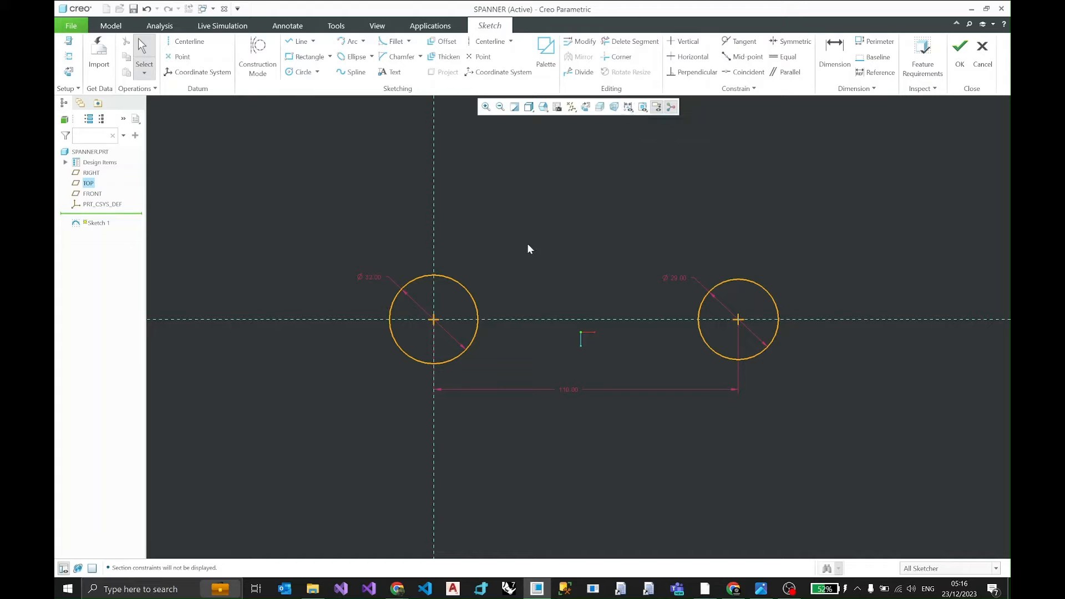
# Step: Examine the jaw opening dimensions of the 32 mm head in the Spanner.PNG reference drawing
pyautogui.scroll(-1, 523, 253)
pyautogui.scroll(-4, 472, 285)
pyautogui.scroll(6, 473, 284)
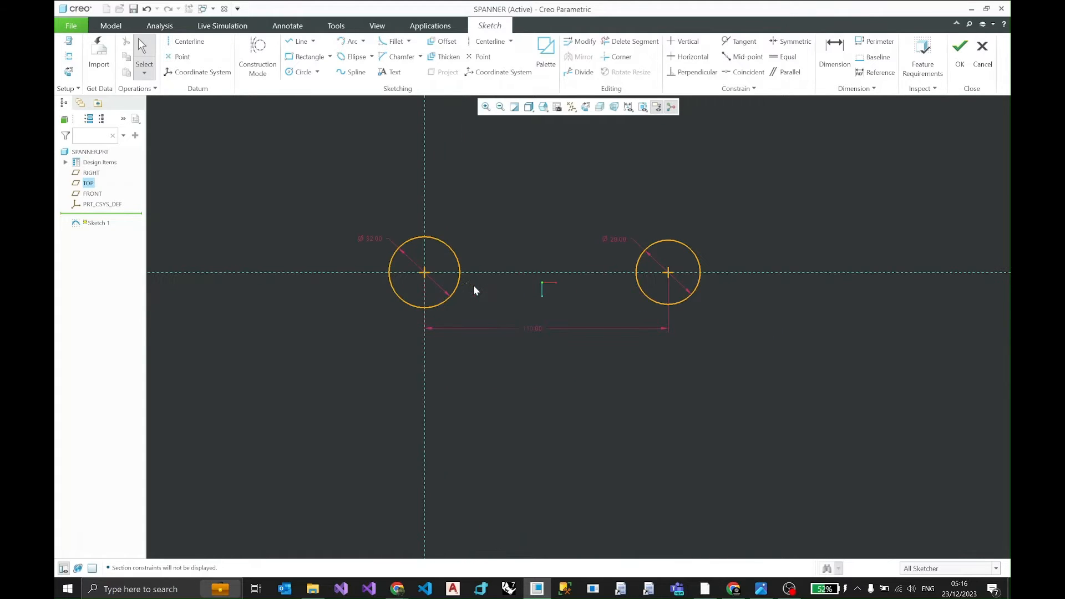
pyautogui.scroll(1, 463, 286)
pyautogui.moveTo(461, 230); pyautogui.dragTo(405, 288, button='middle')
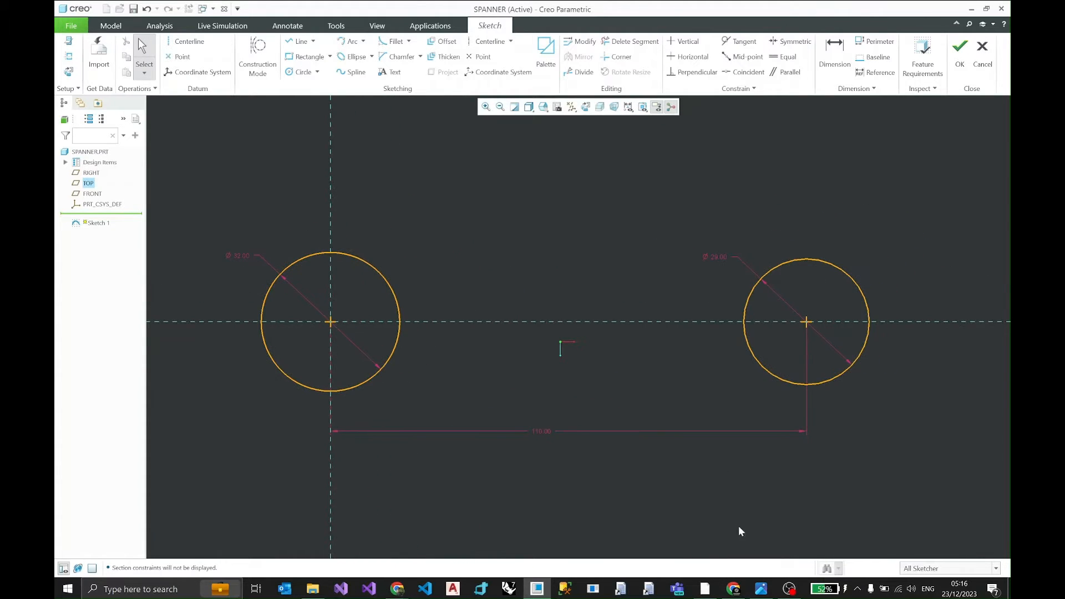
pyautogui.click(761, 589)
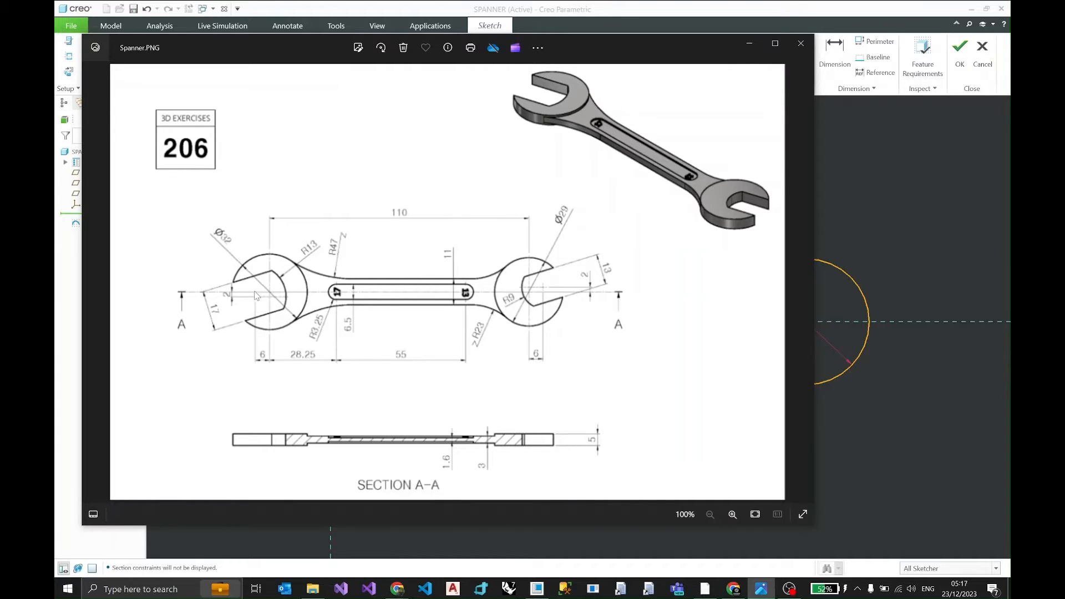
pyautogui.click(749, 43)
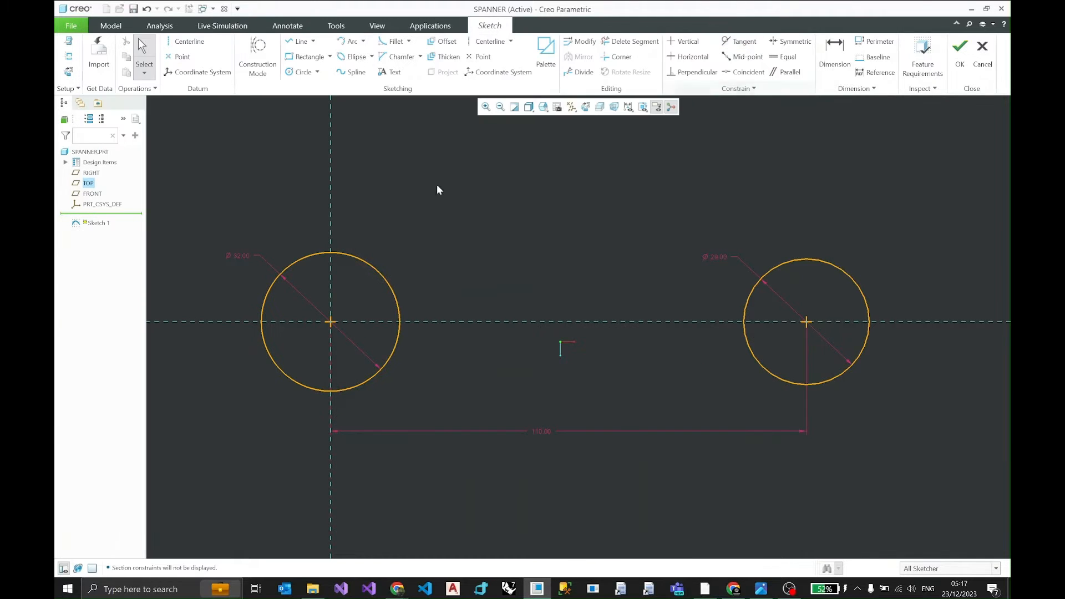
# Step: Sketch a 3-point arc with a radius of about 13 inside the origin circle, bulging towards the other head, for the jaw
pyautogui.click(365, 43)
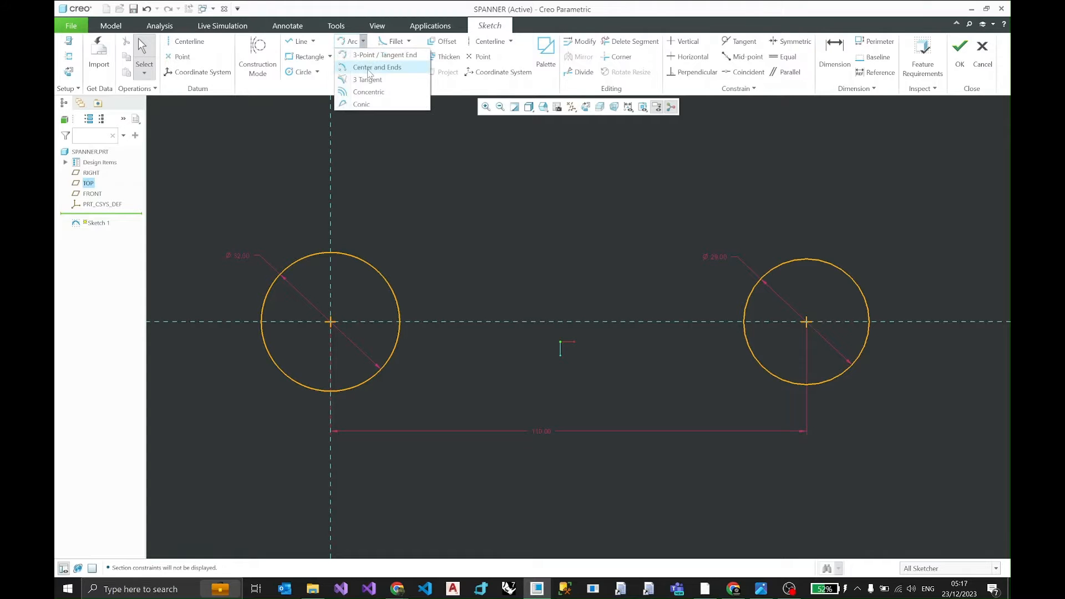
pyautogui.click(359, 58)
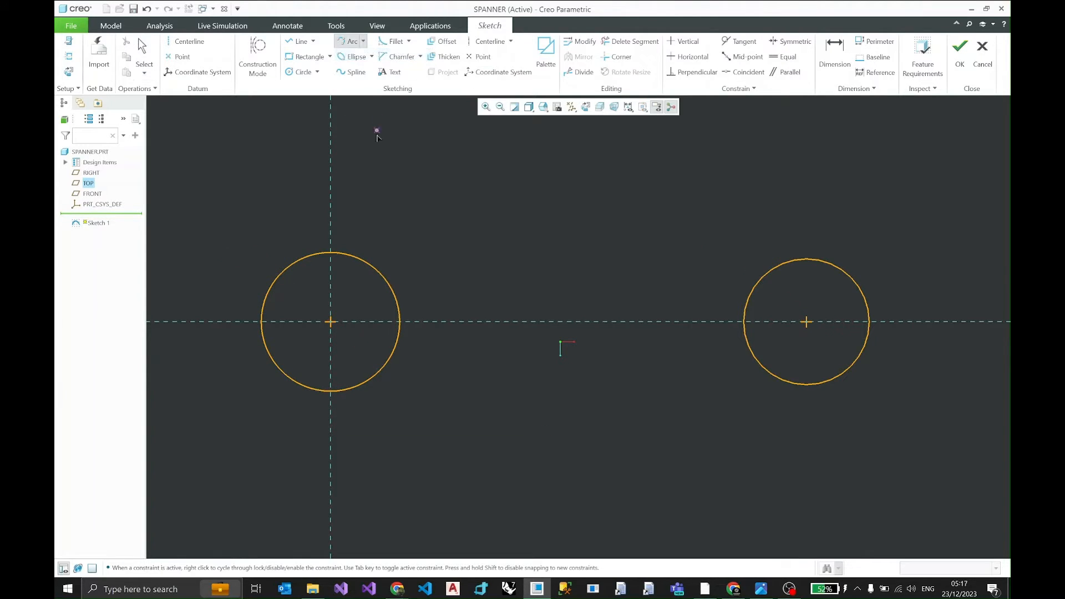
pyautogui.scroll(4, 328, 278)
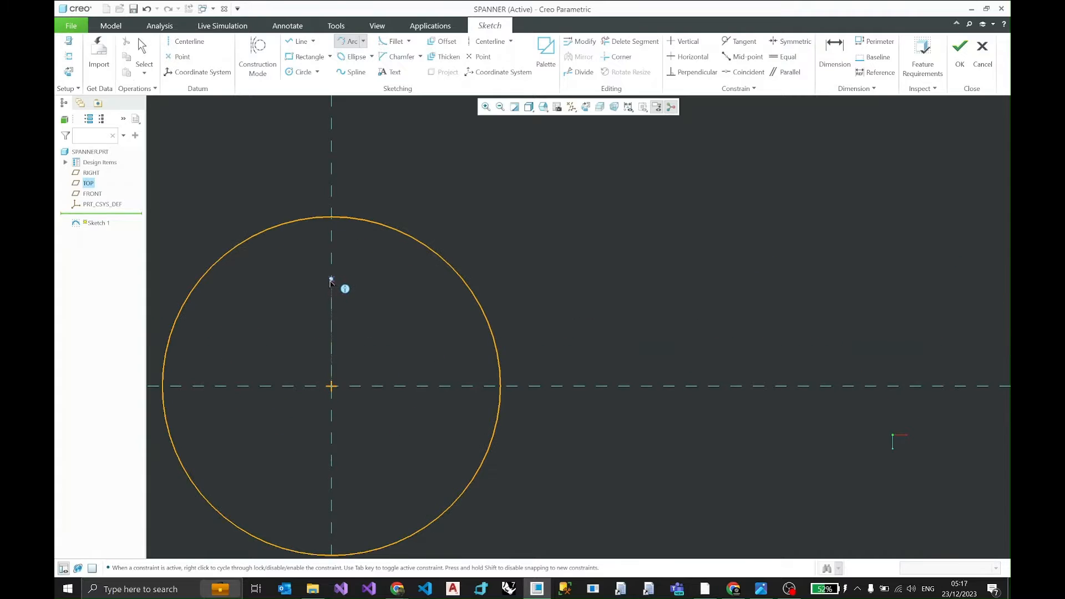
pyautogui.scroll(-3, 327, 278)
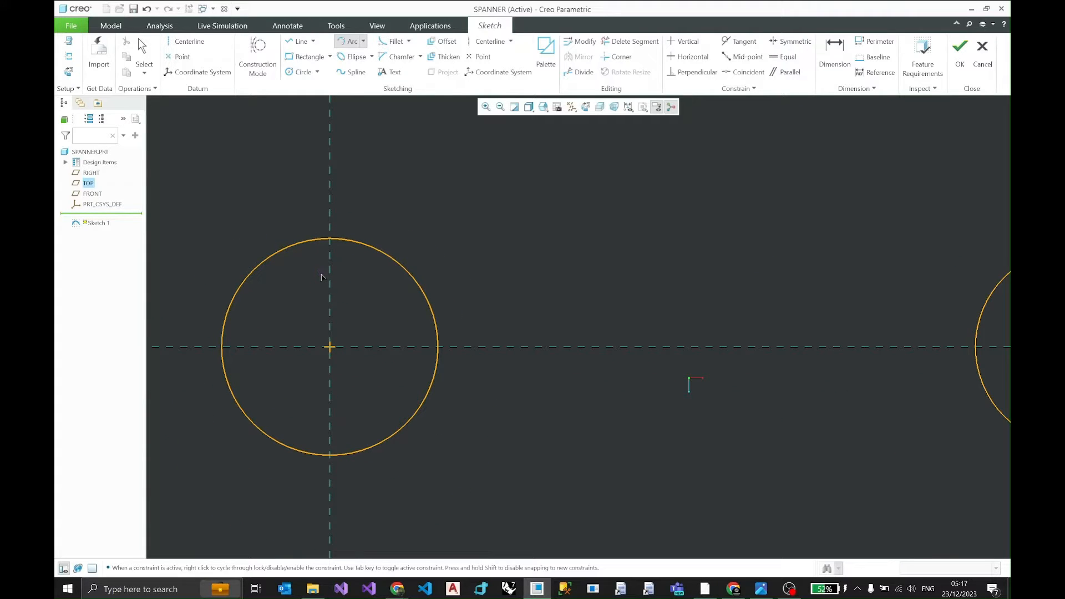
pyautogui.click(321, 272)
pyautogui.click(381, 408)
pyautogui.click(388, 323)
pyautogui.click(387, 325)
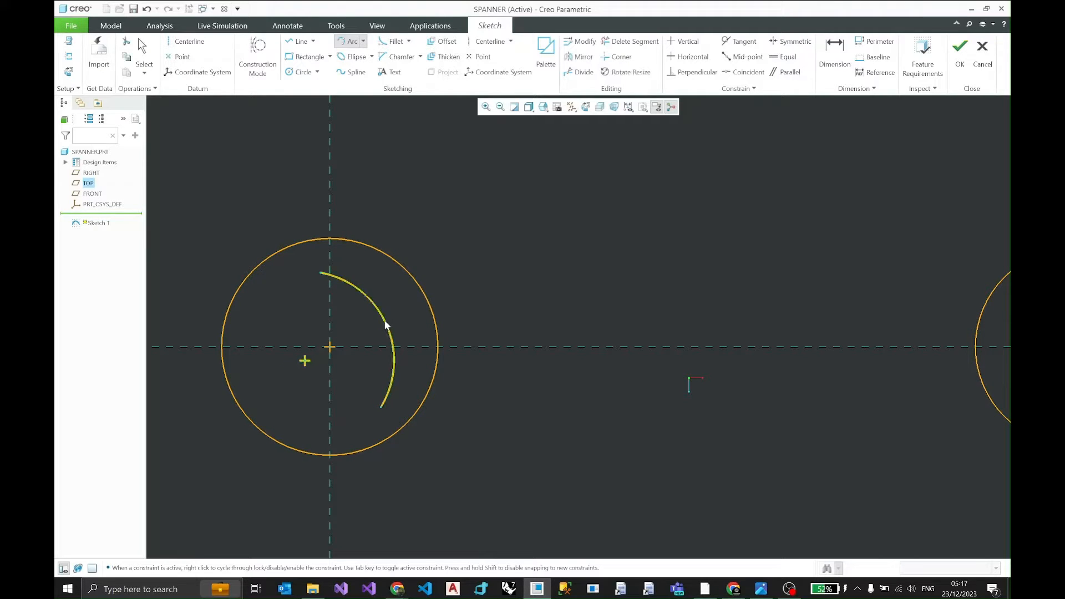
pyautogui.middleClick(387, 315)
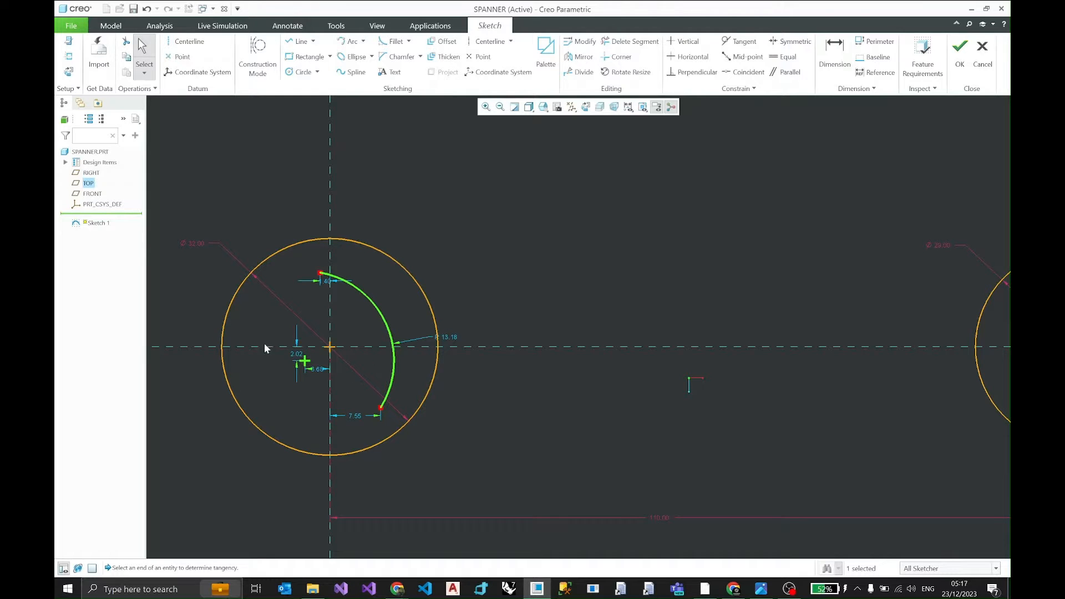
# Step: Set the vertical offset of the jaw arc's centre from the horizontal axis to 2
pyautogui.doubleClick(297, 355)
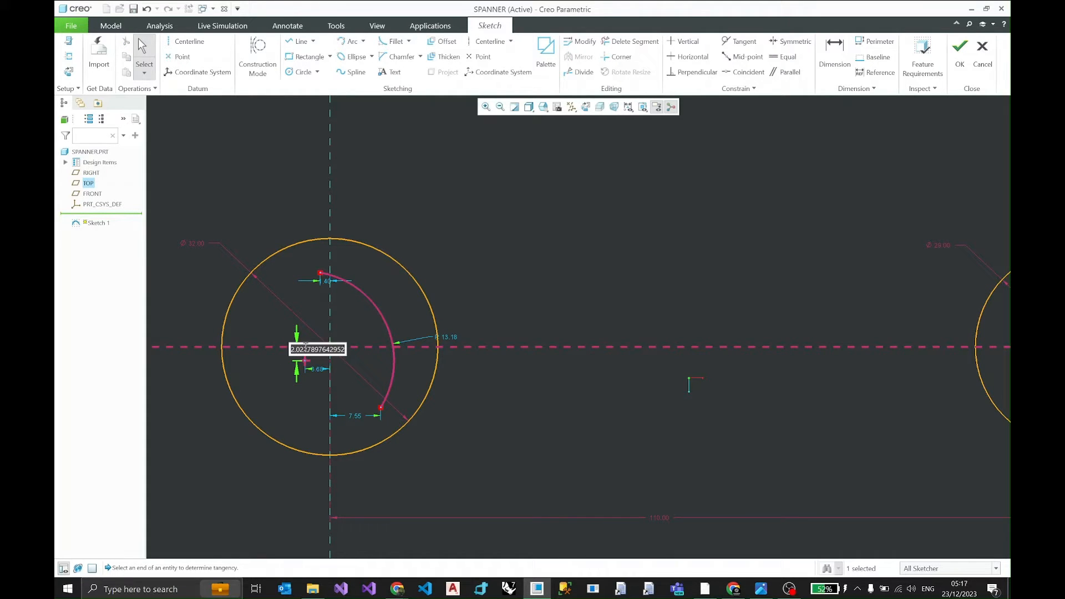
pyautogui.write('2')
pyautogui.press('Return')
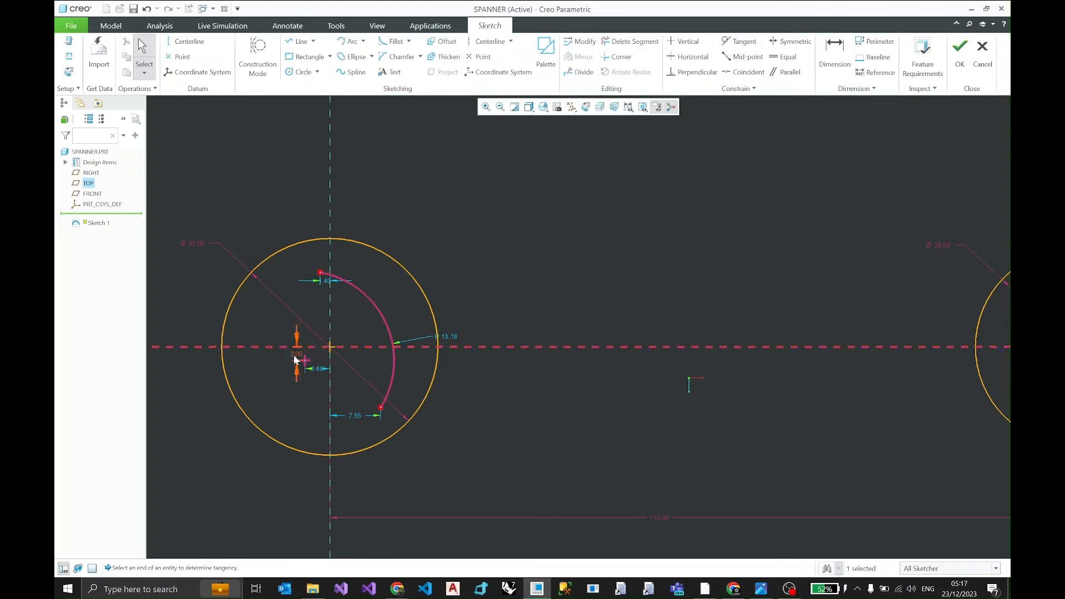
# Step: Make the vertical offset of the jaw arc's centre a strong dimension and try to set its horizontal offset to 6
pyautogui.click(295, 356)
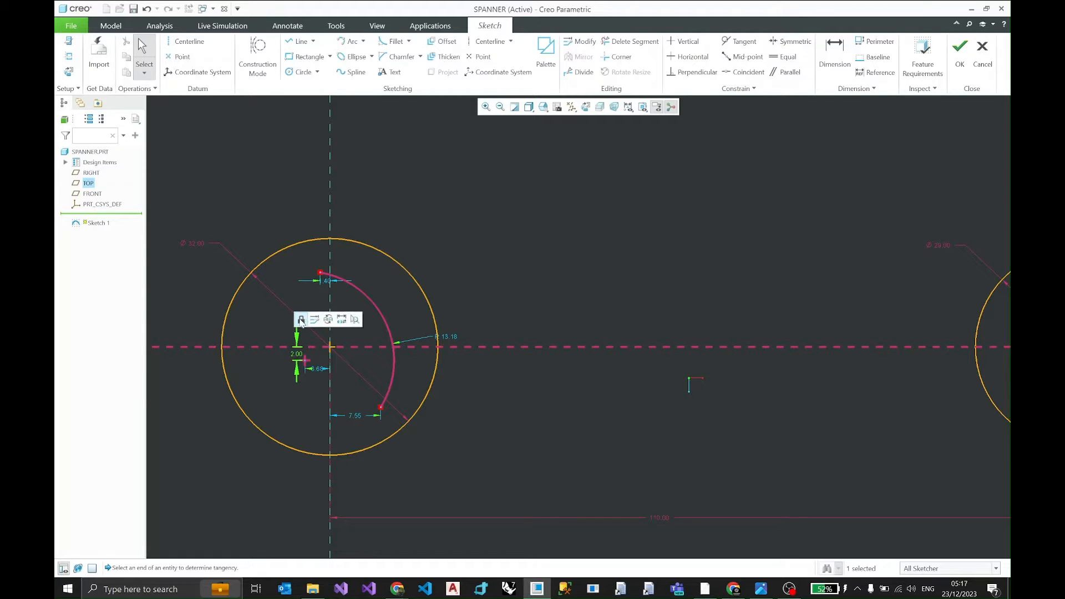
pyautogui.click(300, 320)
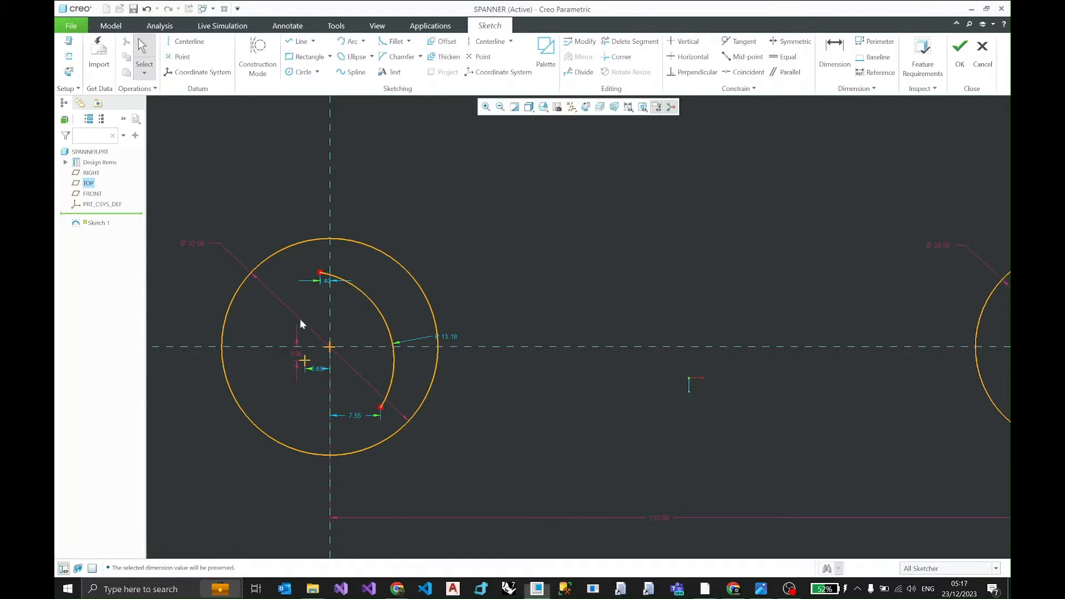
pyautogui.doubleClick(315, 367)
pyautogui.press('BackSpace')
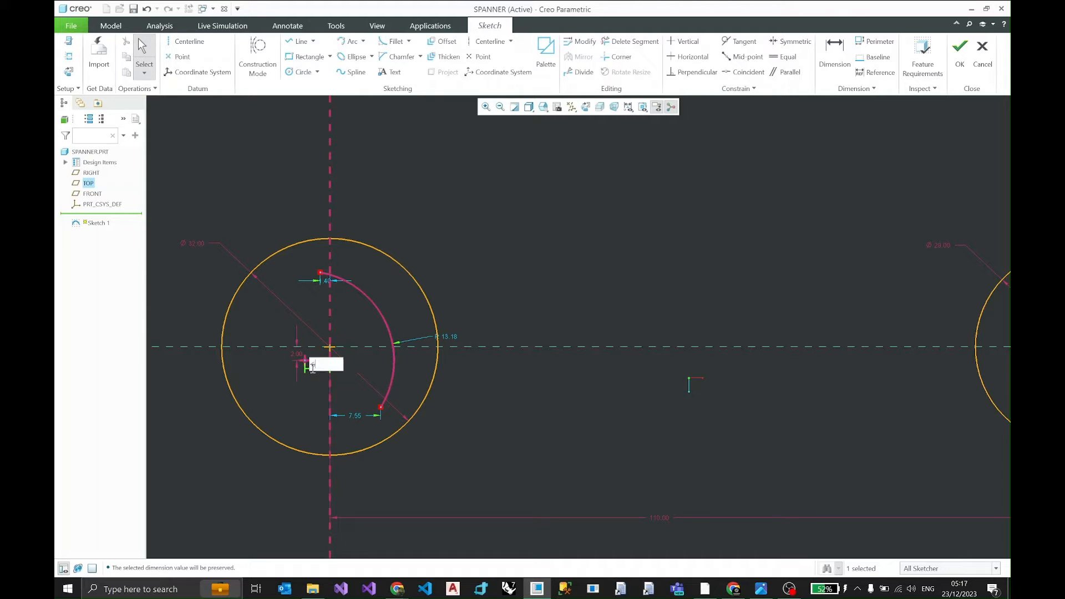
pyautogui.write('6.0')
pyautogui.press('Return')
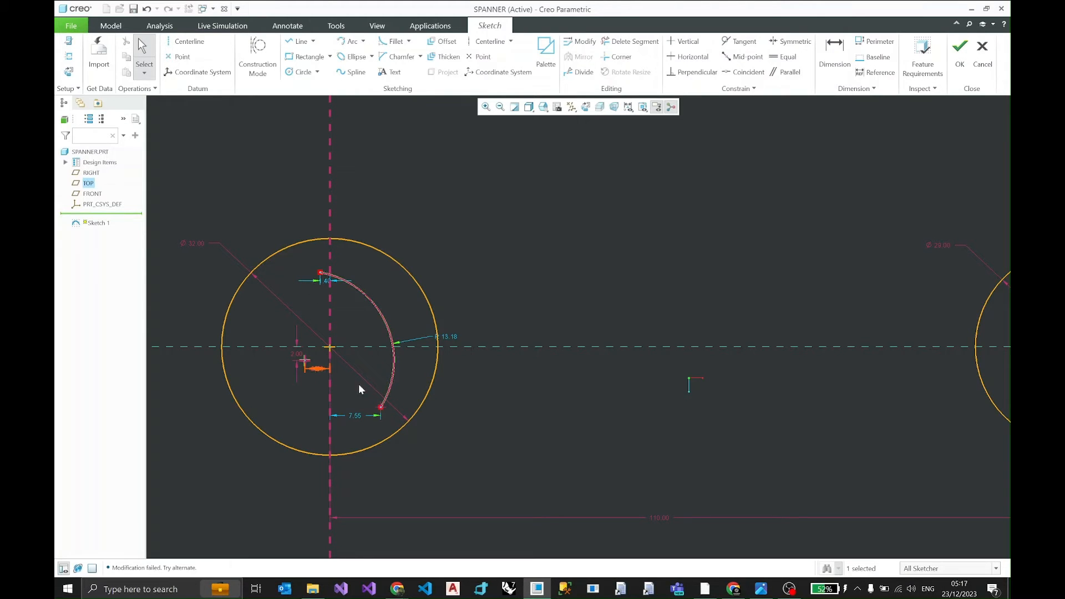
pyautogui.moveTo(316, 371); pyautogui.dragTo(275, 410)
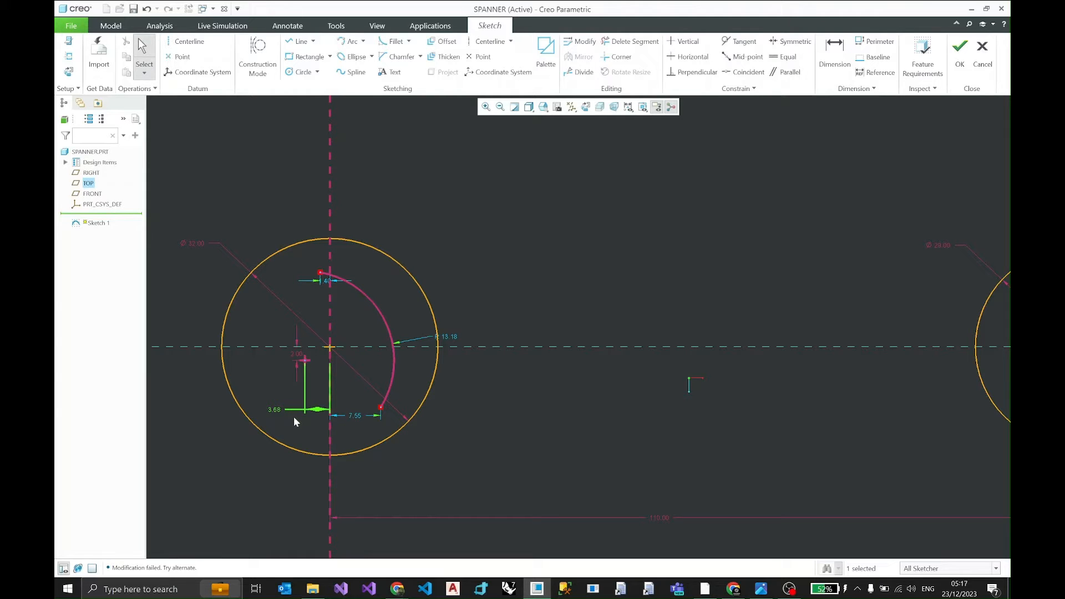
# Step: Turn the display of constraints back on in the sketch
pyautogui.click(628, 107)
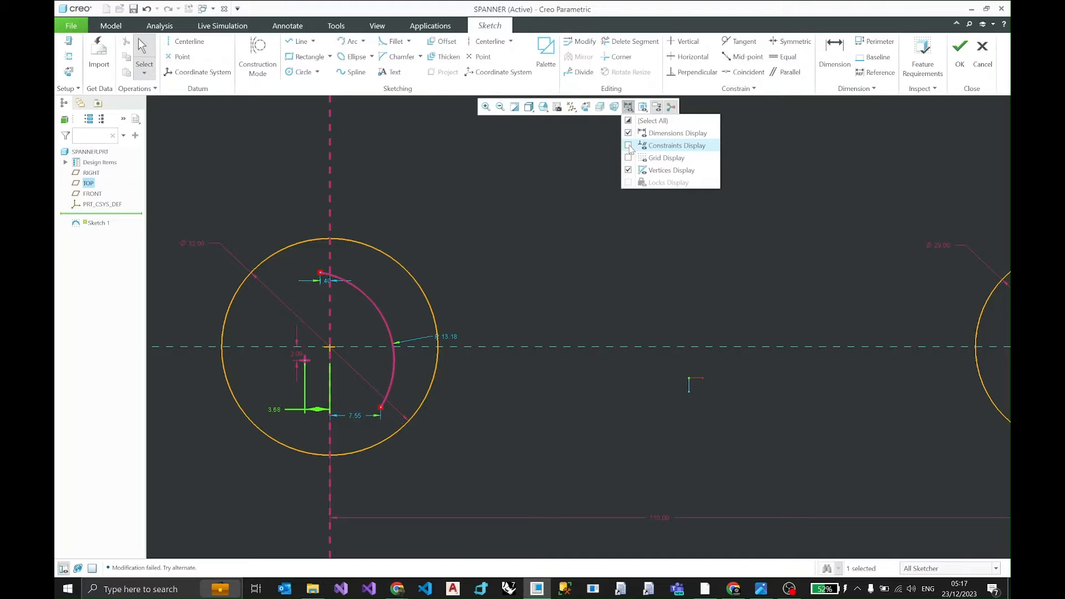
pyautogui.click(630, 146)
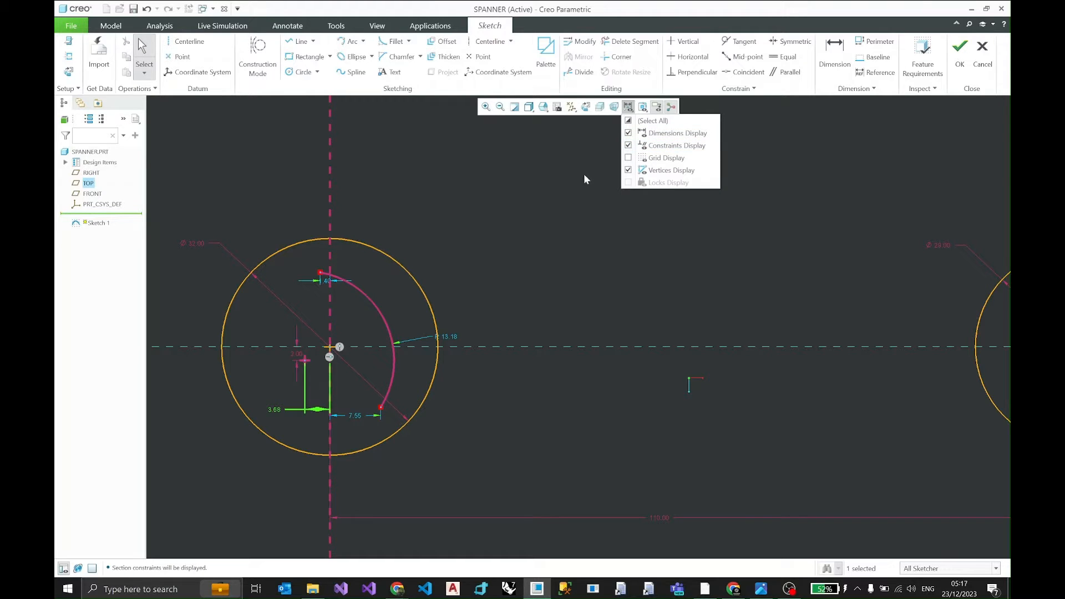
pyautogui.click(628, 107)
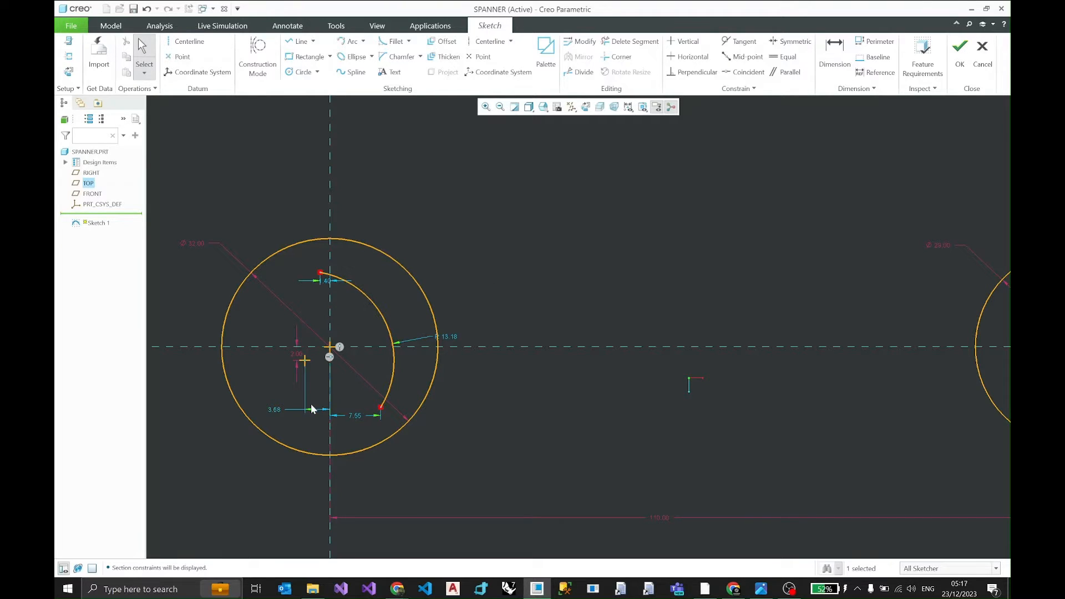
# Step: Set the vertical offset of the jaw arc's centre to 2 and make that dimension strong
pyautogui.doubleClick(275, 409)
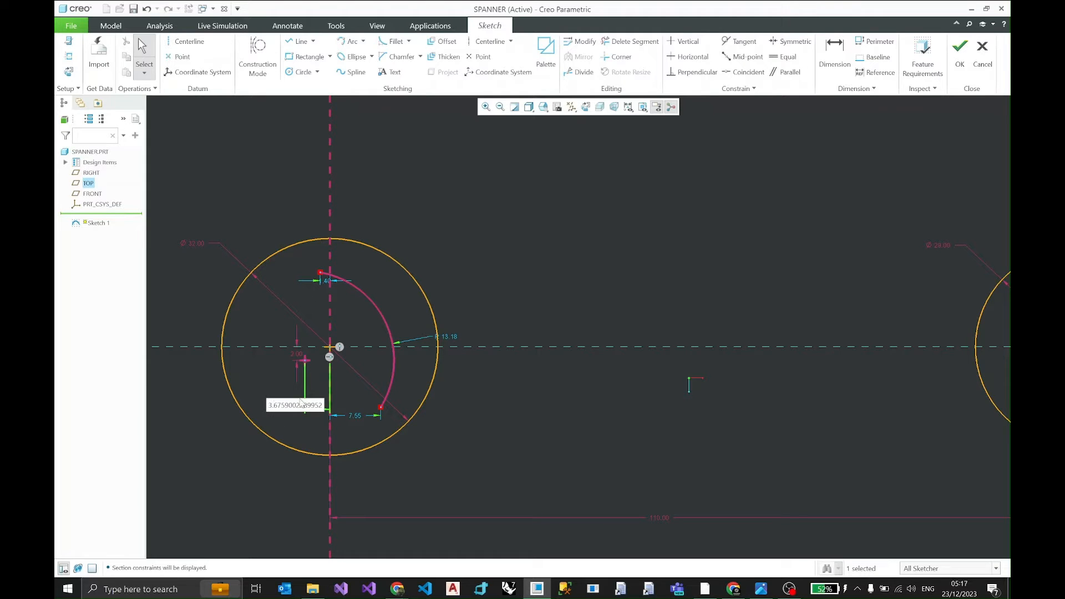
pyautogui.doubleClick(299, 405)
pyautogui.write('2')
pyautogui.press('Return')
pyautogui.click(260, 351)
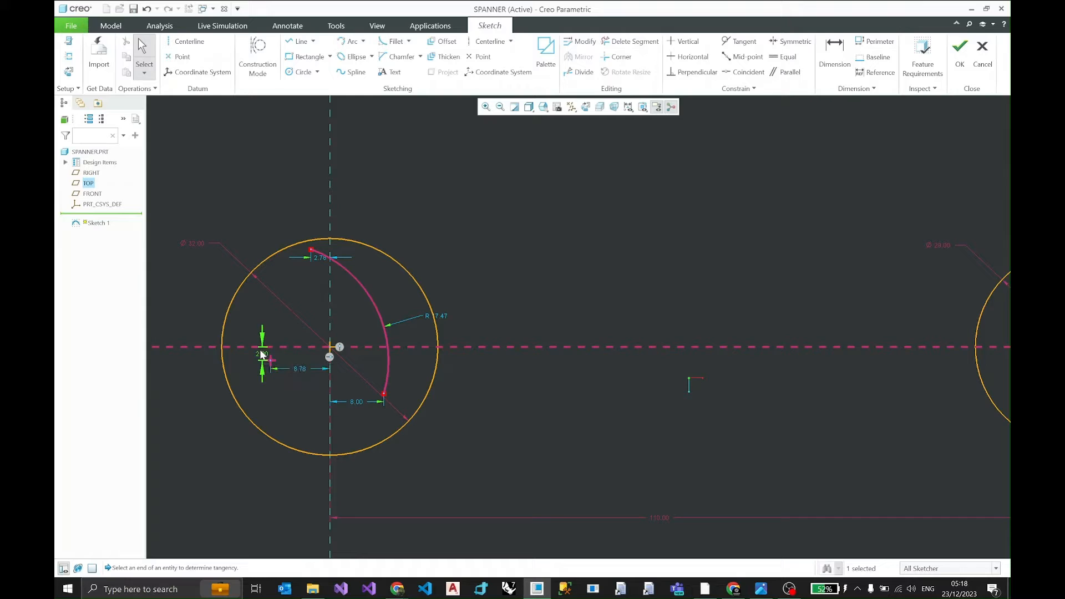
pyautogui.click(266, 314)
# Step: Set the horizontal offset of the jaw arc's centre from the vertical axis to 6 as a strong dimension, placed below the centre
pyautogui.doubleClick(301, 370)
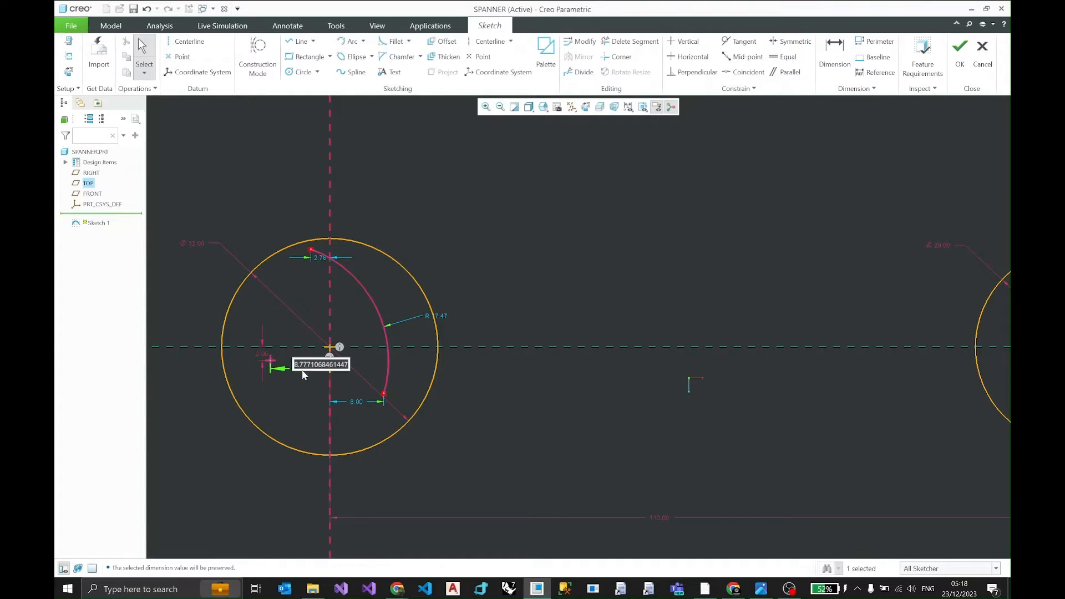
pyautogui.write('6')
pyautogui.press('Return')
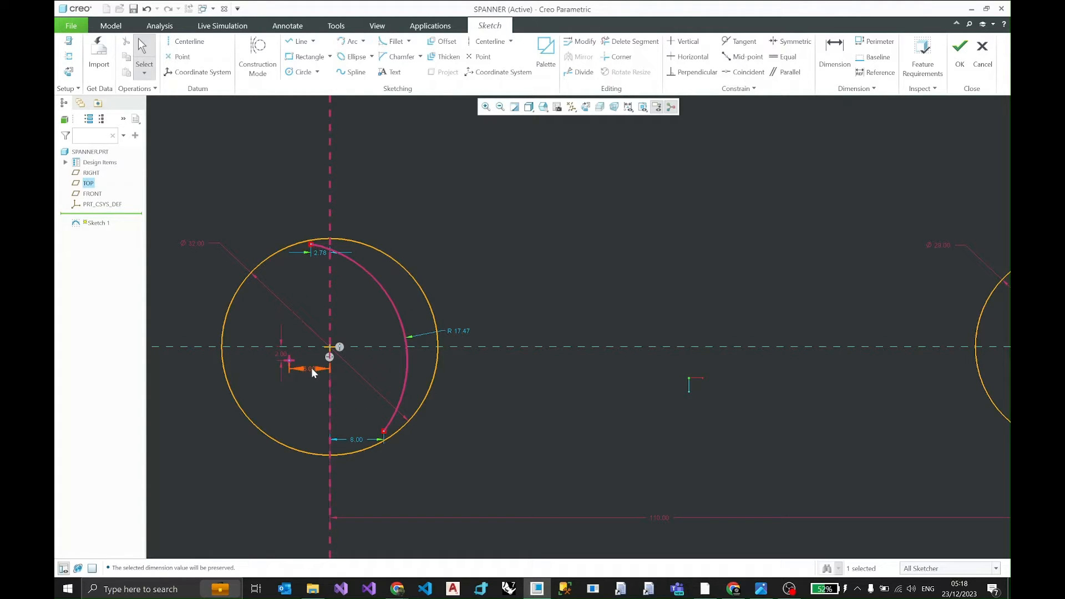
pyautogui.click(311, 368)
pyautogui.click(318, 330)
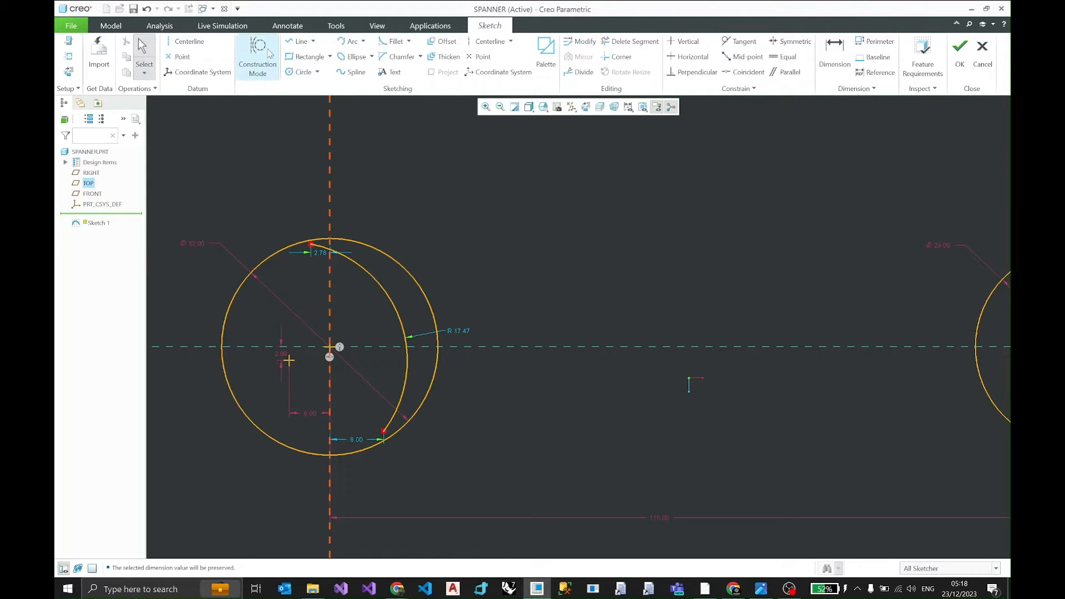
# Step: Draw a construction line joining the two ends of the jaw arc
pyautogui.click(268, 54)
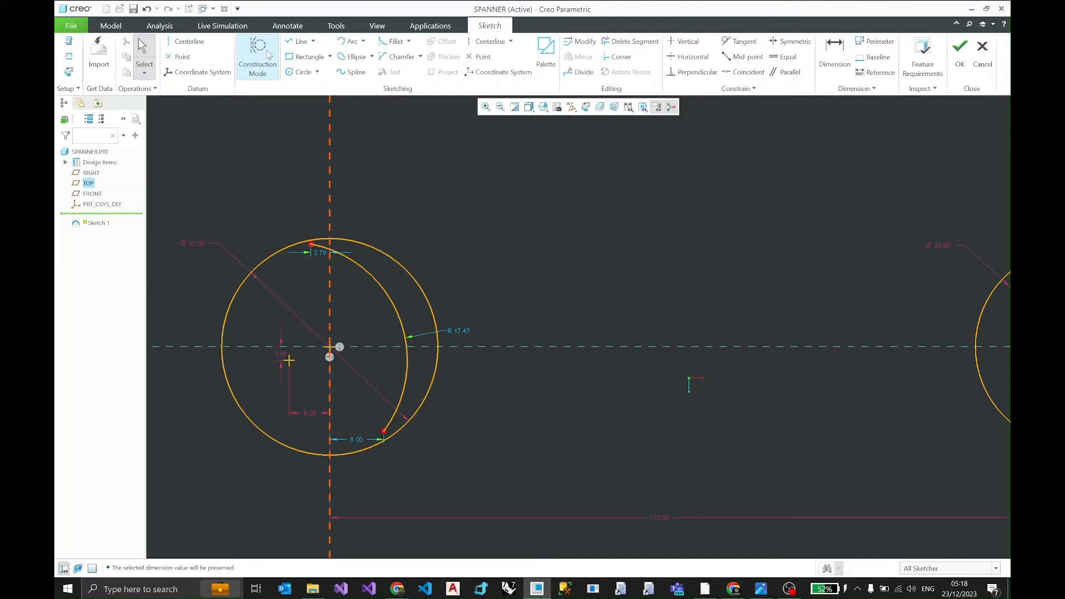
pyautogui.click(298, 43)
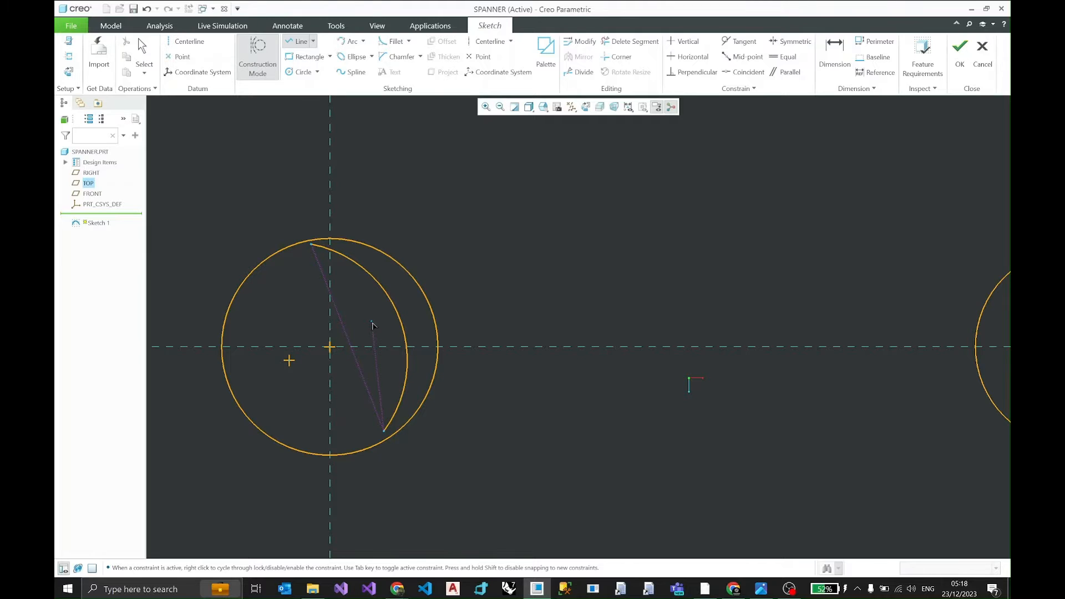
pyautogui.middleClick(436, 235)
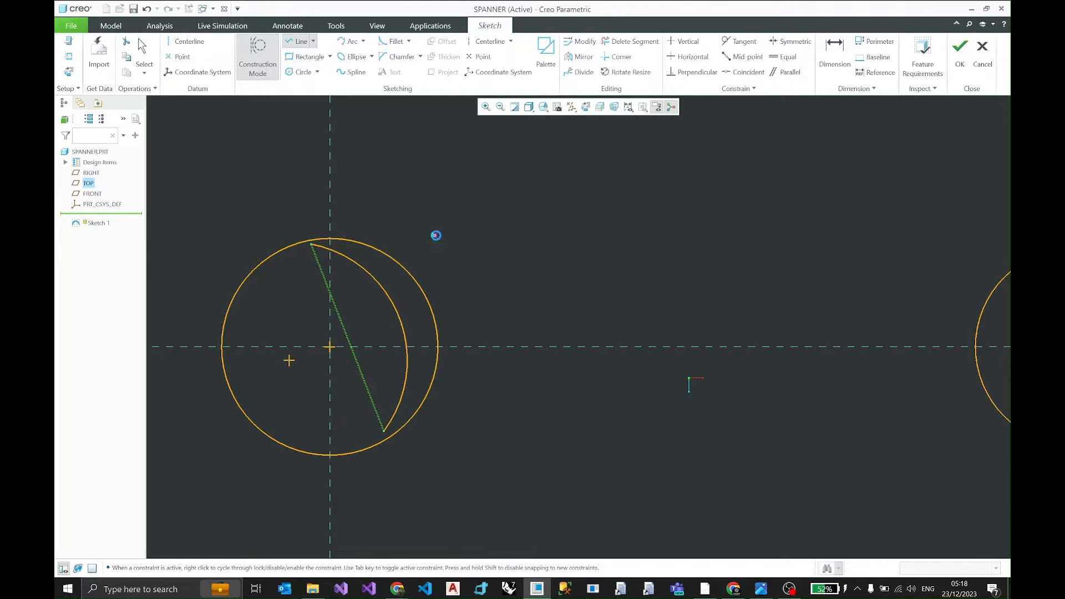
pyautogui.click(439, 328)
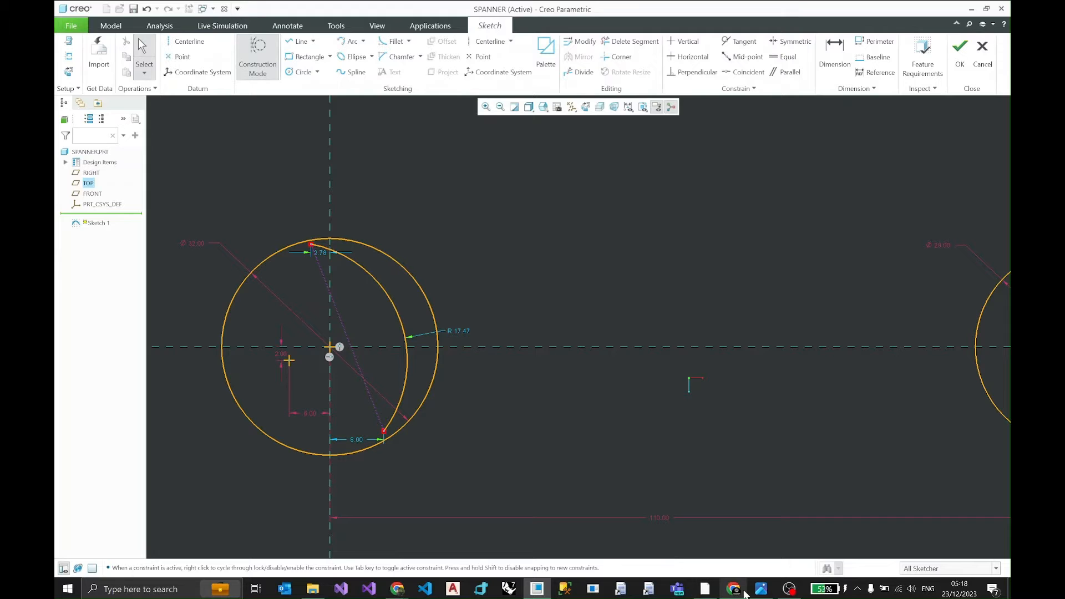
# Step: Check the jaw arc radius in the Spanner.PNG drawing and try to set the arc's radius to 12
pyautogui.click(761, 589)
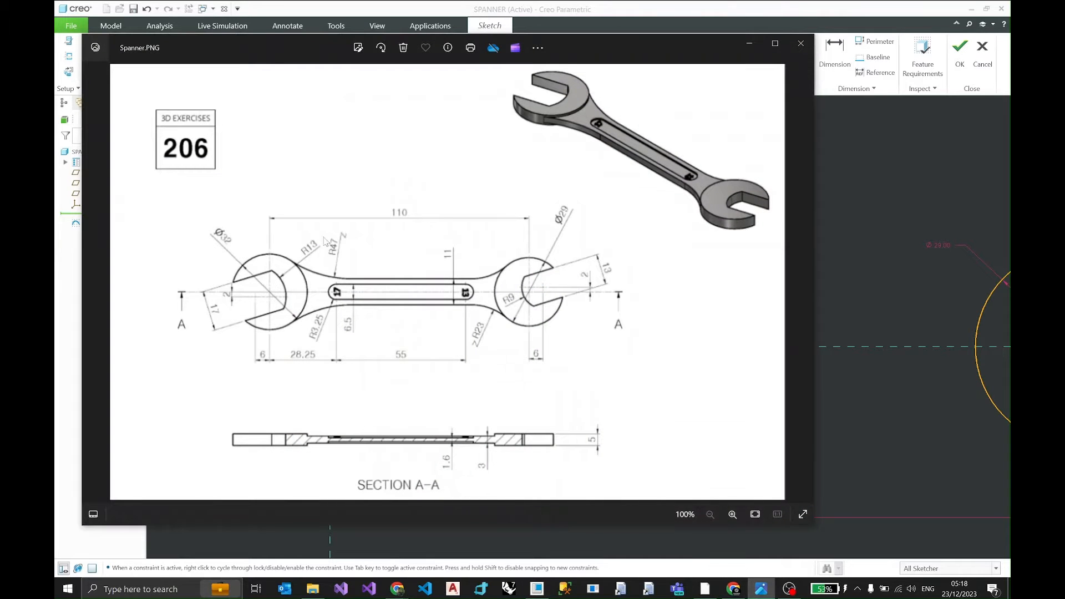
pyautogui.click(749, 45)
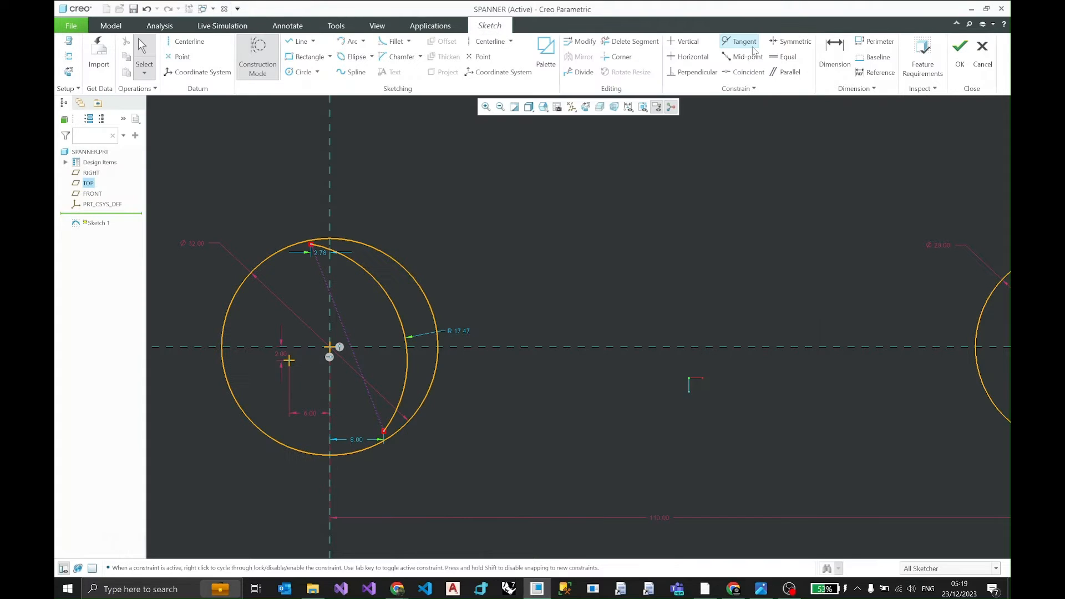
pyautogui.doubleClick(460, 331)
pyautogui.write('12')
pyautogui.press('Return')
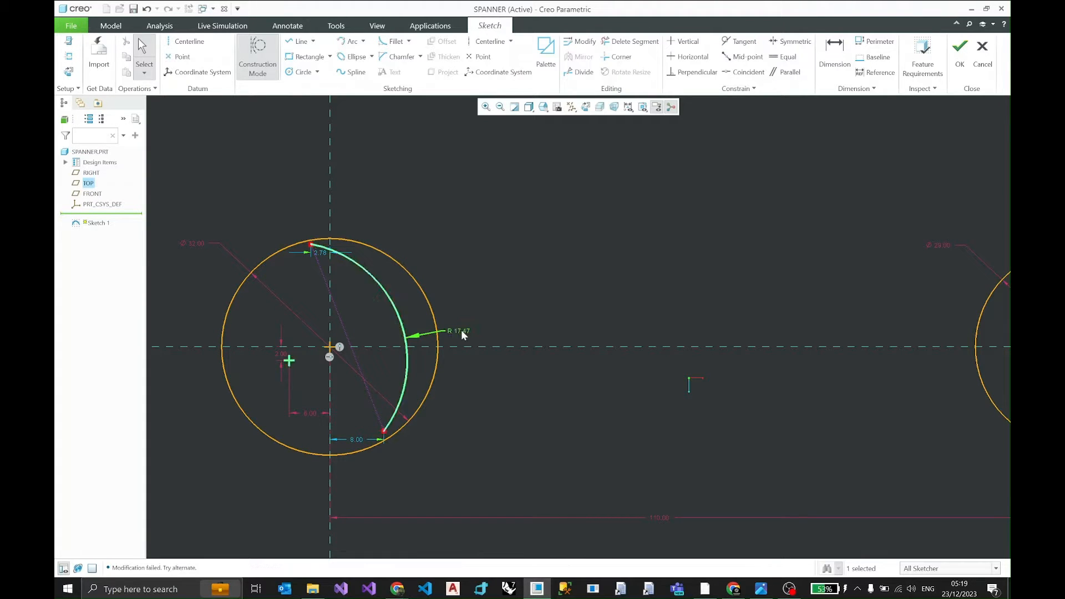
# Step: Shorten the jaw arc to a radius of about 14 by moving its upper end, and place the radius dimension outside the head circle
pyautogui.click(310, 248)
pyautogui.moveTo(317, 254); pyautogui.dragTo(311, 277)
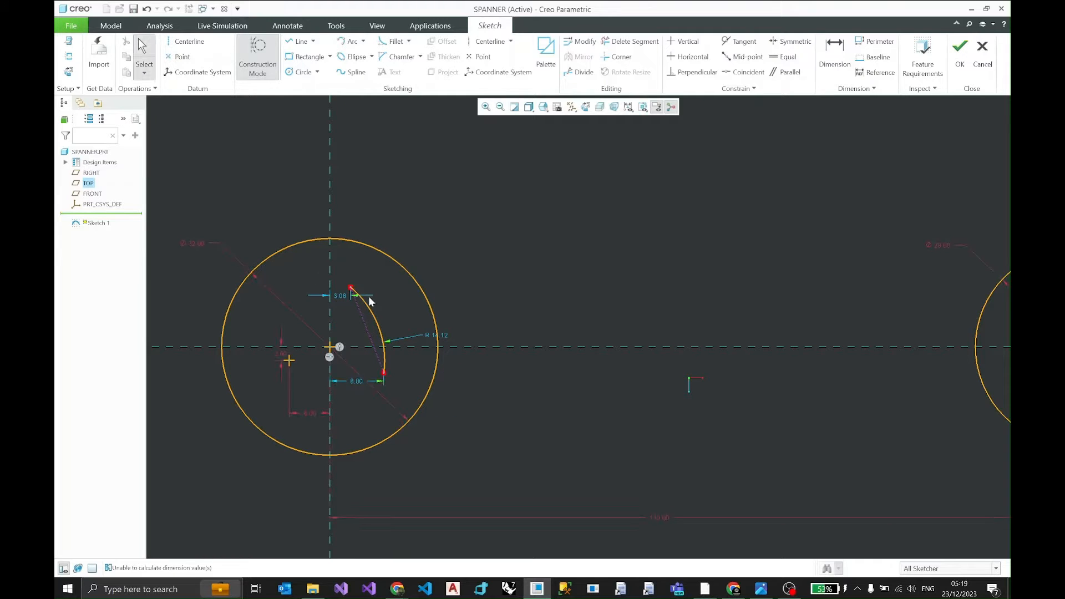
pyautogui.moveTo(439, 335); pyautogui.dragTo(497, 310)
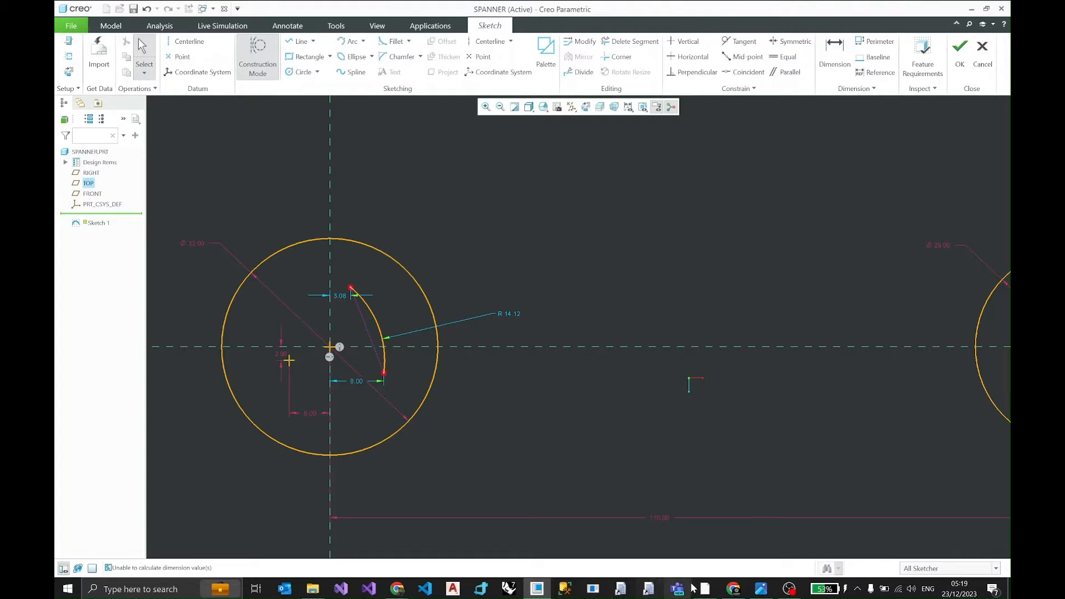
# Step: Following the Spanner.PNG drawing, sketch two solid lines from the jaw arc's ends to the open side of the head circle
pyautogui.click(761, 589)
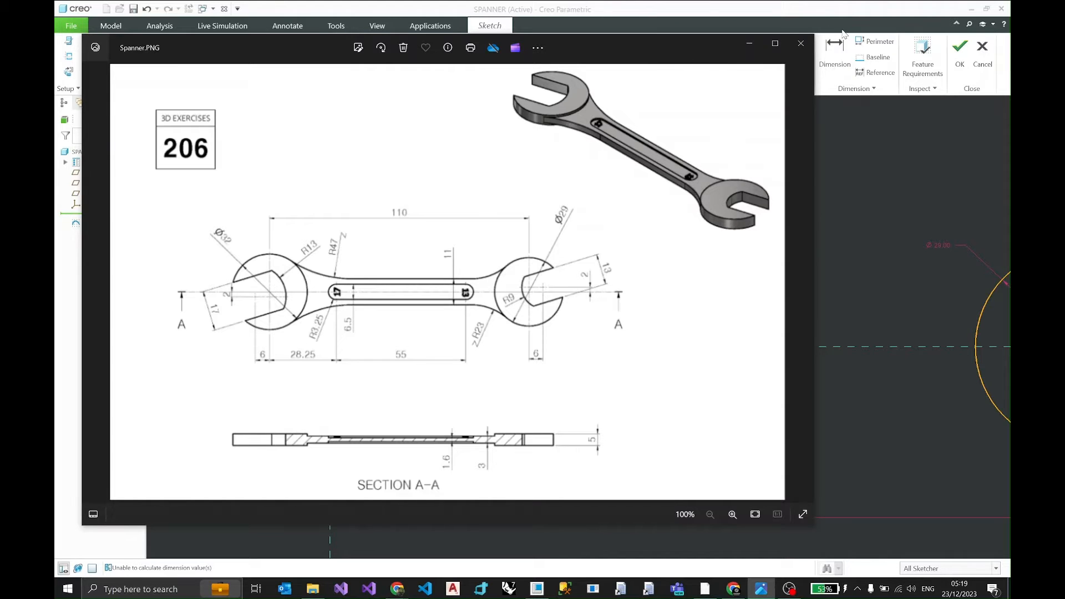
pyautogui.click(749, 43)
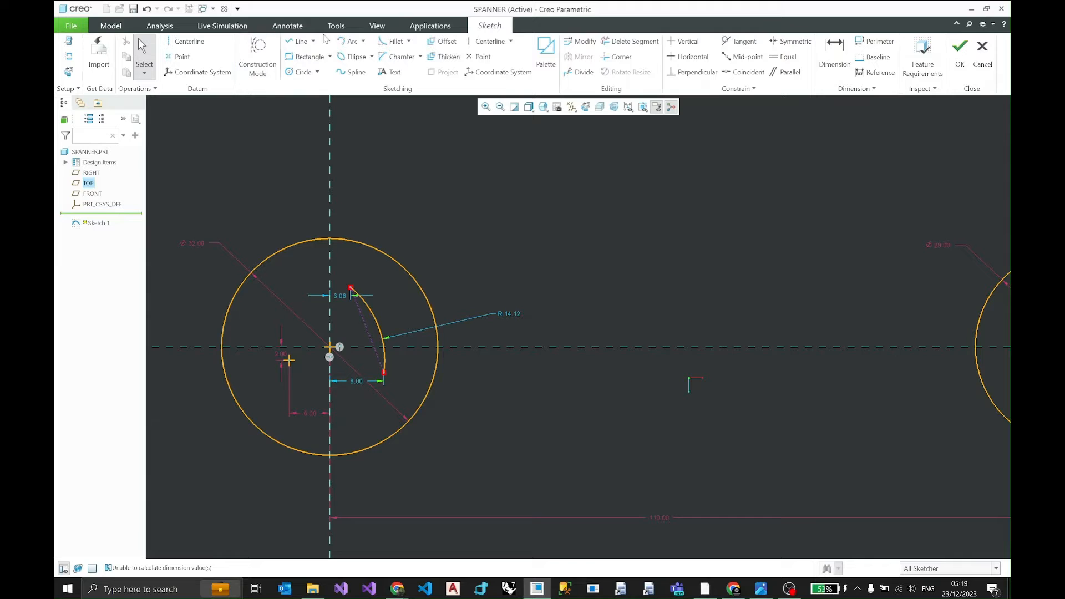
pyautogui.click(300, 41)
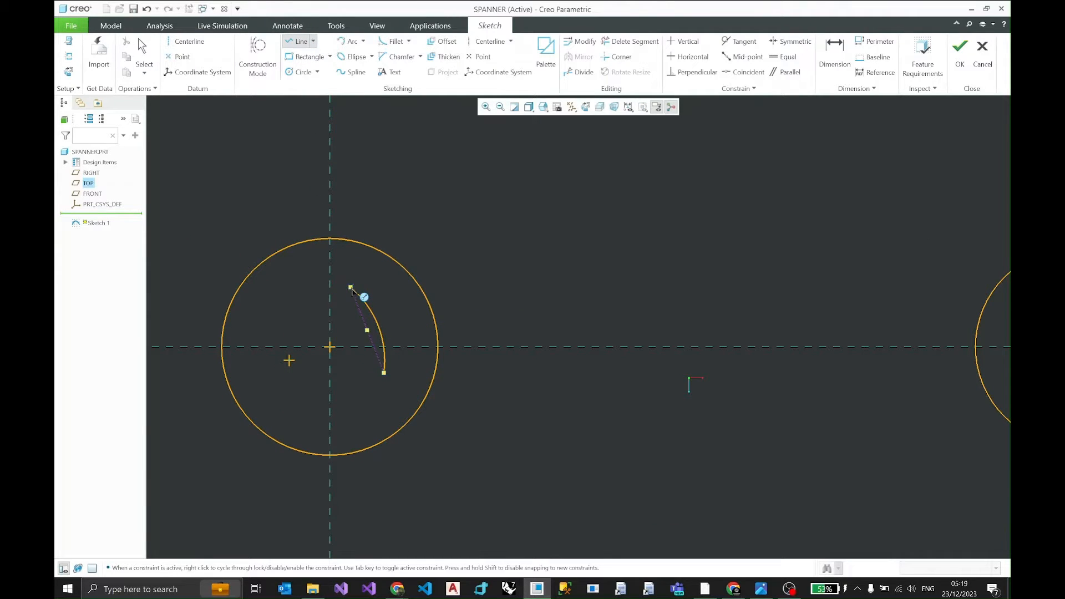
pyautogui.click(350, 289)
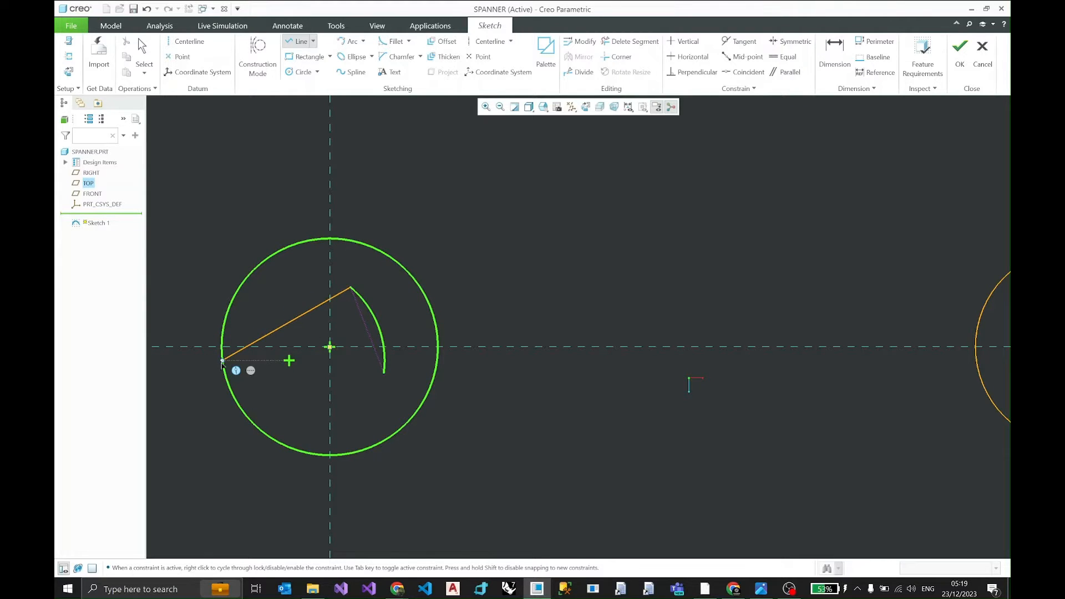
pyautogui.click(226, 376)
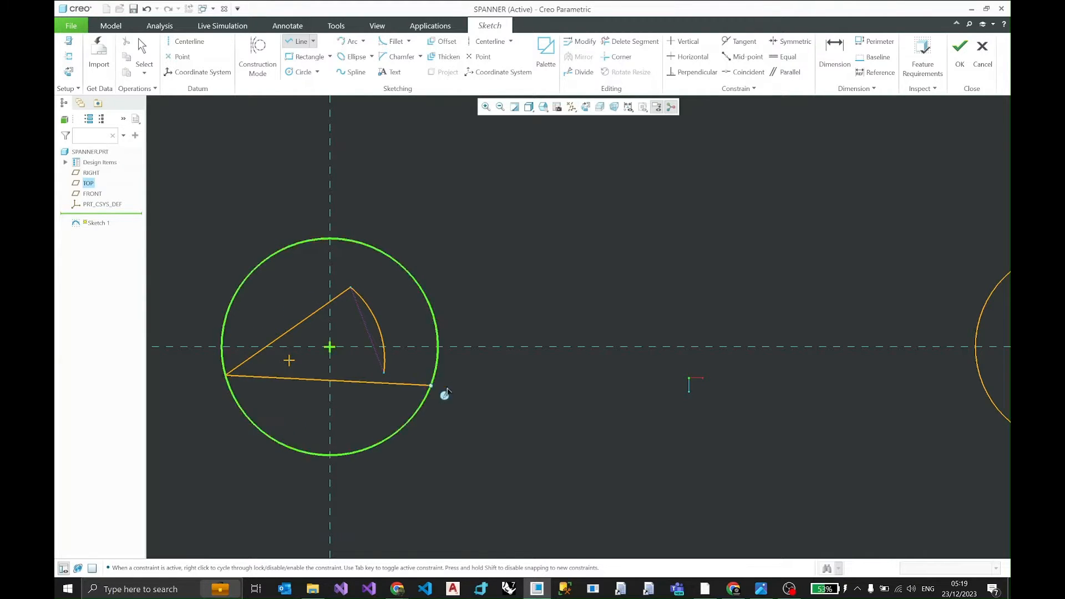
pyautogui.middleClick(371, 390)
pyautogui.click(383, 374)
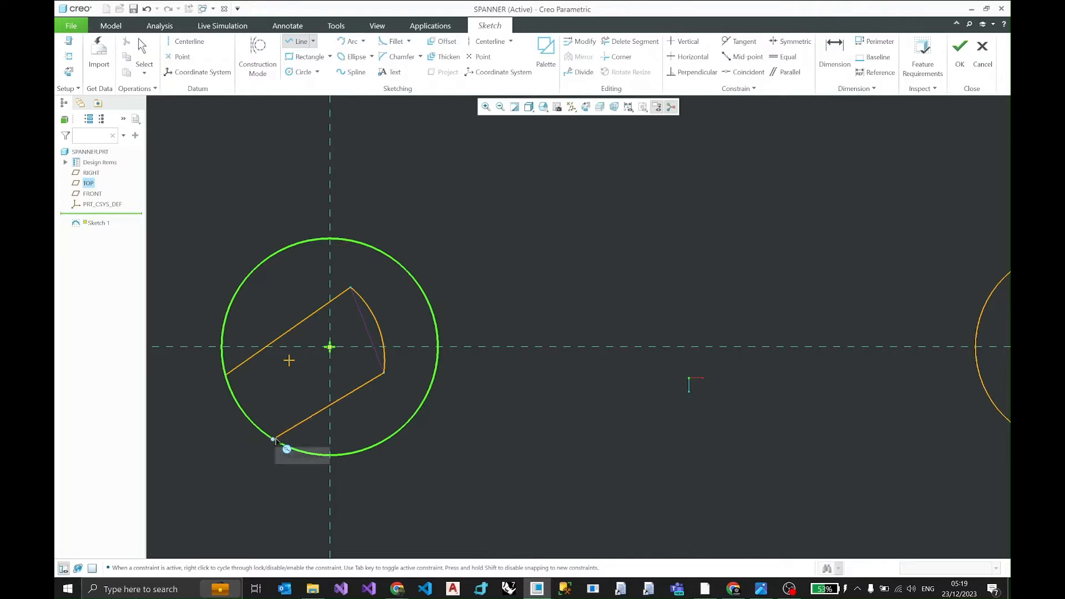
pyautogui.click(270, 440)
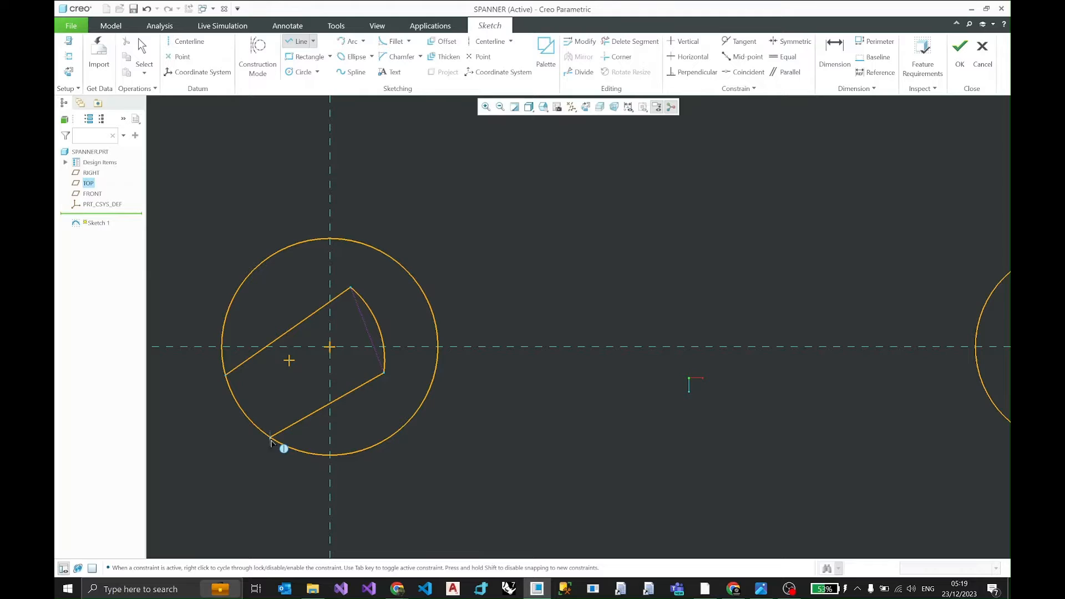
pyautogui.middleClick(322, 391)
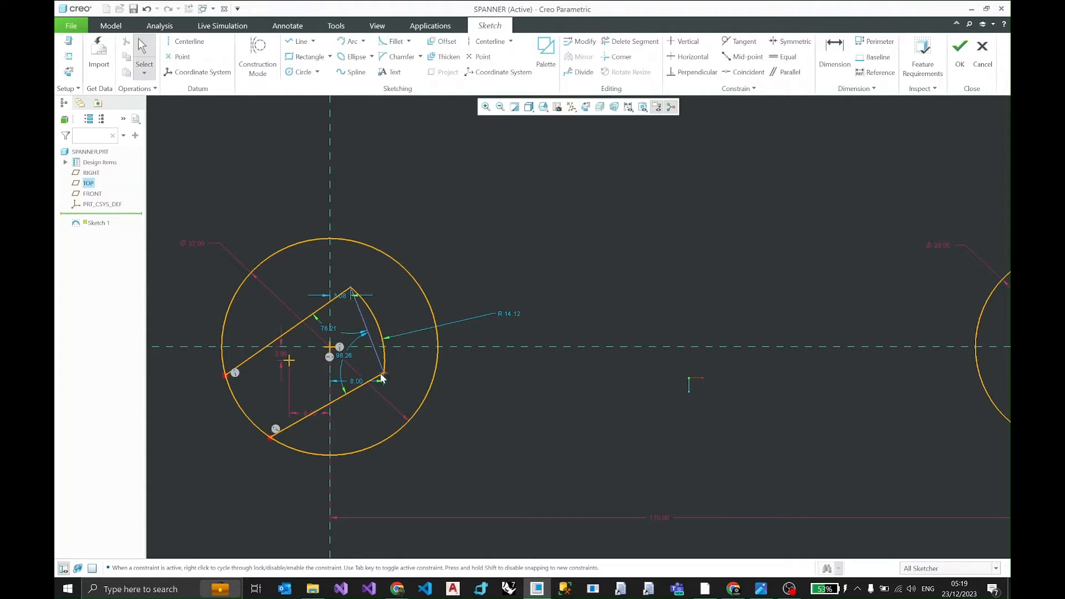
# Step: Constrain the lower jaw line perpendicular to the construction line across the arc's ends
pyautogui.click(337, 400)
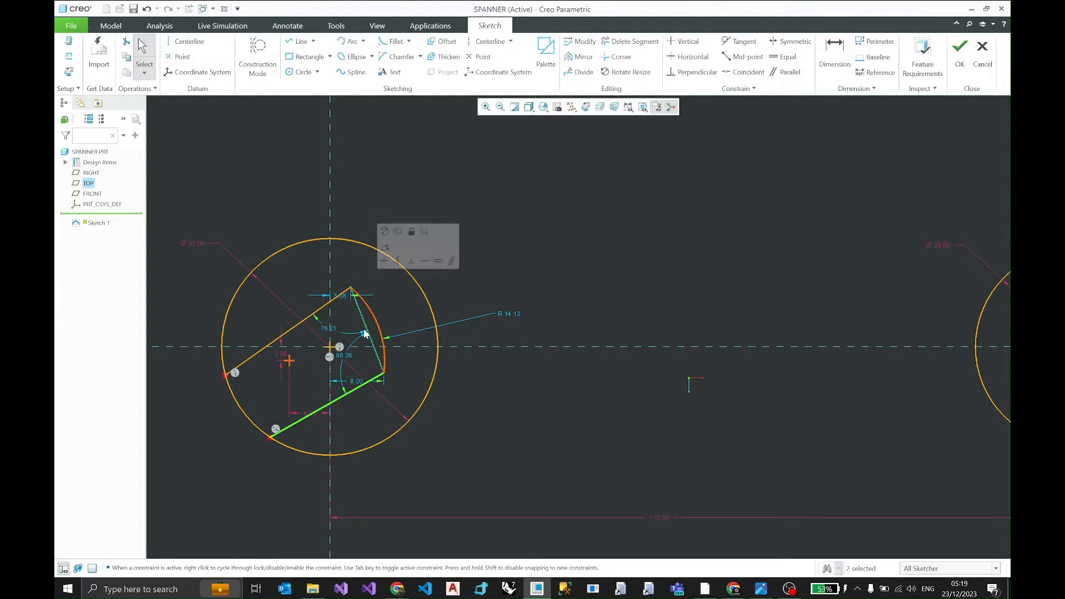
pyautogui.click(413, 262)
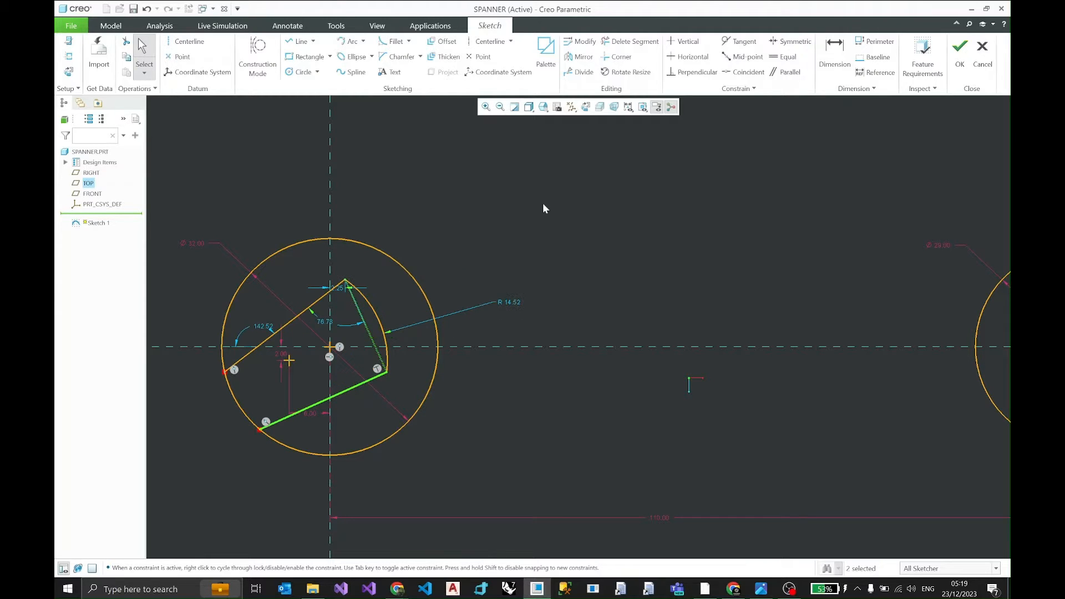
pyautogui.click(858, 589)
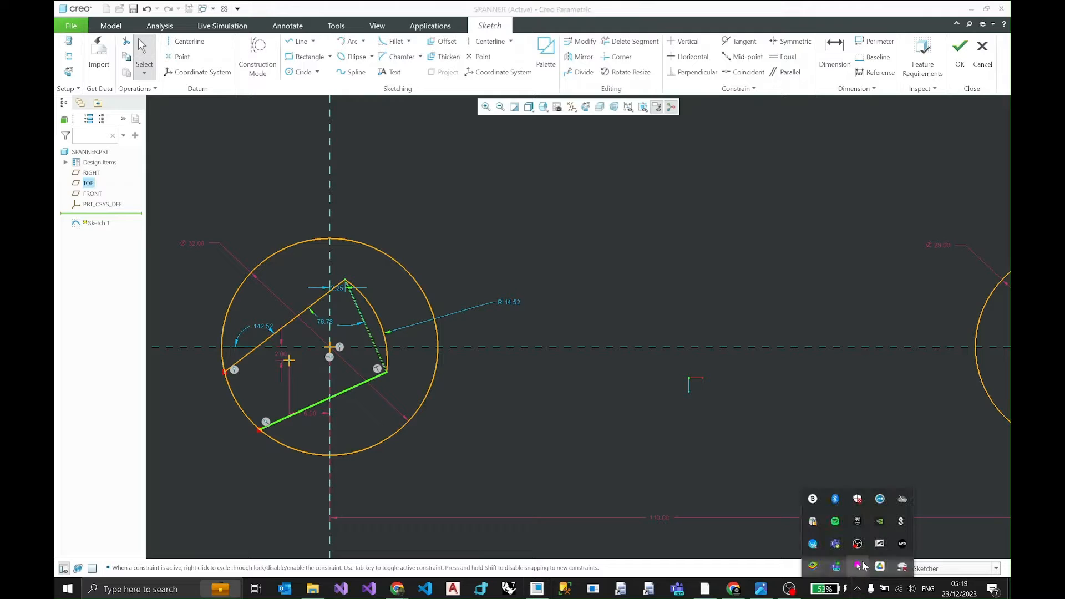
pyautogui.rightClick(861, 566)
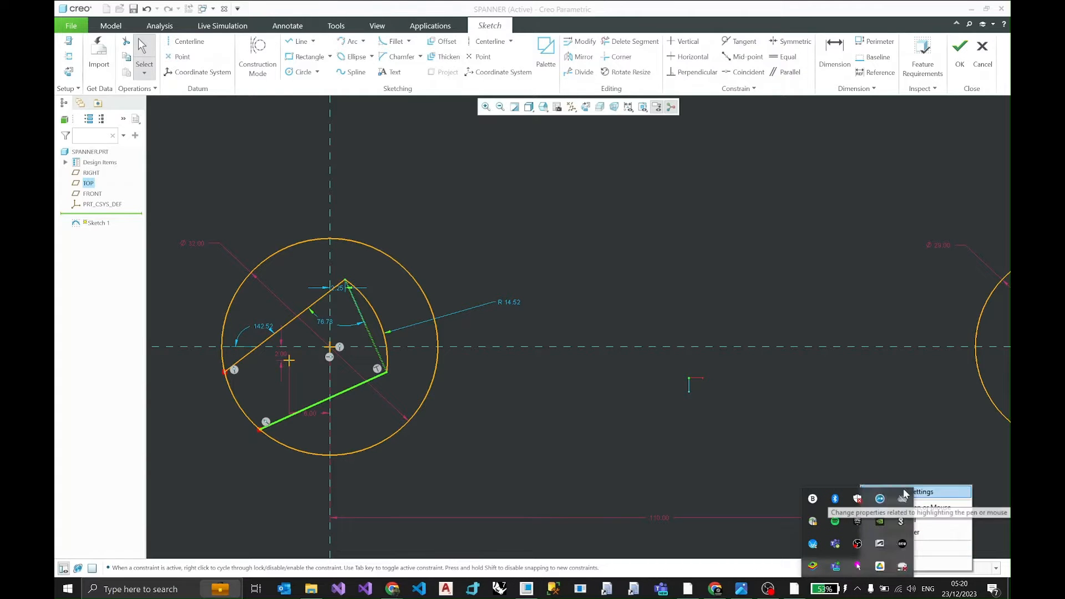
pyautogui.click(933, 492)
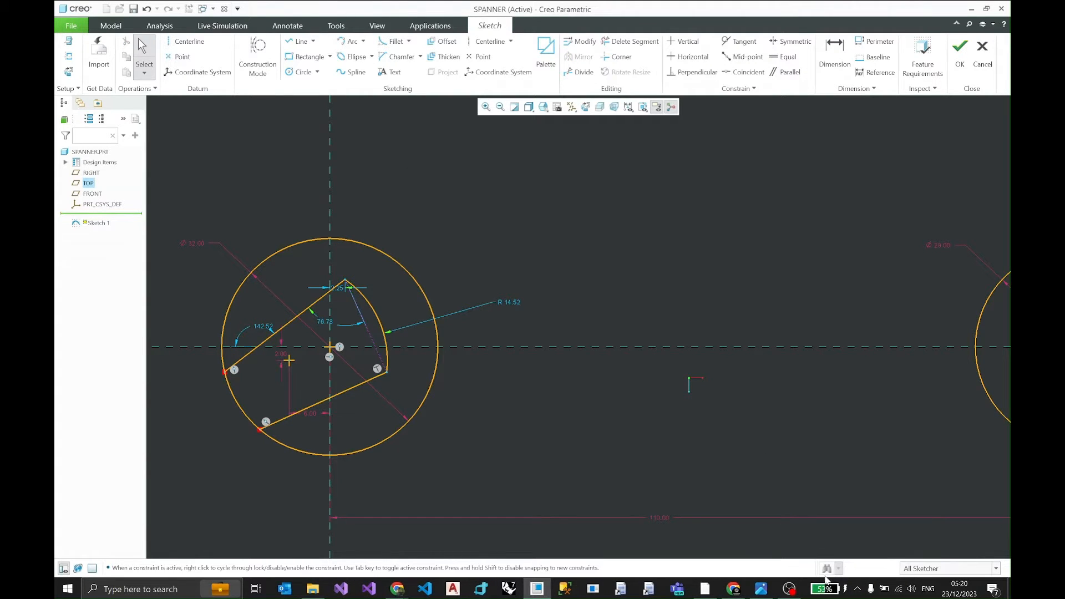
# Step: Enable PenAttention's option to highlight the mouse as well as the pen in its highlight settings
pyautogui.click(858, 590)
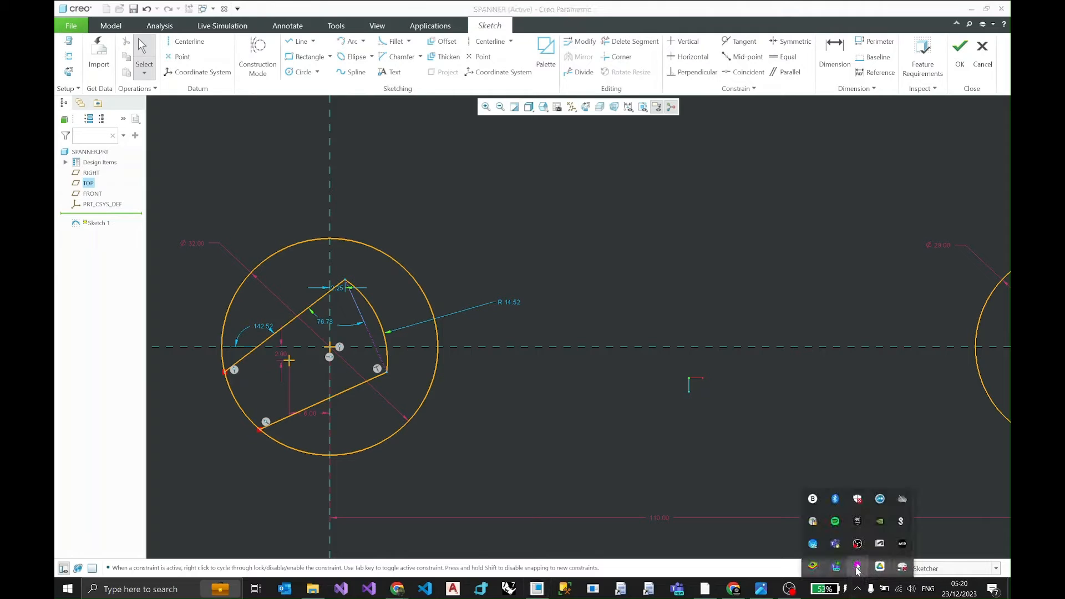
pyautogui.rightClick(857, 566)
pyautogui.click(905, 534)
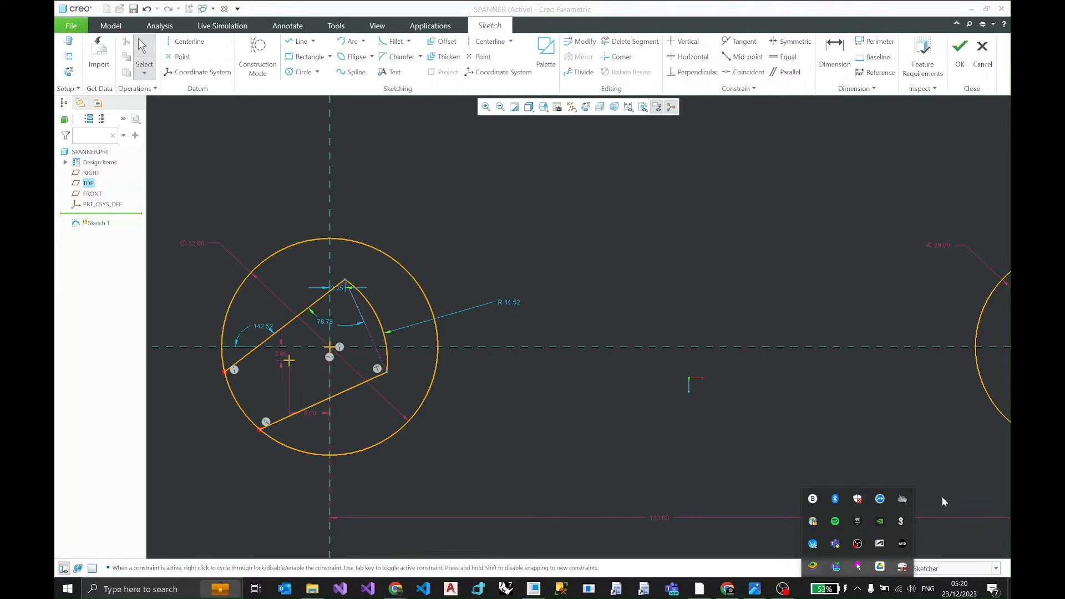
pyautogui.rightClick(858, 567)
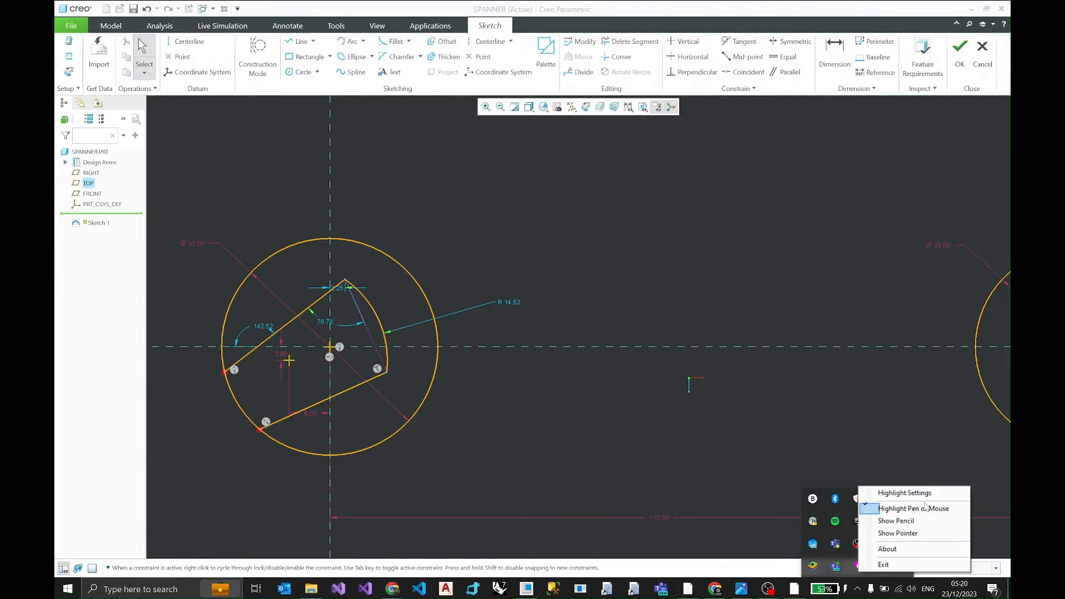
pyautogui.click(958, 494)
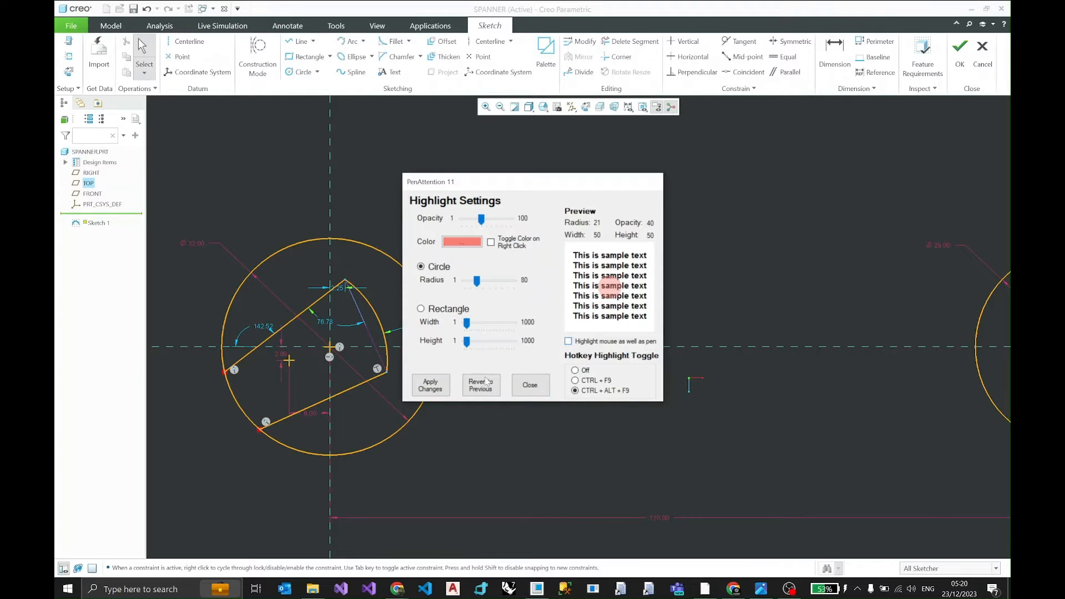
pyautogui.click(442, 390)
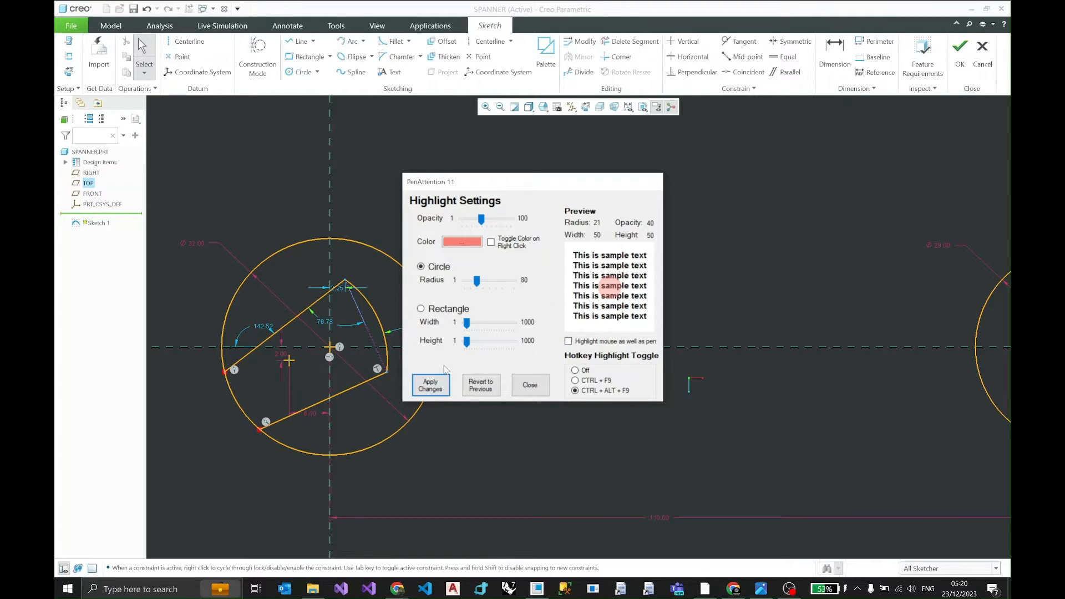
pyautogui.click(568, 342)
pyautogui.click(530, 385)
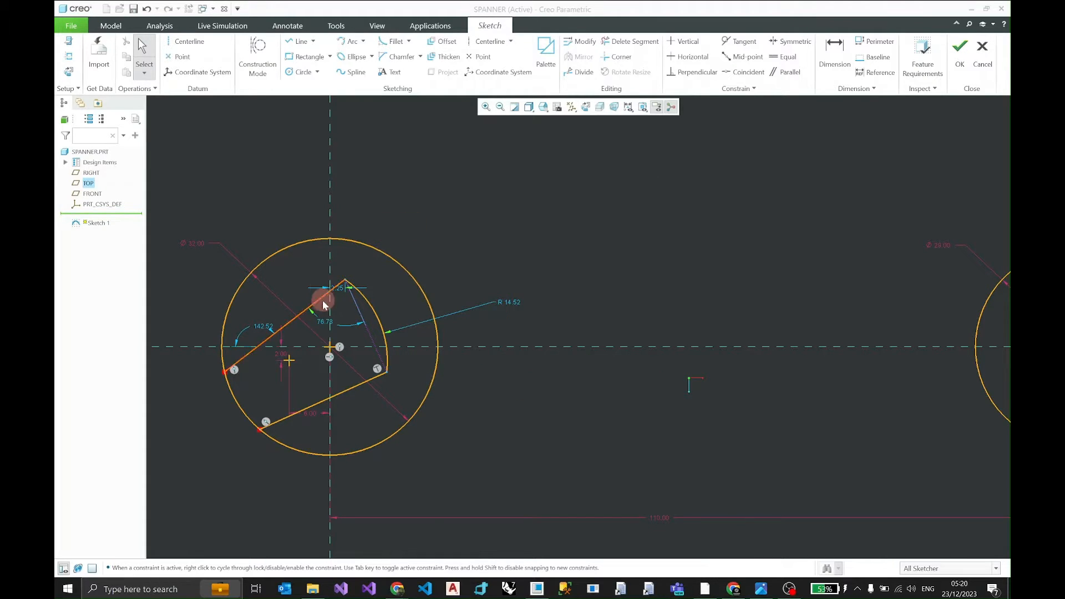
# Step: Constrain the upper and lower jaw lines parallel to each other
pyautogui.click(351, 393)
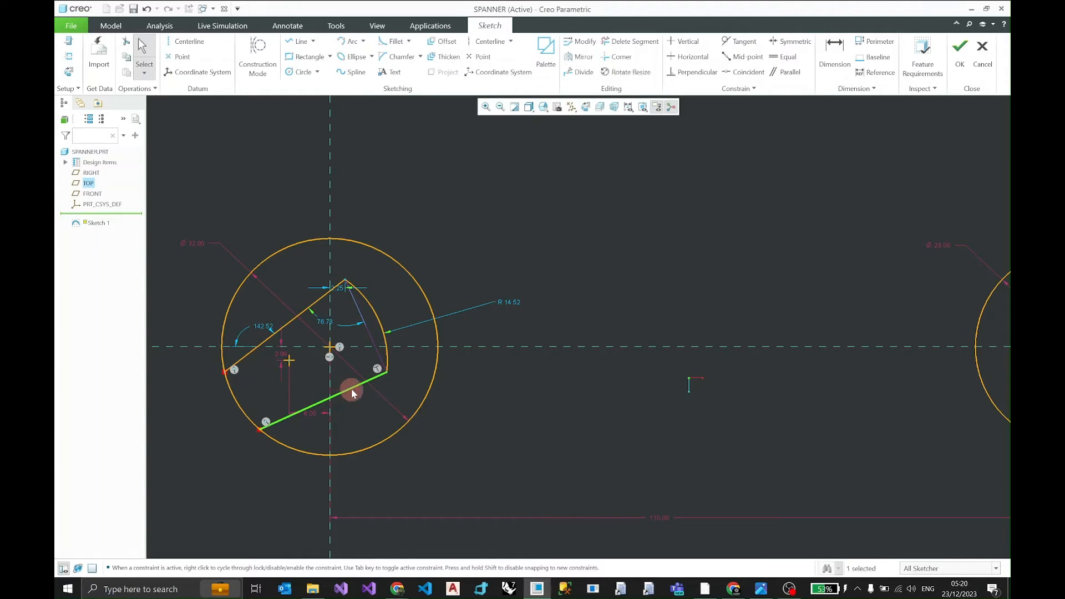
pyautogui.keyDown('ctrl'); pyautogui.click(288, 322); pyautogui.keyUp('ctrl')
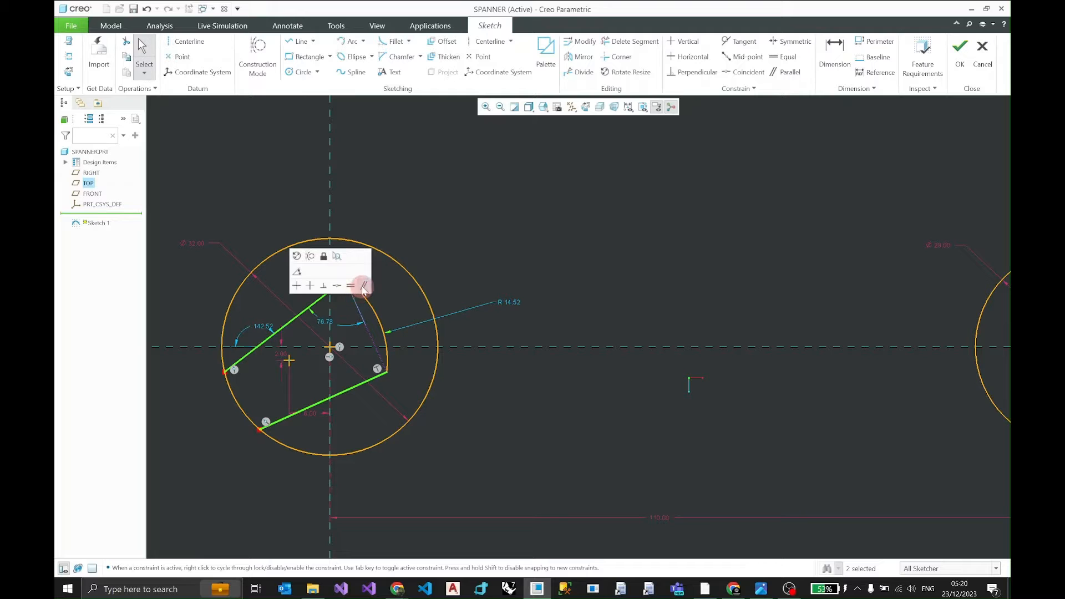
pyautogui.click(364, 286)
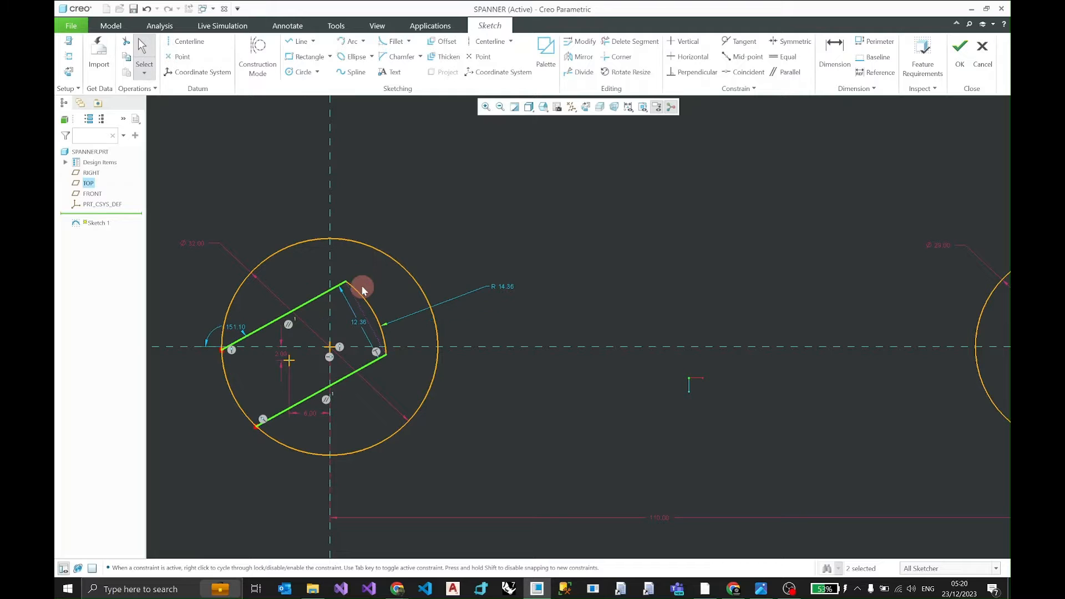
pyautogui.click(487, 198)
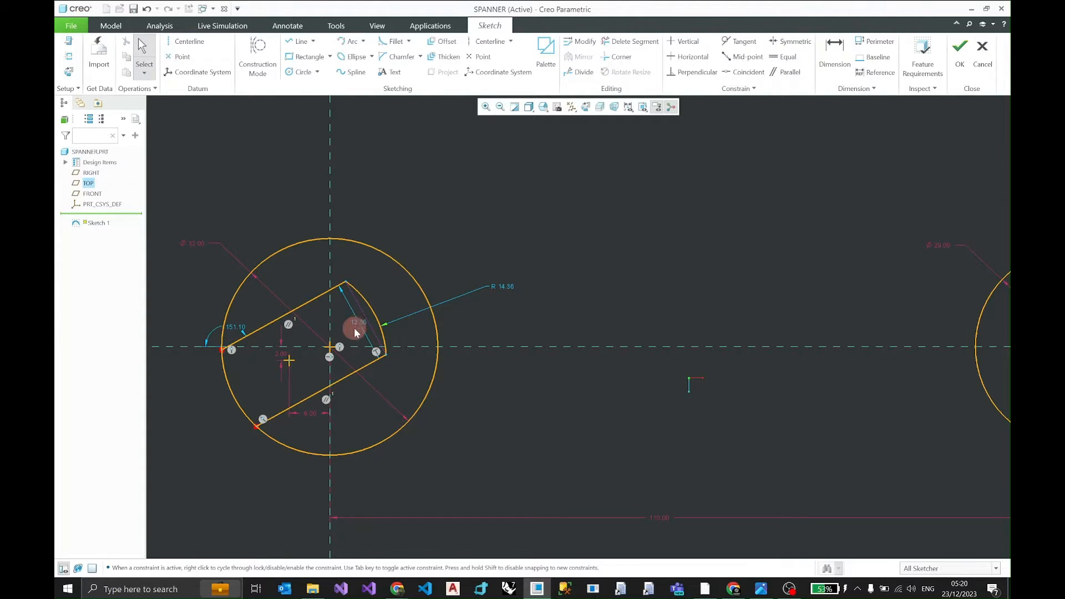
# Step: Place the jaw-width dimension outside the open side of the head circle and check the width in the Spanner.PNG drawing
pyautogui.moveTo(358, 321); pyautogui.dragTo(193, 416)
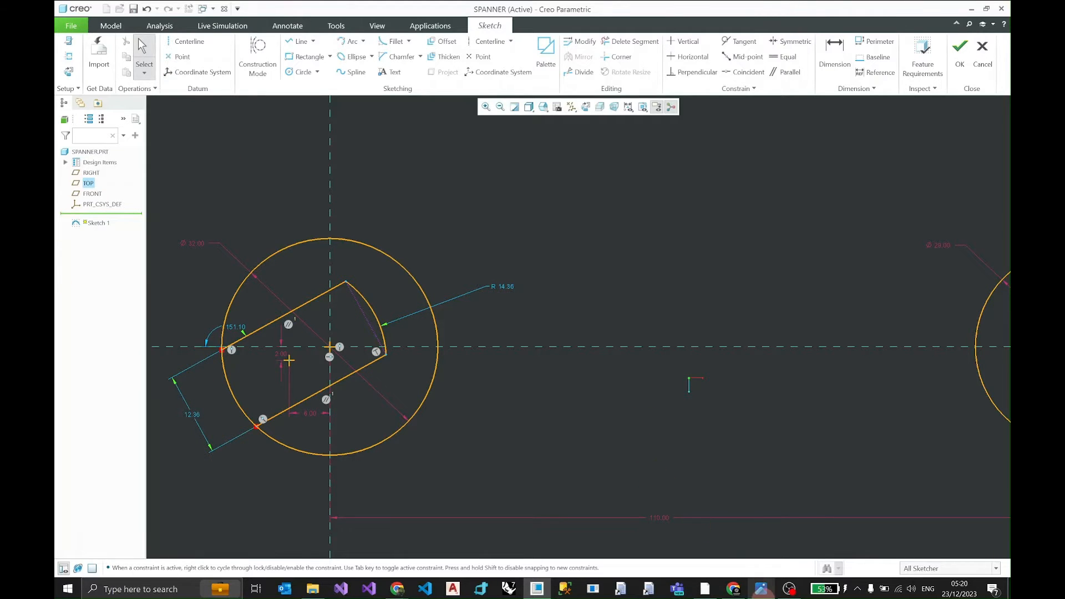
pyautogui.click(761, 590)
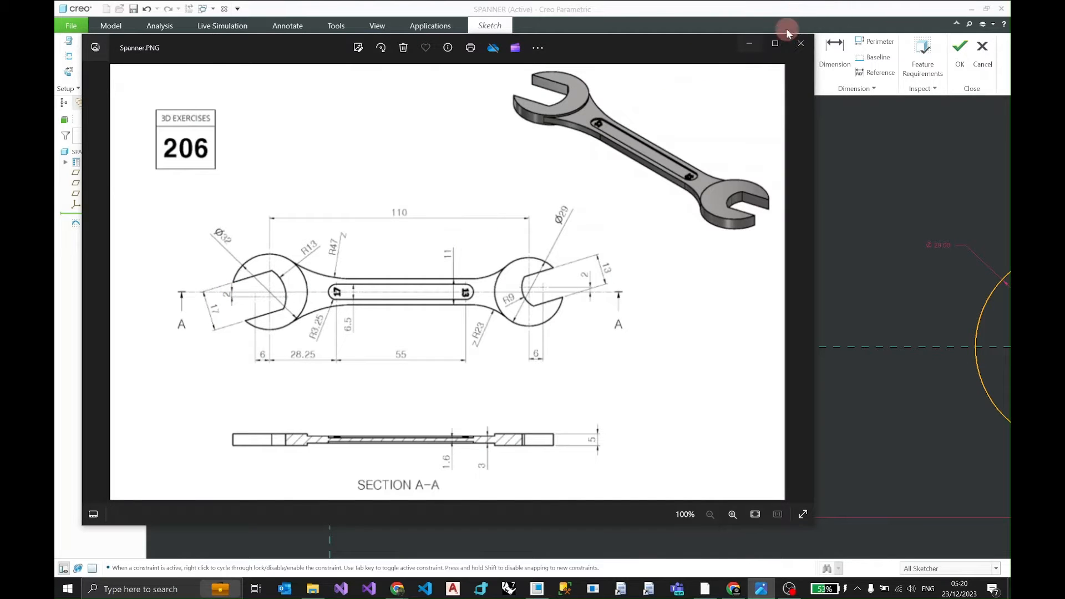
pyautogui.click(749, 43)
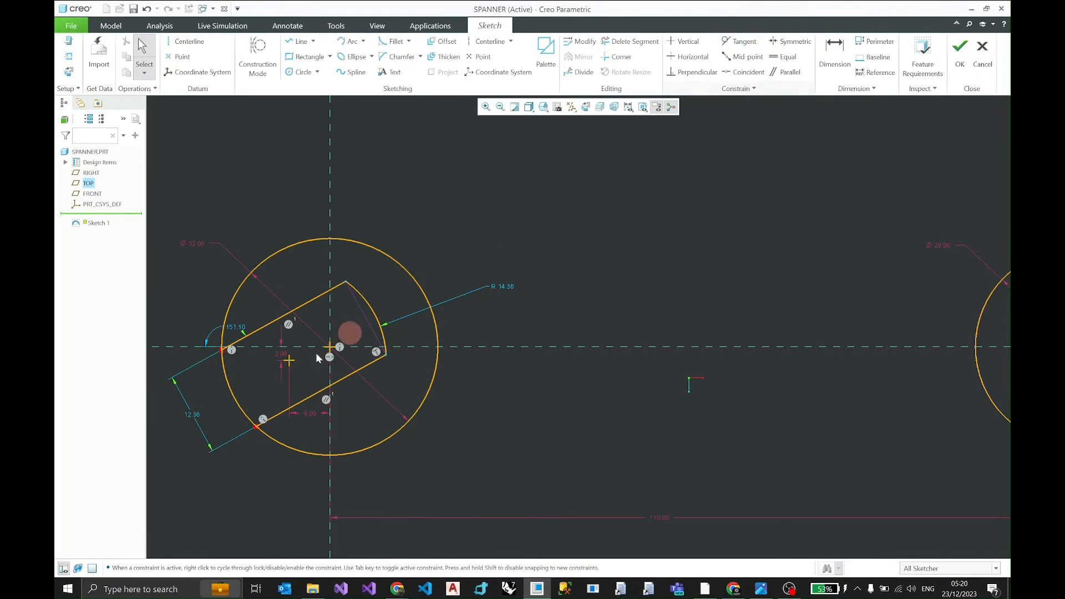
# Step: Set the distance between the two jaw lines to 17 mm and lock that dimension
pyautogui.doubleClick(192, 415)
pyautogui.write('12')
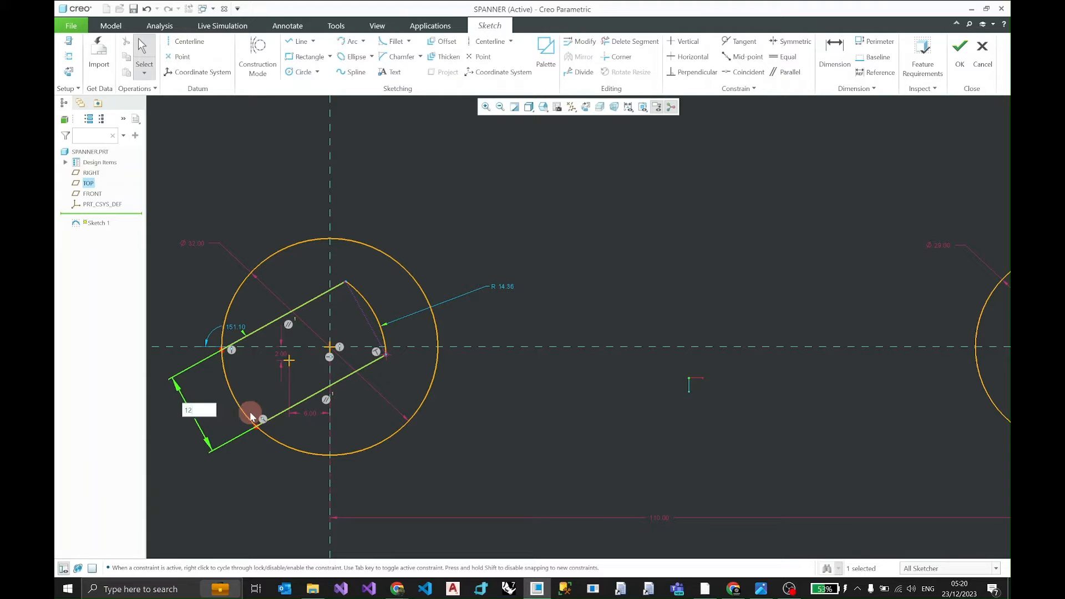
pyautogui.press('BackSpace')
pyautogui.write('7')
pyautogui.press('Return')
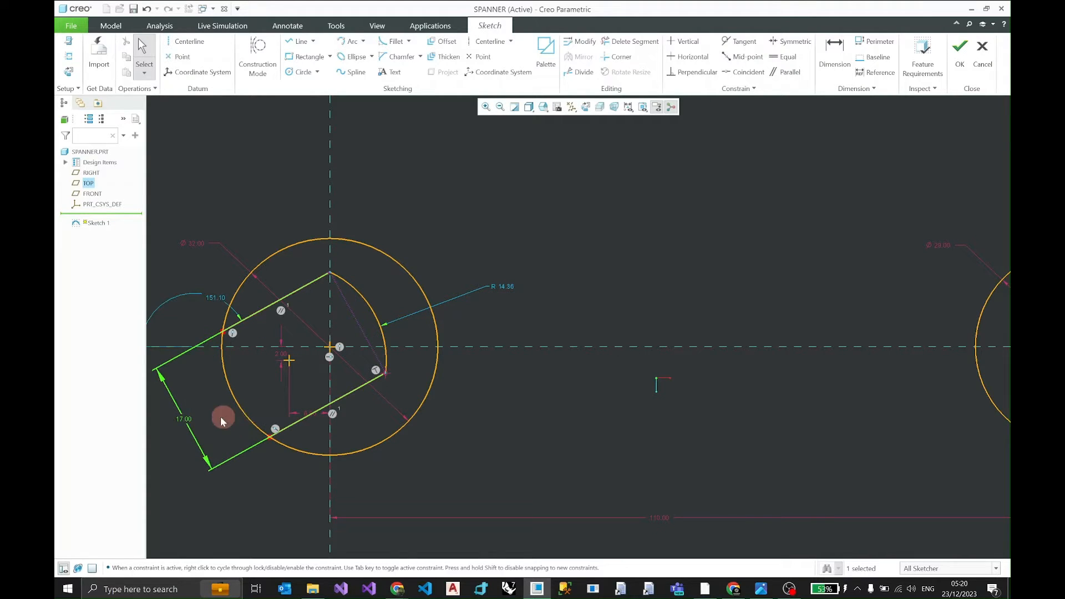
pyautogui.click(183, 418)
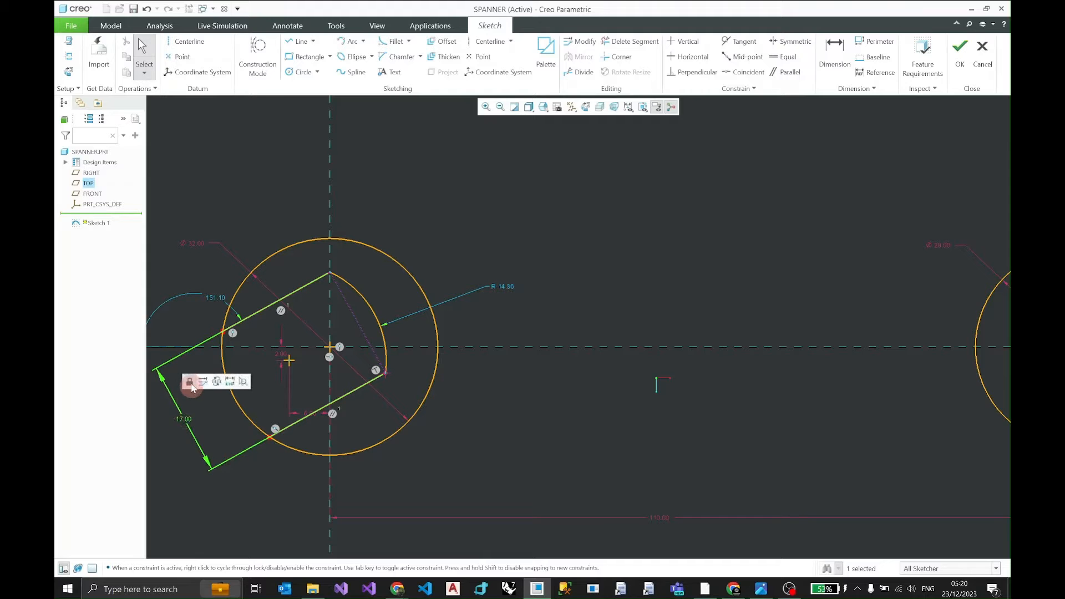
pyautogui.click(189, 381)
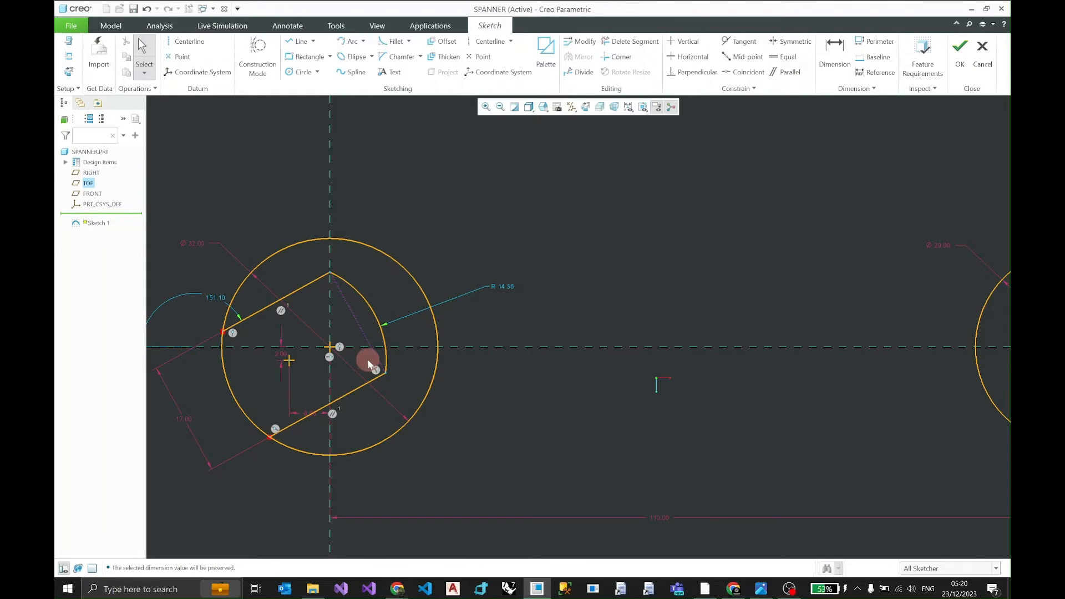
# Step: Following the Spanner.PNG drawing, set the jaw arc's radius to 13 mm
pyautogui.moveTo(368, 358); pyautogui.dragTo(439, 371, button='middle')
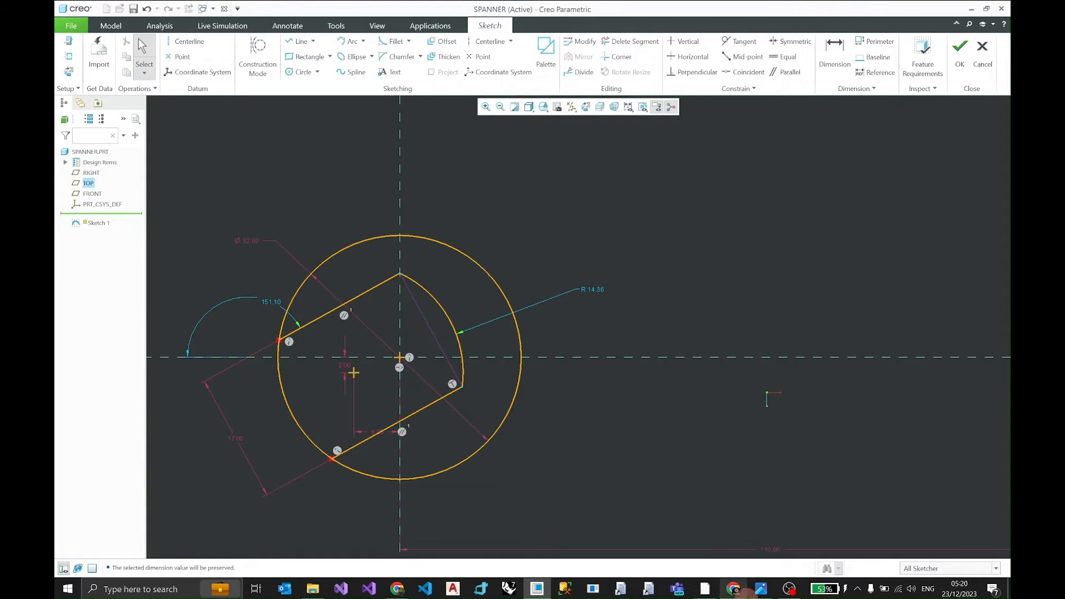
pyautogui.click(762, 590)
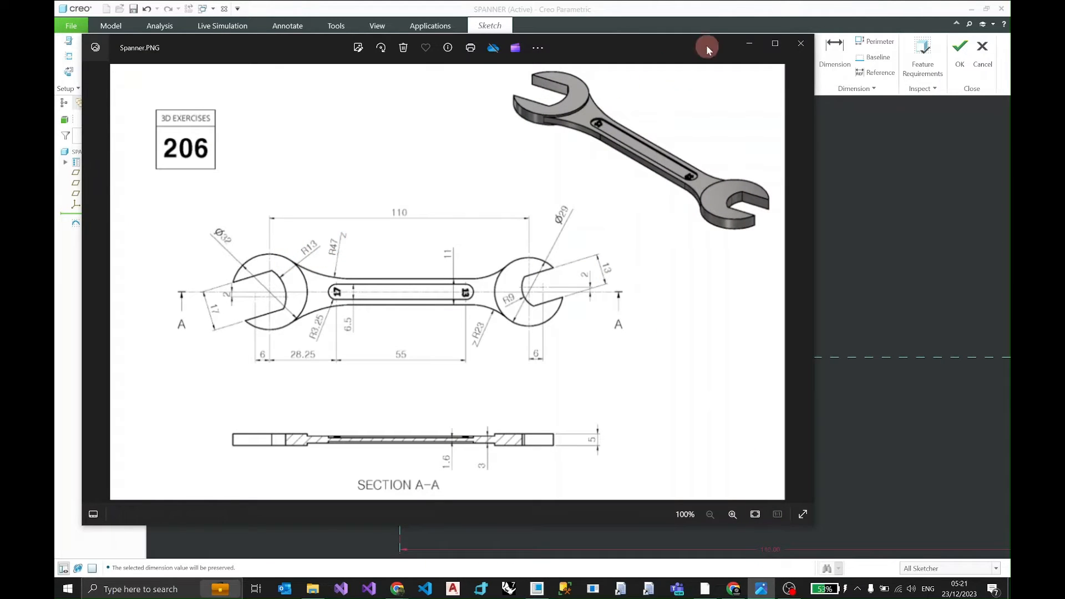
pyautogui.click(752, 45)
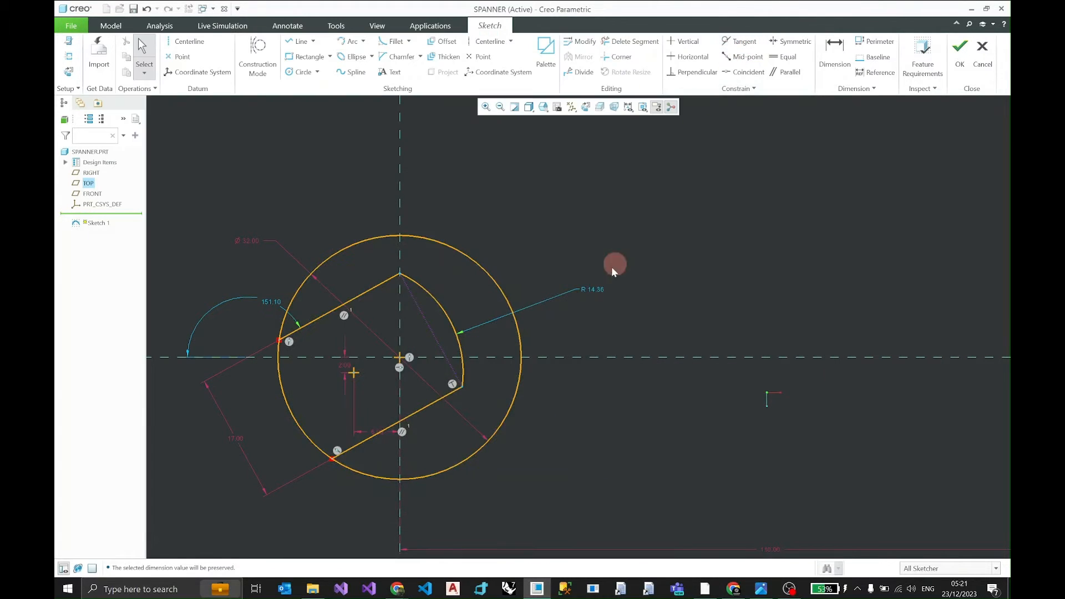
pyautogui.doubleClick(591, 290)
pyautogui.write('13')
pyautogui.press('Return')
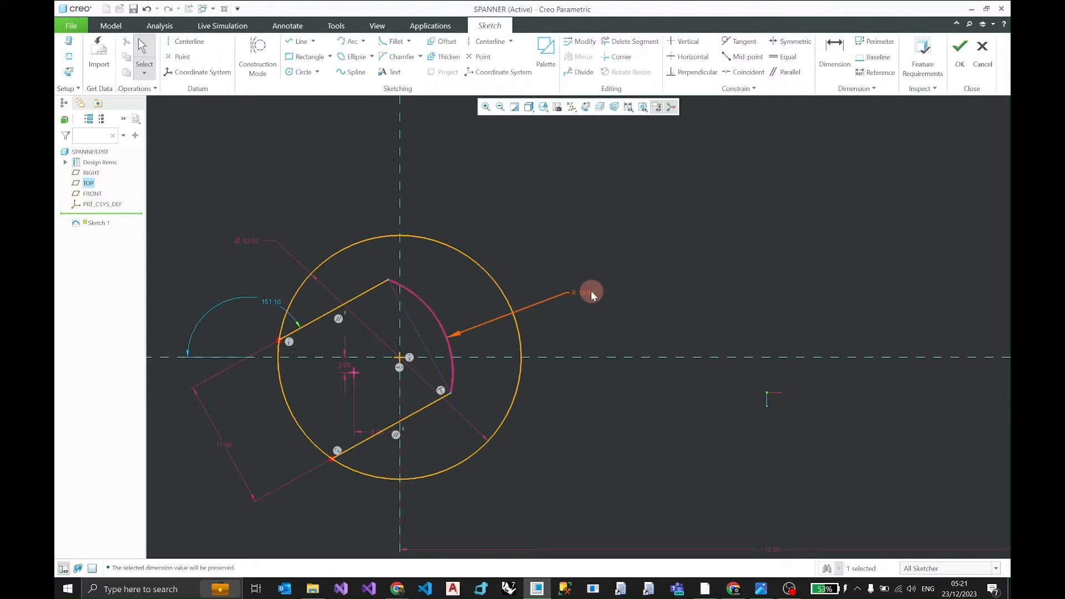
pyautogui.click(601, 243)
# Step: Draw a datum centerline through the head circle's center, sloping up across the jaw opening at about 38° to the horizontal reference
pyautogui.scroll(3, 624, 179)
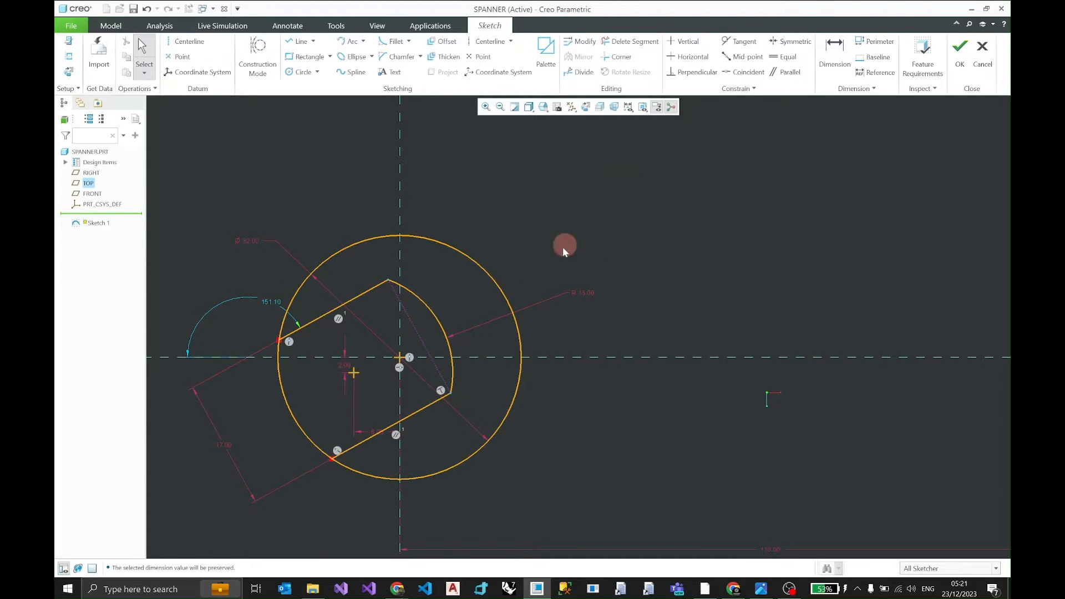
pyautogui.keyDown('shift'); pyautogui.moveTo(567, 264); pyautogui.dragTo(571, 228, button='middle'); pyautogui.keyUp('shift')
pyautogui.scroll(-2, 571, 228)
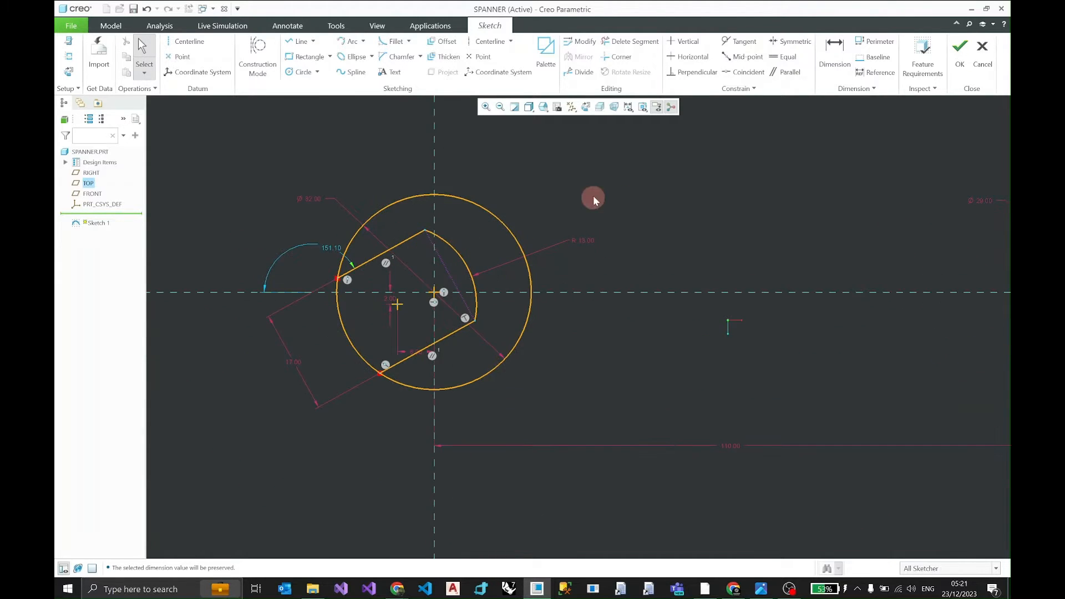
pyautogui.click(178, 47)
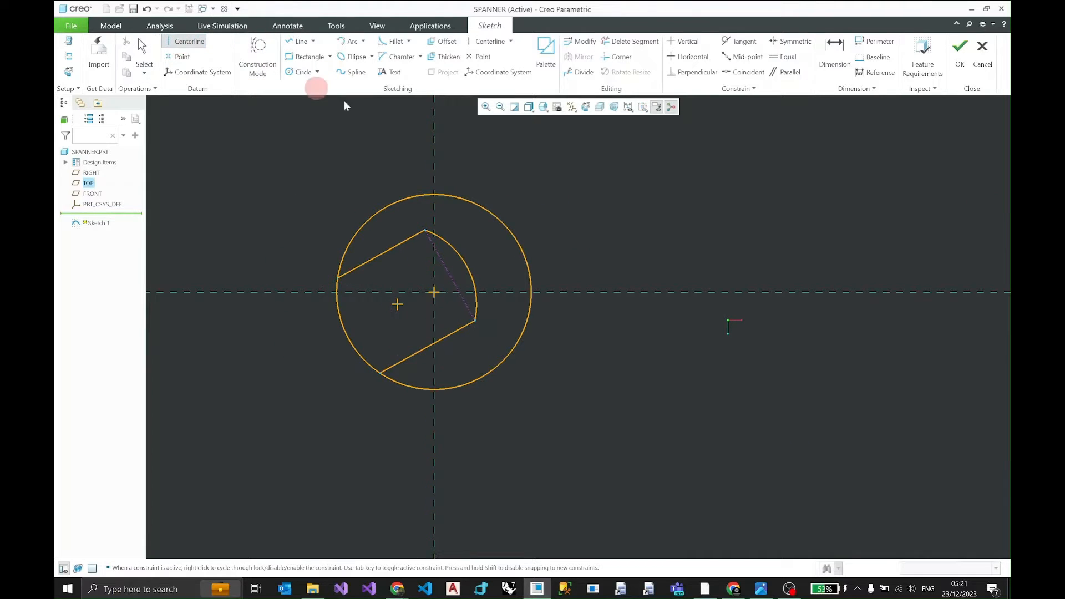
pyautogui.click(435, 292)
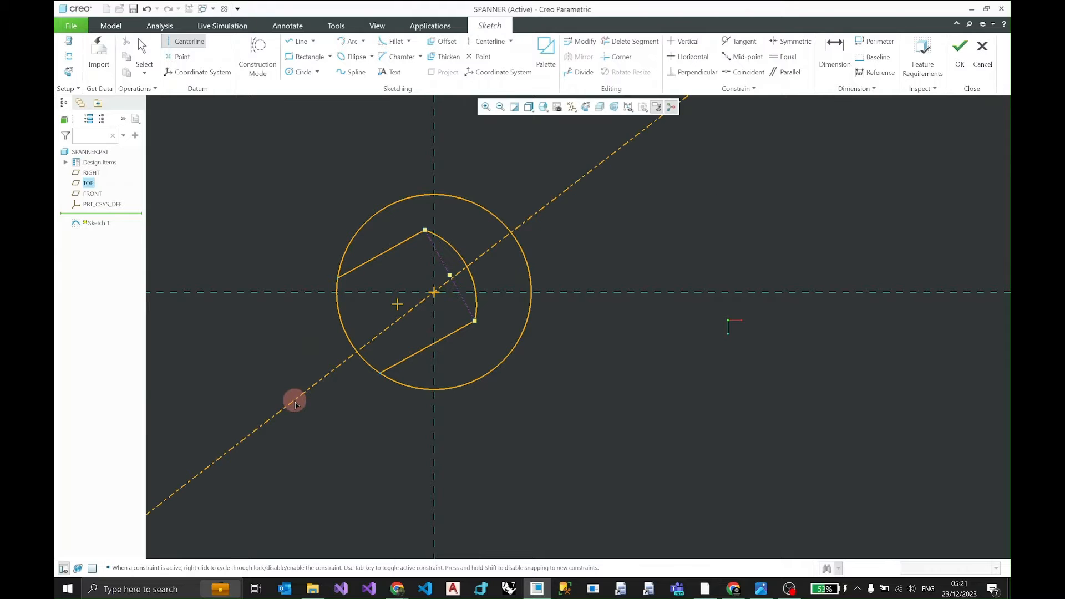
pyautogui.click(295, 401)
pyautogui.middleClick(525, 253)
# Step: Constrain the centerline perpendicular to the construction line across the jaw arc's ends
pyautogui.scroll(-3, 453, 281)
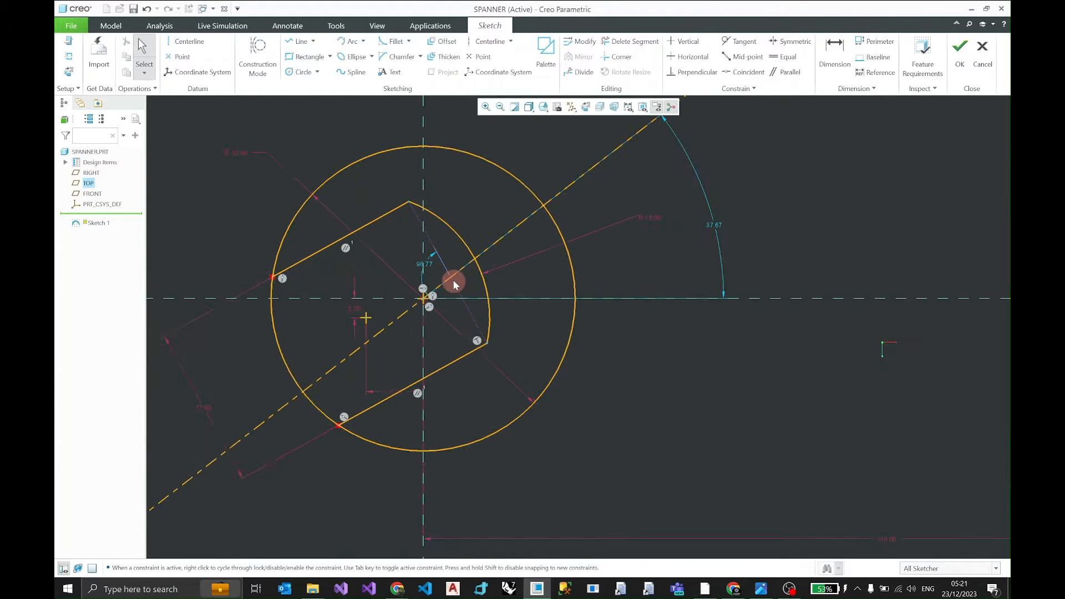
pyautogui.scroll(-2, 452, 280)
pyautogui.click(452, 285)
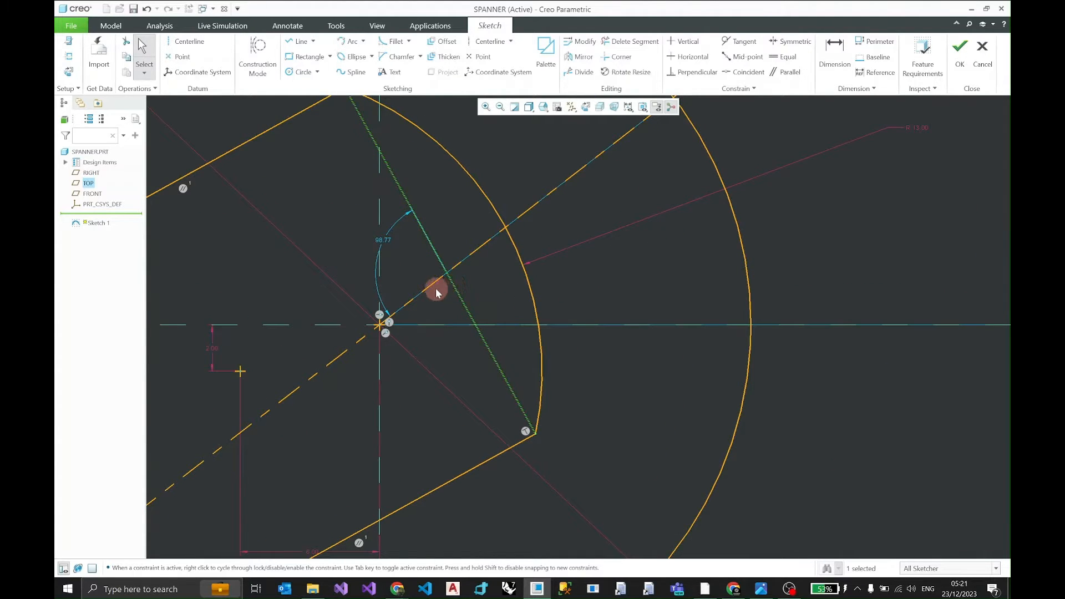
pyautogui.keyDown('ctrl'); pyautogui.click(431, 285); pyautogui.keyUp('ctrl')
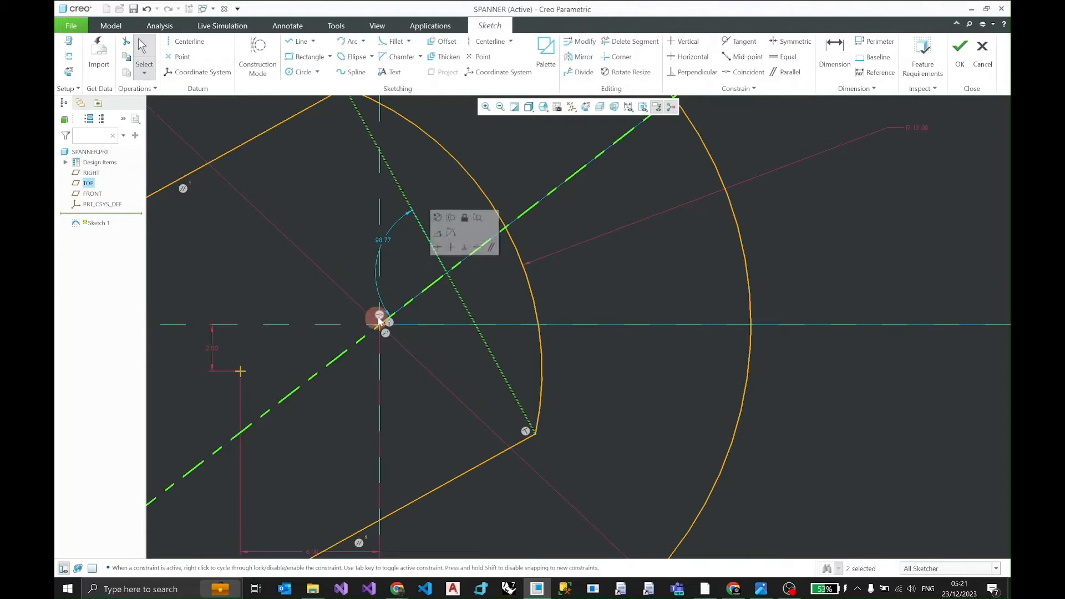
pyautogui.click(475, 248)
pyautogui.scroll(2, 474, 278)
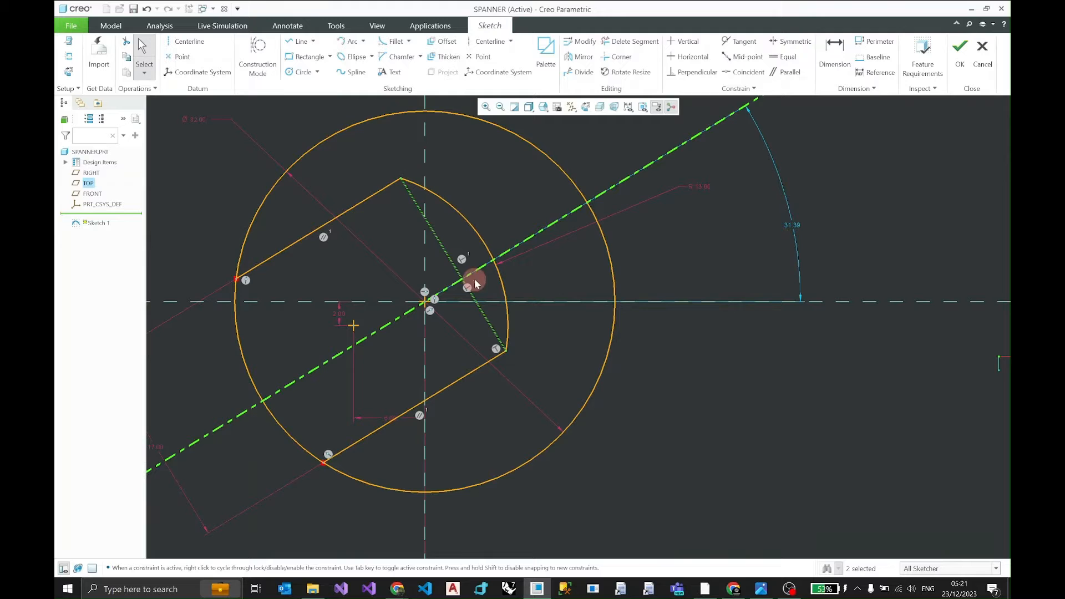
pyautogui.scroll(1, 601, 251)
pyautogui.click(601, 250)
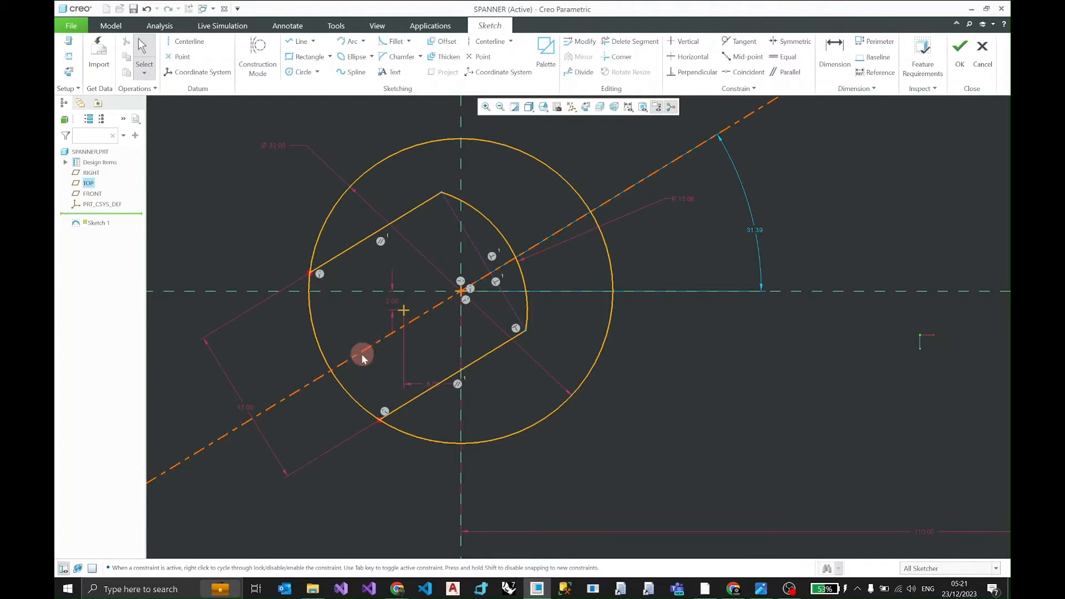
# Step: Make the outer ends of the two jaw lines symmetric about the centerline and test whether the jaw geometry still moves
pyautogui.click(785, 46)
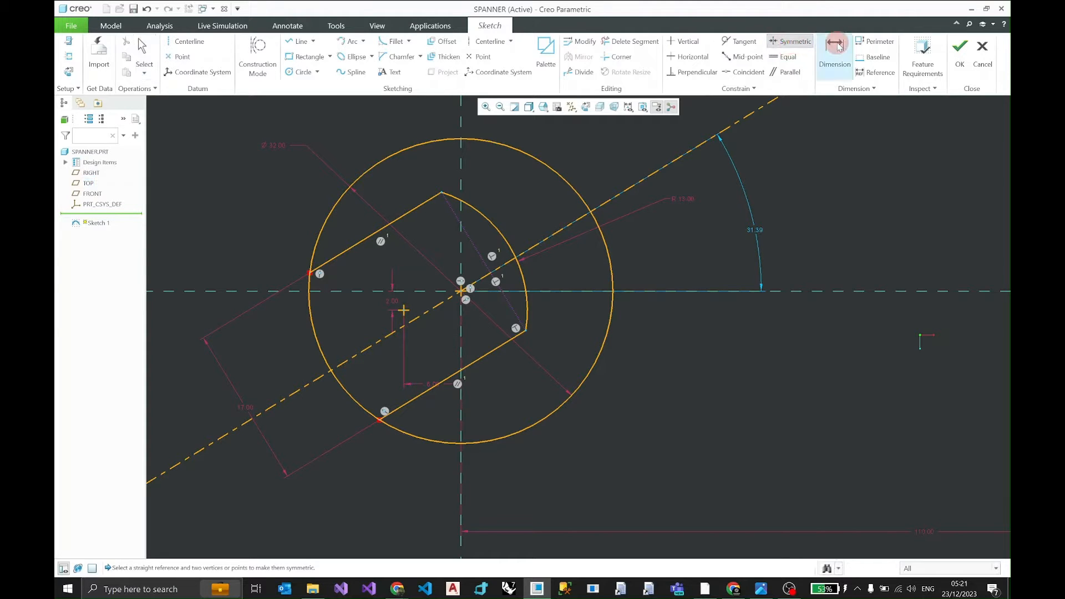
pyautogui.click(355, 362)
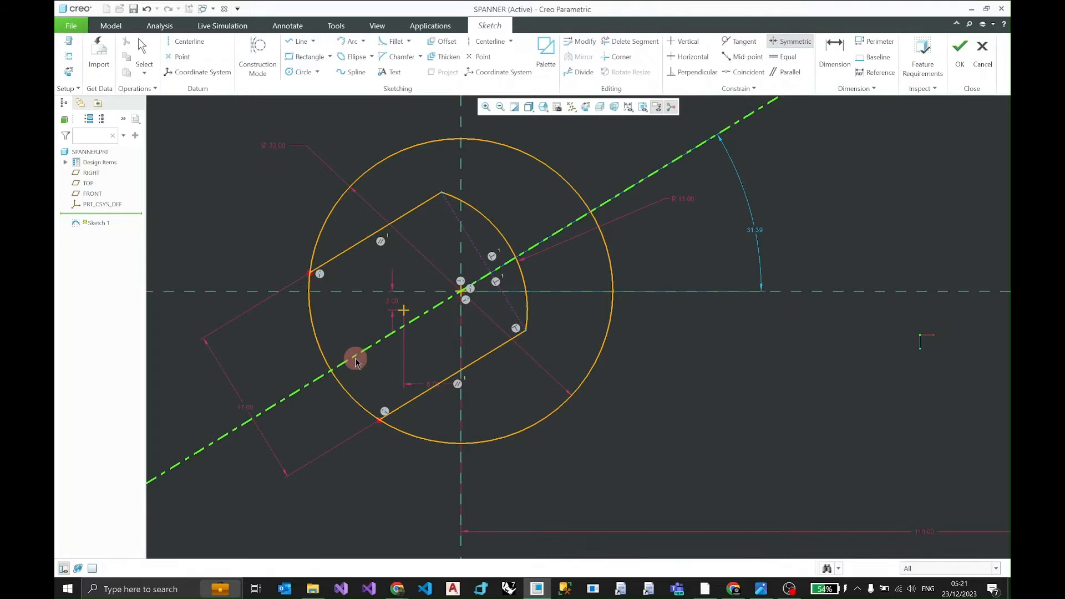
pyautogui.click(380, 422)
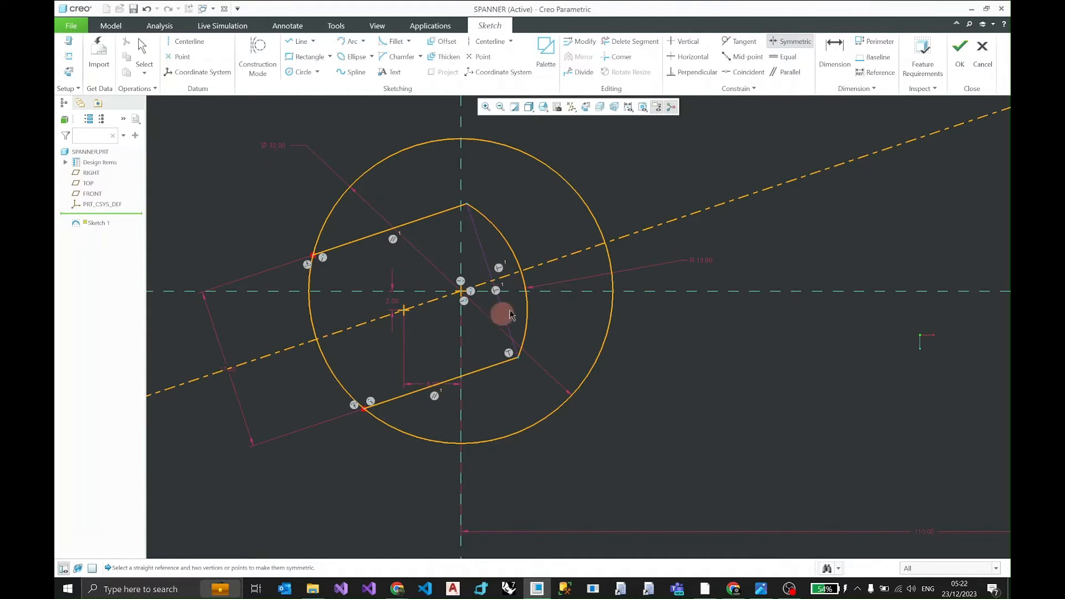
pyautogui.press('Escape')
pyautogui.scroll(-5, 522, 236)
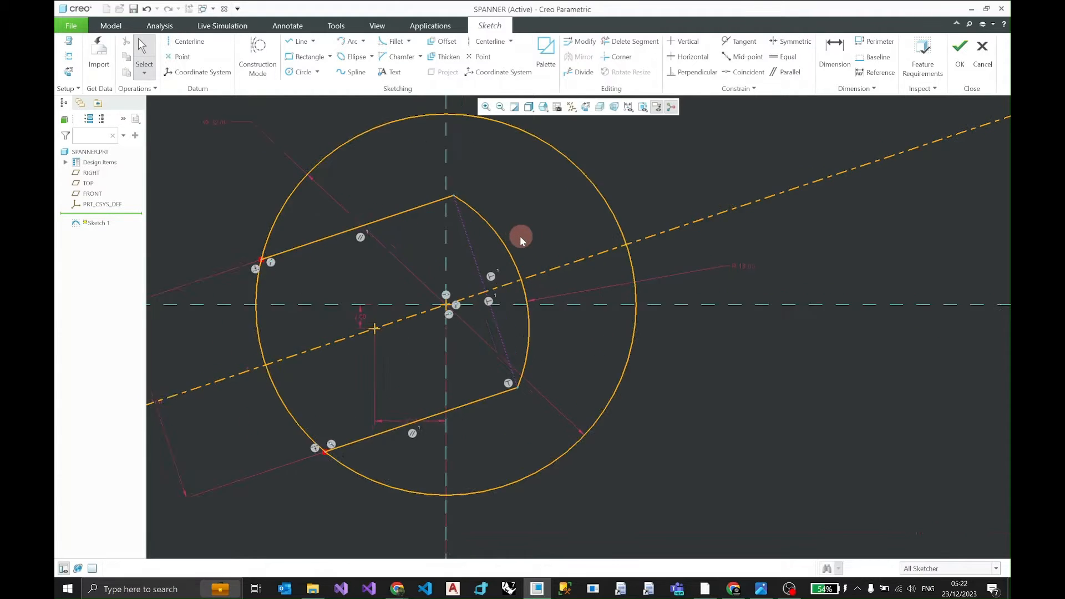
pyautogui.moveTo(512, 240); pyautogui.dragTo(541, 224)
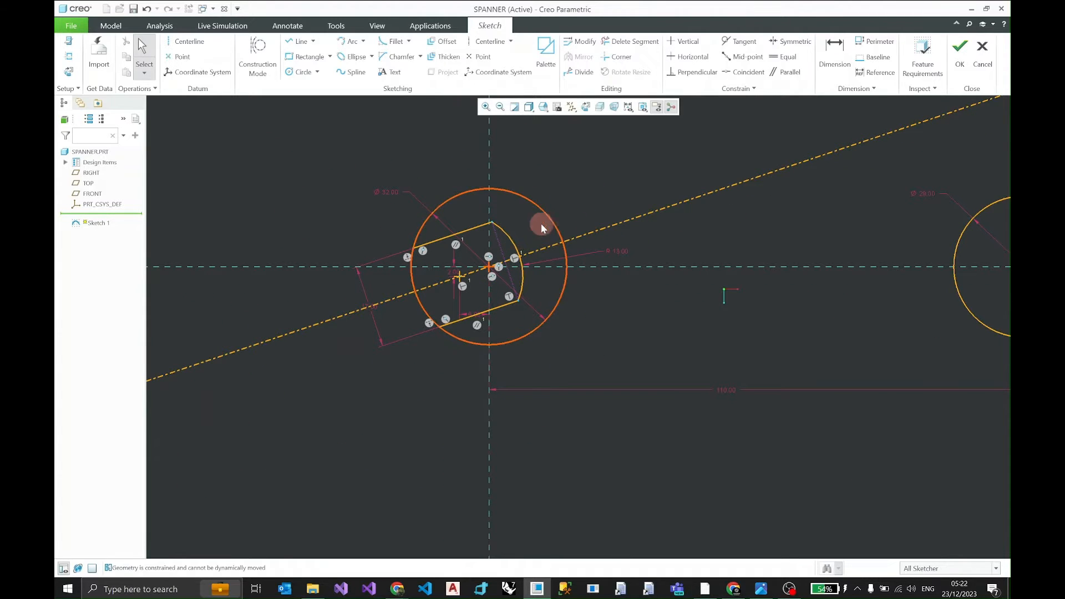
# Step: Hide the constraint symbols in the sketch while keeping dimensions and vertices displayed
pyautogui.click(628, 107)
pyautogui.click(629, 146)
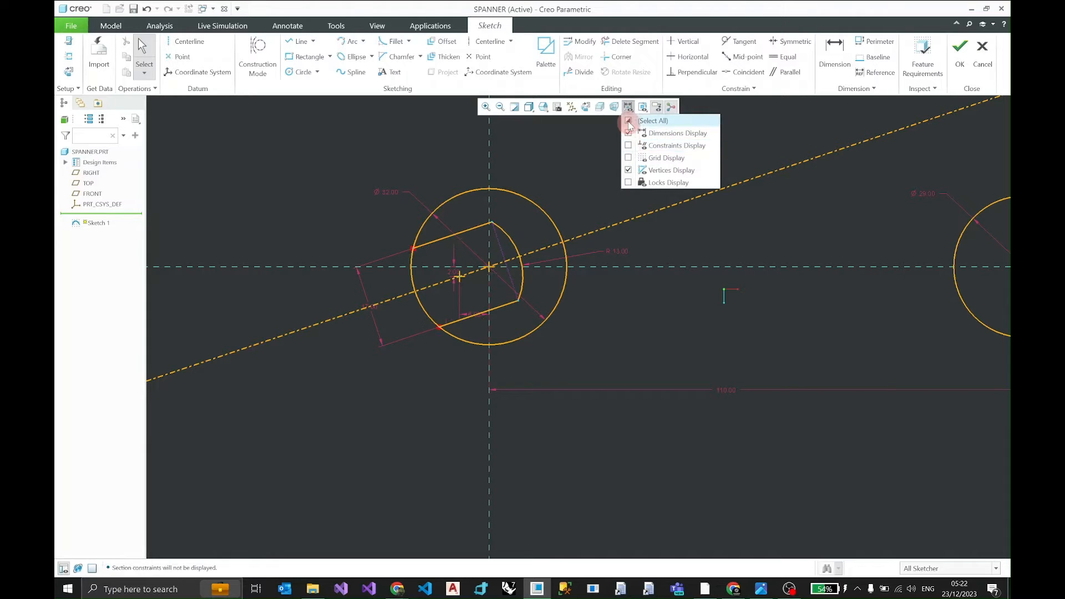
pyautogui.scroll(-1, 454, 251)
pyautogui.scroll(3, 454, 250)
pyautogui.scroll(-1, 455, 279)
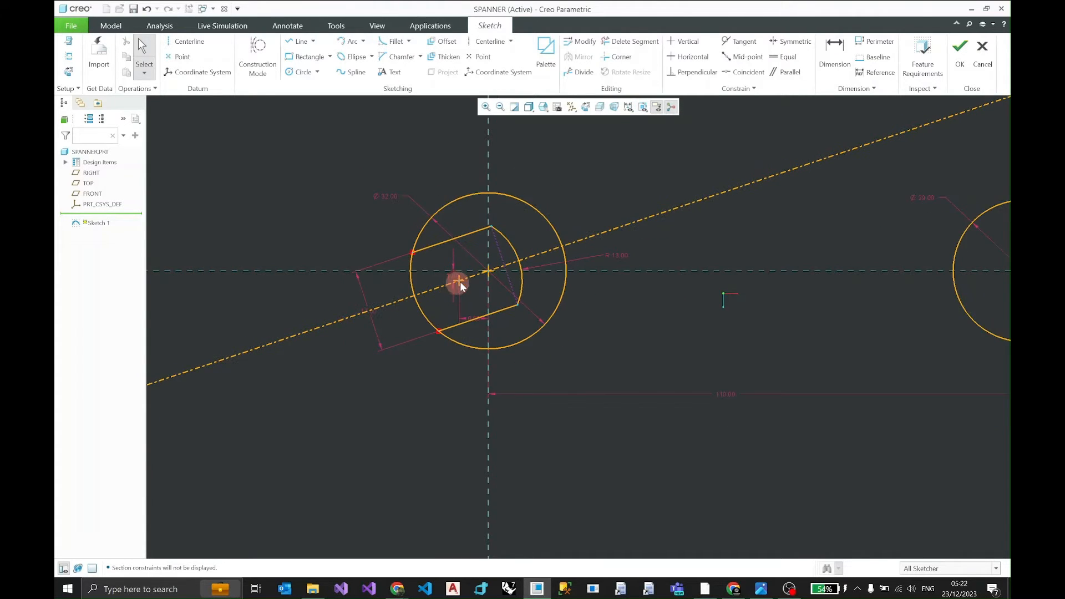
# Step: Trim away the segment of the 32 mm head circle that spans the jaw opening
pyautogui.scroll(2, 457, 281)
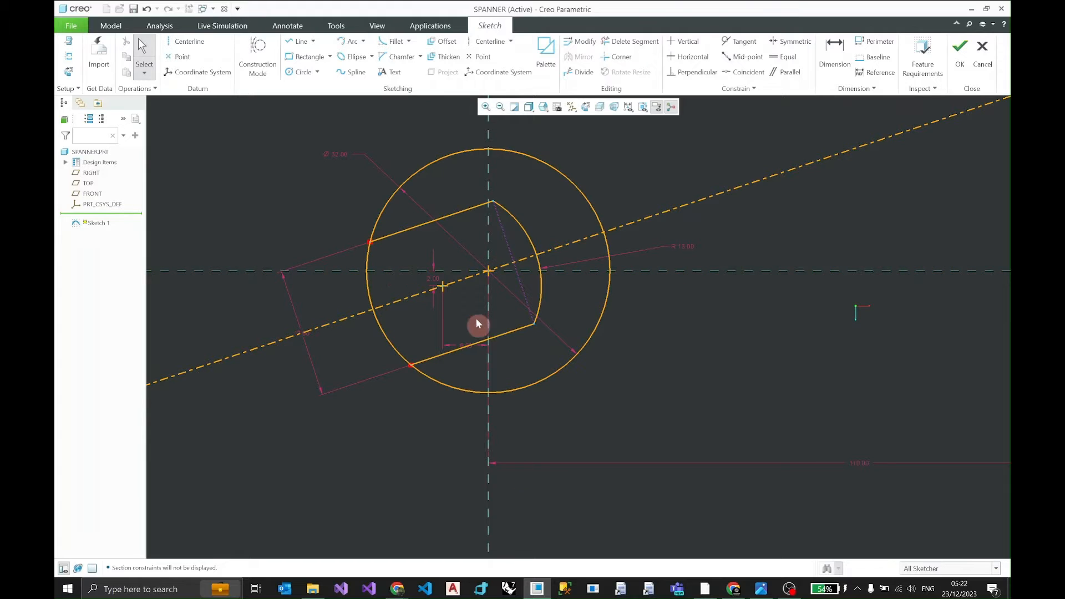
pyautogui.click(633, 41)
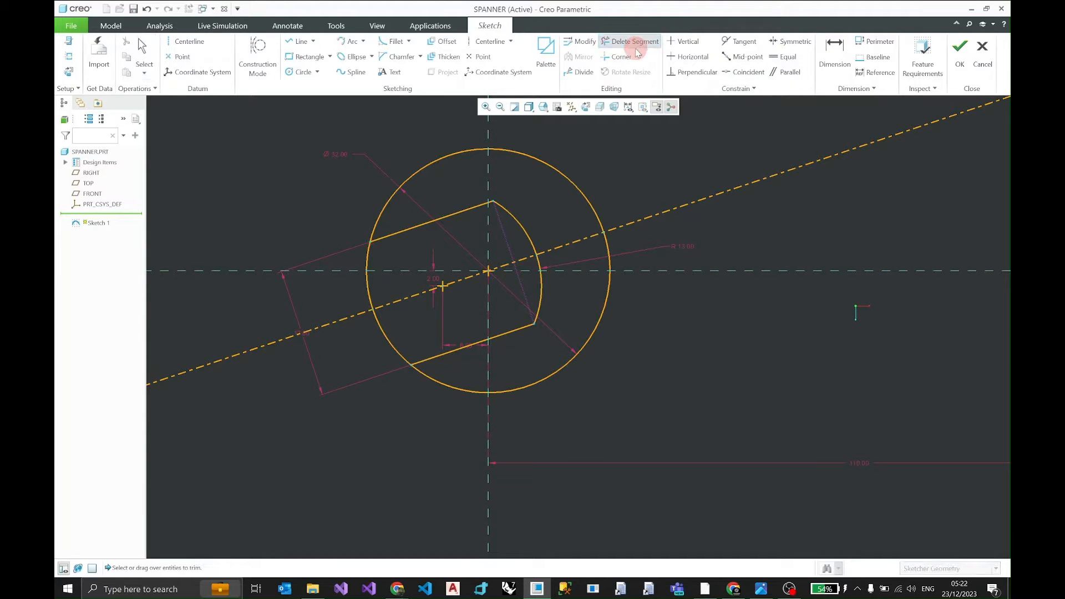
pyautogui.click(367, 272)
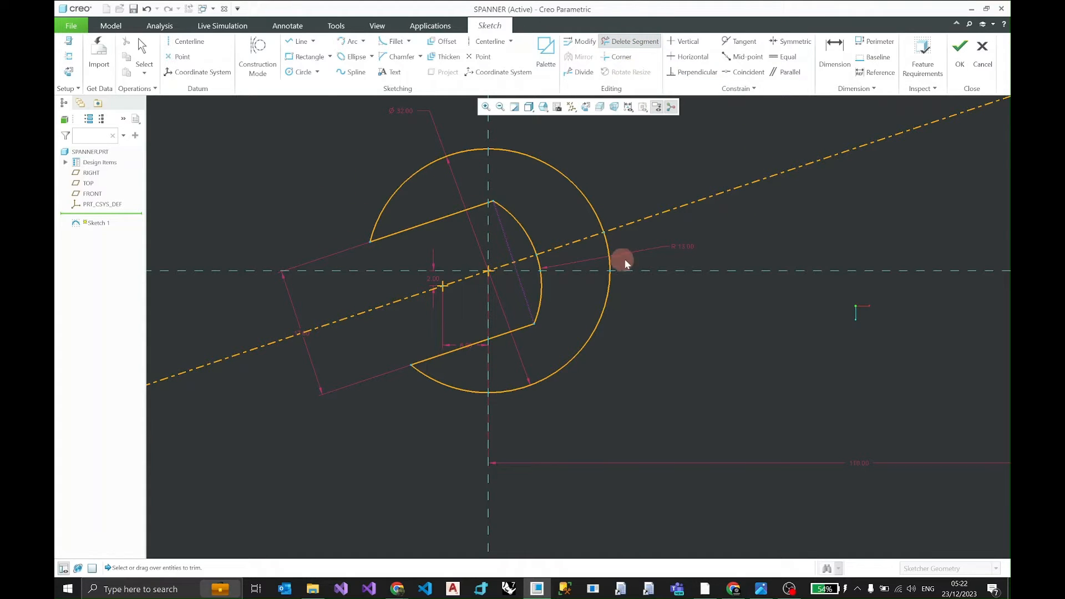
pyautogui.scroll(-6, 624, 259)
pyautogui.moveTo(784, 302); pyautogui.dragTo(574, 307, button='middle')
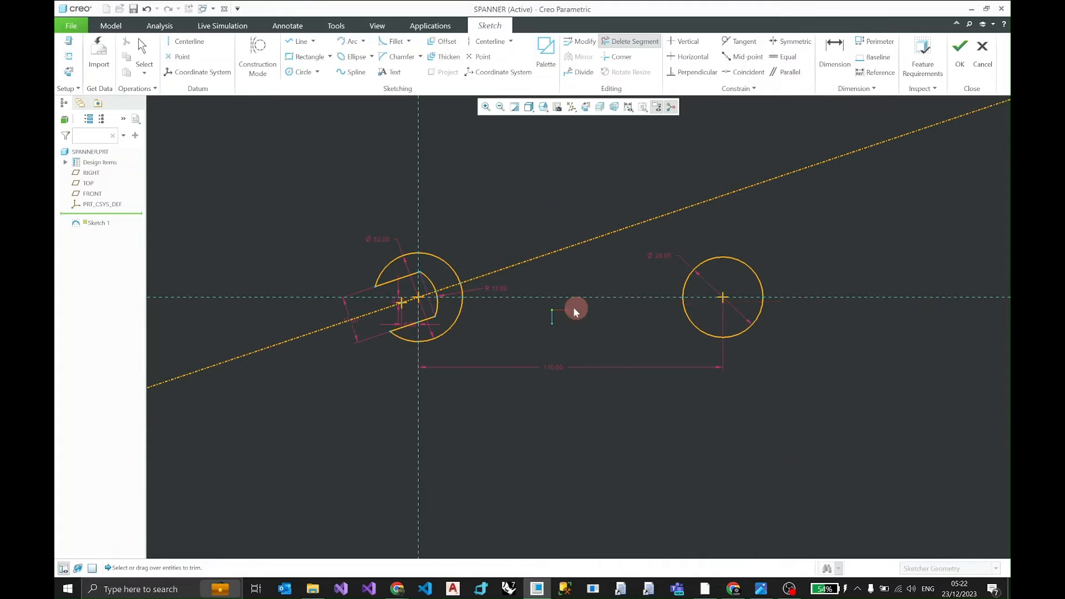
pyautogui.scroll(3, 743, 293)
pyautogui.middleClick(751, 318)
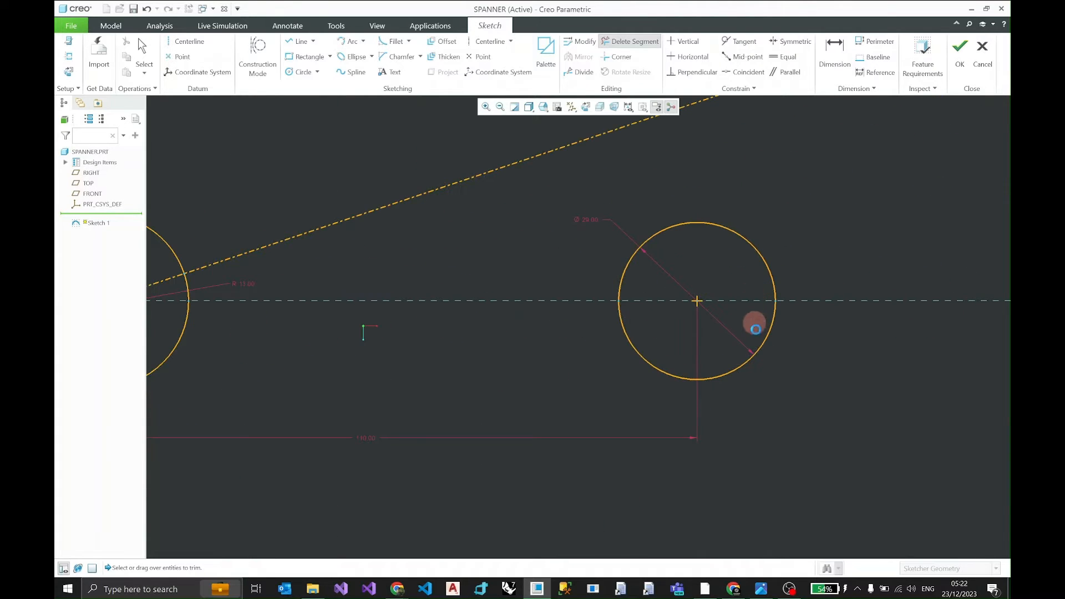
# Step: Following the Spanner.PNG drawing, sketch a jaw arc about 11.3 mm in radius inside the 29 mm head circle, opening toward the upper right
pyautogui.click(775, 584)
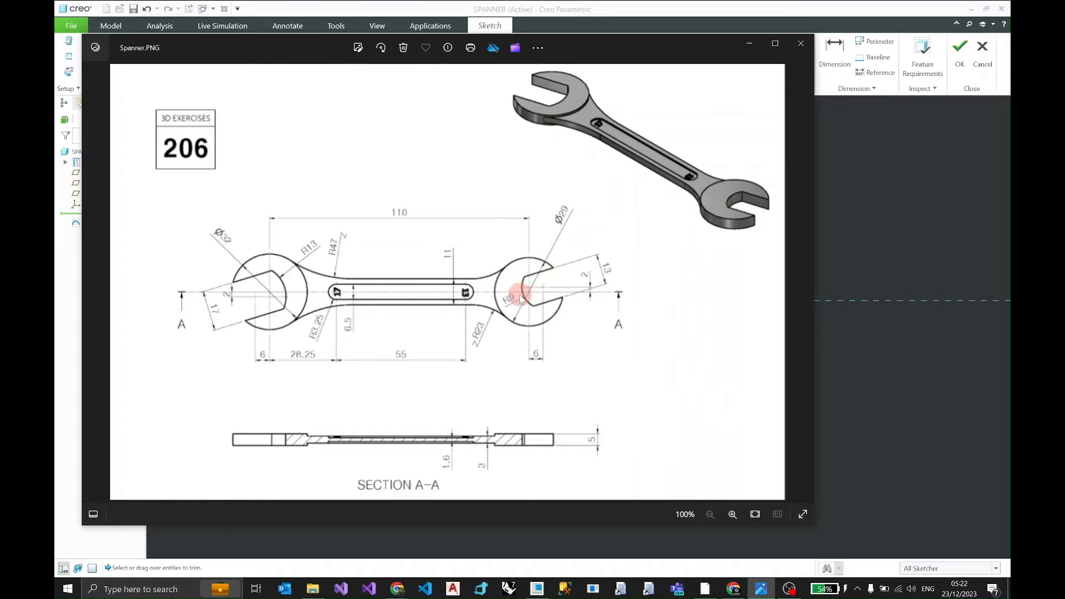
pyautogui.click(530, 291)
pyautogui.click(530, 289)
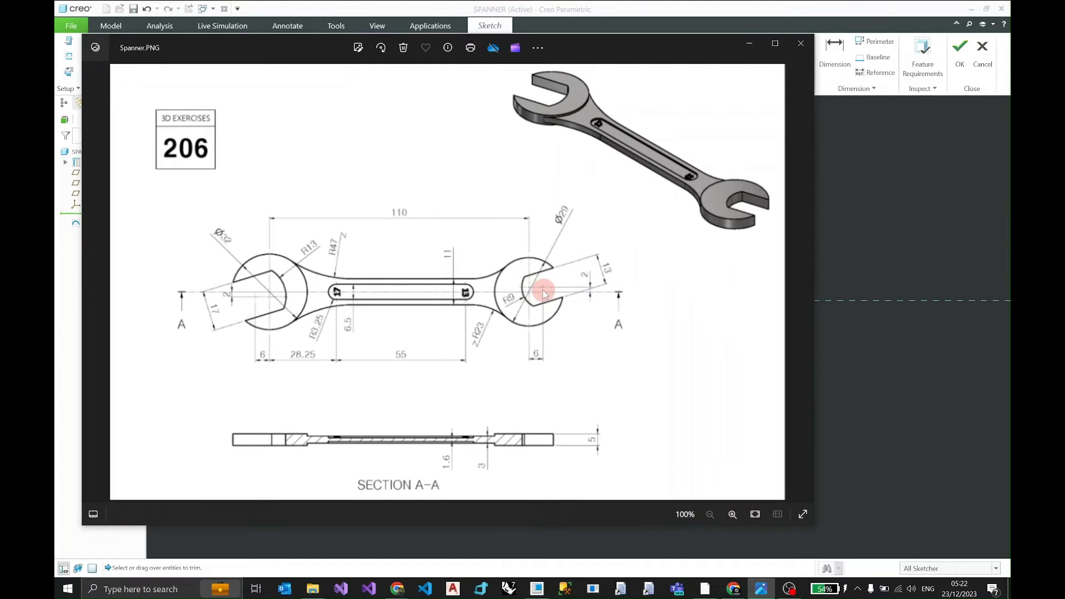
pyautogui.scroll(2, 544, 294)
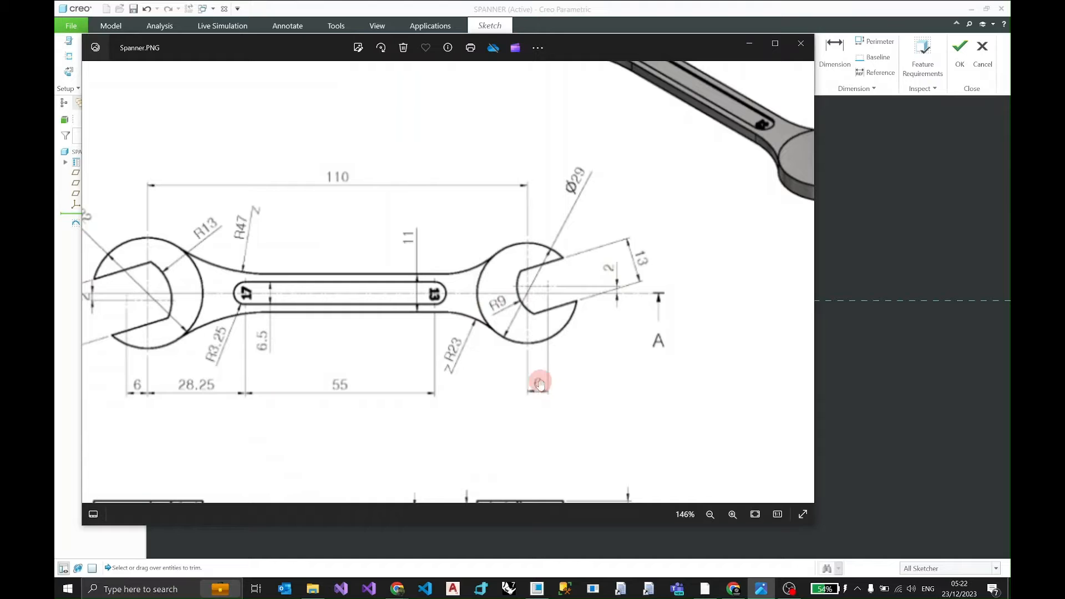
pyautogui.click(749, 45)
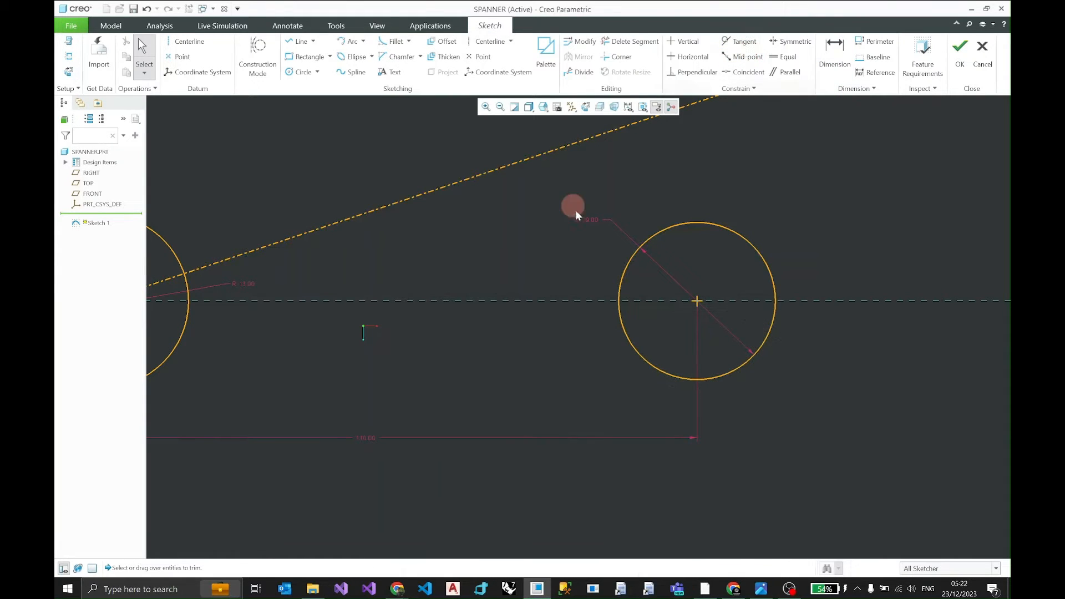
pyautogui.click(357, 48)
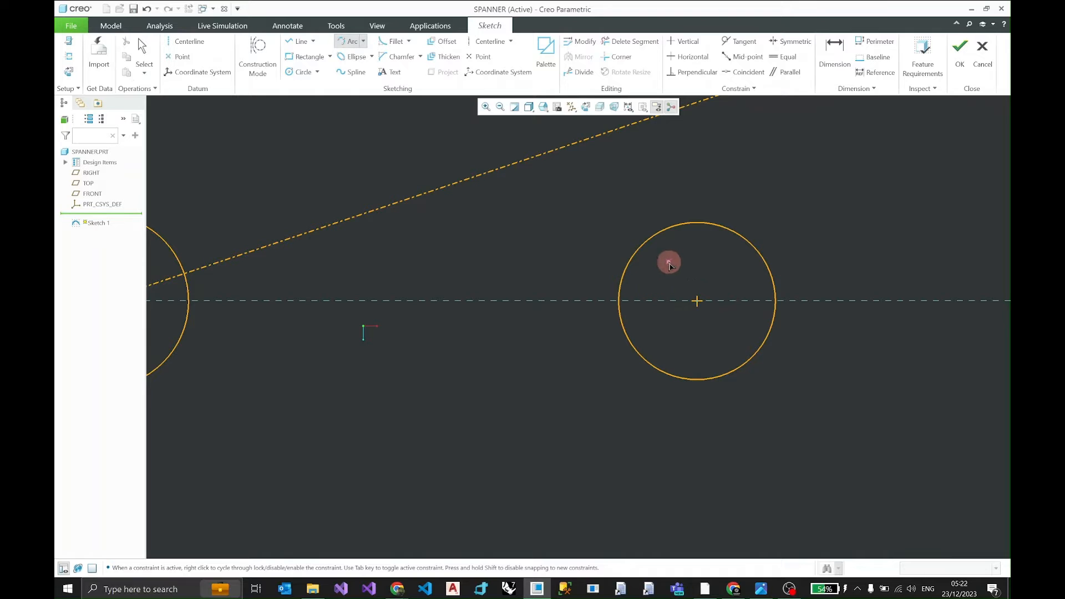
pyautogui.click(668, 261)
pyautogui.click(732, 343)
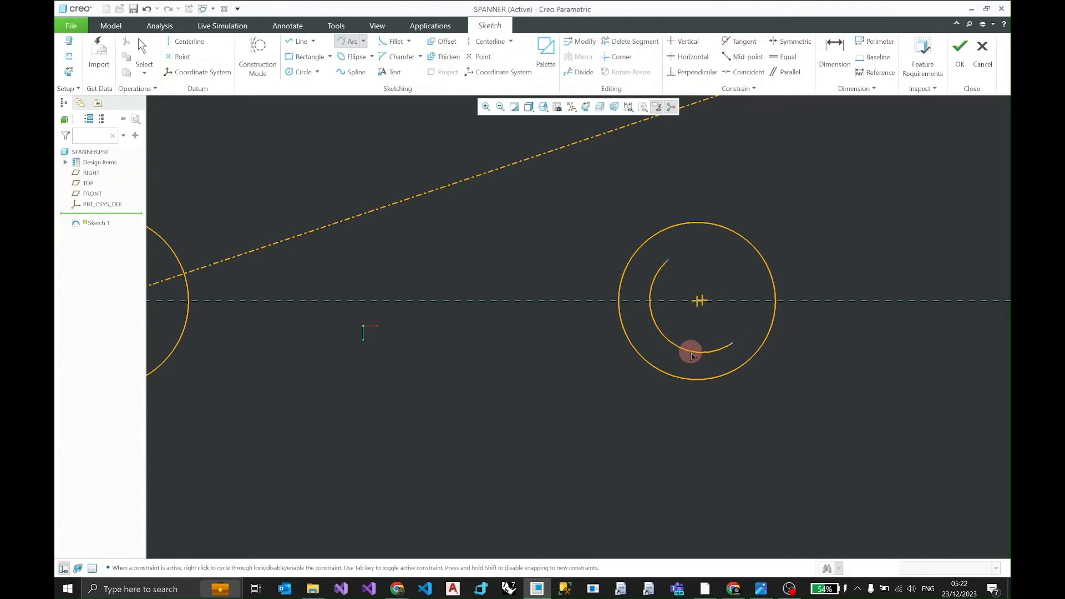
pyautogui.click(710, 345)
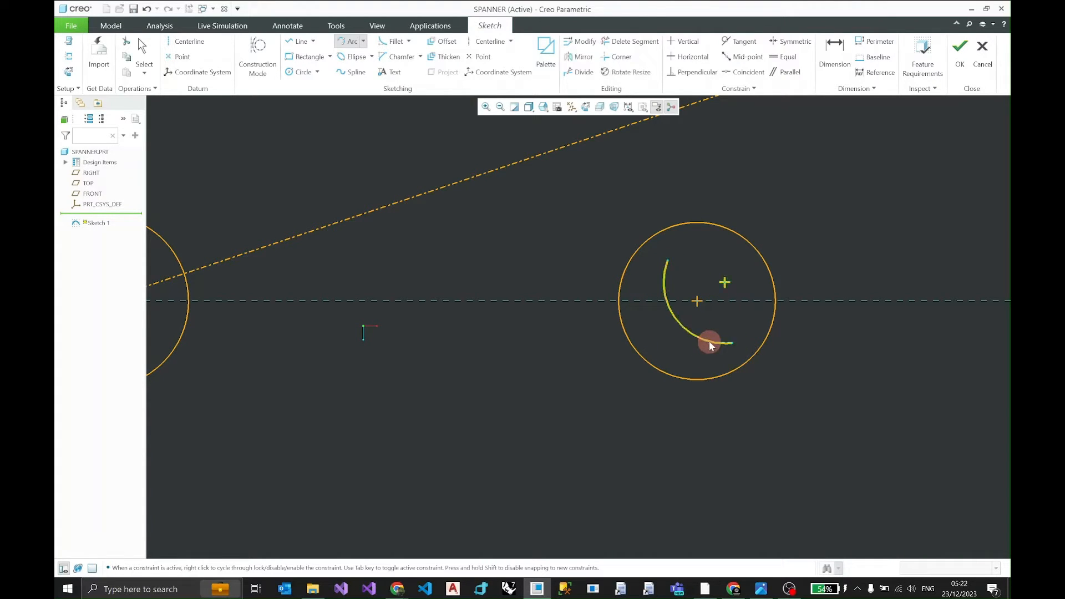
pyautogui.middleClick(768, 254)
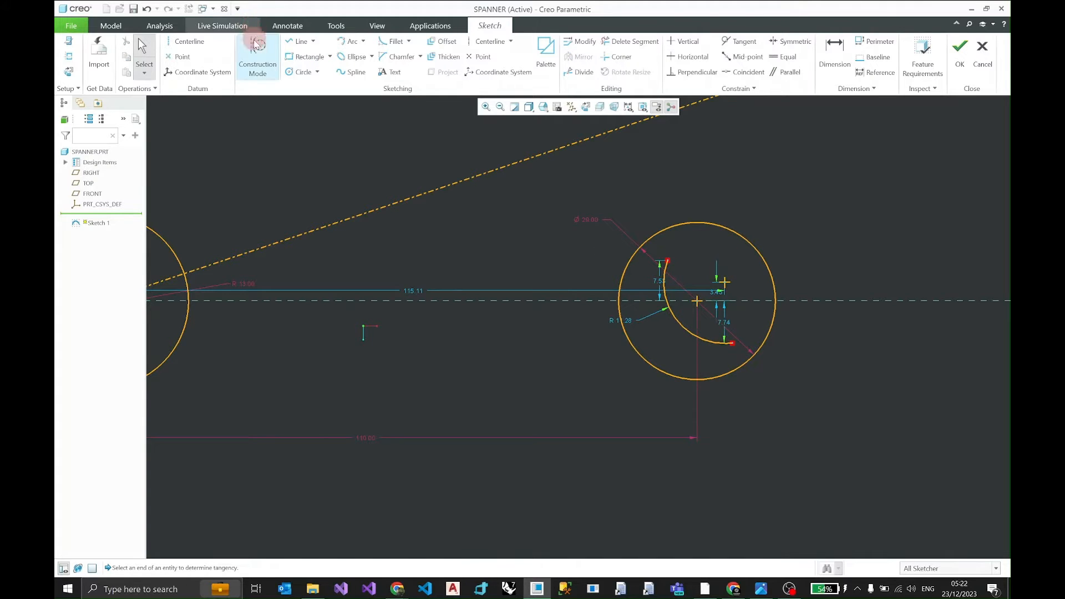
# Step: Draw a vertical datum centerline through the center of the 29 mm head circle
pyautogui.click(185, 42)
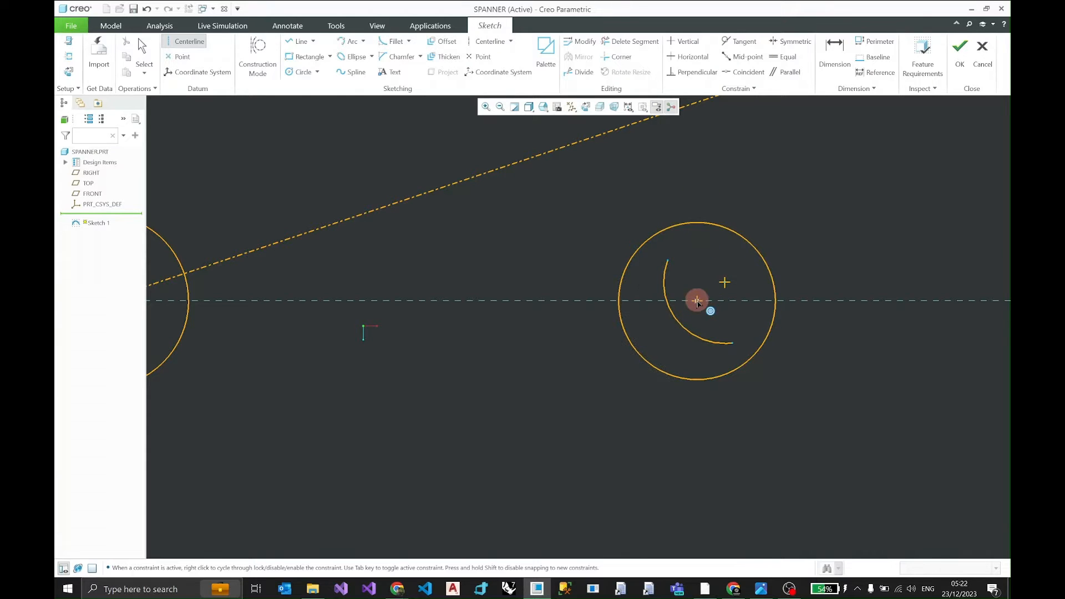
pyautogui.click(698, 301)
pyautogui.click(698, 183)
pyautogui.middleClick(743, 194)
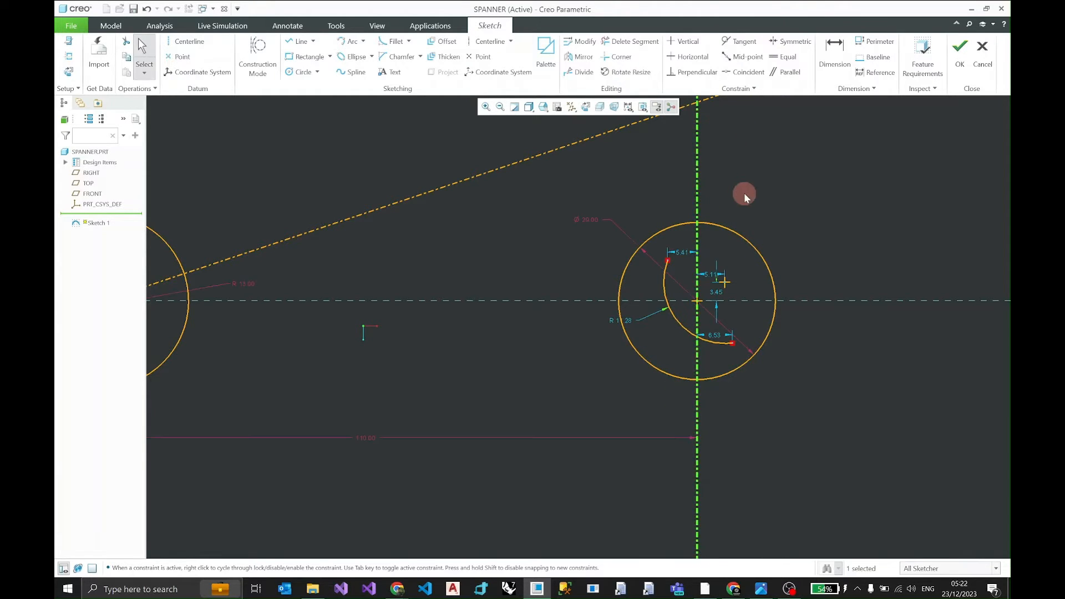
# Step: Set the new jaw arc center's offsets from the 29 mm circle's center to 2 mm vertically and 6 mm horizontally
pyautogui.scroll(-3, 730, 313)
pyautogui.scroll(-1, 729, 312)
pyautogui.scroll(2, 704, 271)
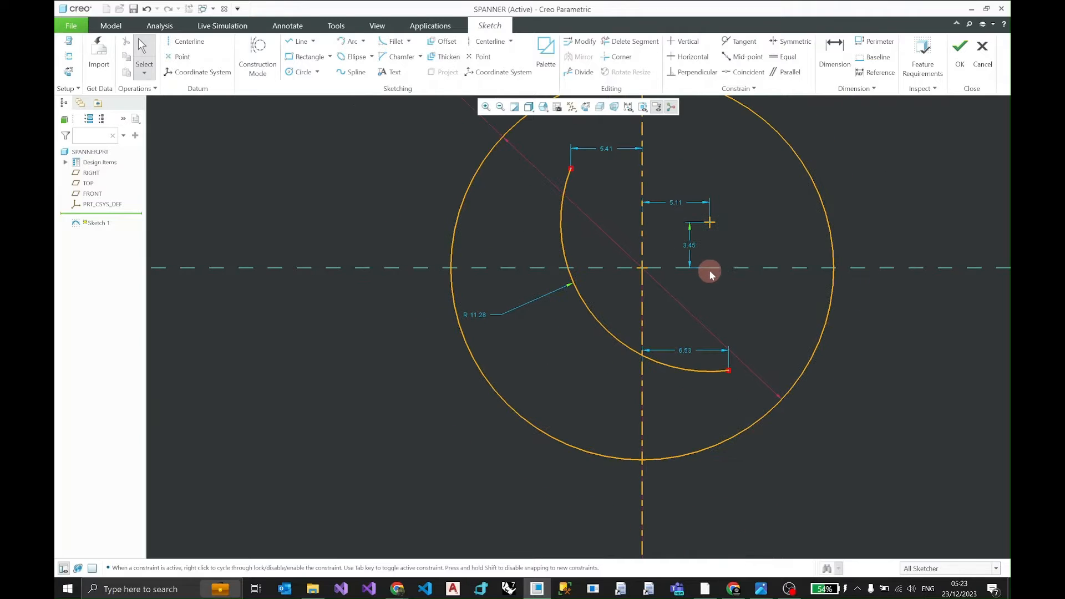
pyautogui.keyDown('shift'); pyautogui.moveTo(716, 277); pyautogui.dragTo(648, 333, button='middle'); pyautogui.keyUp('shift')
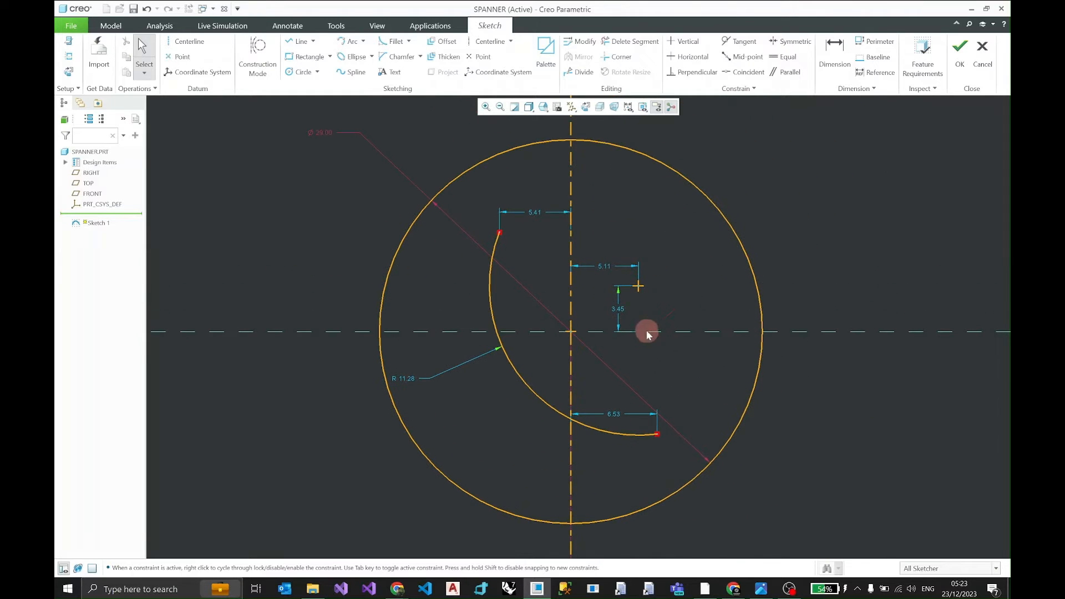
pyautogui.doubleClick(622, 311)
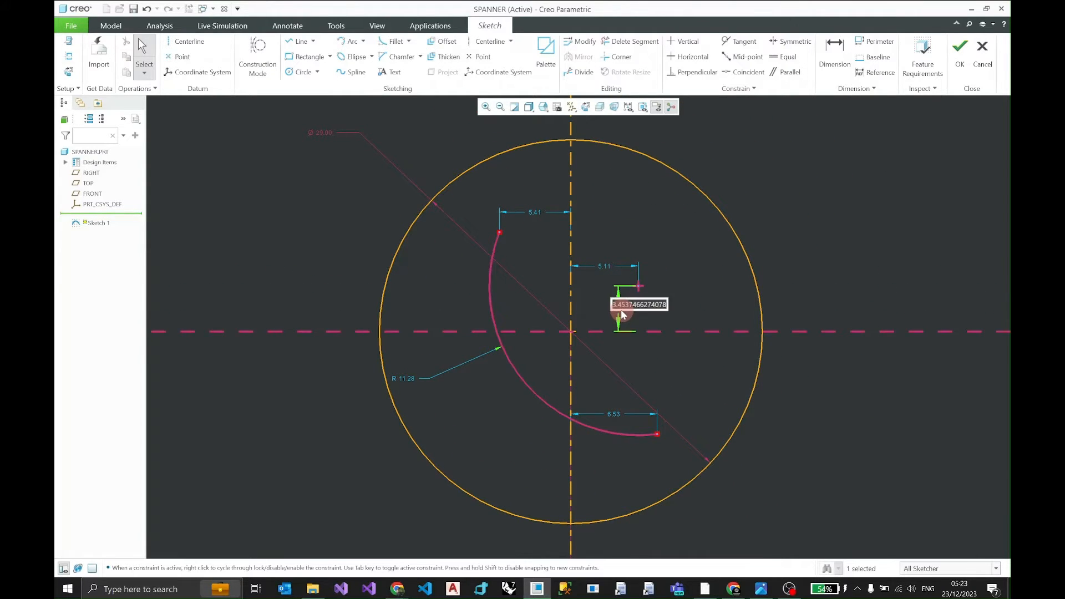
pyautogui.write('2')
pyautogui.press('Return')
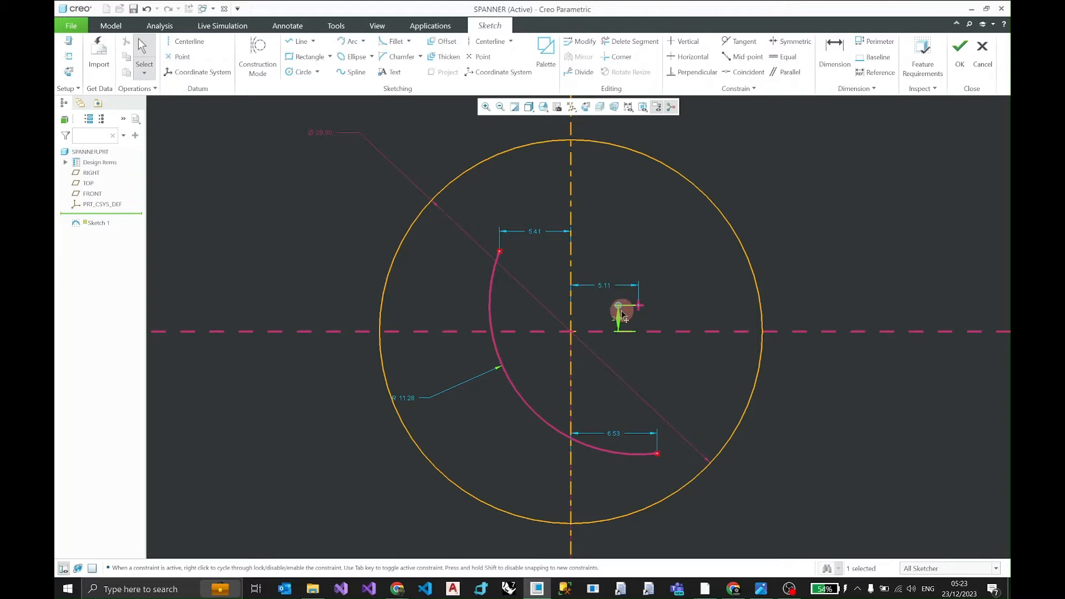
pyautogui.doubleClick(608, 284)
pyautogui.write('6')
pyautogui.press('Return')
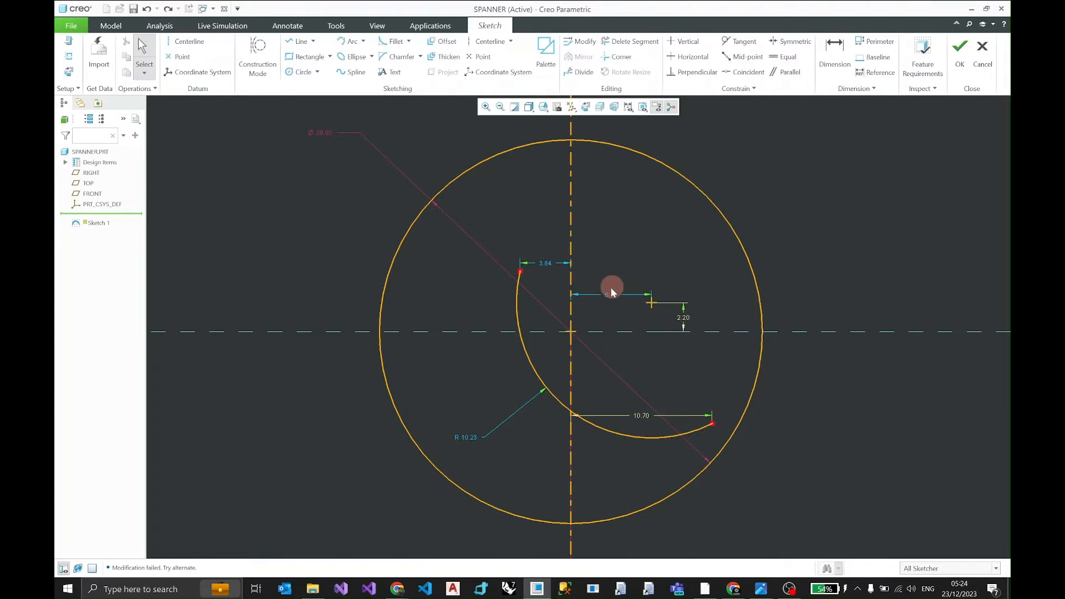
pyautogui.write('6')
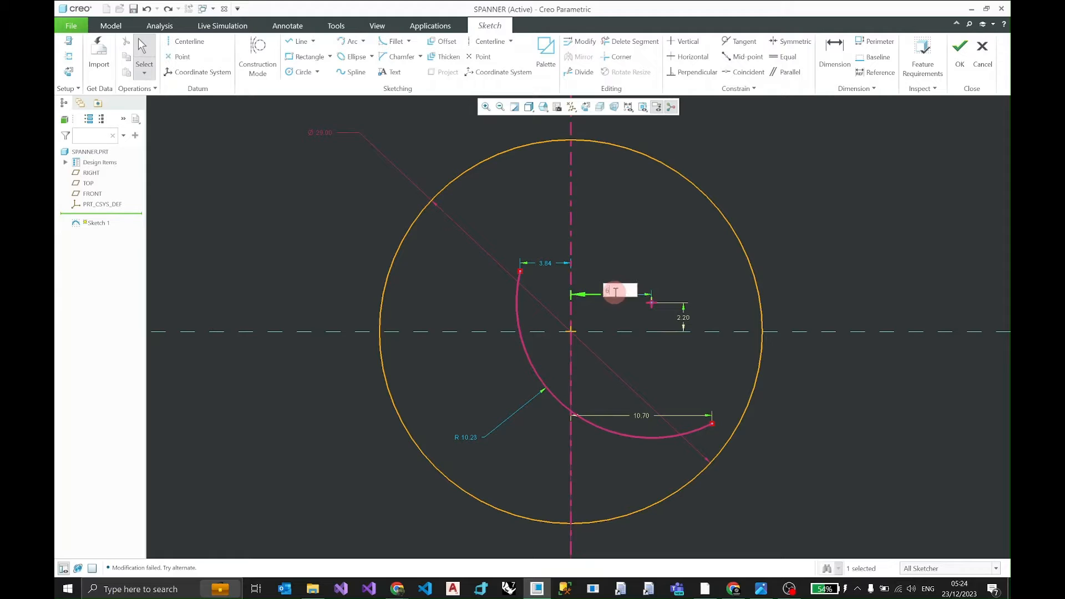
pyautogui.press('Return')
pyautogui.click(635, 257)
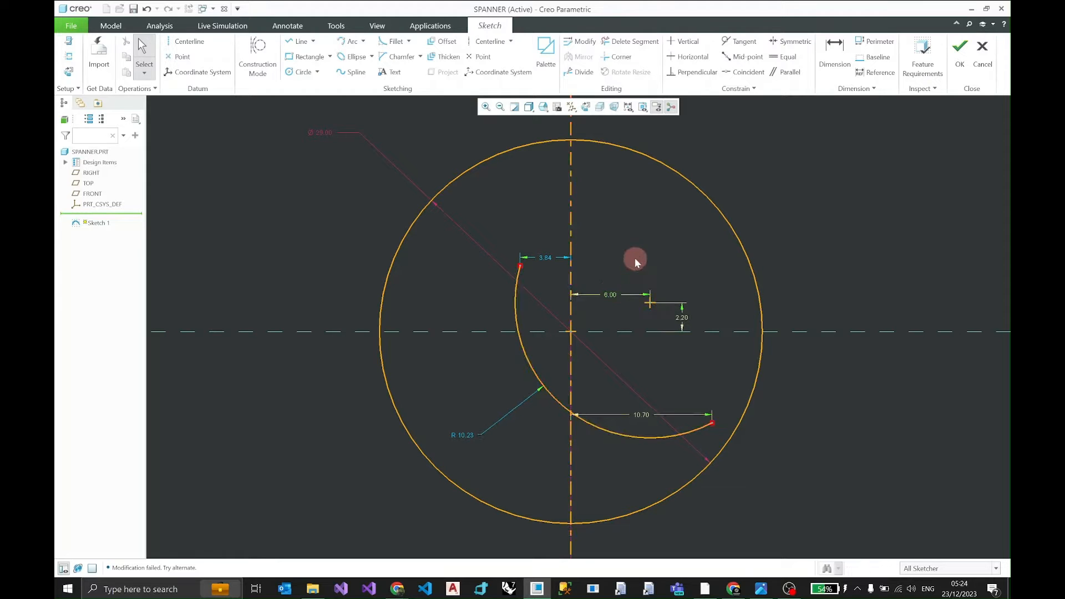
# Step: Set the arc center's vertical offset to 2 mm again and lock both center offset dimensions
pyautogui.scroll(-3, 707, 320)
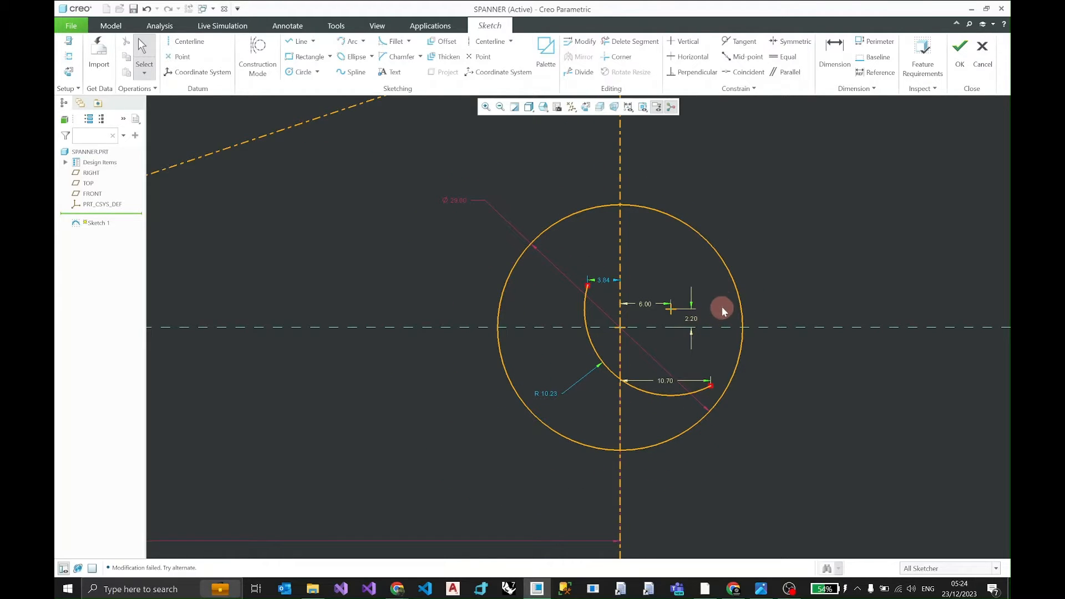
pyautogui.moveTo(723, 298)
pyautogui.mouseDown(button='middle')
pyautogui.moveTo(642, 302)
pyautogui.moveTo(630, 315)
pyautogui.mouseUp(button='middle')
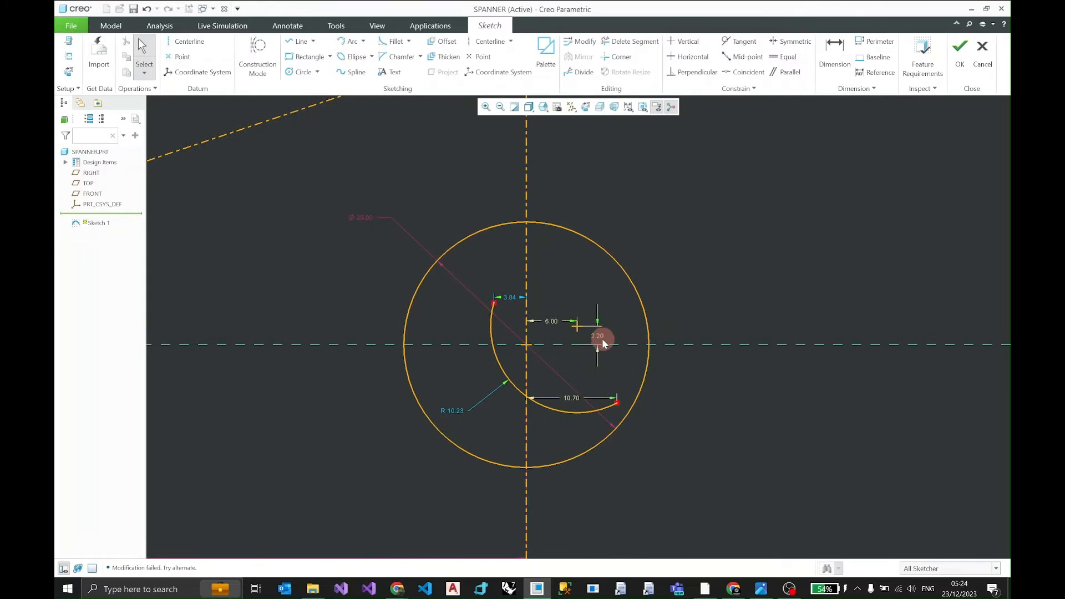
pyautogui.click(595, 336)
pyautogui.doubleClick(596, 336)
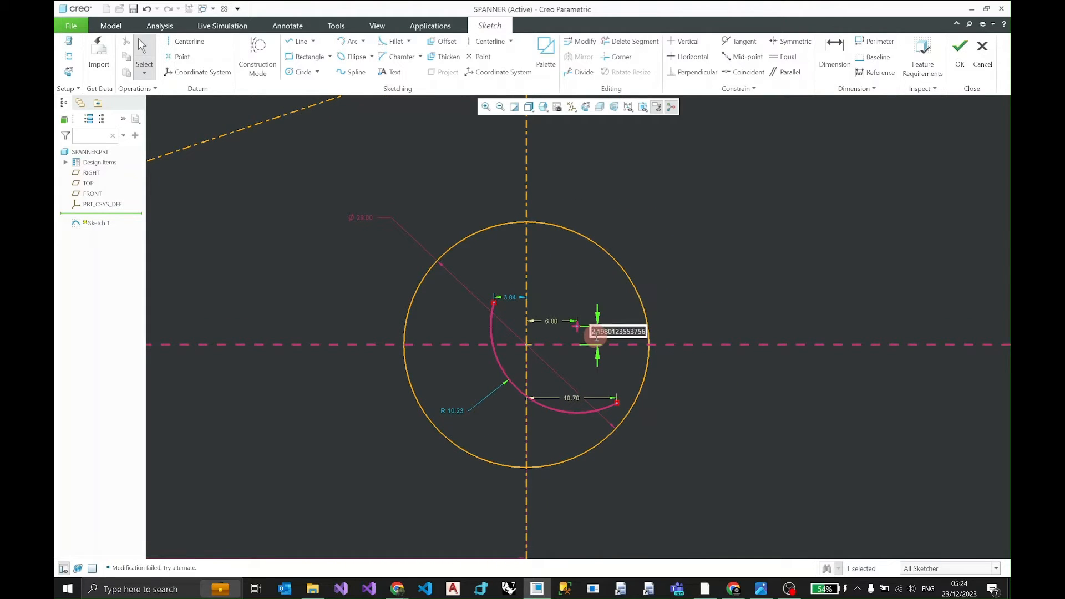
pyautogui.write('2')
pyautogui.press('Return')
pyautogui.click(594, 335)
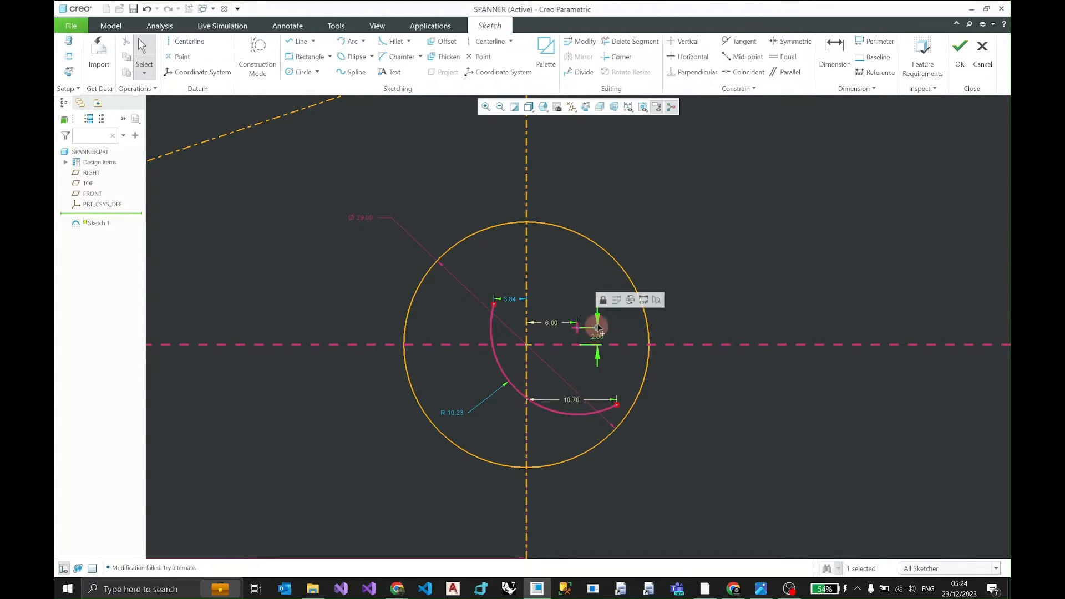
pyautogui.click(604, 295)
pyautogui.click(536, 325)
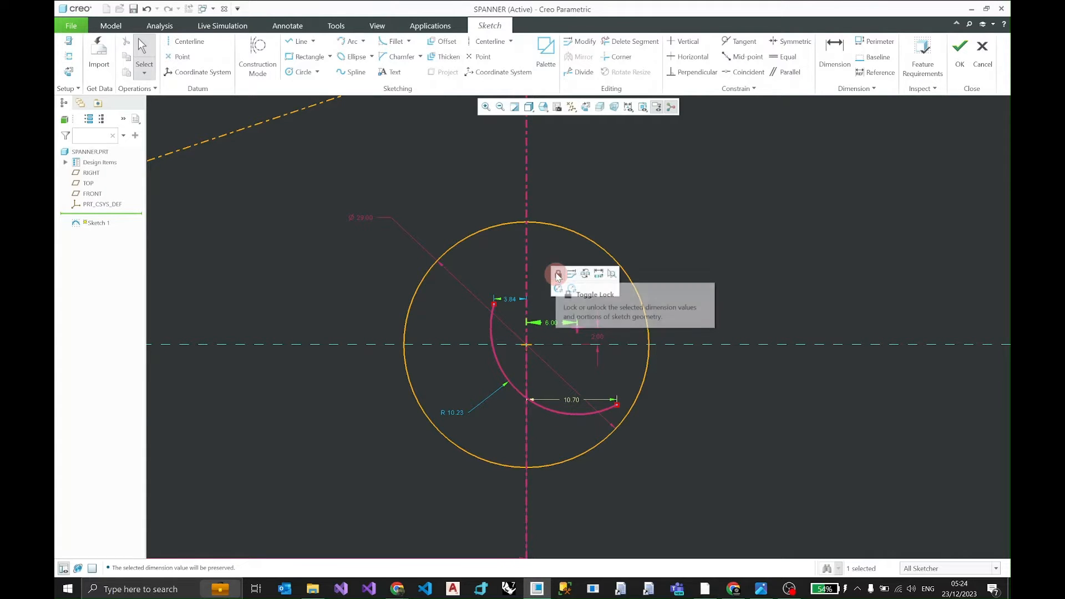
pyautogui.click(559, 274)
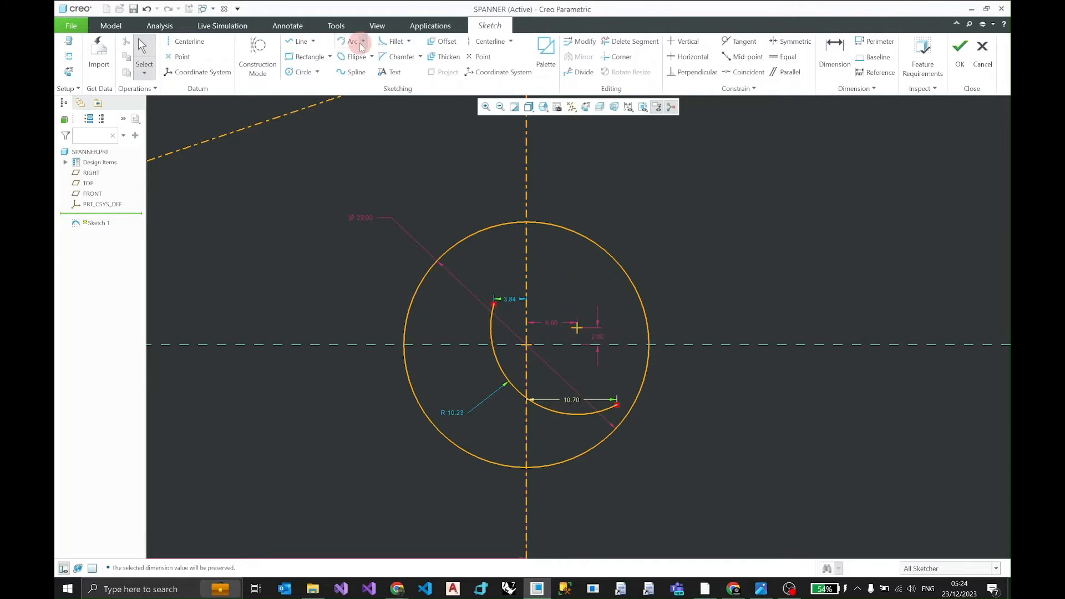
# Step: Sketch the upper jaw line from the arc's upper endpoint to the 29 mm circle, about 63° from the vertical centerline
pyautogui.click(297, 41)
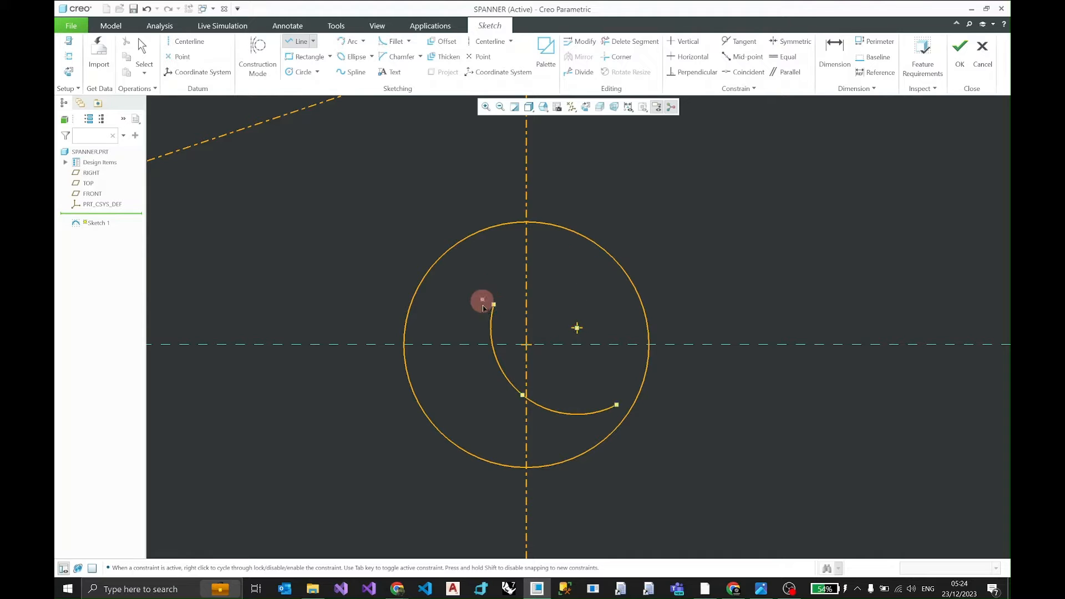
pyautogui.click(493, 304)
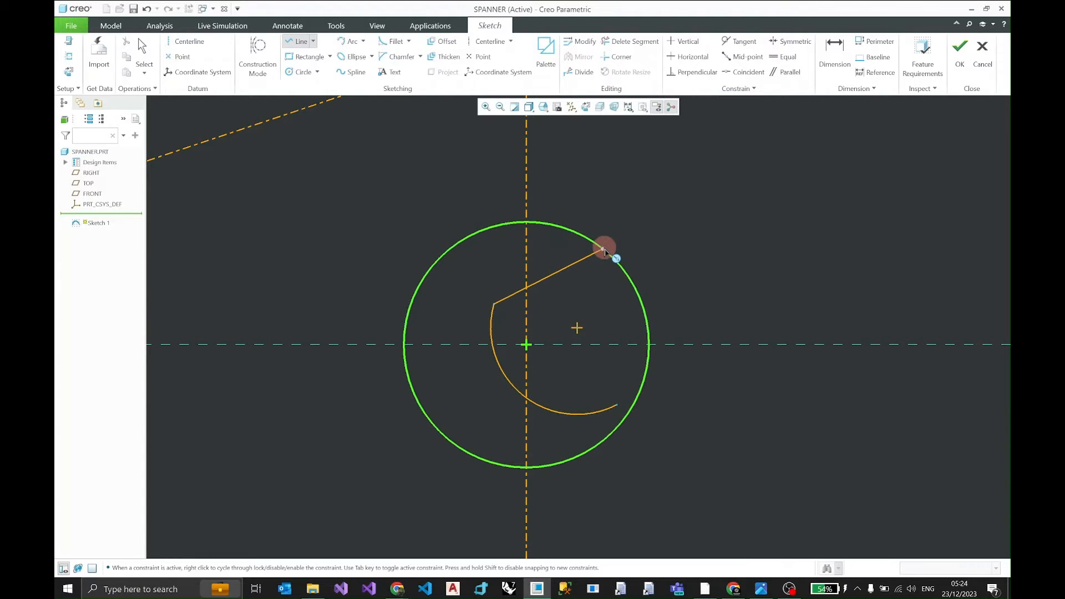
pyautogui.click(603, 249)
pyautogui.middleClick(615, 238)
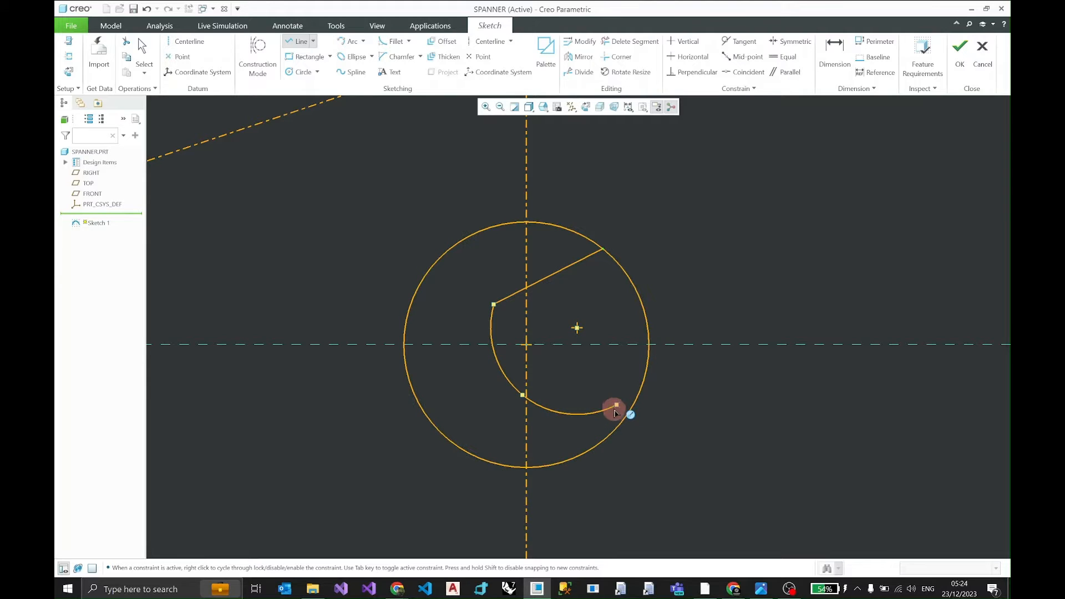
# Step: Sketch the lower jaw line from the arc's lower endpoint up to the 29 mm circle, about 47° from horizontal
pyautogui.scroll(-5, 617, 408)
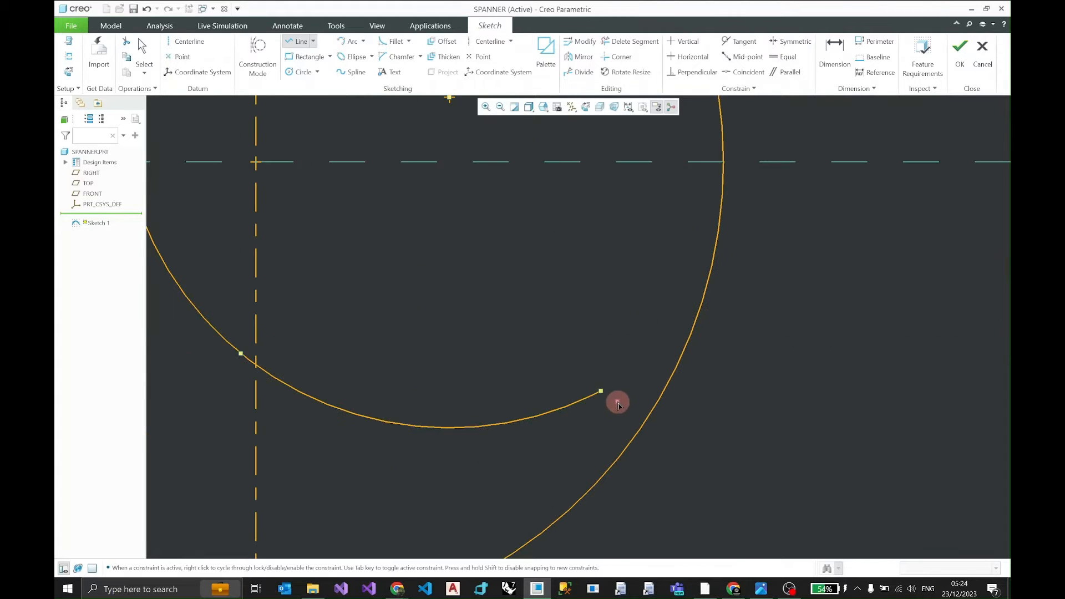
pyautogui.click(601, 390)
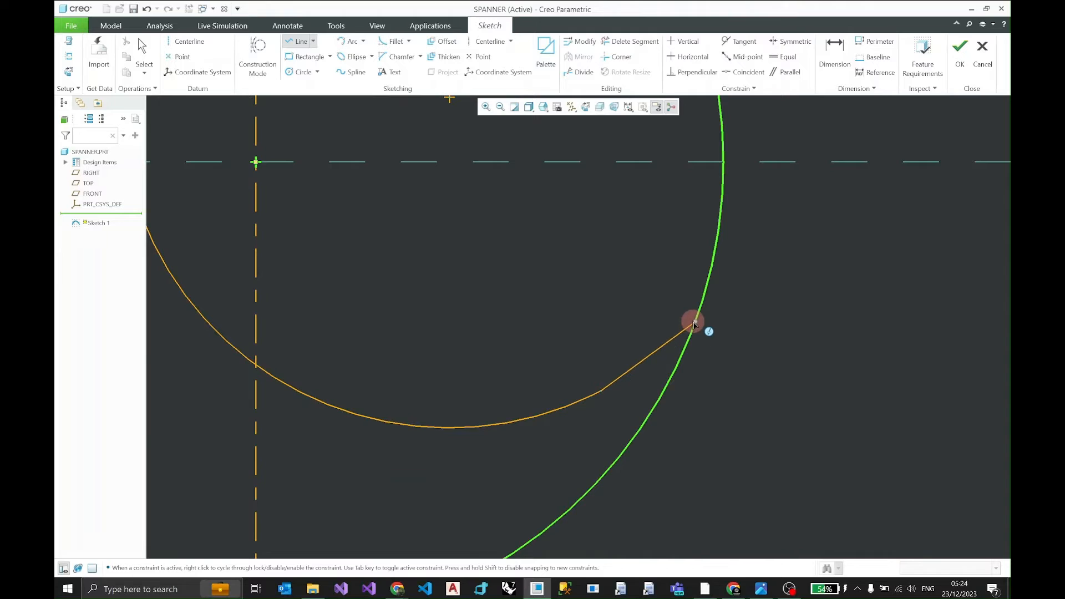
pyautogui.scroll(3, 696, 311)
pyautogui.scroll(2, 699, 292)
pyautogui.click(701, 295)
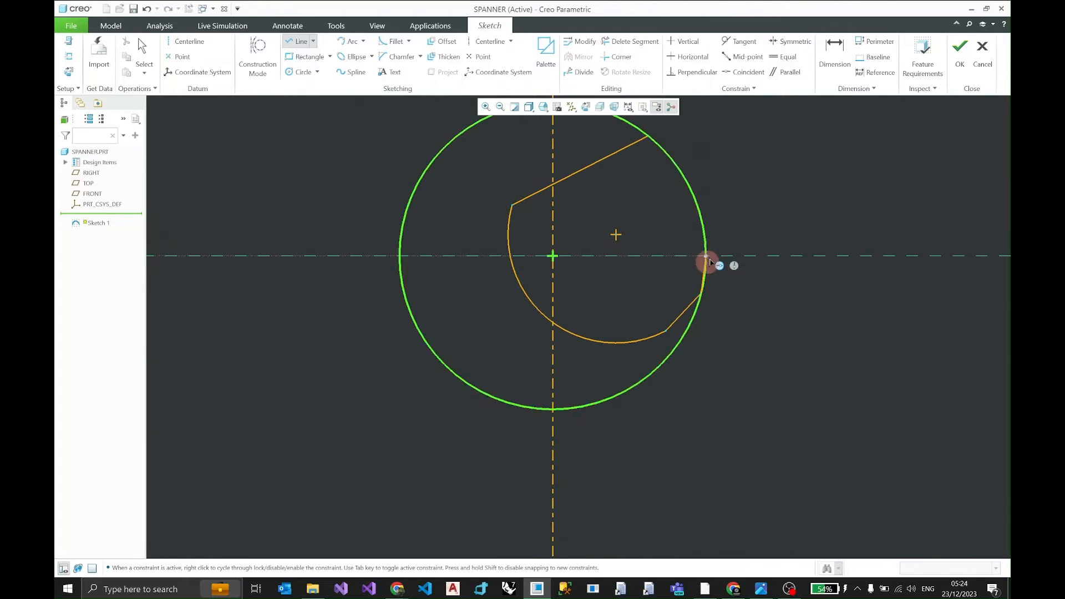
pyautogui.middleClick(721, 220)
pyautogui.middleClick(727, 215)
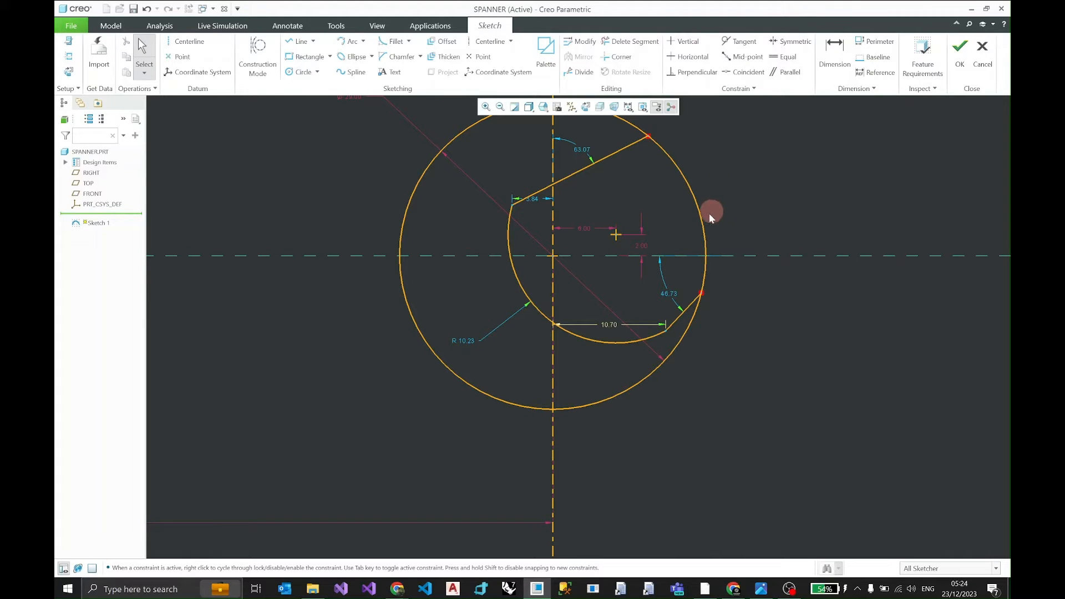
# Step: Draw a construction line joining the two endpoints of the jaw arc
pyautogui.moveTo(712, 211)
pyautogui.mouseDown(button='middle')
pyautogui.moveTo(630, 251)
pyautogui.moveTo(654, 230)
pyautogui.mouseUp(button='middle')
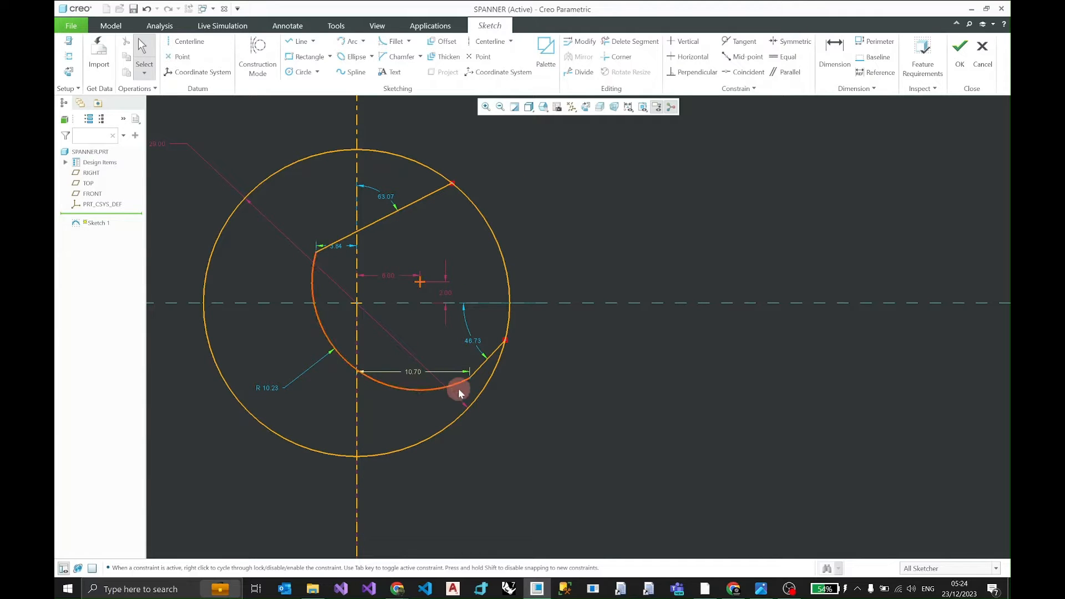
pyautogui.click(258, 55)
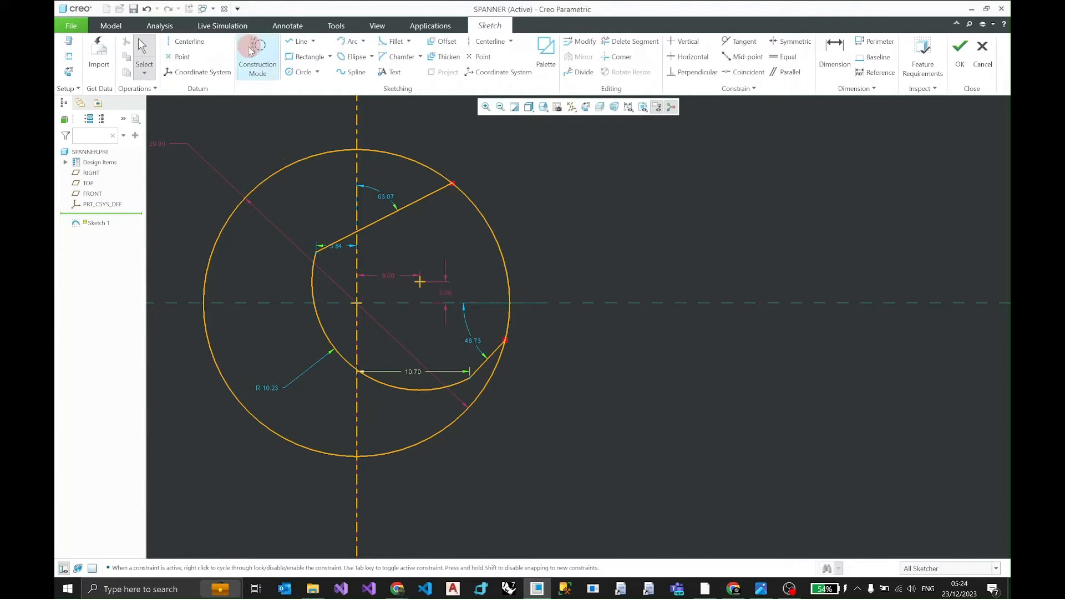
pyautogui.click(302, 41)
pyautogui.click(314, 251)
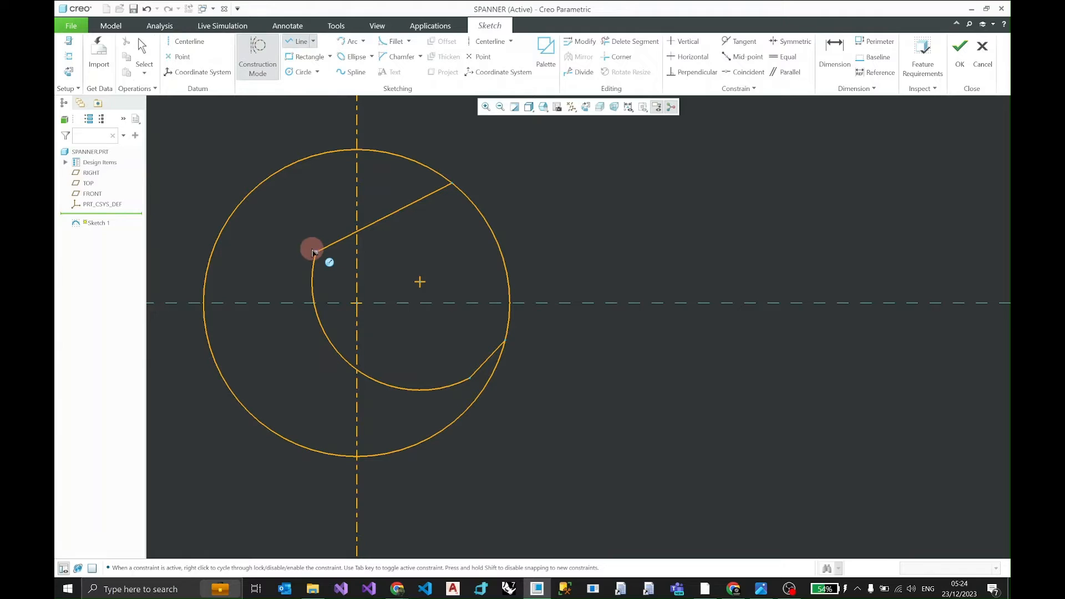
pyautogui.click(470, 378)
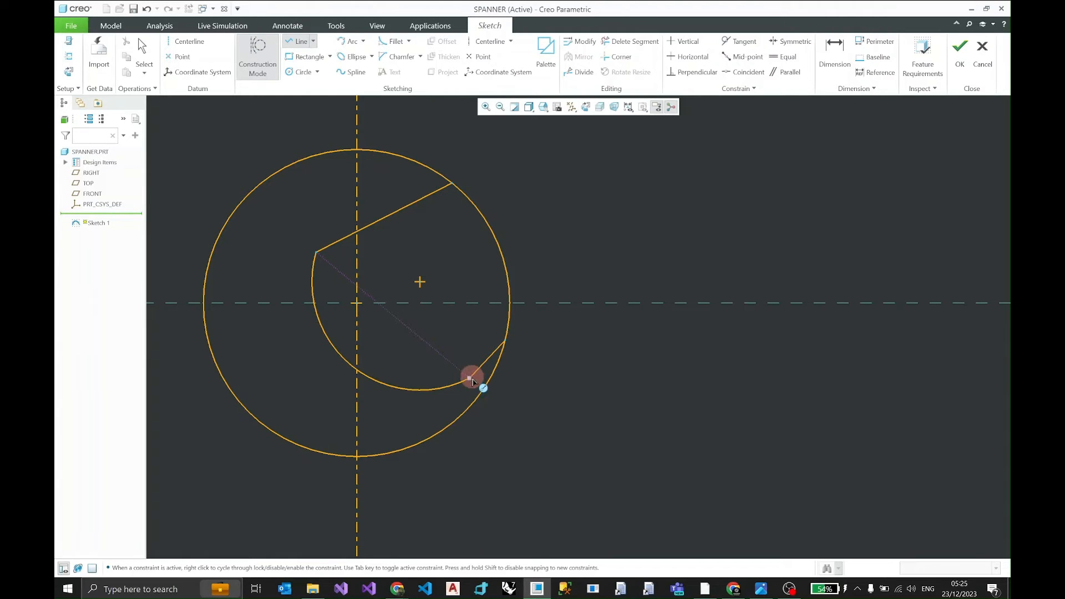
pyautogui.middleClick(478, 333)
pyautogui.middleClick(545, 211)
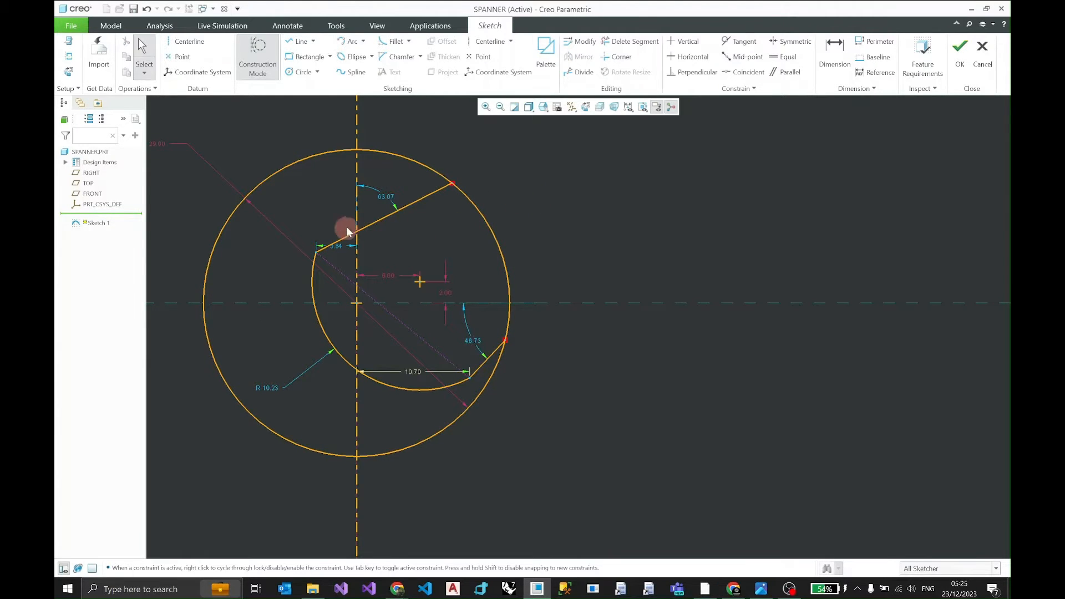
# Step: Constrain the upper jaw line perpendicular to the construction line and make the two jaw lines parallel
pyautogui.click(382, 222)
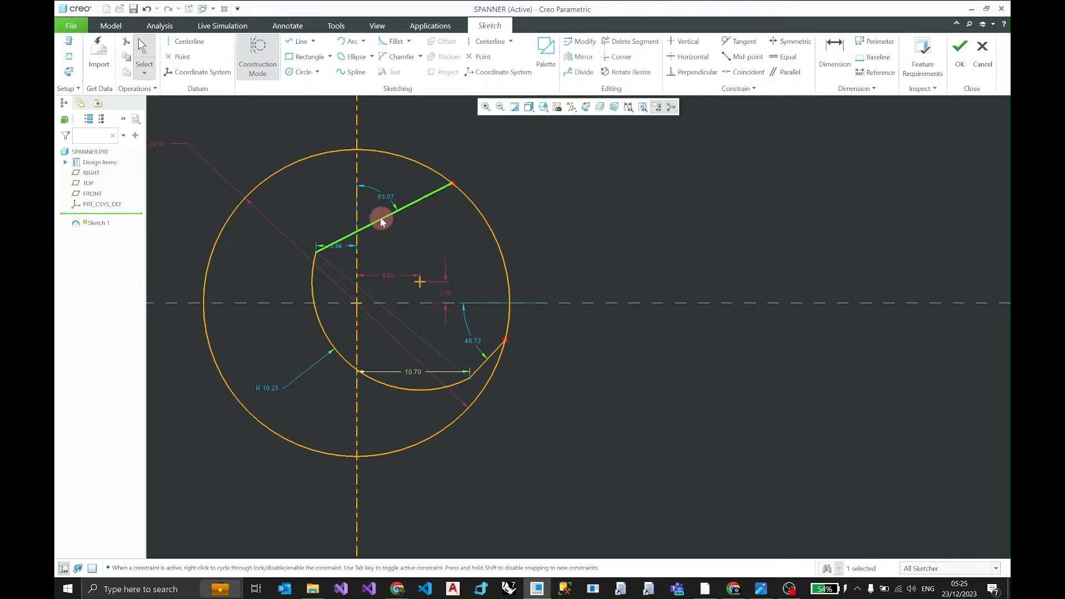
pyautogui.keyDown('ctrl'); pyautogui.click(338, 269); pyautogui.keyUp('ctrl')
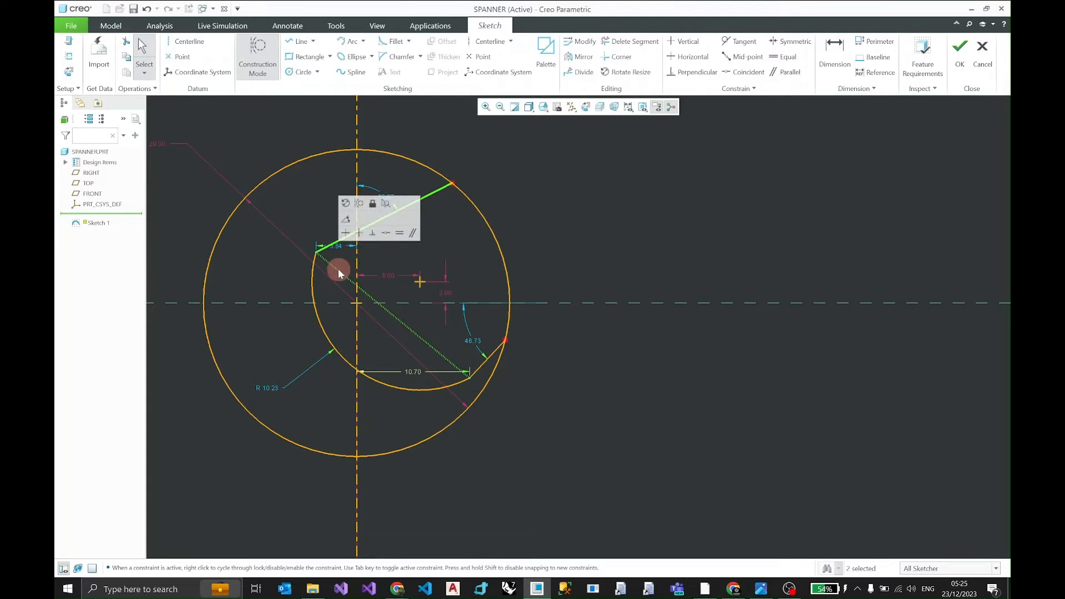
pyautogui.click(368, 231)
pyautogui.click(481, 365)
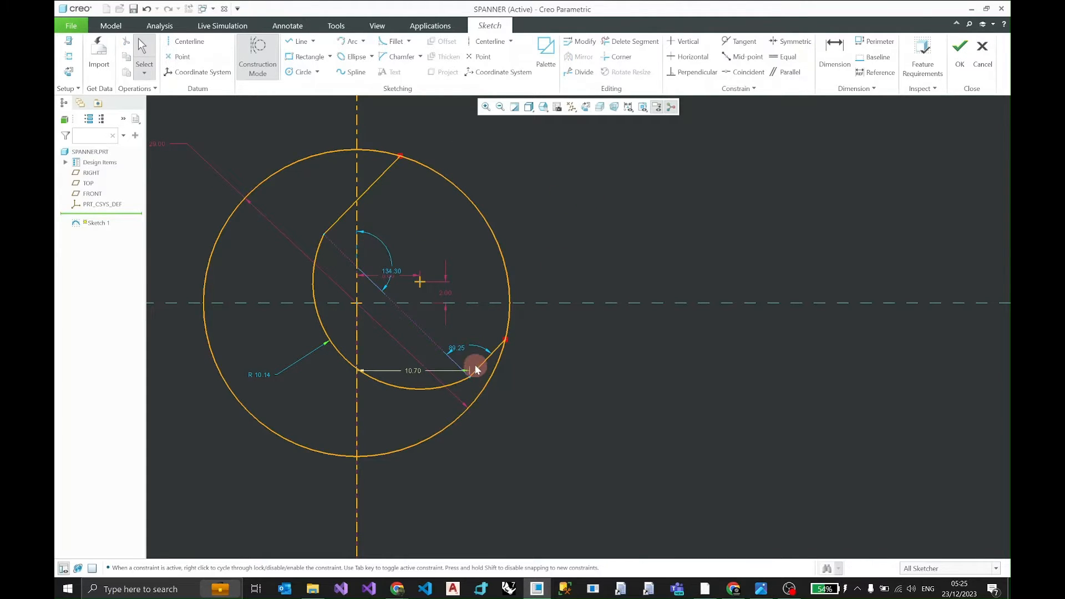
pyautogui.keyDown('ctrl'); pyautogui.click(375, 179); pyautogui.keyUp('ctrl')
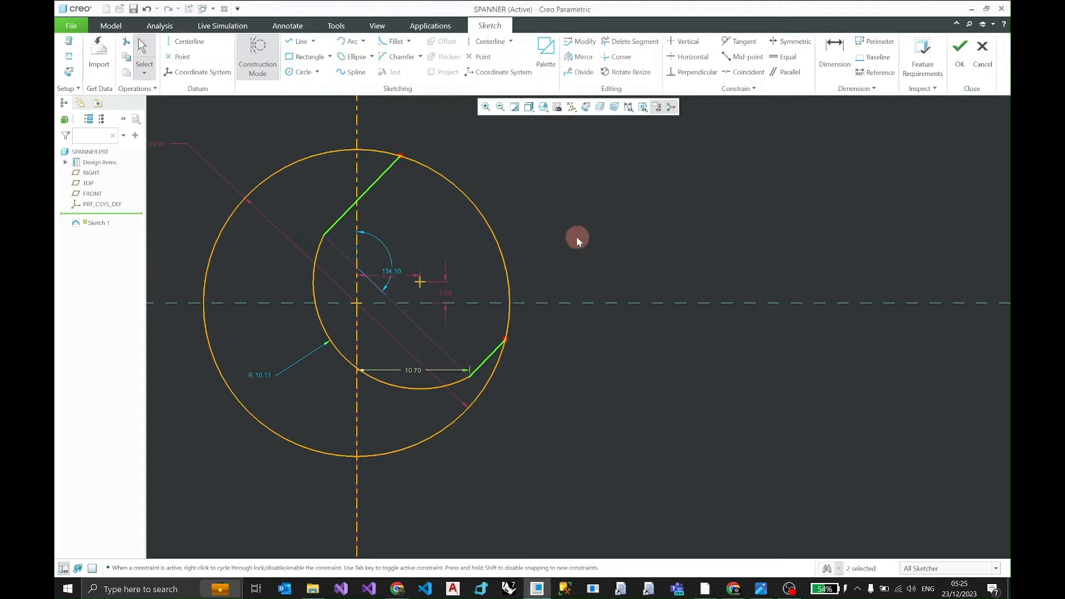
pyautogui.click(474, 307)
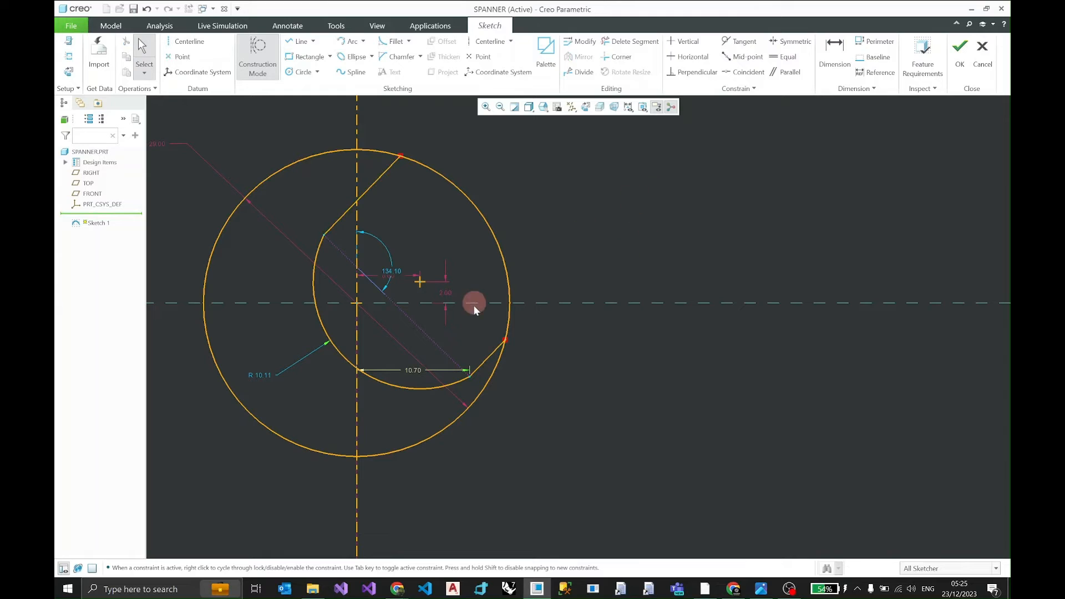
# Step: Dimension the construction line between the arc endpoints as 13 mm, the jaw width given in Spanner.PNG
pyautogui.click(428, 331)
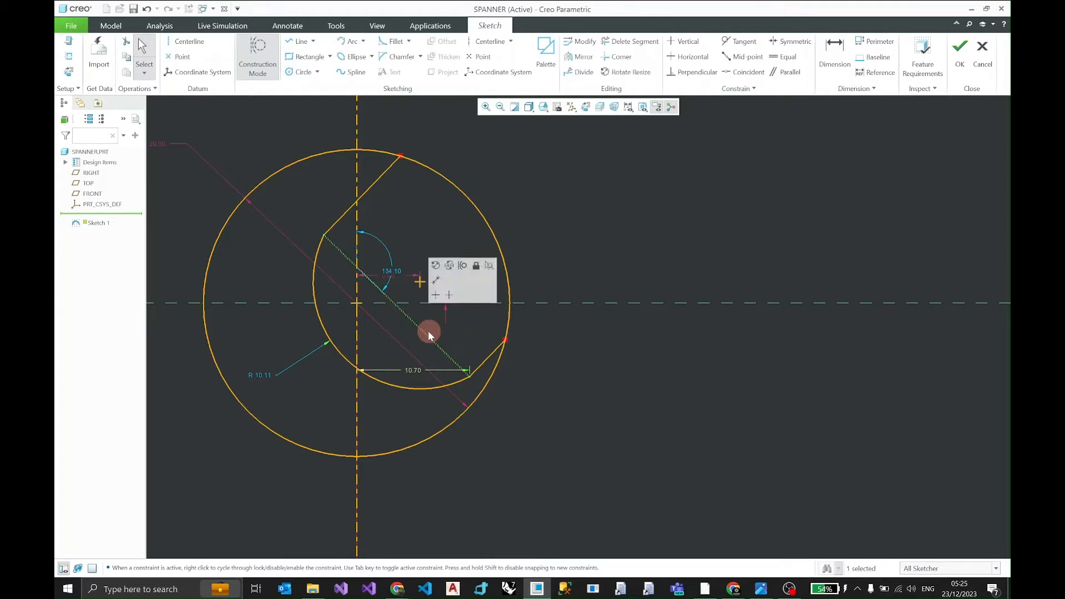
pyautogui.click(469, 271)
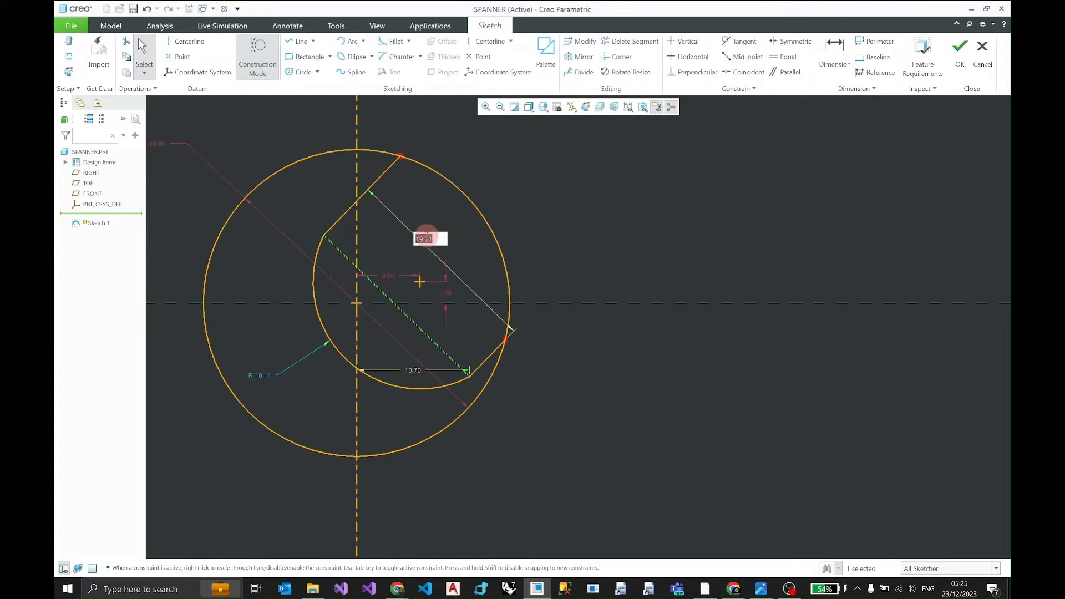
pyautogui.moveTo(438, 242); pyautogui.dragTo(423, 236)
pyautogui.click(761, 589)
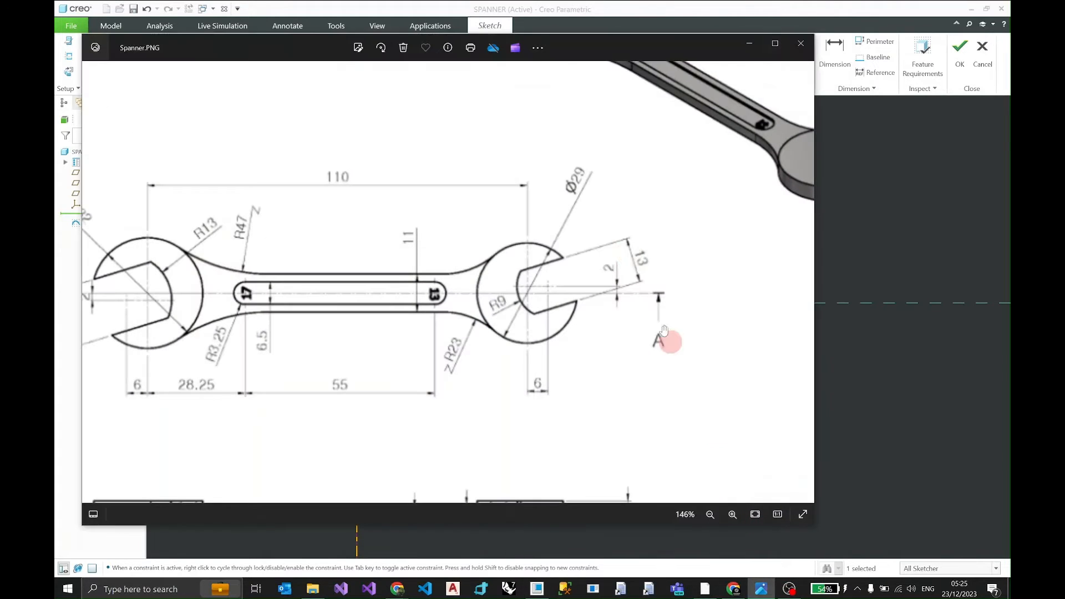
pyautogui.click(750, 43)
pyautogui.middleClick(419, 245)
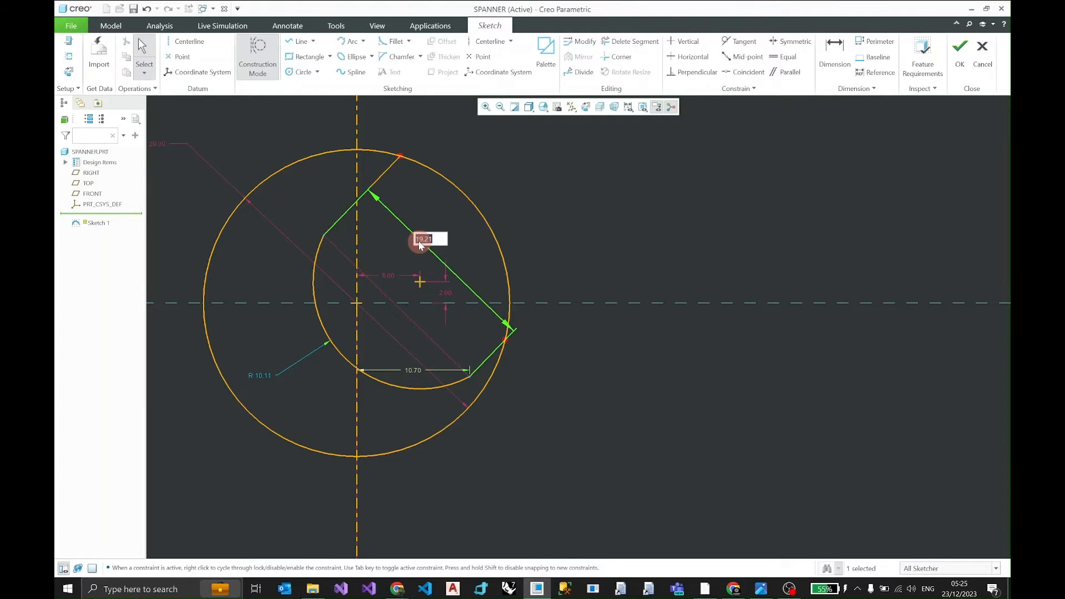
pyautogui.press('Return')
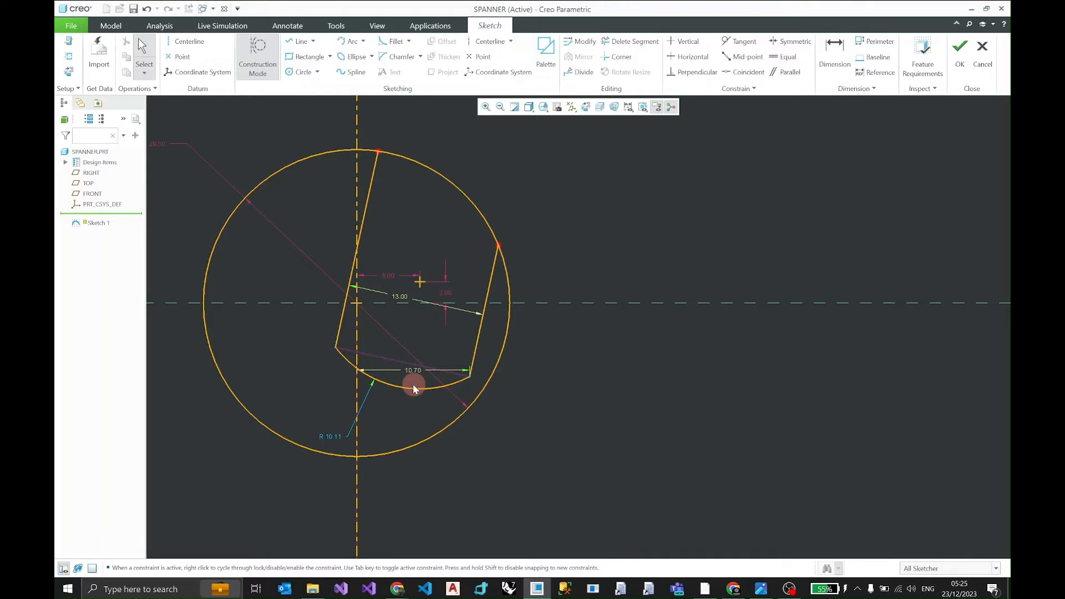
# Step: Turn off construction mode, then set the jaw arc's radius to 9 mm per Spanner.PNG and lock that dimension
pyautogui.moveTo(411, 388); pyautogui.dragTo(351, 349)
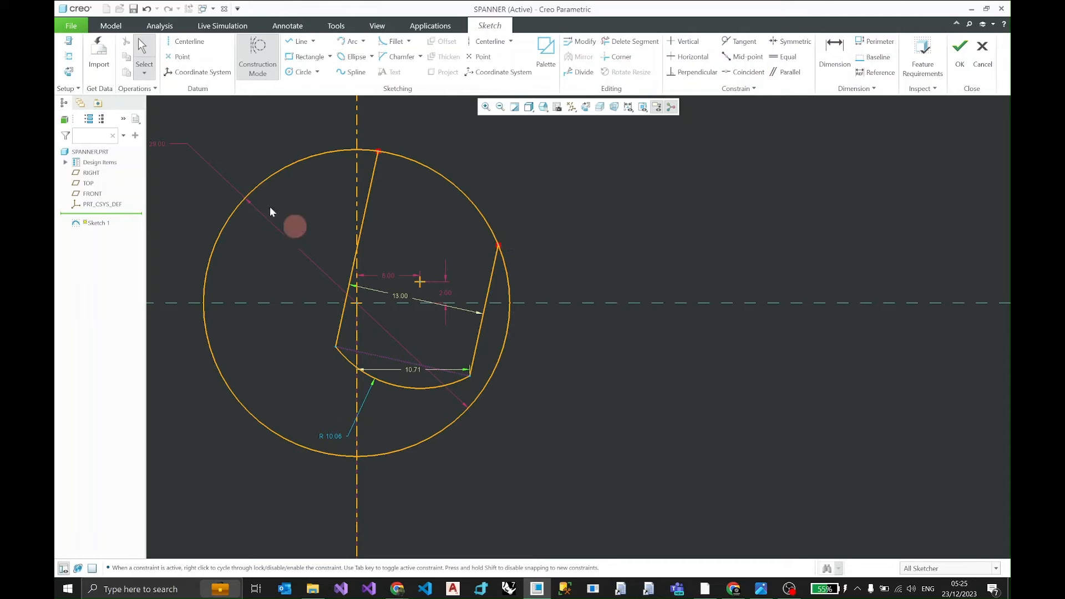
pyautogui.click(265, 50)
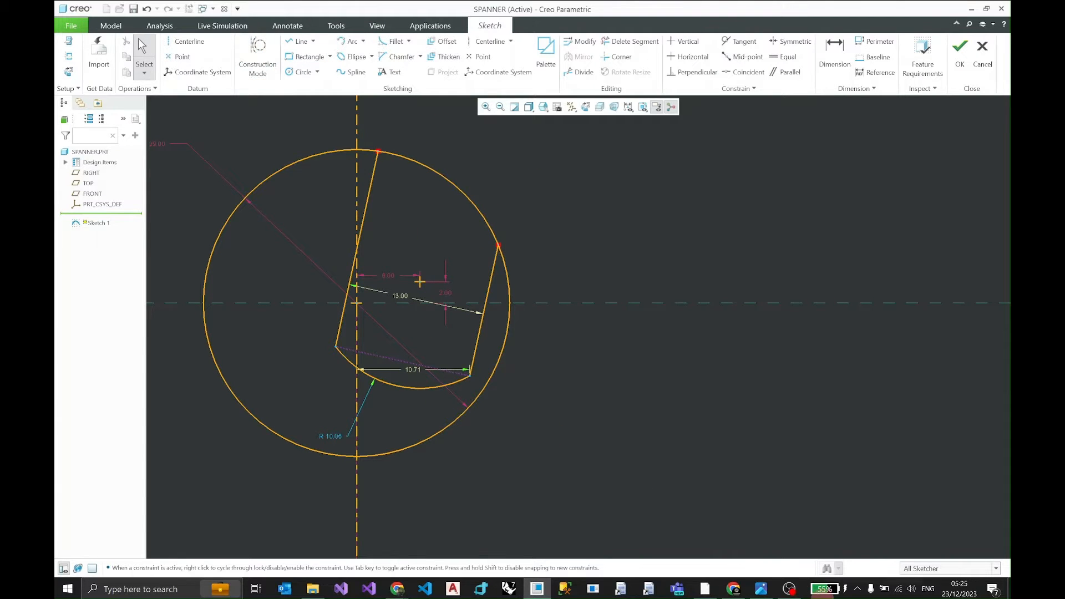
pyautogui.click(761, 589)
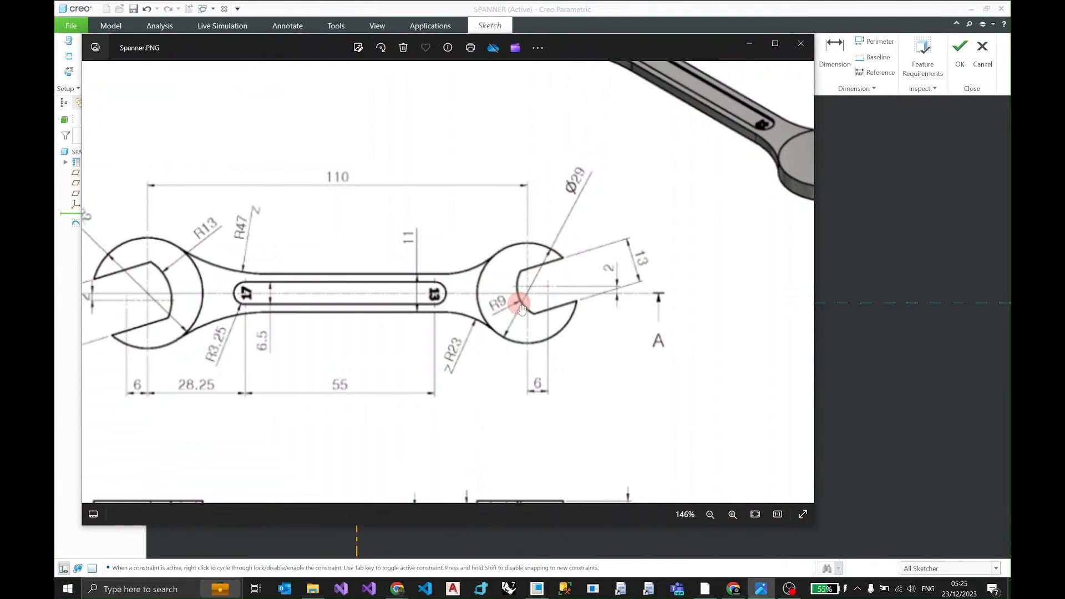
pyautogui.click(758, 39)
pyautogui.doubleClick(329, 437)
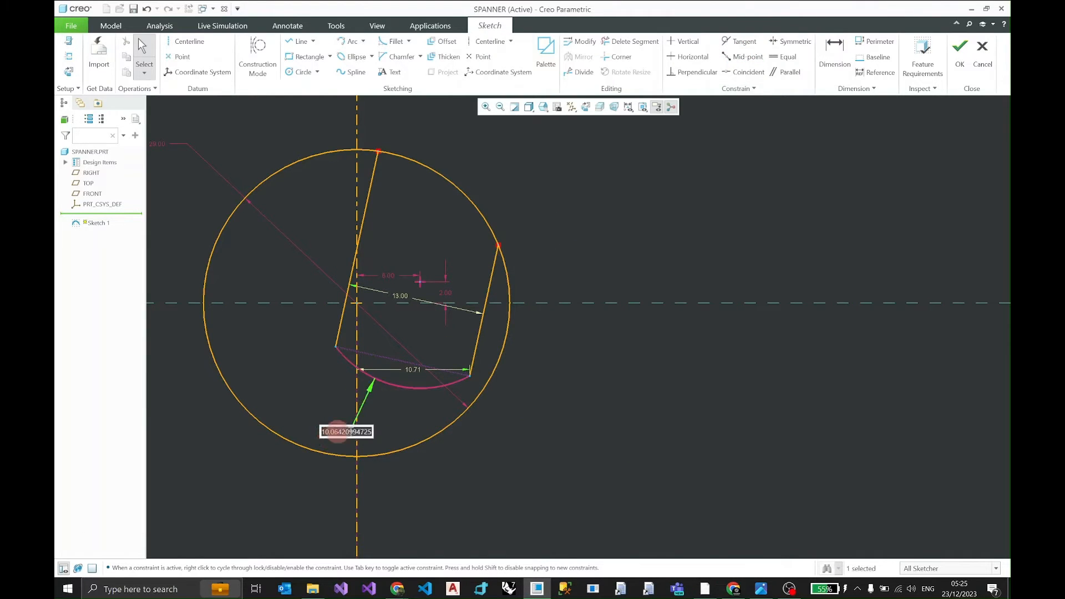
pyautogui.write('9.3')
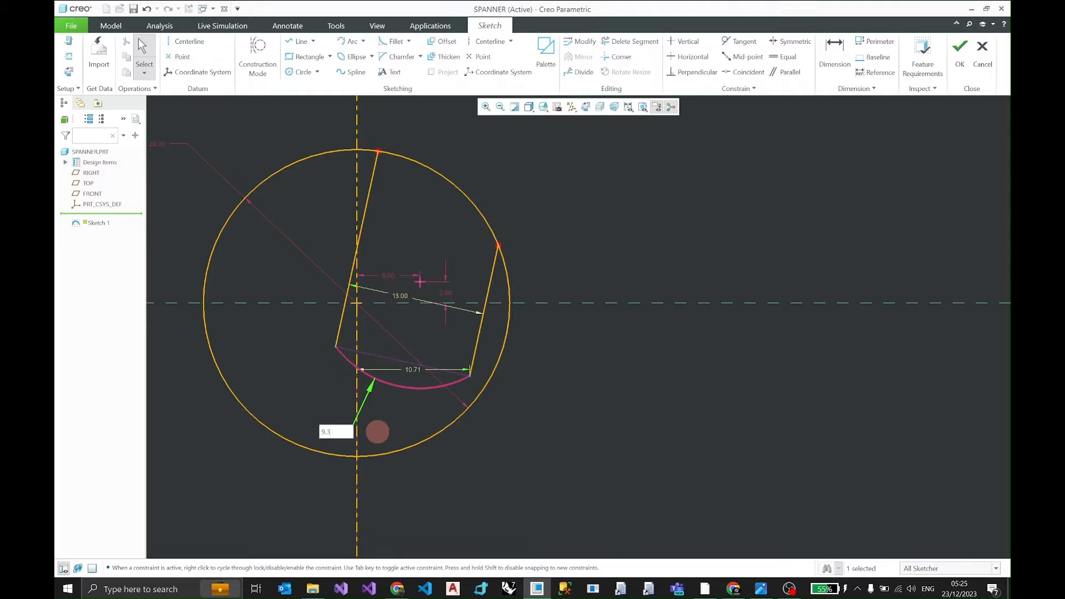
pyautogui.press('Return')
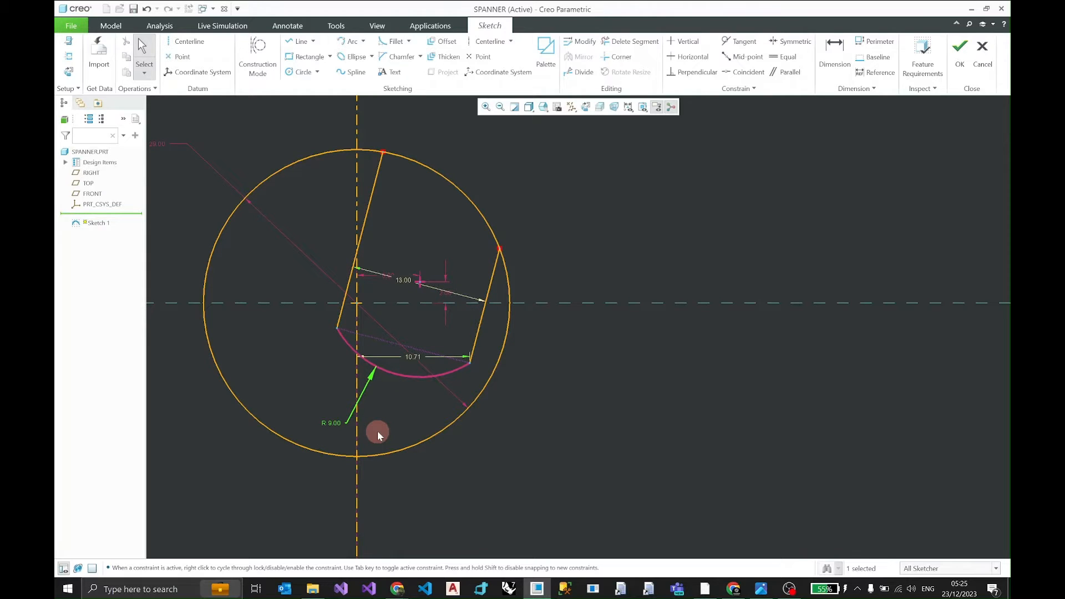
pyautogui.click(337, 424)
pyautogui.click(347, 368)
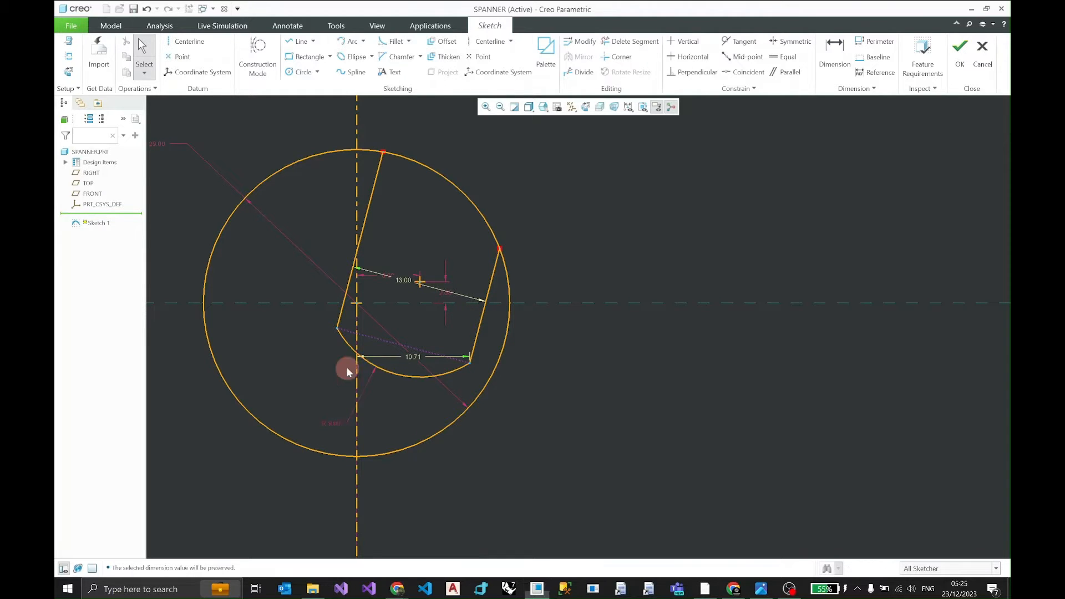
# Step: Delete the horizontal dimension between the vertical centerline and the jaw arc's lower endpoint
pyautogui.doubleClick(409, 359)
pyautogui.click(412, 364)
pyautogui.click(411, 357)
pyautogui.press('Delete')
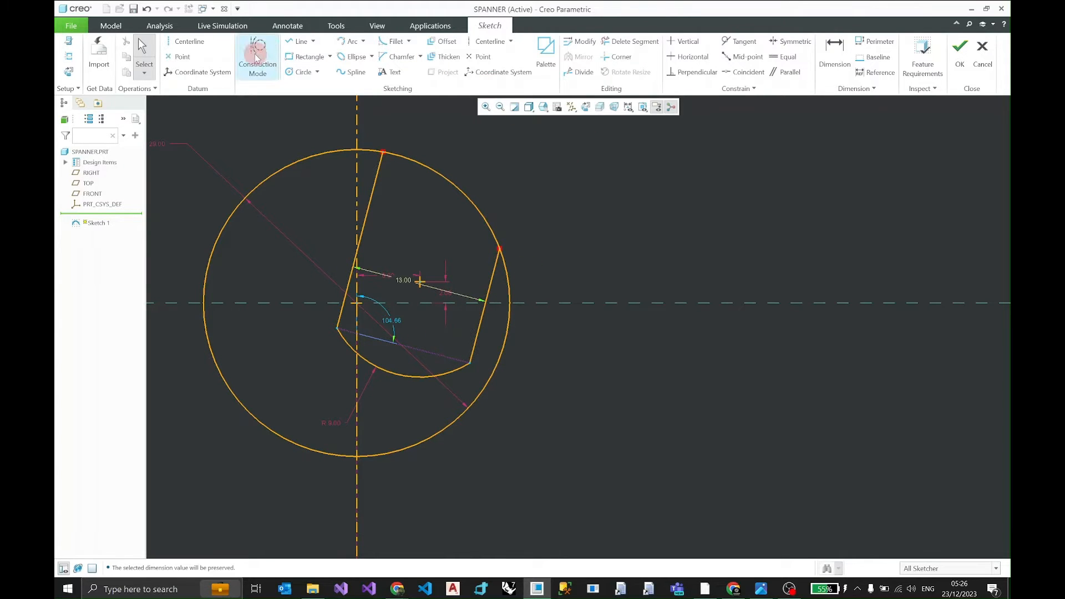
# Step: Draw a slanted datum centerline through the 29 mm circle's center, rising to the upper right about 58° from the vertical centerline
pyautogui.click(188, 41)
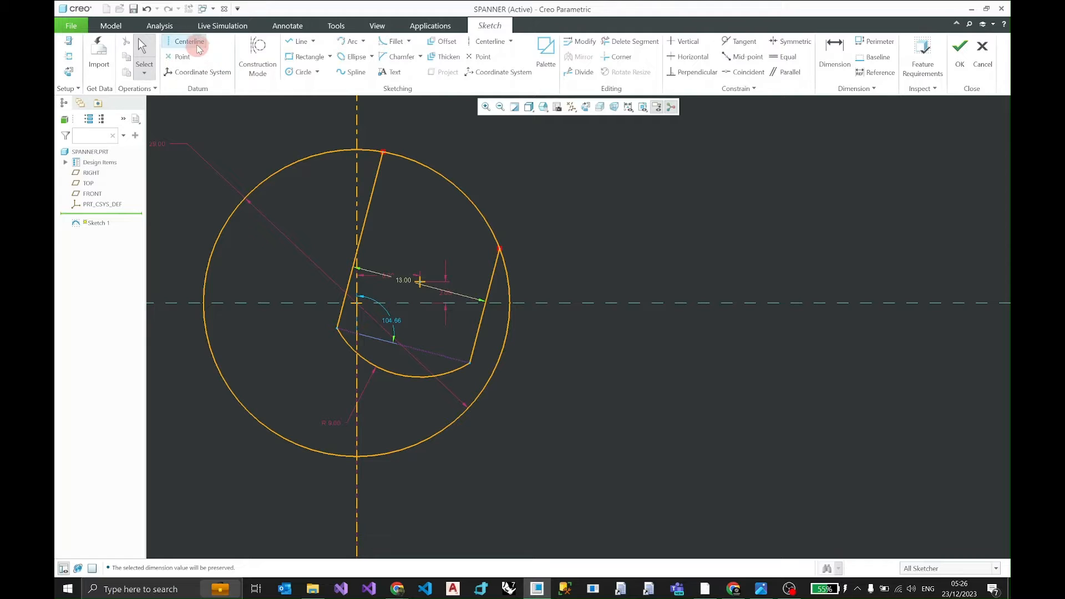
pyautogui.click(356, 305)
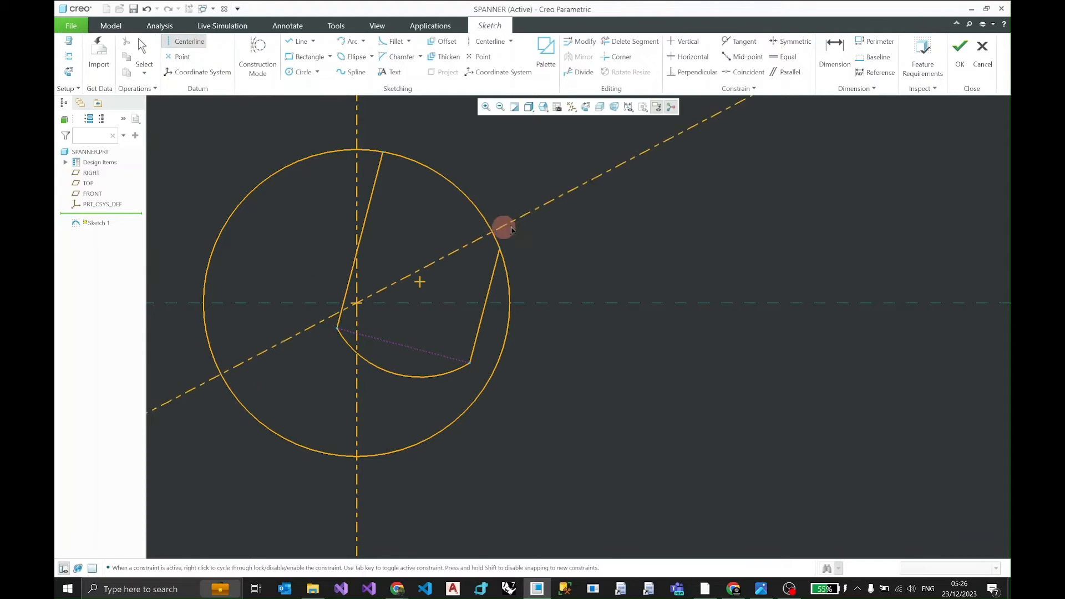
pyautogui.click(566, 172)
pyautogui.middleClick(649, 169)
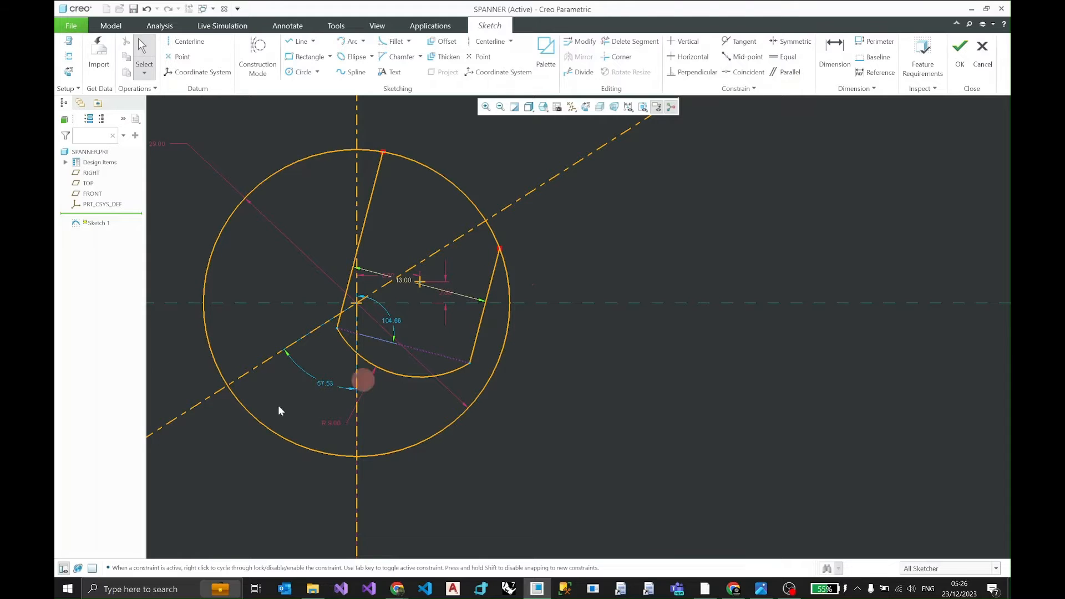
pyautogui.click(336, 306)
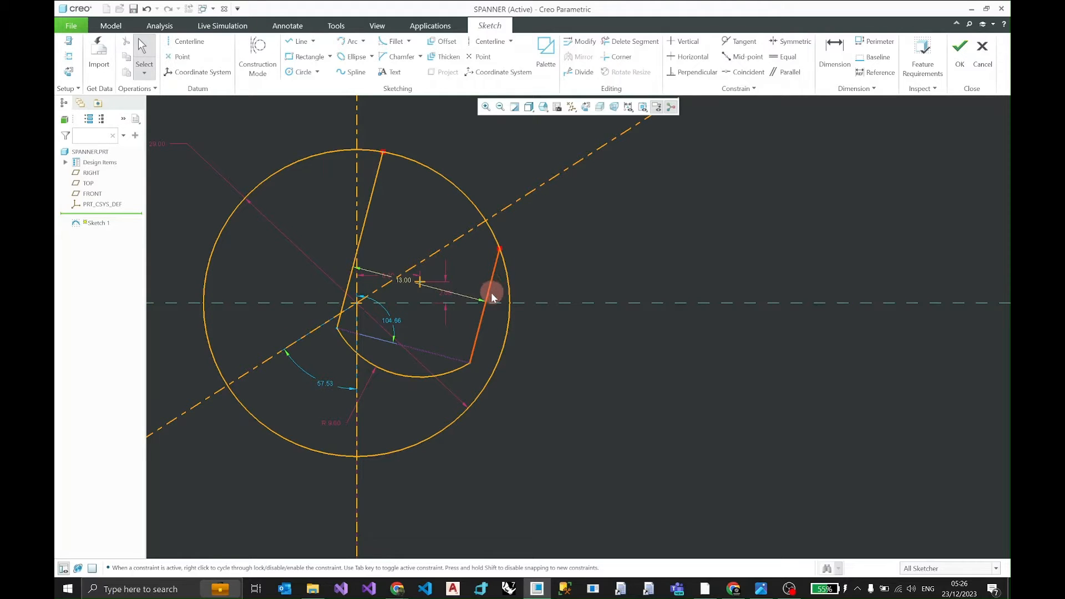
pyautogui.click(481, 326)
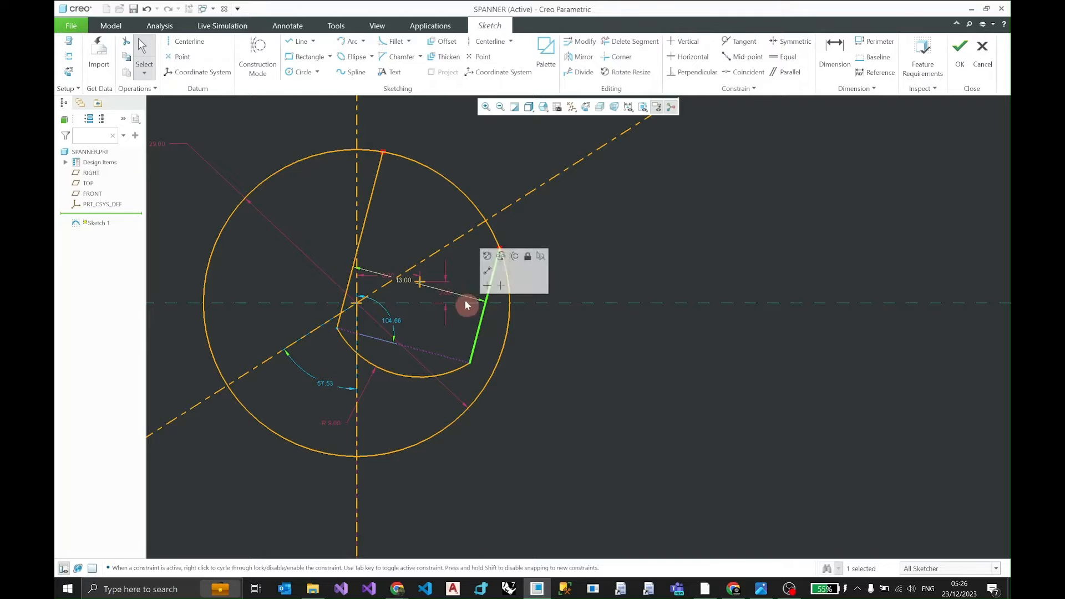
pyautogui.keyDown('ctrl'); pyautogui.click(453, 247); pyautogui.keyUp('ctrl')
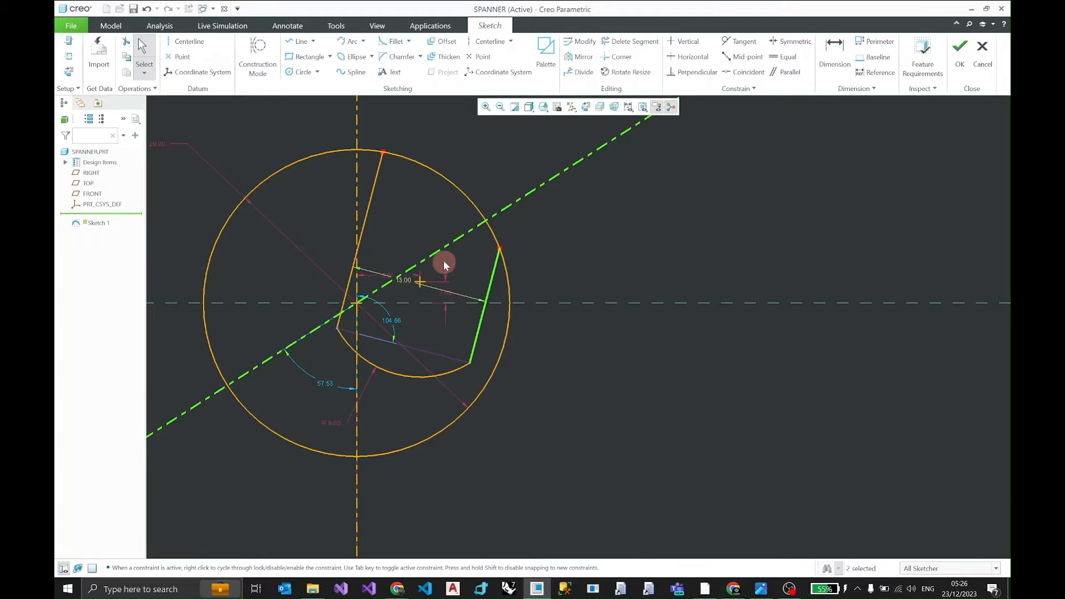
pyautogui.click(473, 245)
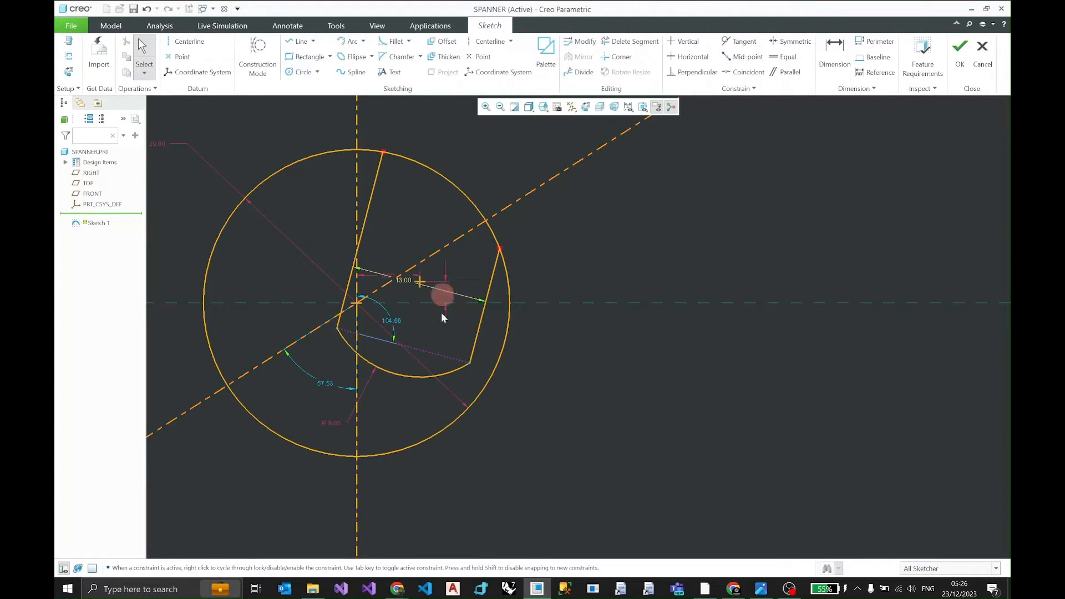
# Step: Constrain the construction line between the jaw arc's endpoints perpendicular to the slanted centerline
pyautogui.click(425, 349)
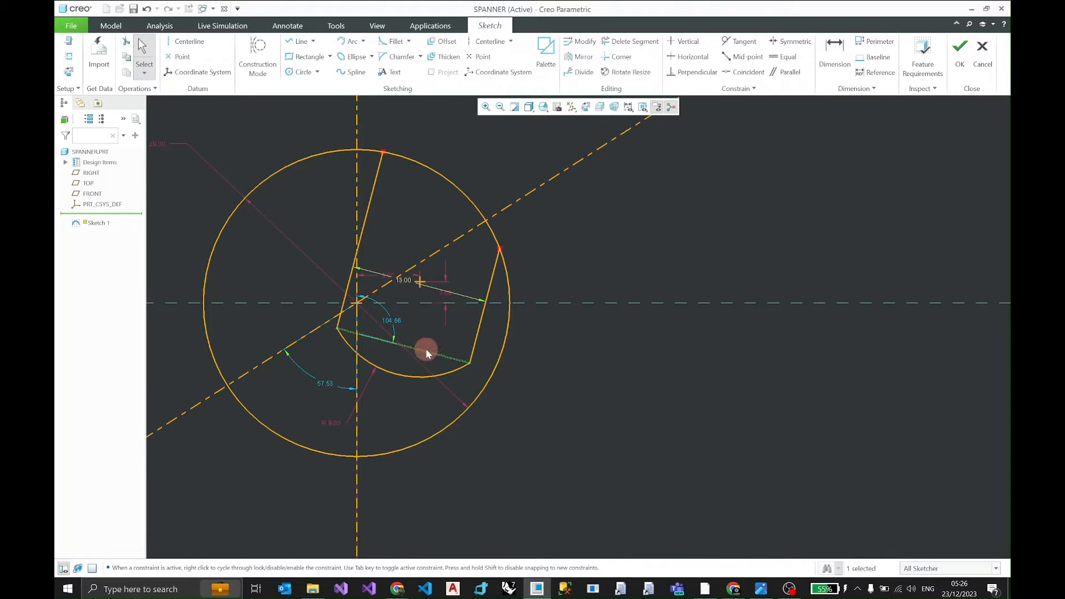
pyautogui.keyDown('ctrl'); pyautogui.click(464, 240); pyautogui.keyUp('ctrl')
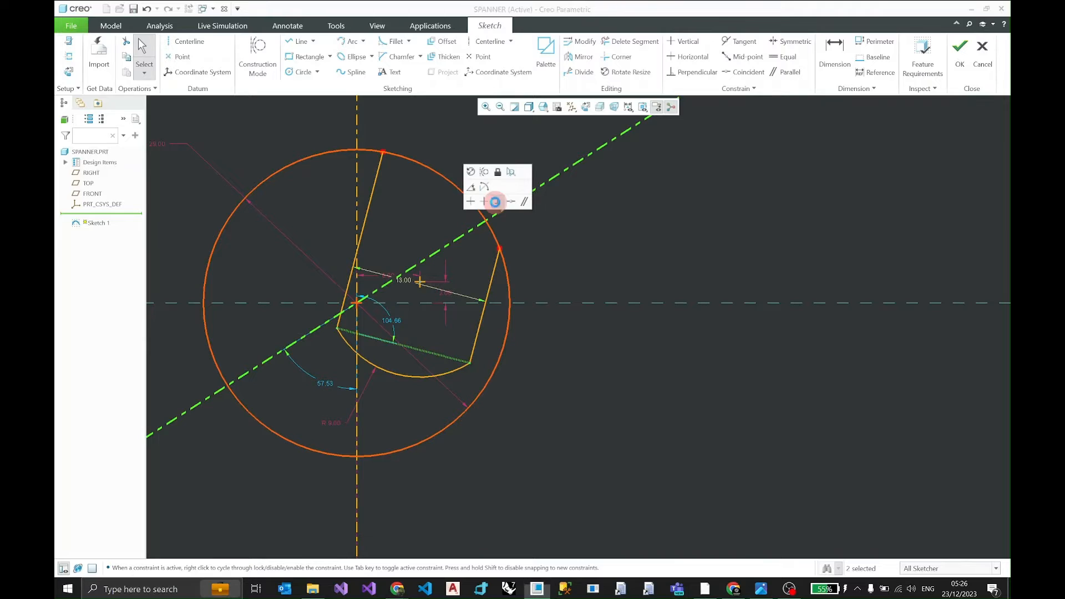
pyautogui.click(495, 202)
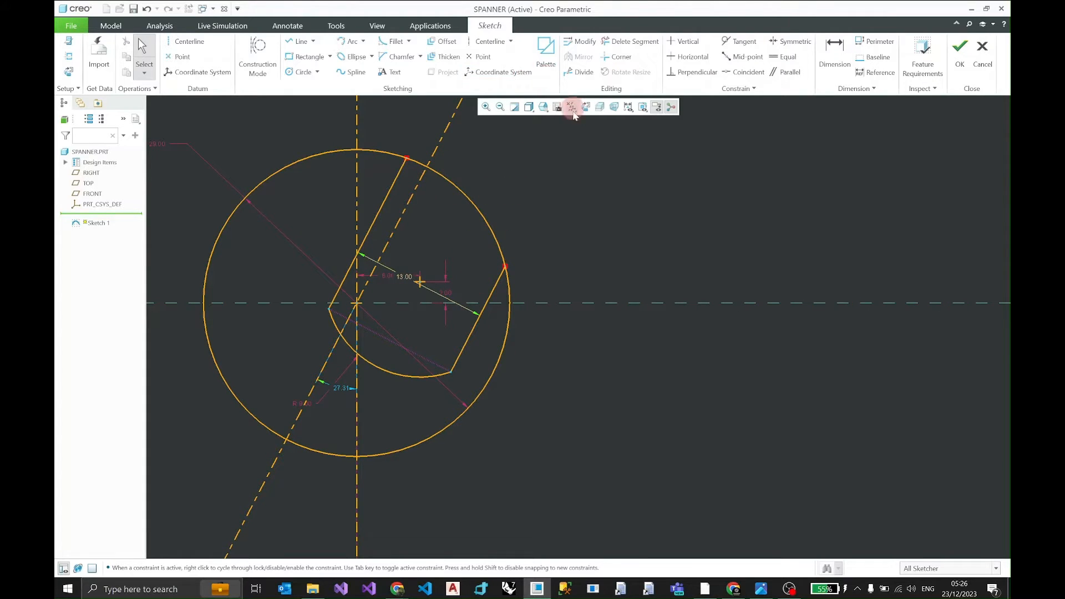
# Step: Make the outer endpoints of the two jaw sides symmetric about the slanted centerline
pyautogui.click(793, 44)
pyautogui.click(407, 205)
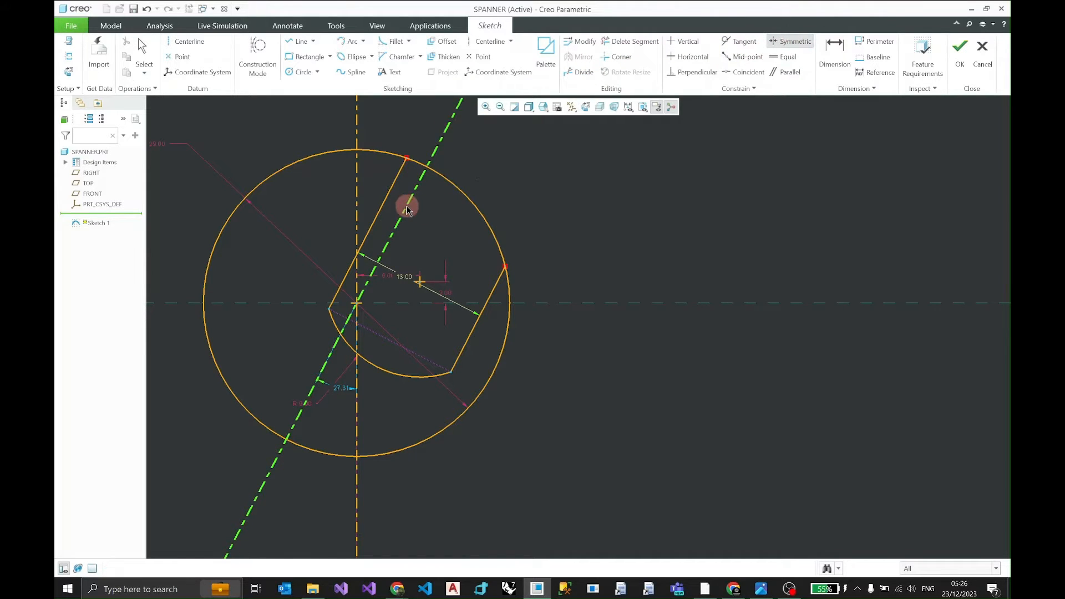
pyautogui.click(504, 268)
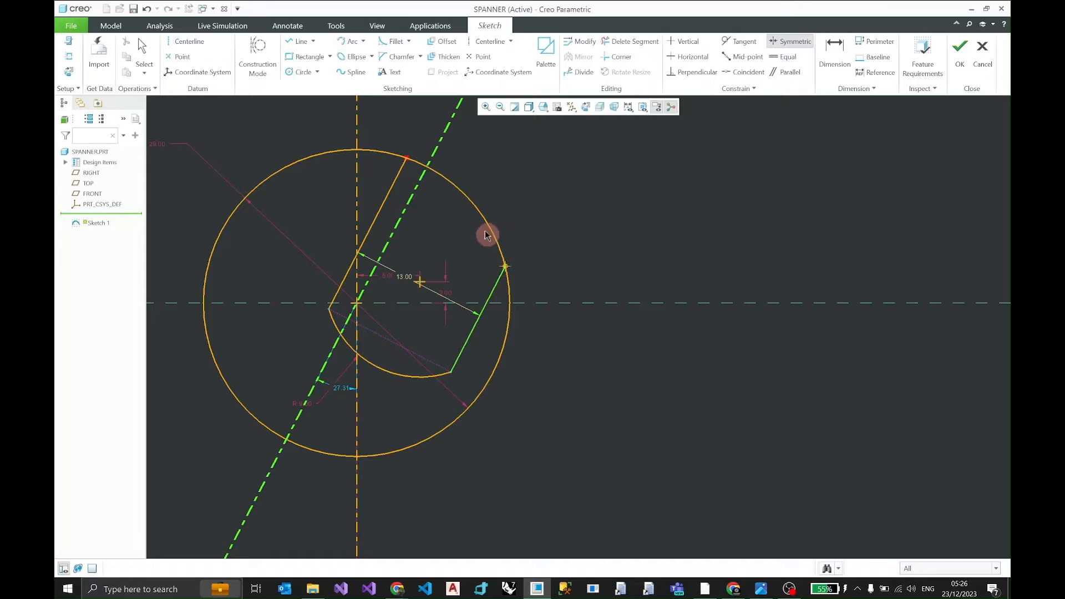
pyautogui.click(404, 161)
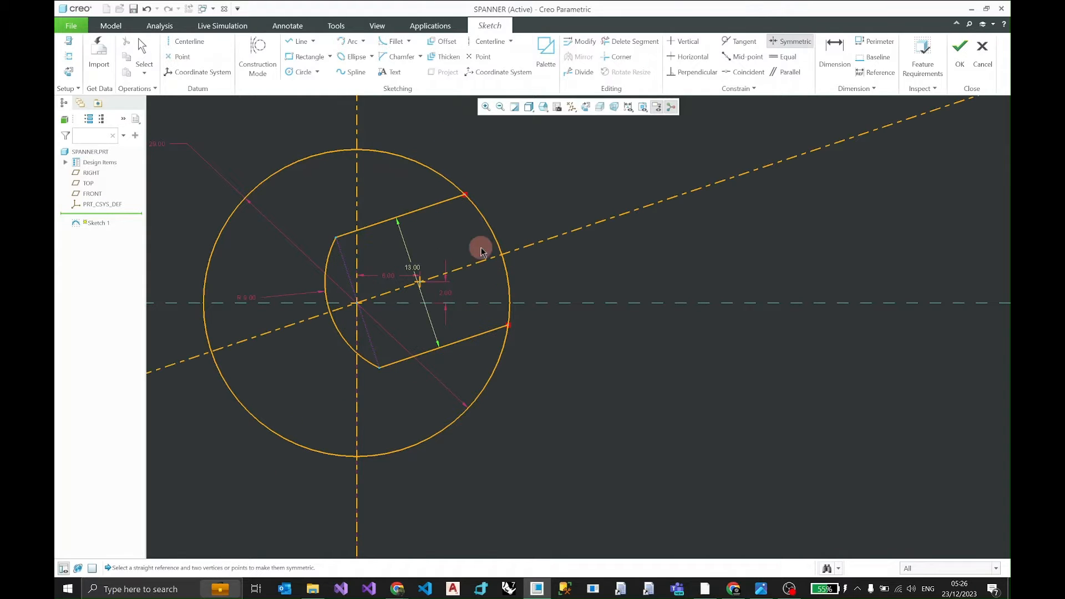
pyautogui.middleClick(460, 280)
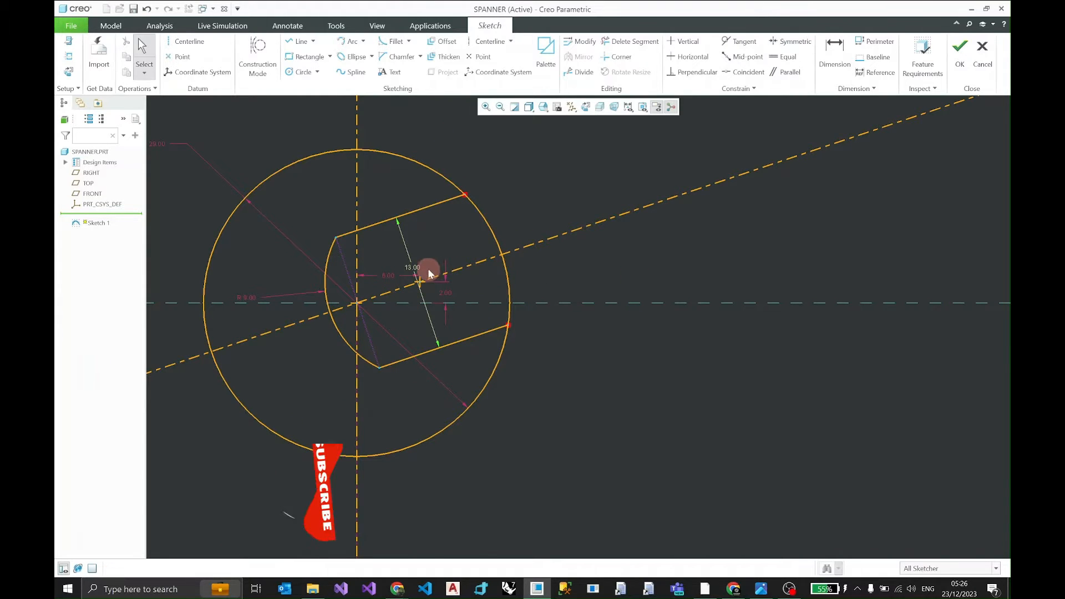
# Step: Move the 13 mm jaw width dimension outside the head circle and lock it
pyautogui.moveTo(414, 266); pyautogui.dragTo(583, 214)
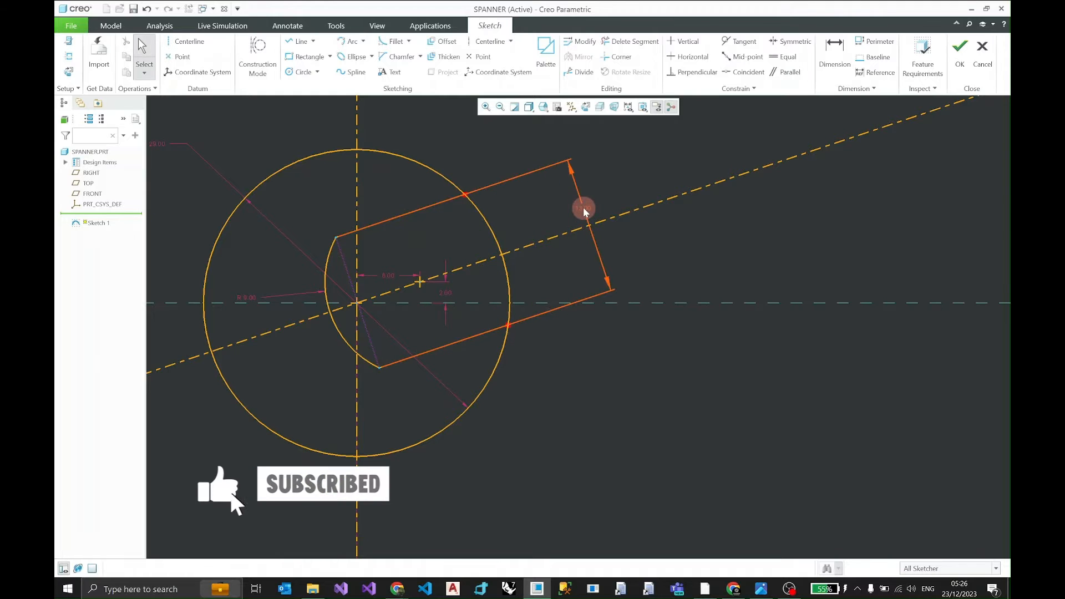
pyautogui.click(587, 172)
pyautogui.click(589, 172)
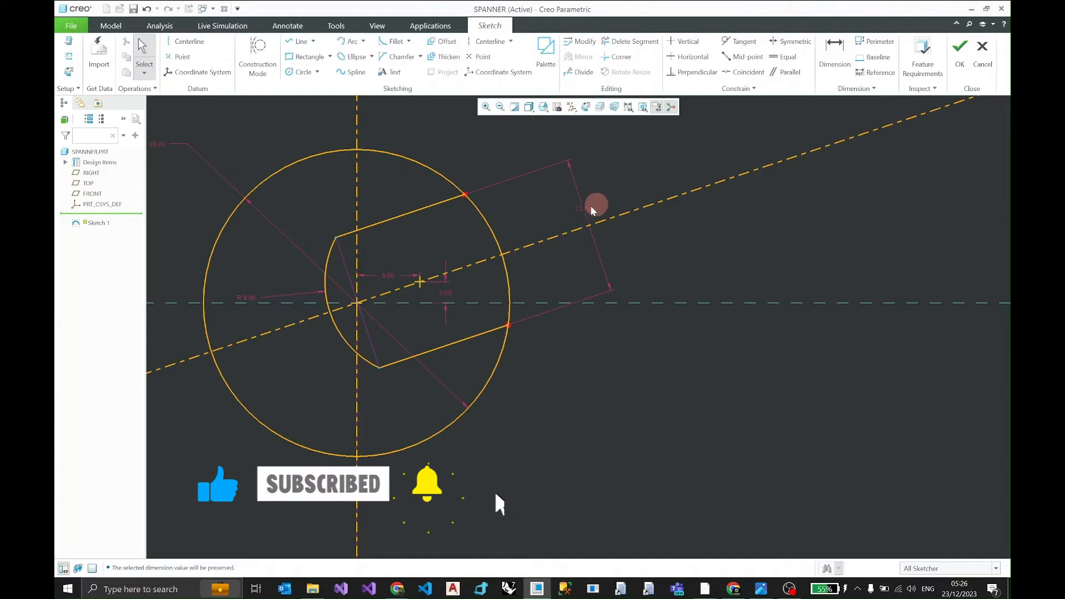
# Step: Trim away the 29 mm circle's segments between the two jaw sides to open the jaw
pyautogui.moveTo(451, 320)
pyautogui.mouseDown(button='middle')
pyautogui.moveTo(518, 345)
pyautogui.moveTo(518, 357)
pyautogui.mouseUp(button='middle')
pyautogui.click(660, 43)
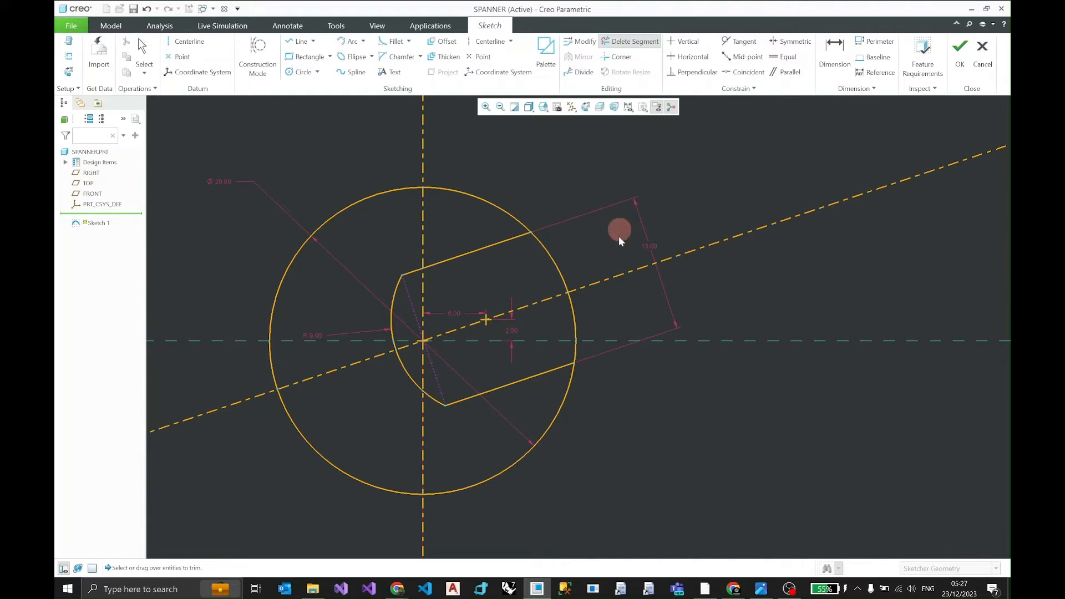
pyautogui.click(561, 279)
pyautogui.click(577, 329)
pyautogui.middleClick(609, 314)
pyautogui.scroll(3, 603, 310)
pyautogui.scroll(-3, 589, 333)
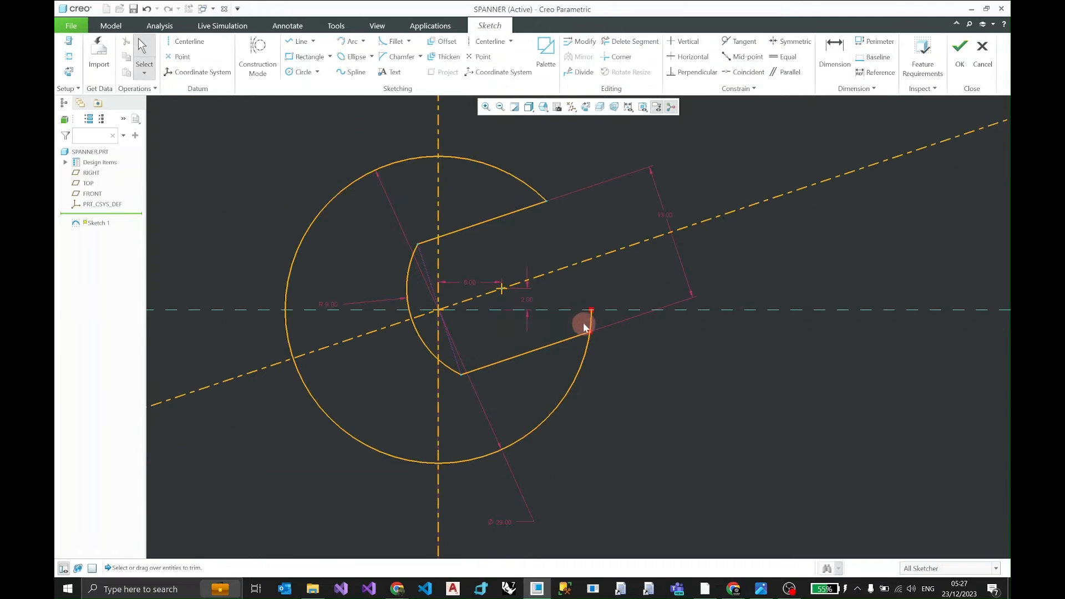
pyautogui.click(588, 320)
pyautogui.click(630, 41)
pyautogui.click(586, 321)
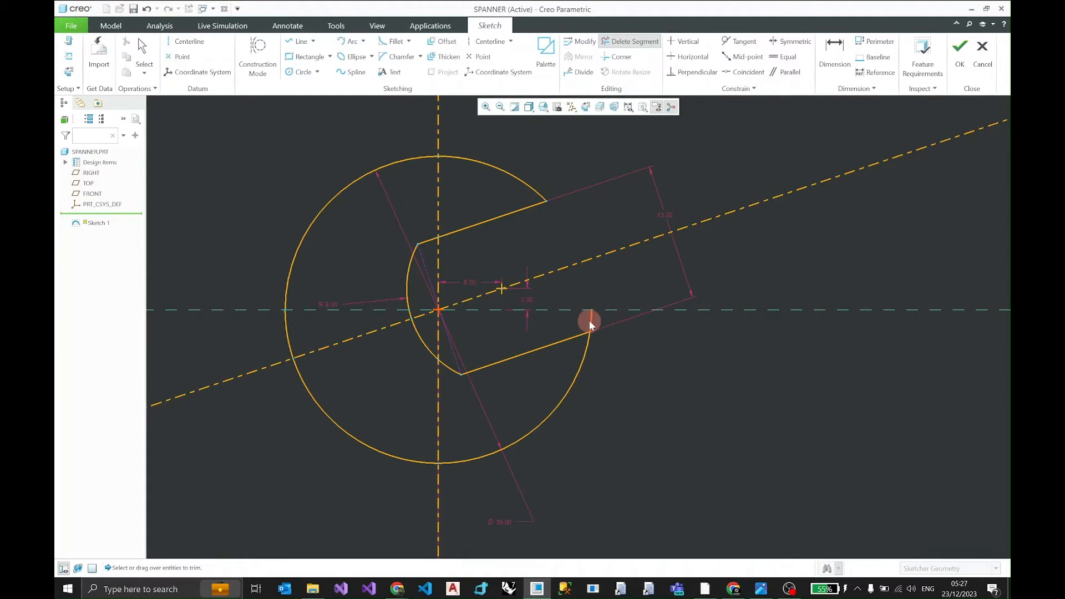
pyautogui.middleClick(618, 282)
# Step: Shade the closed loops to check both spanner head profiles, then turn the shading off
pyautogui.scroll(6, 625, 287)
pyautogui.scroll(-3, 504, 290)
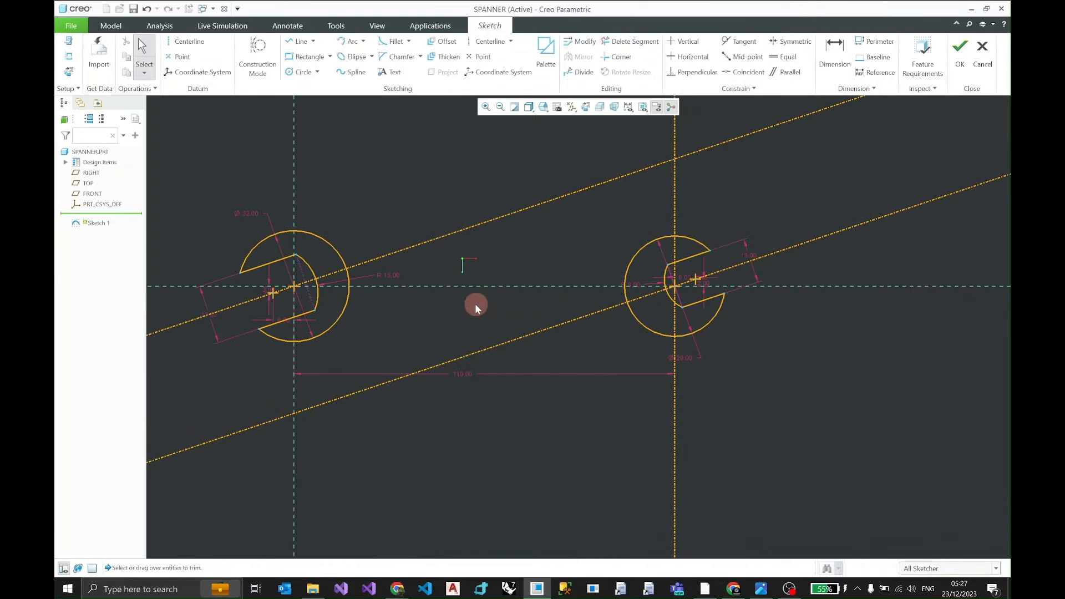
pyautogui.keyDown('shift'); pyautogui.moveTo(499, 298); pyautogui.dragTo(508, 344, button='middle'); pyautogui.keyUp('shift')
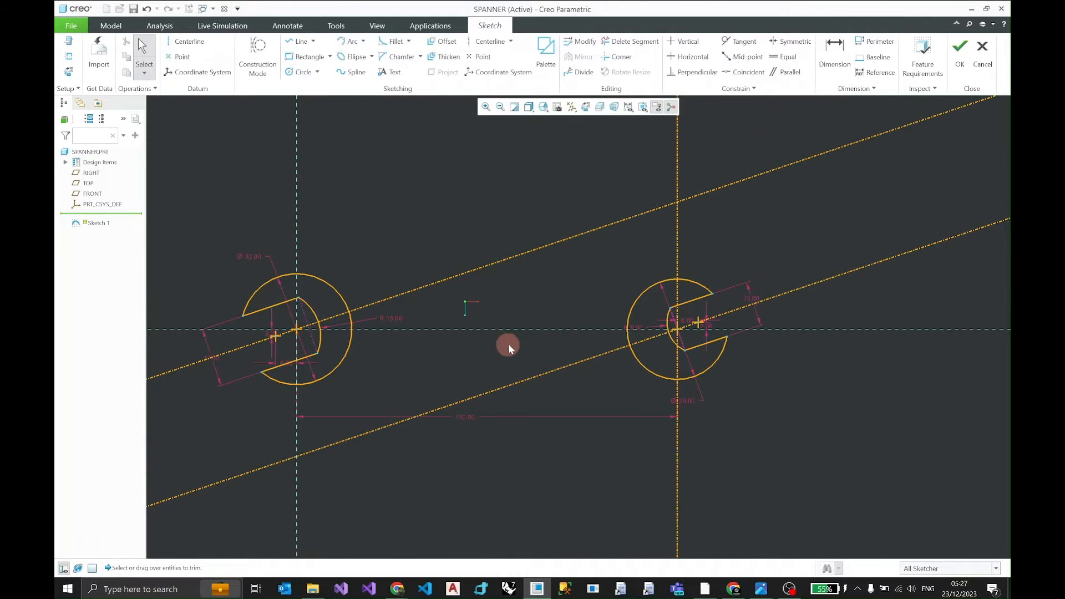
pyautogui.click(931, 88)
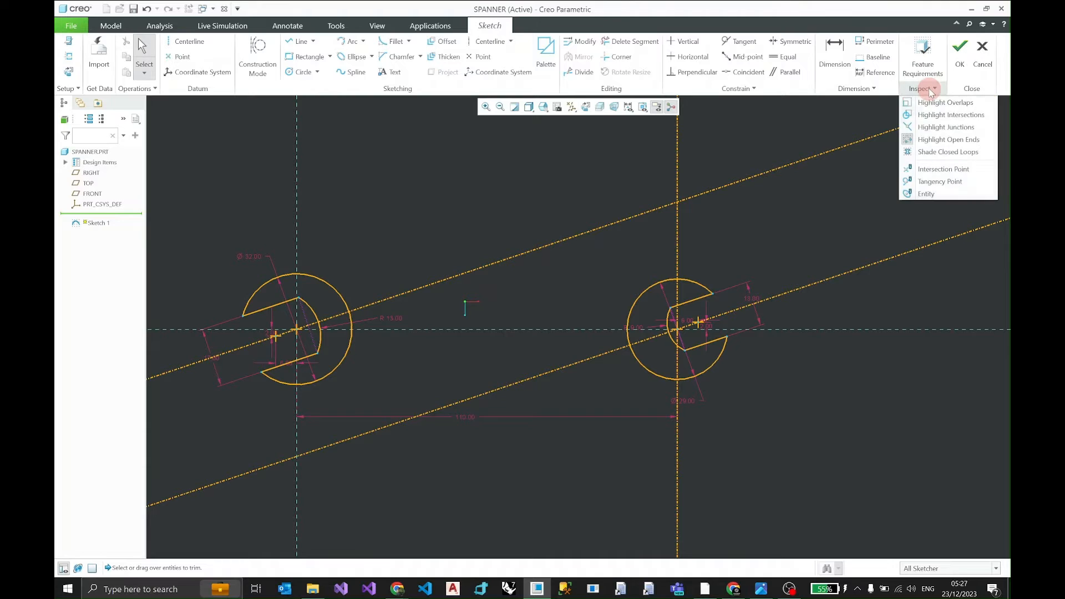
pyautogui.click(943, 152)
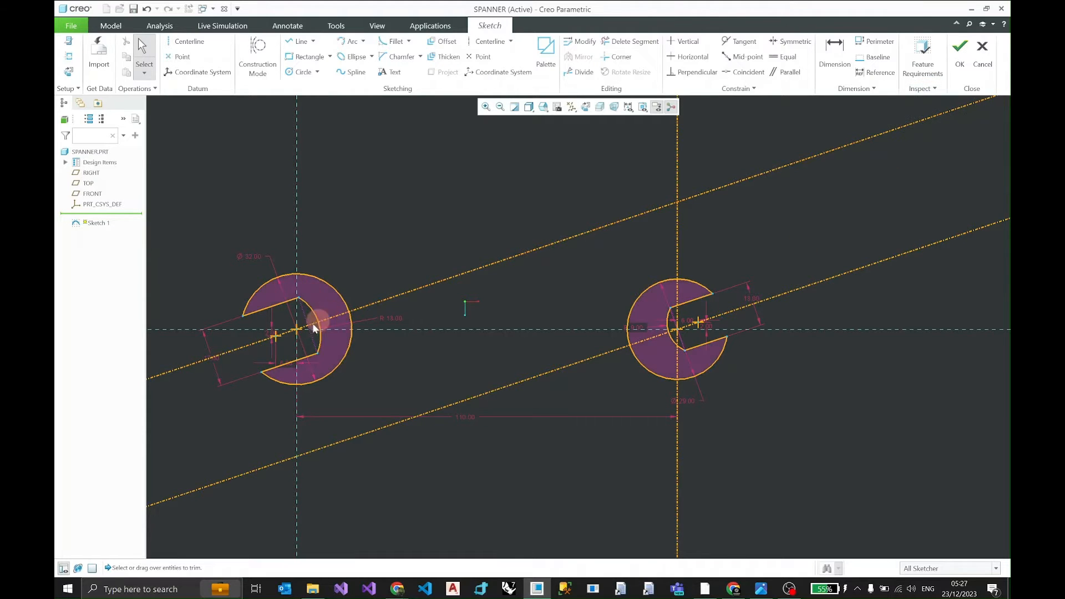
pyautogui.click(634, 323)
pyautogui.moveTo(645, 326); pyautogui.dragTo(634, 317)
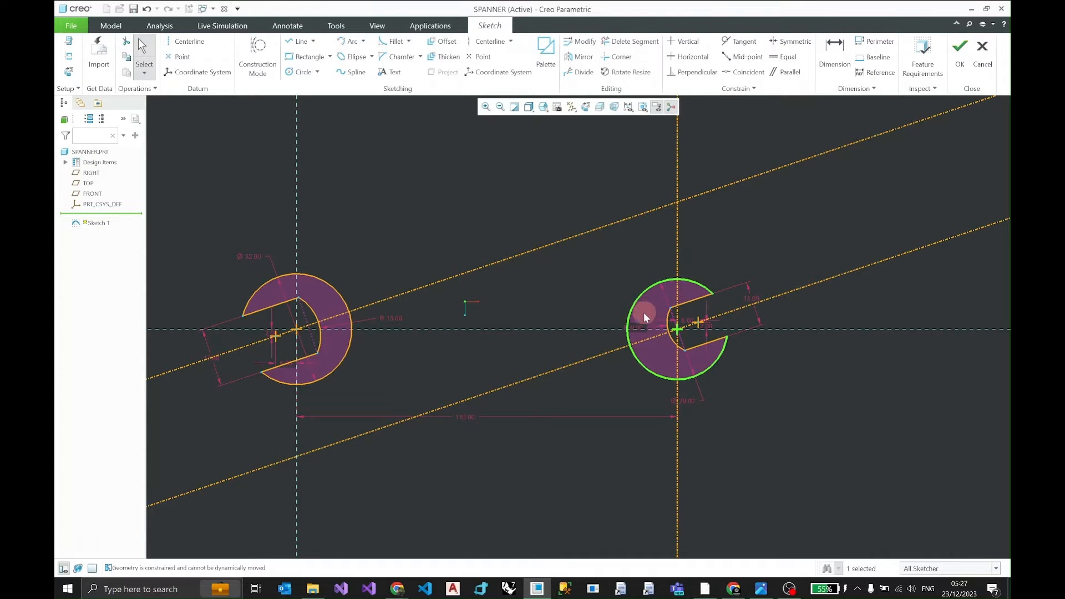
pyautogui.click(640, 287)
pyautogui.click(932, 89)
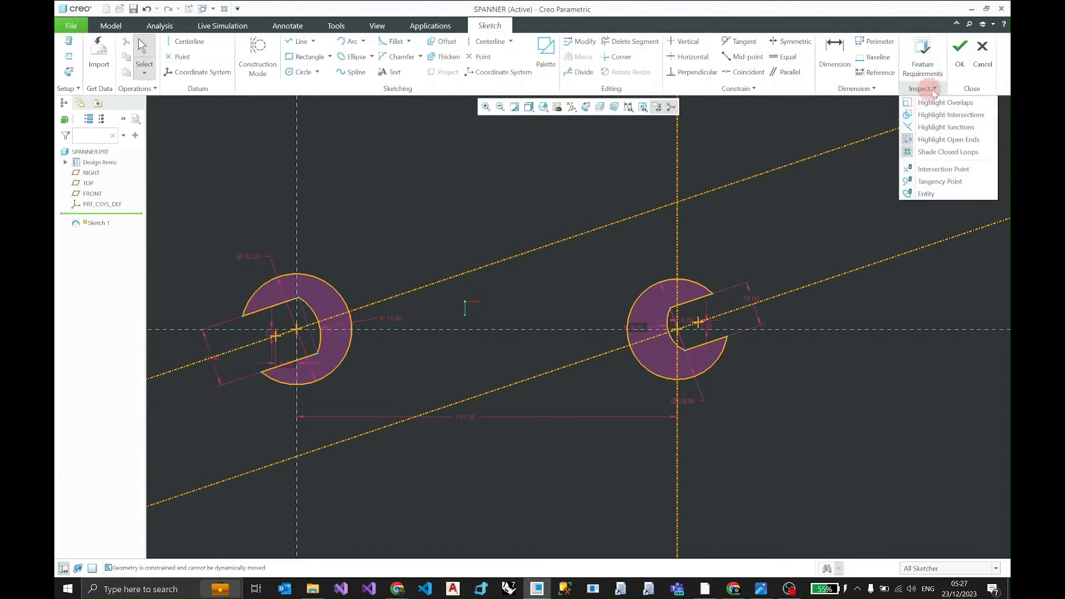
pyautogui.click(938, 142)
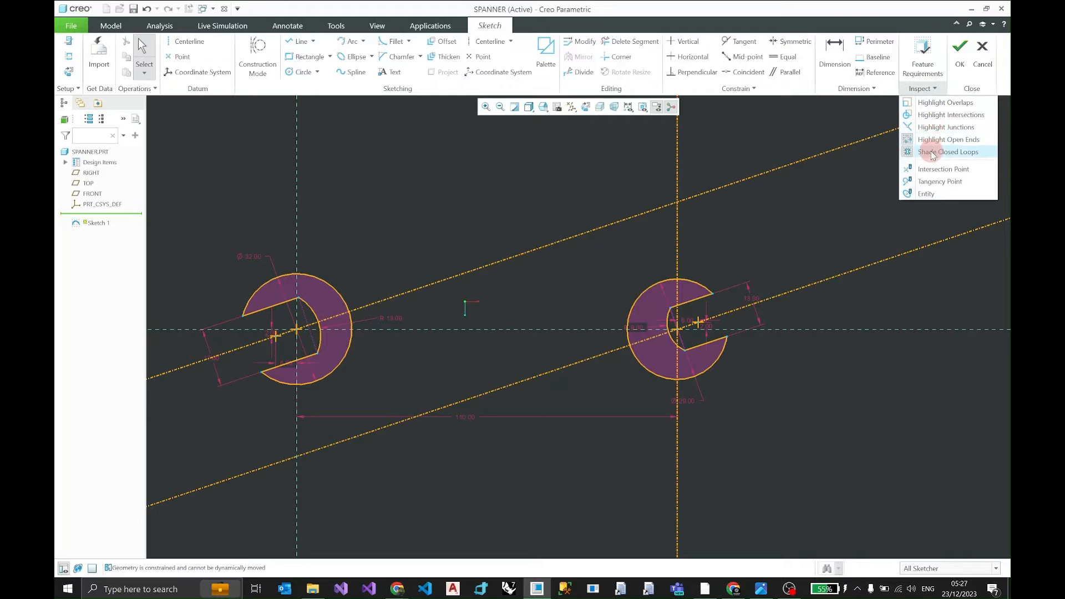
# Step: Check the handle dimensions in Spanner.PNG, then return to the Creo sketch
pyautogui.scroll(-3, 477, 329)
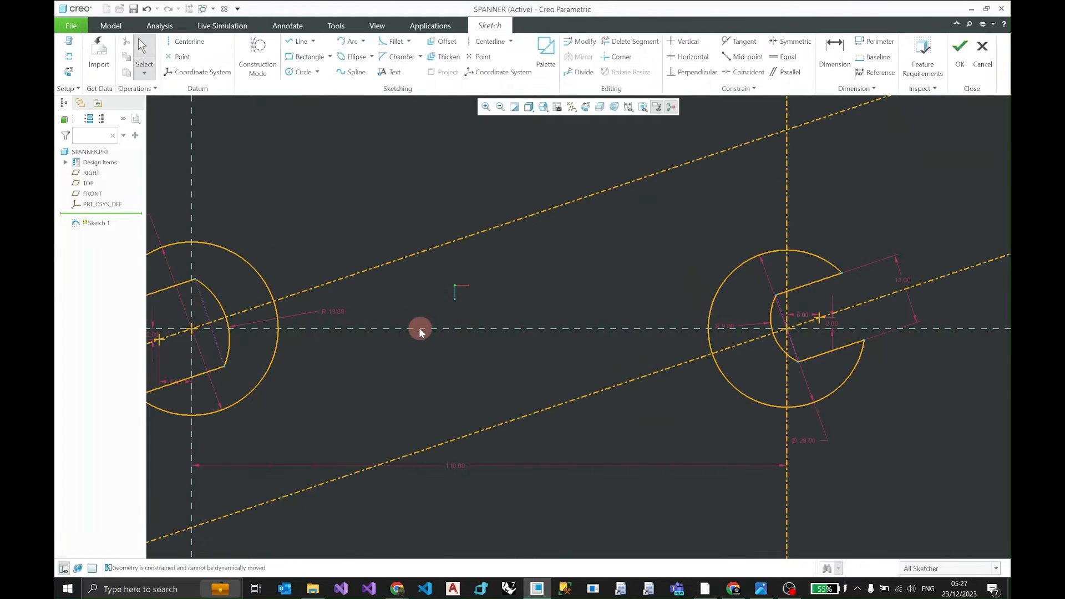
pyautogui.rightClick(747, 582)
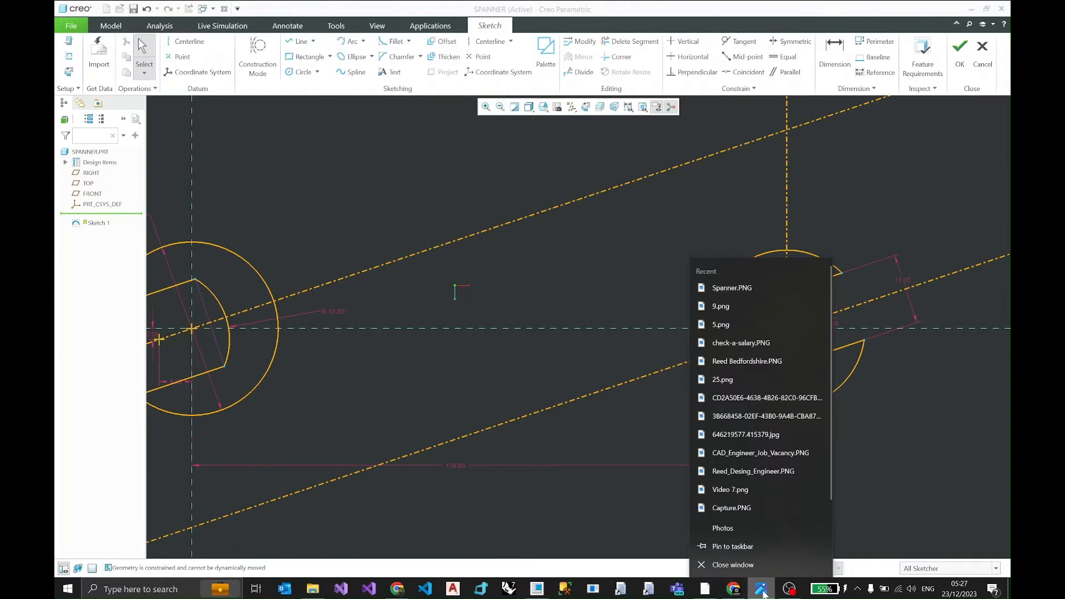
pyautogui.click(761, 588)
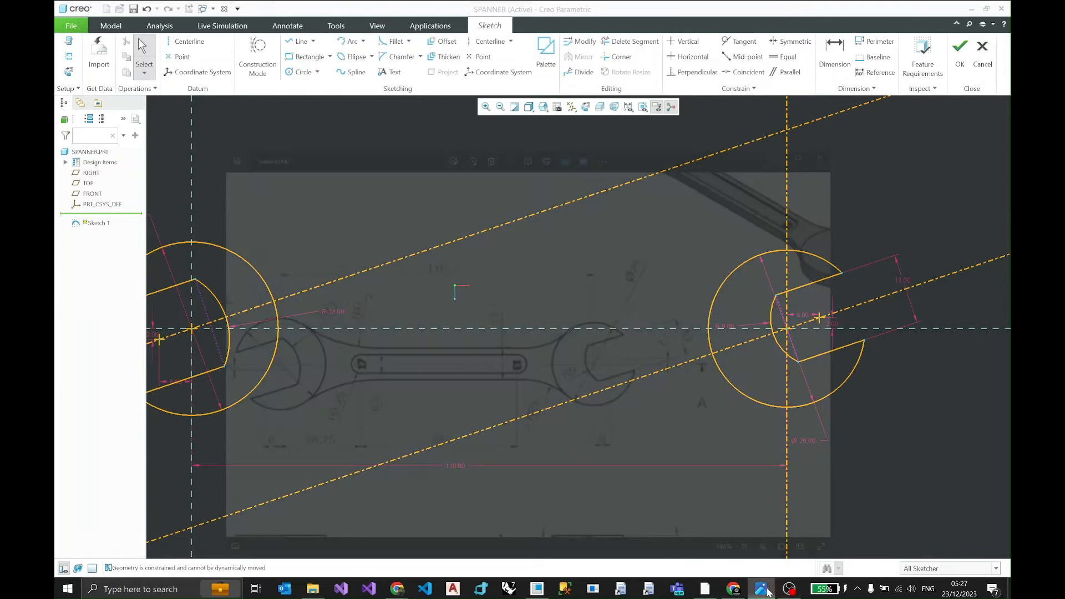
pyautogui.click(761, 519)
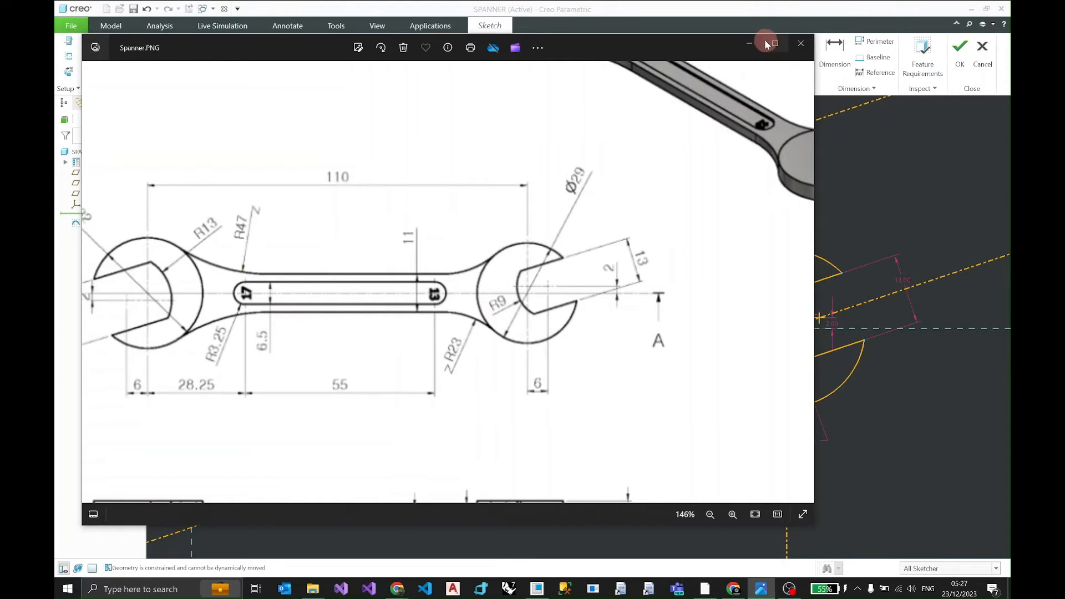
pyautogui.click(750, 43)
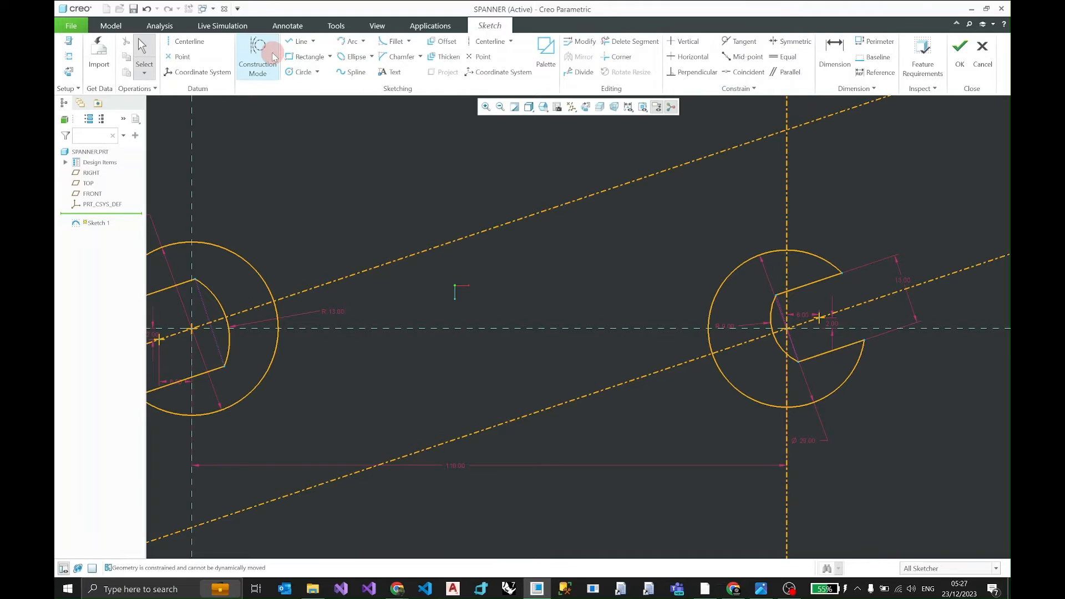
# Step: Draw a horizontal line about 80 mm long between the two head circles, above the horizontal reference, plus a short slanted segment at its right end
pyautogui.click(300, 41)
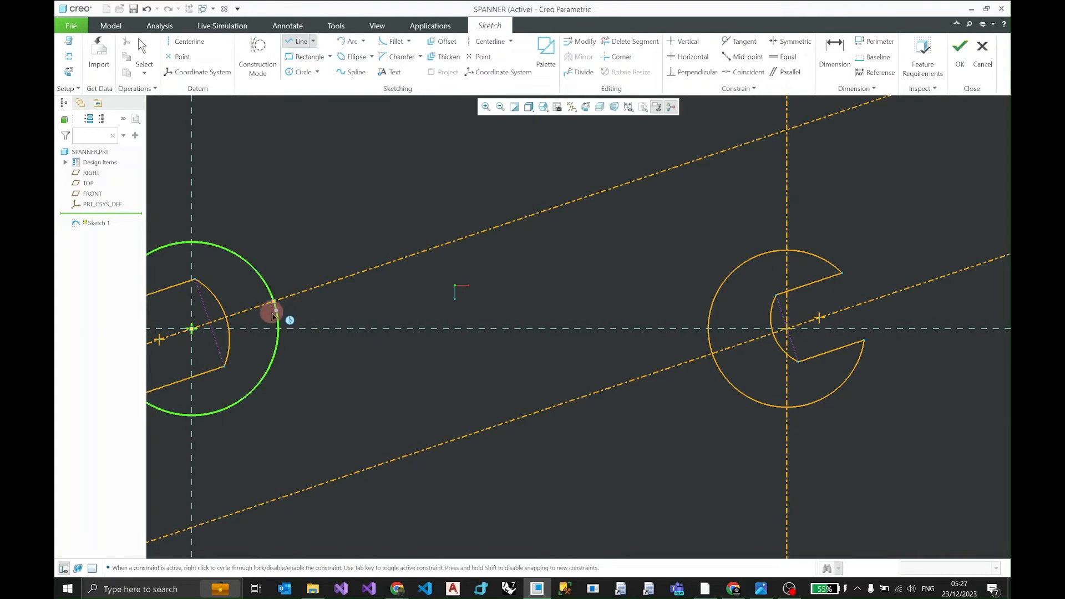
pyautogui.click(276, 314)
pyautogui.middleClick(354, 309)
pyautogui.click(277, 312)
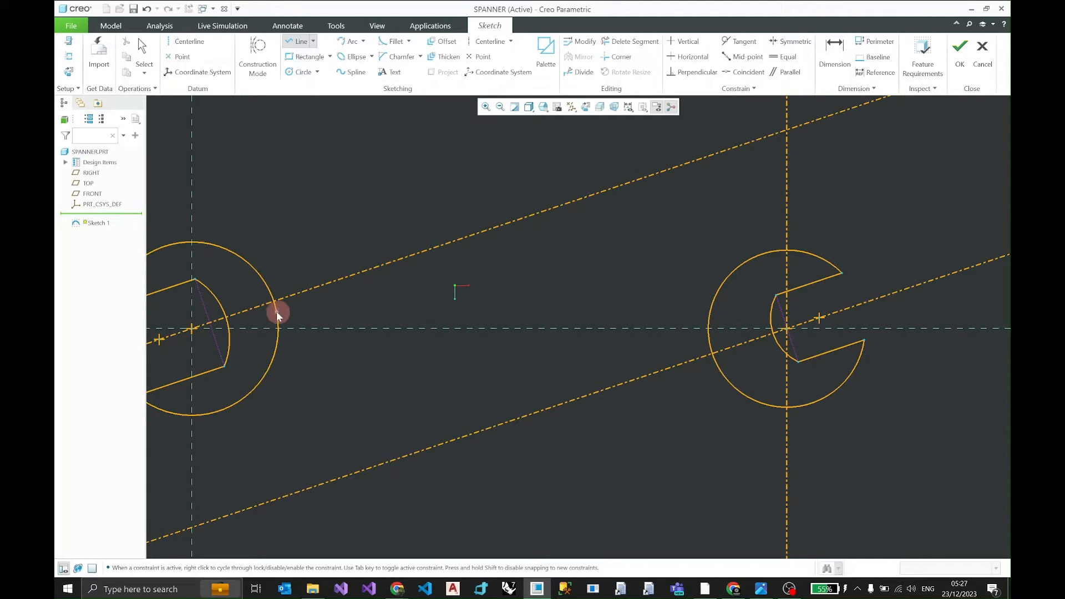
pyautogui.click(707, 312)
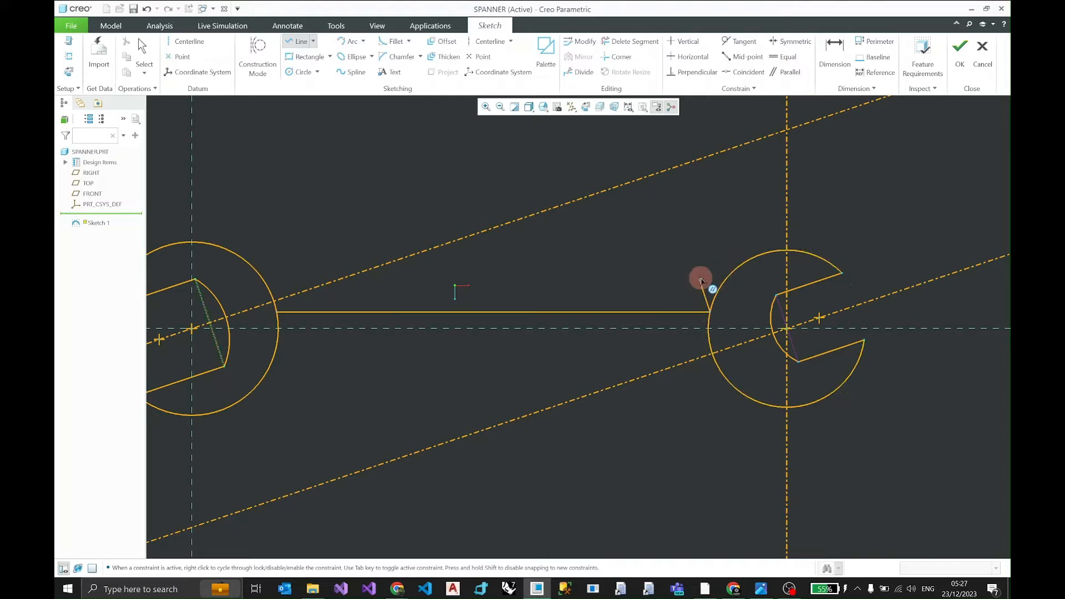
pyautogui.click(701, 280)
pyautogui.middleClick(699, 274)
pyautogui.middleClick(663, 286)
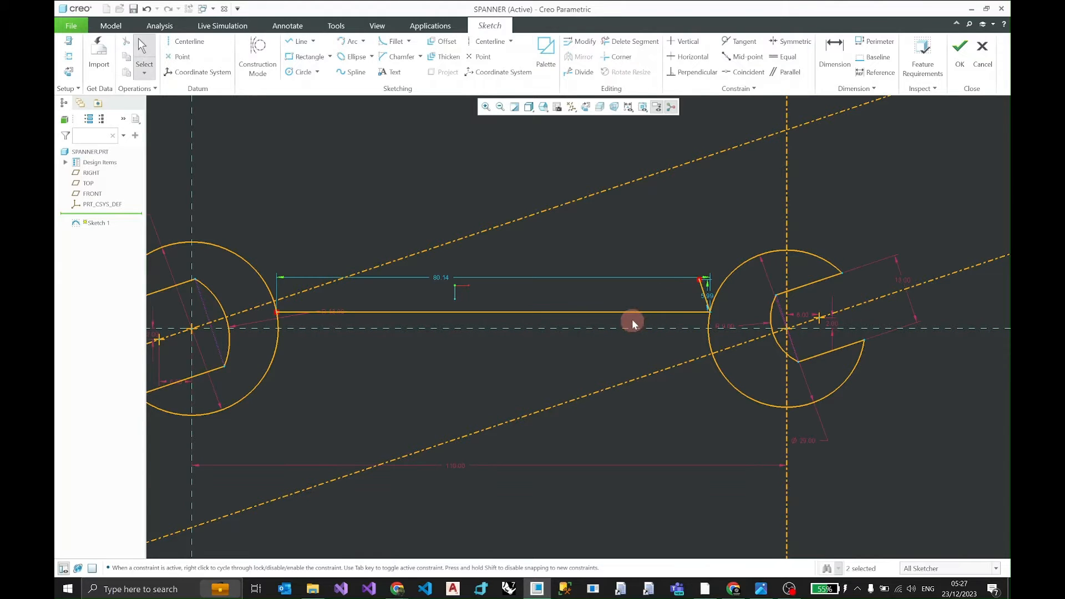
# Step: Try moving the horizontal handle line higher on the head circles, then undo the move
pyautogui.moveTo(583, 312); pyautogui.dragTo(648, 277)
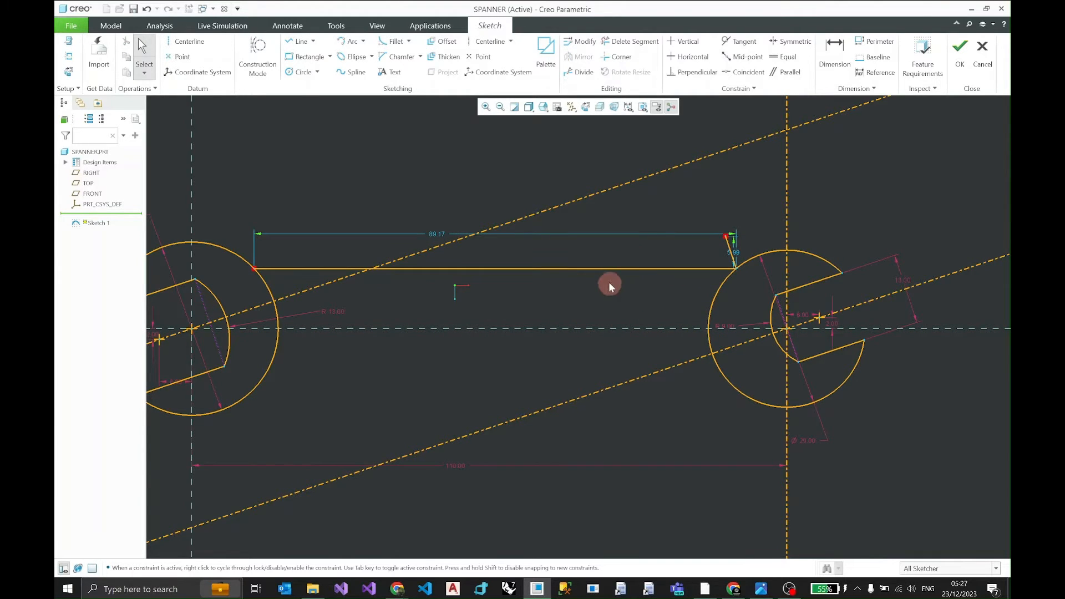
pyautogui.hotkey('ctrl', 'z')
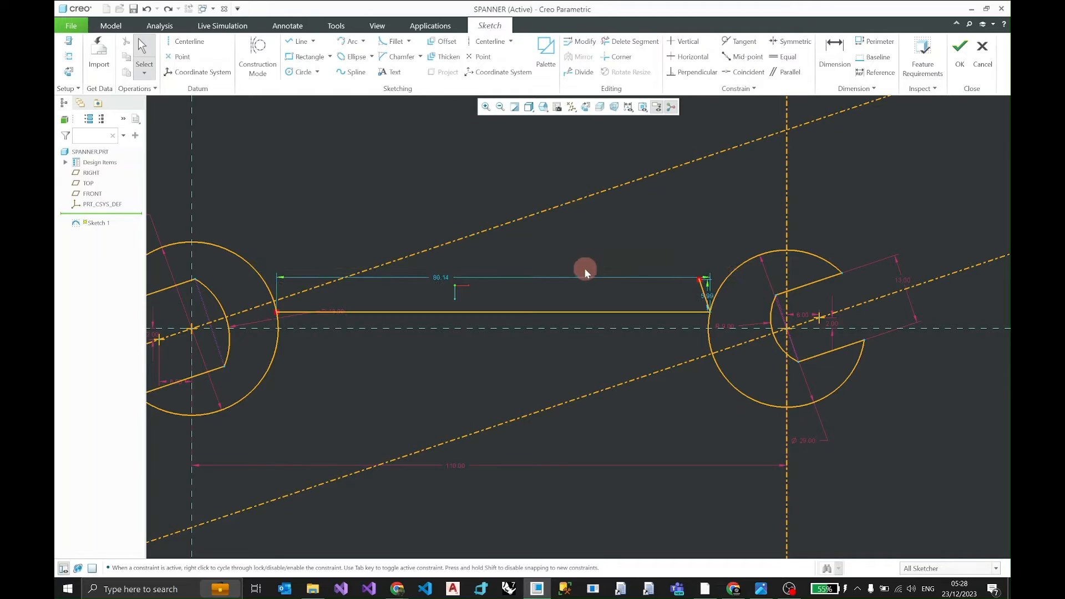
# Step: Delete the short slanted segment at the right end of the handle line and shift the horizontal line slightly higher
pyautogui.click(704, 293)
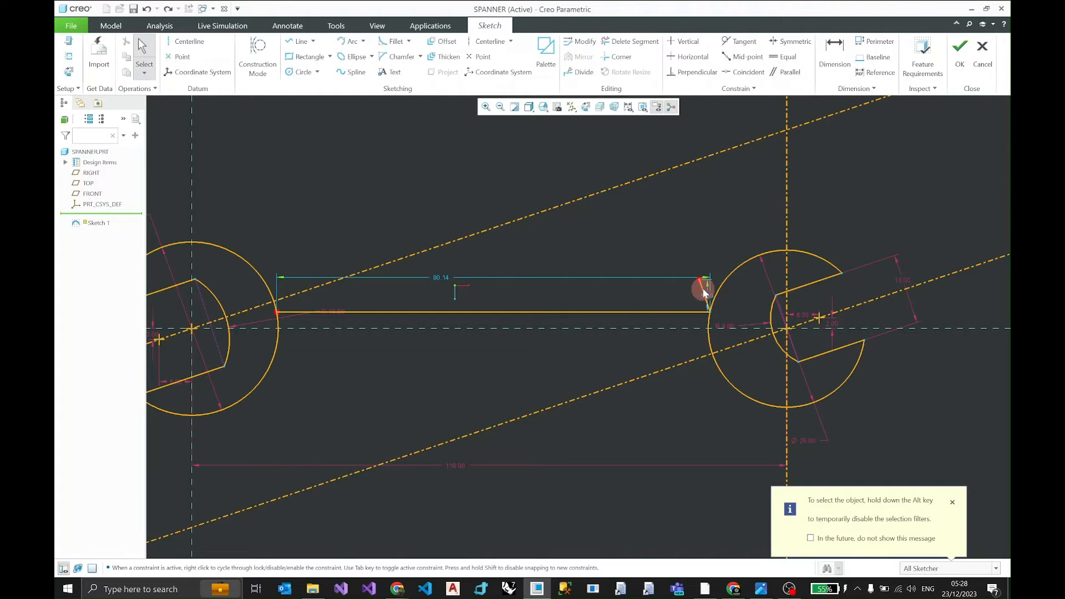
pyautogui.keyDown('alt'); pyautogui.click(703, 293); pyautogui.keyUp('alt')
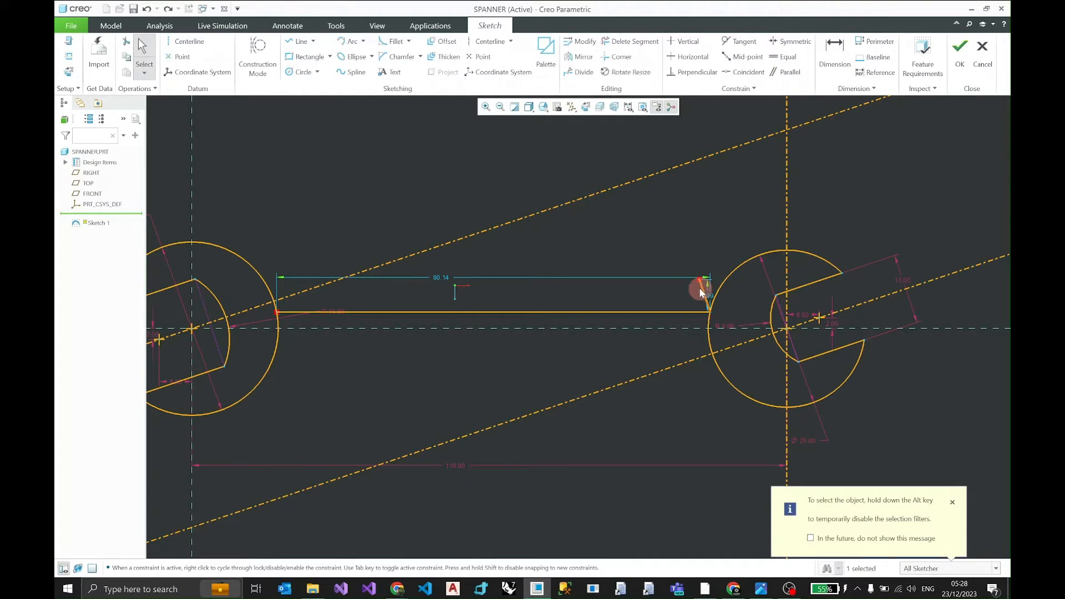
pyautogui.press('Delete')
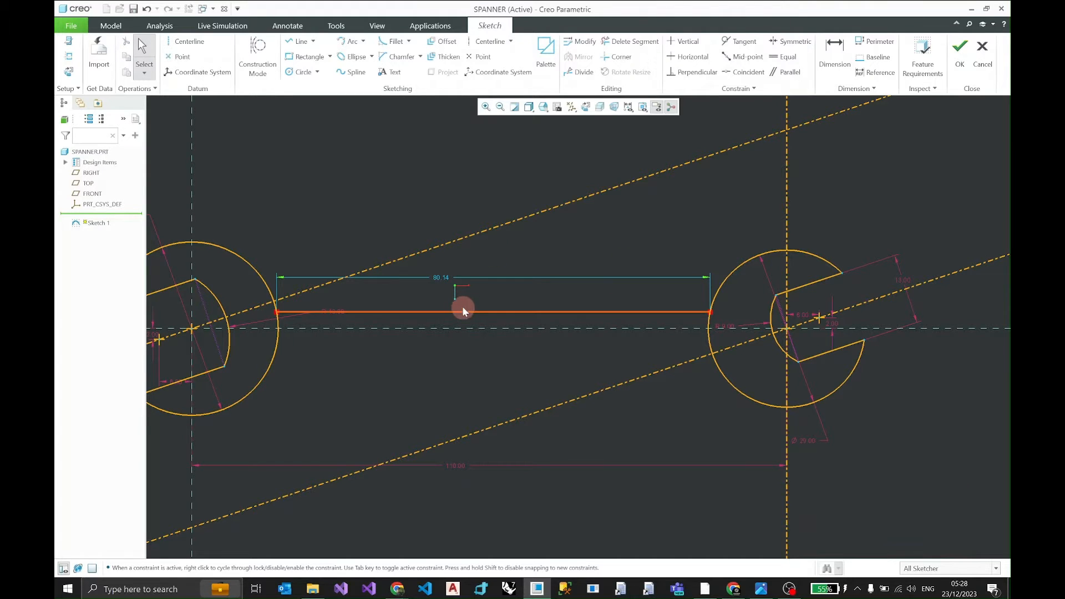
pyautogui.moveTo(462, 308)
pyautogui.mouseDown()
pyautogui.moveTo(476, 307)
pyautogui.moveTo(466, 324)
pyautogui.mouseUp()
pyautogui.moveTo(379, 315); pyautogui.dragTo(388, 304)
# Step: Check the handle width dimension in Spanner.PNG, then return to the Creo sketch
pyautogui.click(438, 465)
pyautogui.click(761, 589)
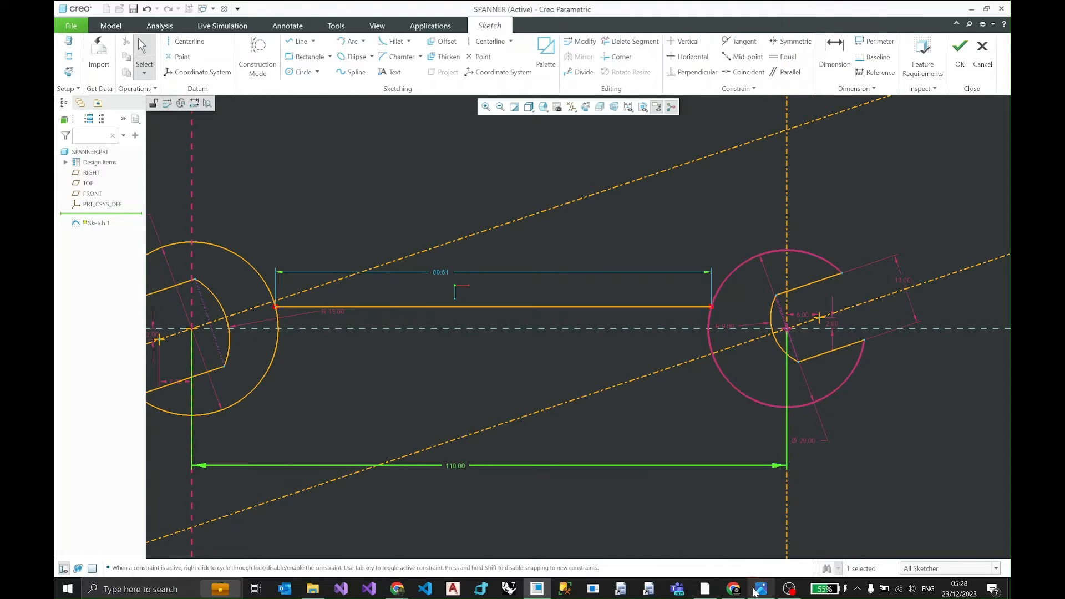
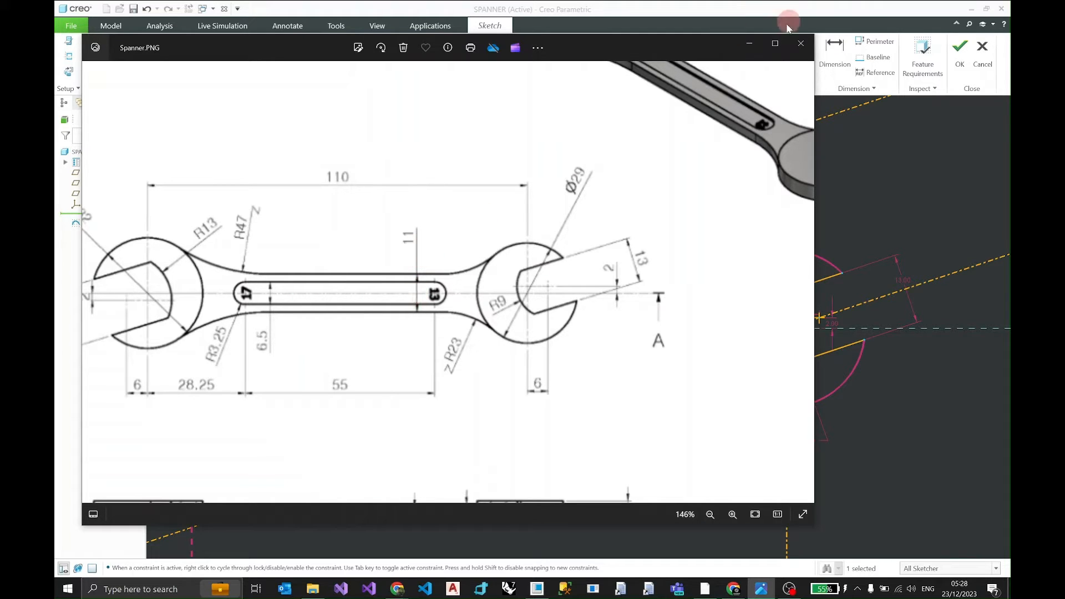
pyautogui.click(756, 42)
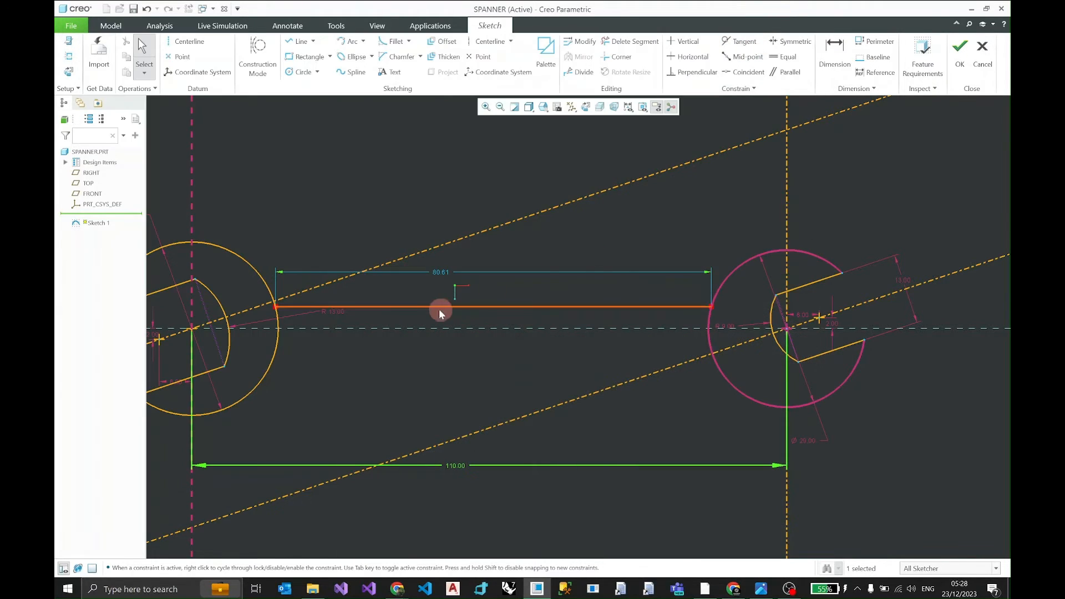
# Step: Dimension the handle line's left end vertically from the left head circle's centre at 5.5 mm and lock the dimension
pyautogui.click(274, 305)
pyautogui.middleClick(275, 305)
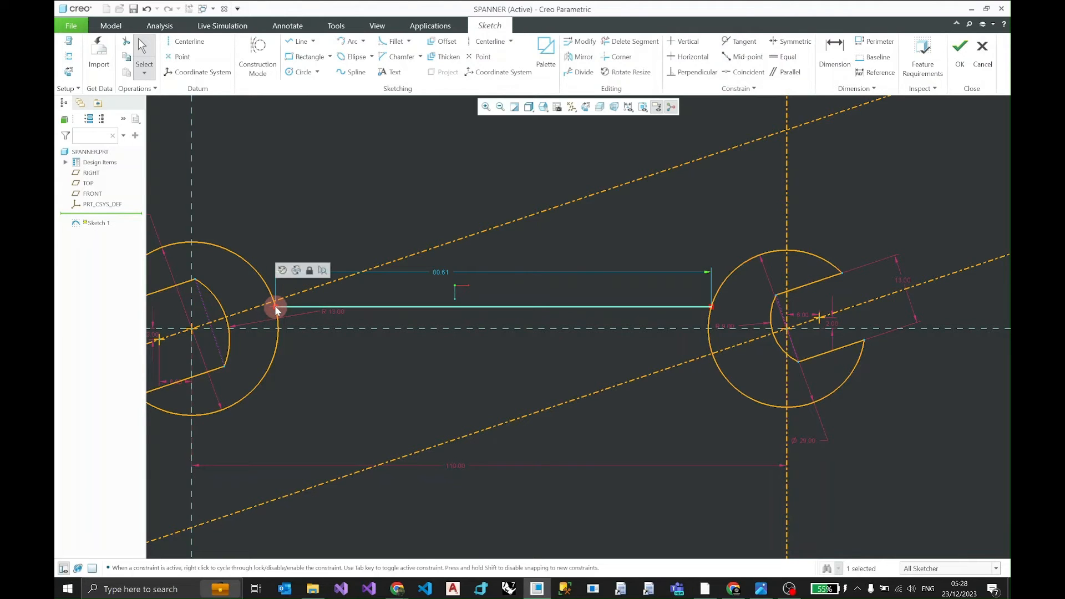
pyautogui.keyDown('ctrl'); pyautogui.click(193, 328); pyautogui.keyUp('ctrl')
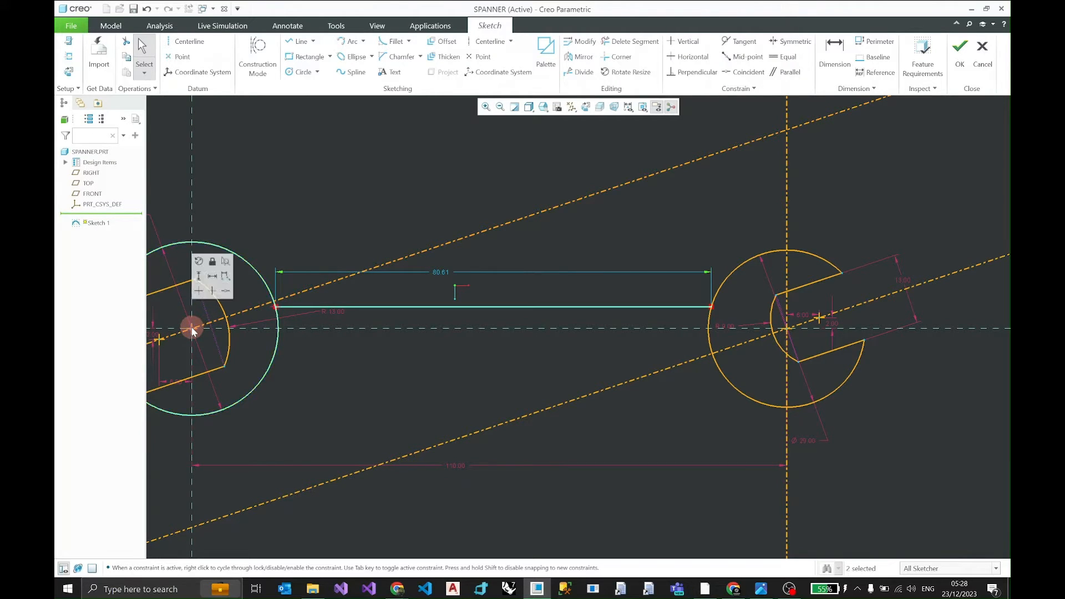
pyautogui.click(200, 280)
pyautogui.write('5.5')
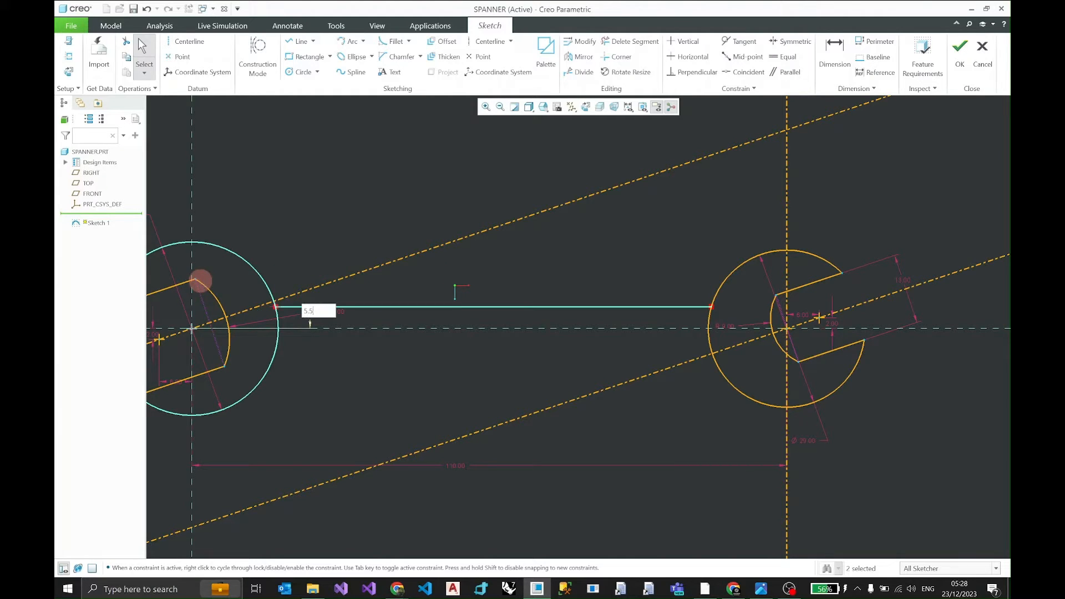
pyautogui.press('Return')
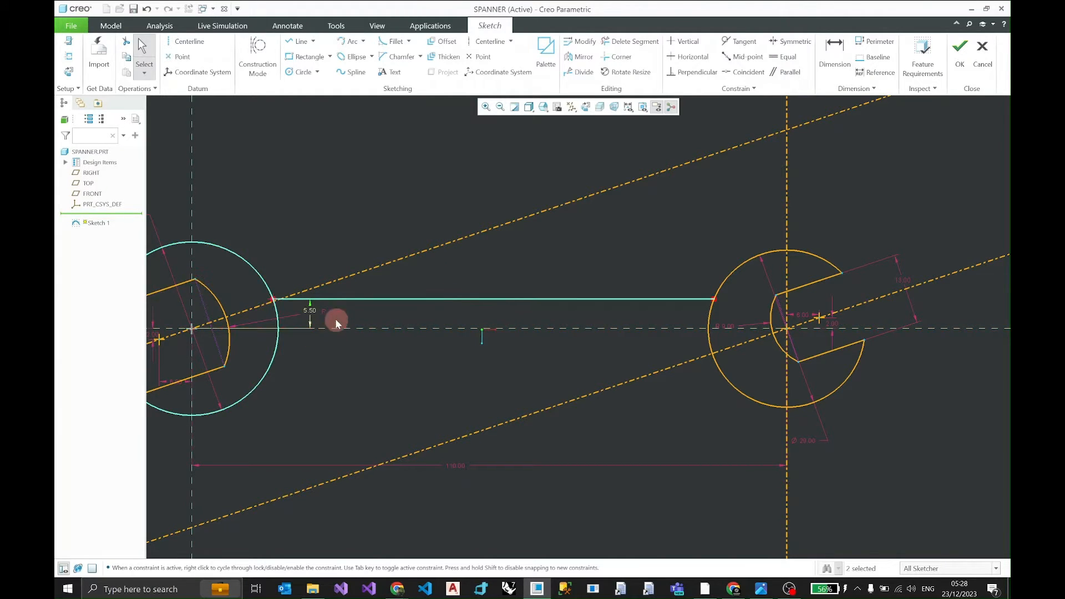
pyautogui.click(310, 310)
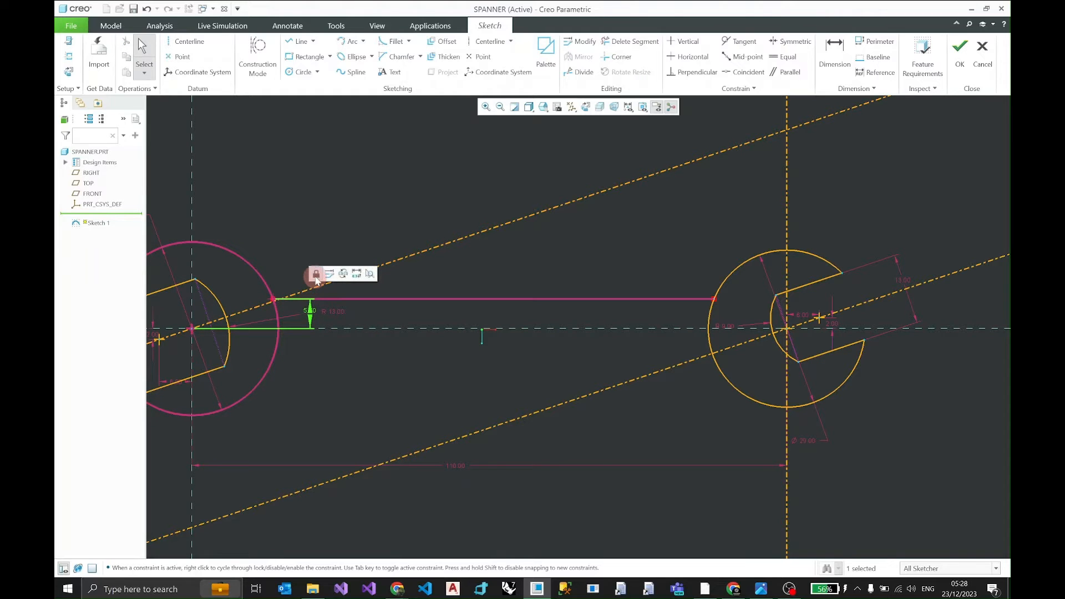
pyautogui.click(314, 273)
# Step: Check the left blend radius in Spanner.PNG, then fillet the handle line into the left head circle with a radius of about 36 mm
pyautogui.click(761, 589)
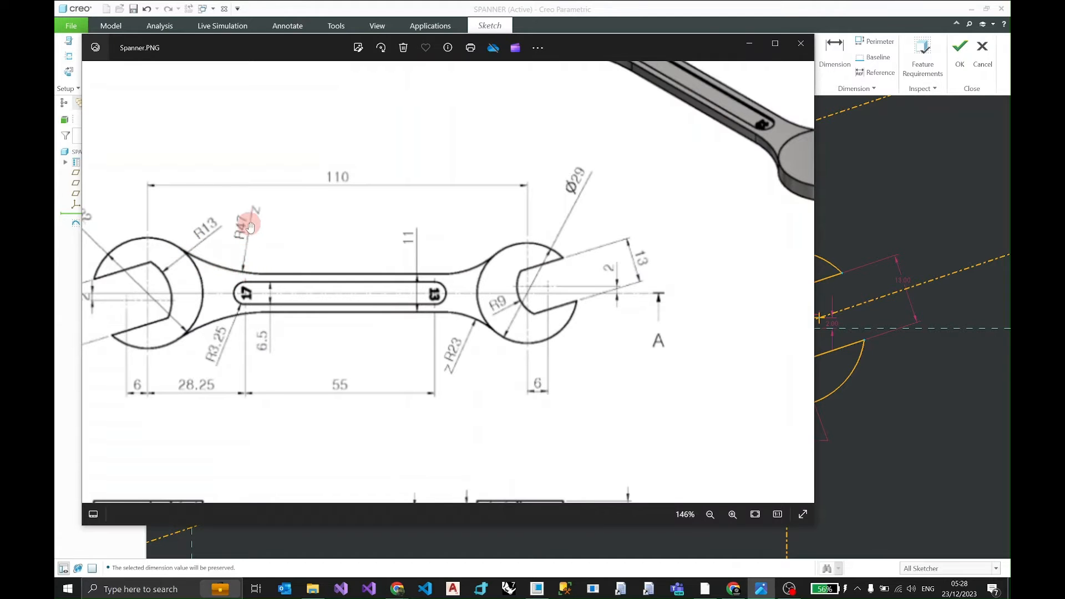
pyautogui.click(748, 44)
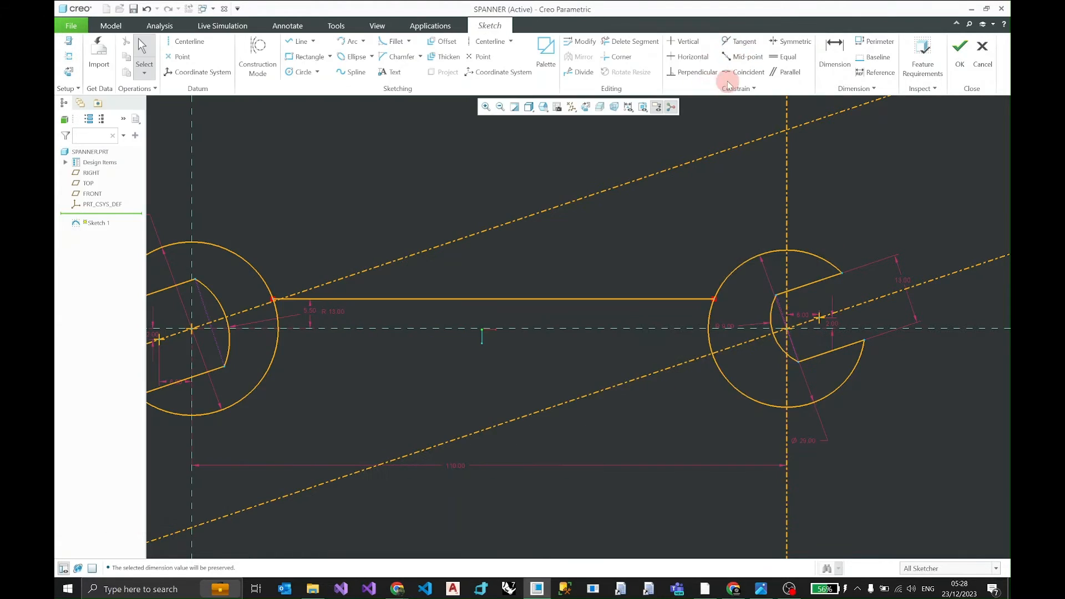
pyautogui.click(395, 45)
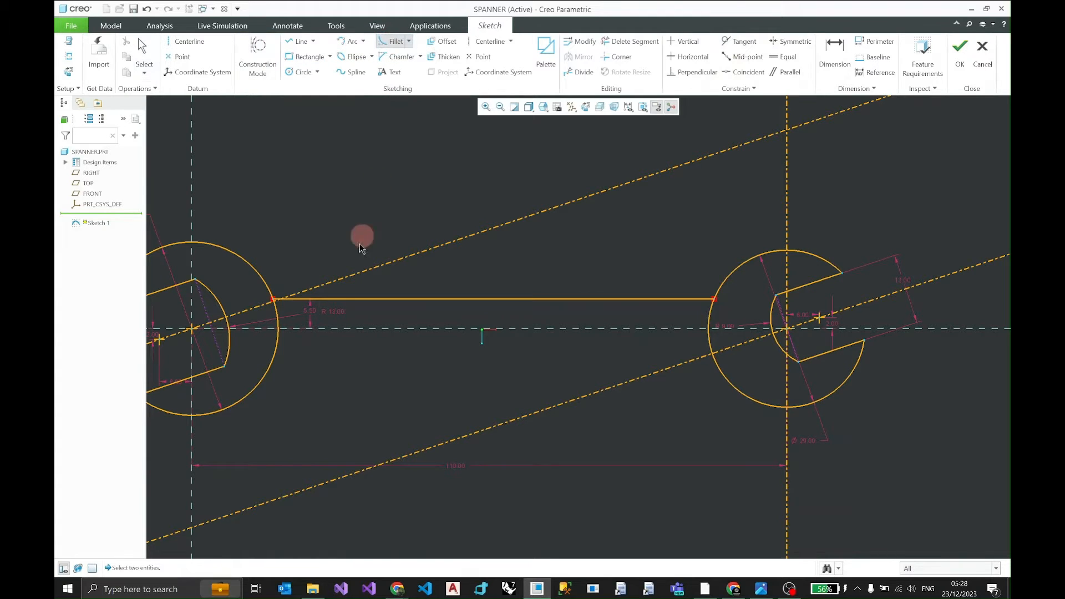
pyautogui.click(359, 299)
pyautogui.click(251, 262)
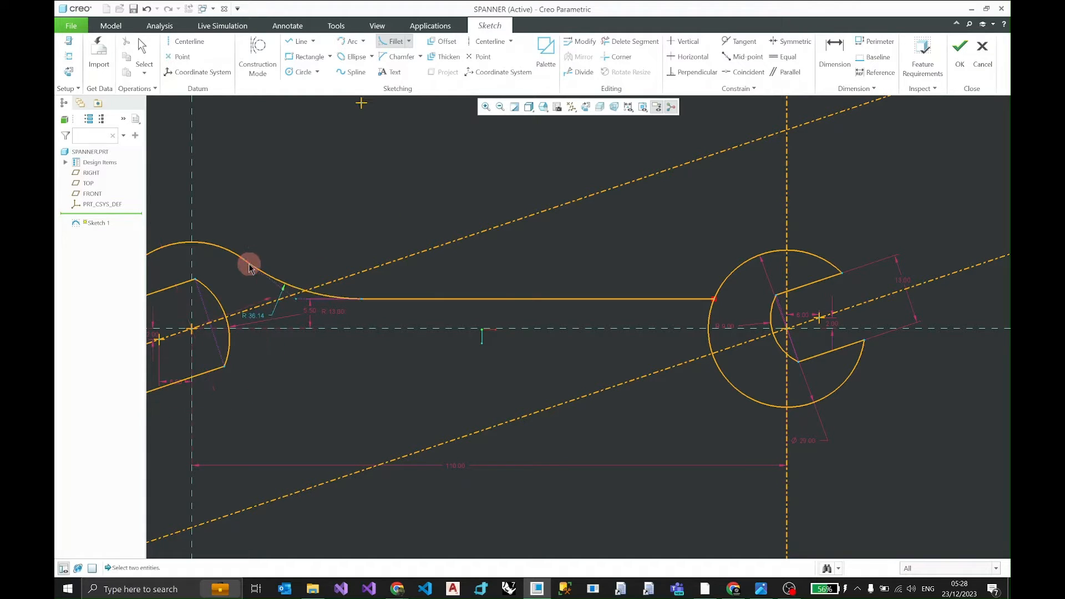
pyautogui.middleClick(254, 316)
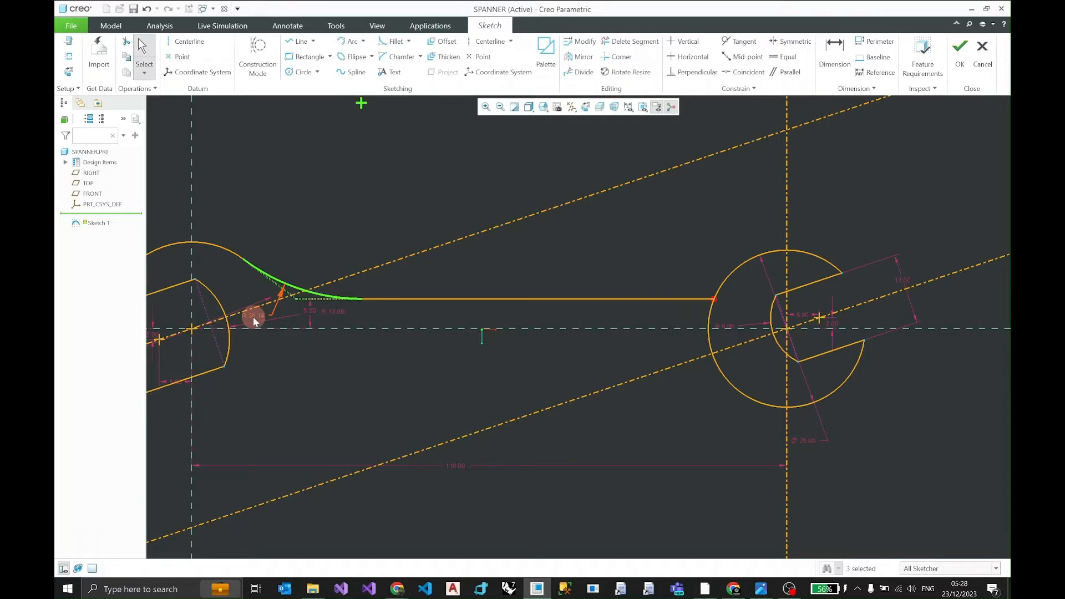
# Step: Move the left fillet's radius dimension above the profile, set it to 47 mm and lock it
pyautogui.click(251, 317)
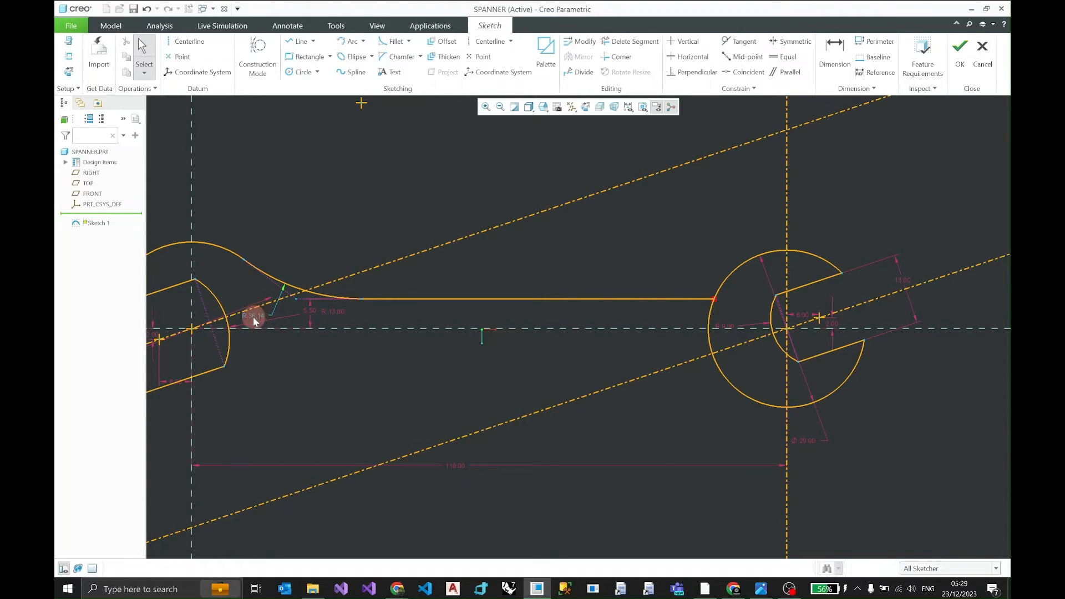
pyautogui.moveTo(253, 317); pyautogui.dragTo(329, 213)
pyautogui.doubleClick(330, 214)
pyautogui.write('47')
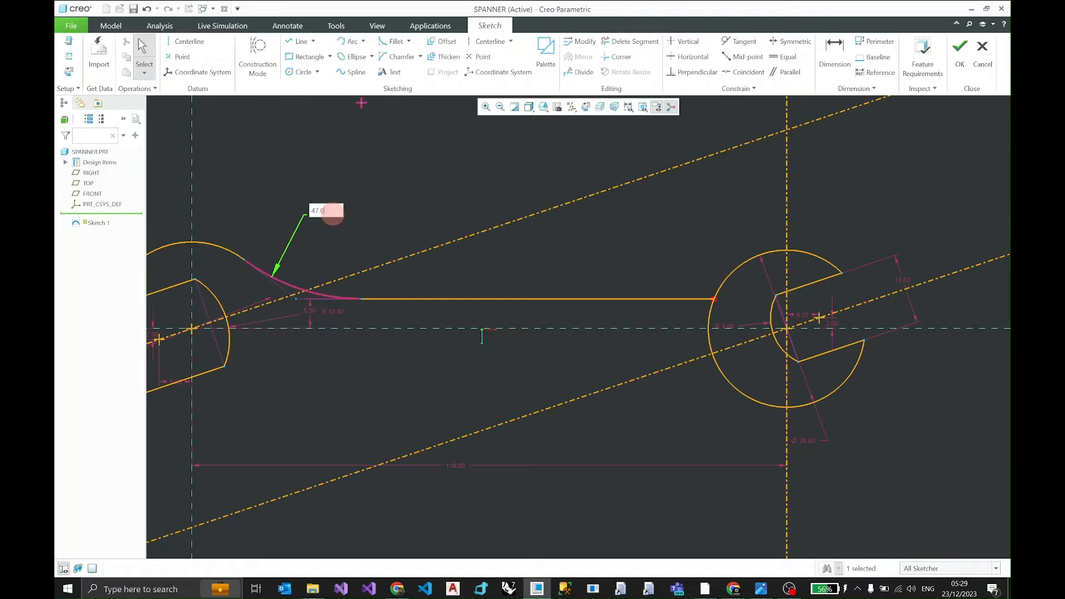
pyautogui.press('Return')
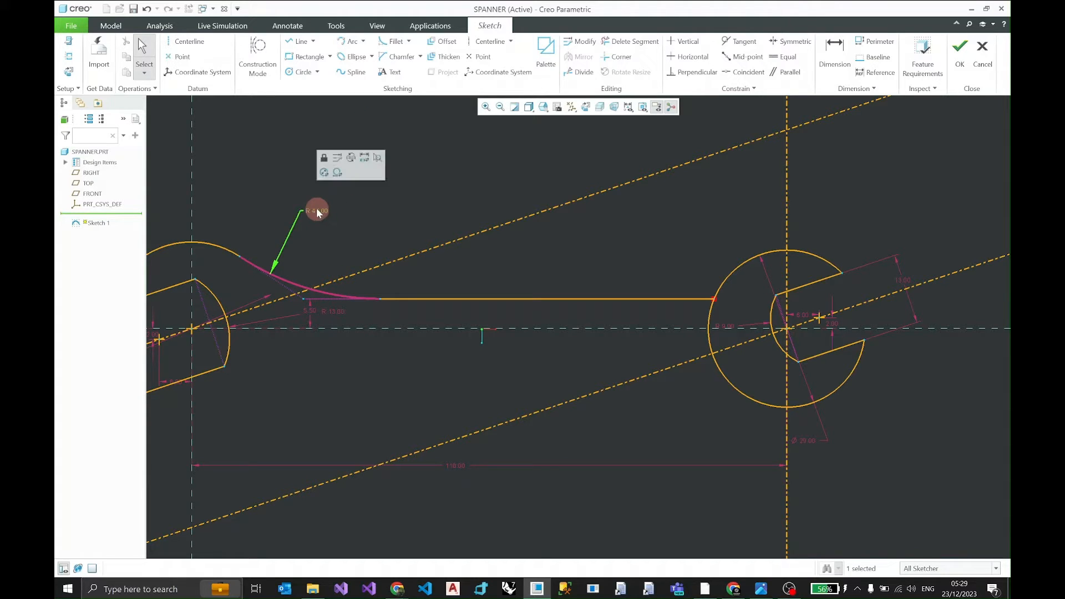
pyautogui.click(327, 158)
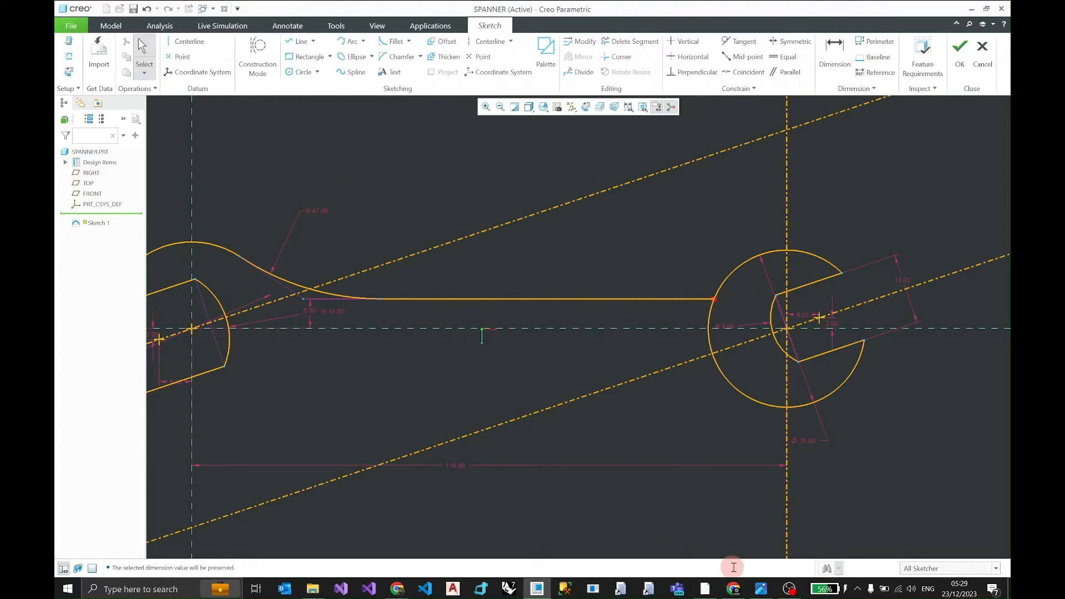
# Step: Check the right blend radius in Spanner.PNG, then fillet the handle line into the right head circle with a radius of about 6 mm
pyautogui.click(764, 590)
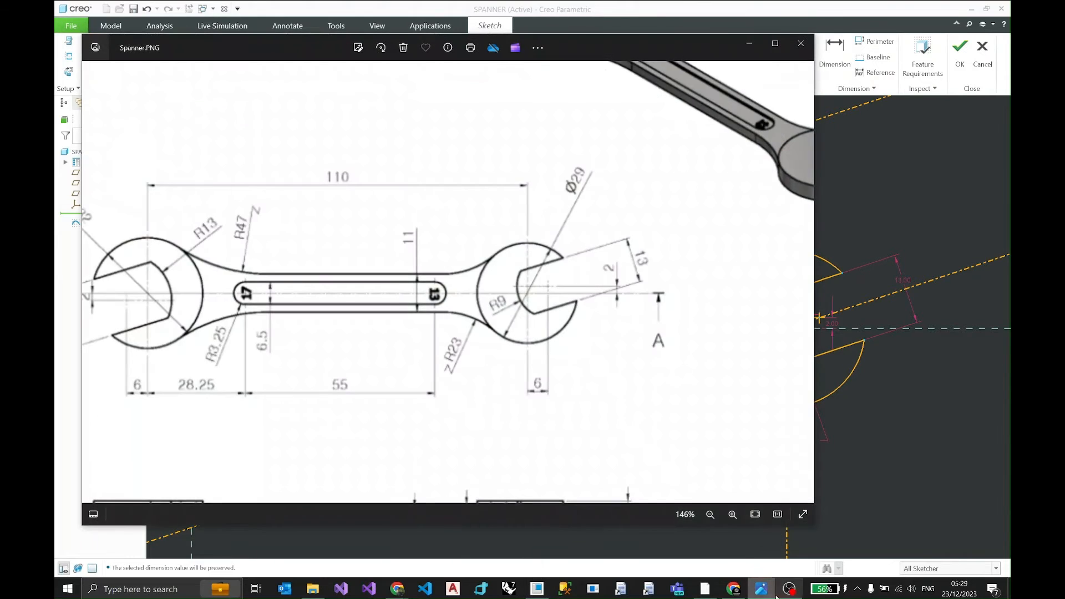
pyautogui.click(749, 44)
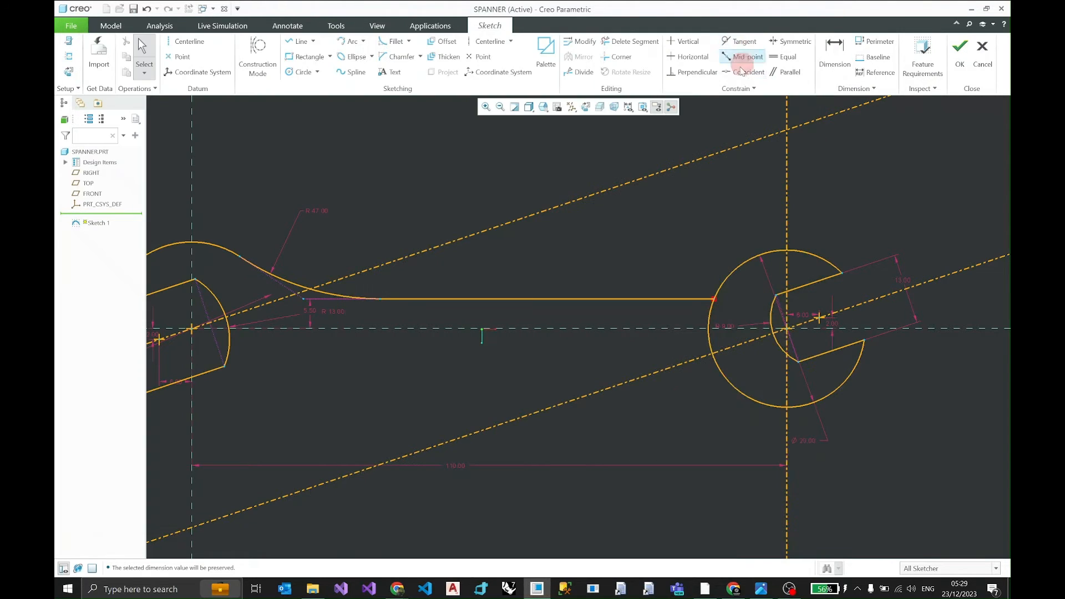
pyautogui.click(396, 42)
pyautogui.click(697, 300)
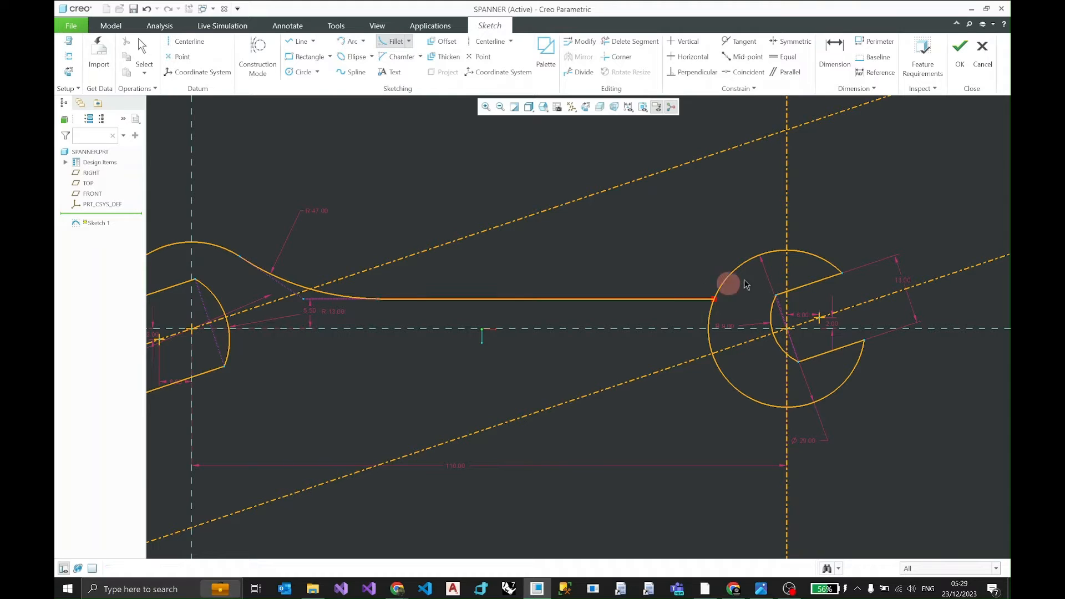
pyautogui.click(734, 277)
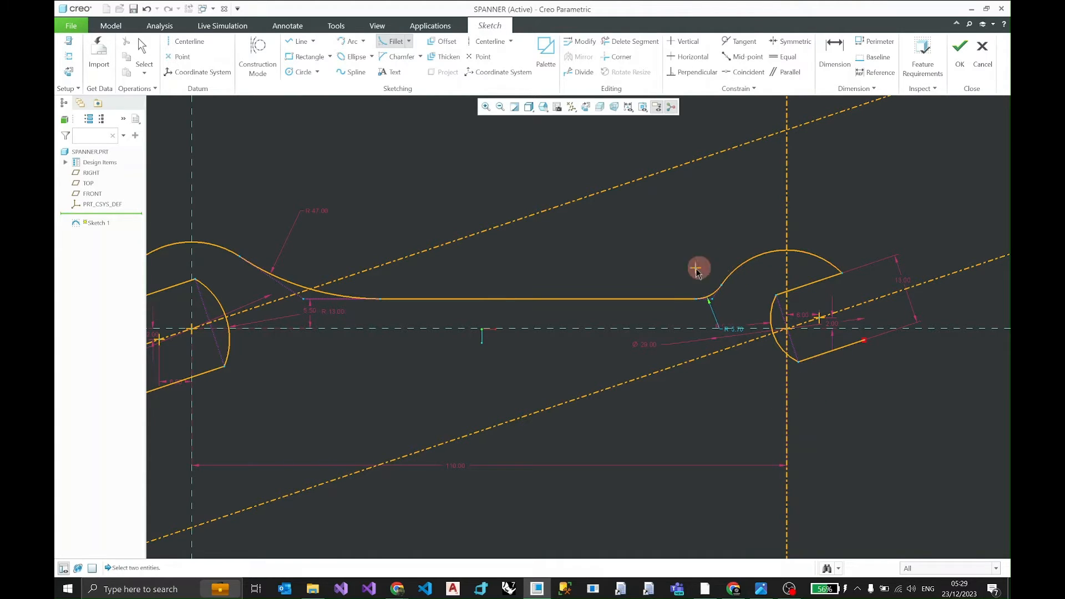
pyautogui.middleClick(734, 331)
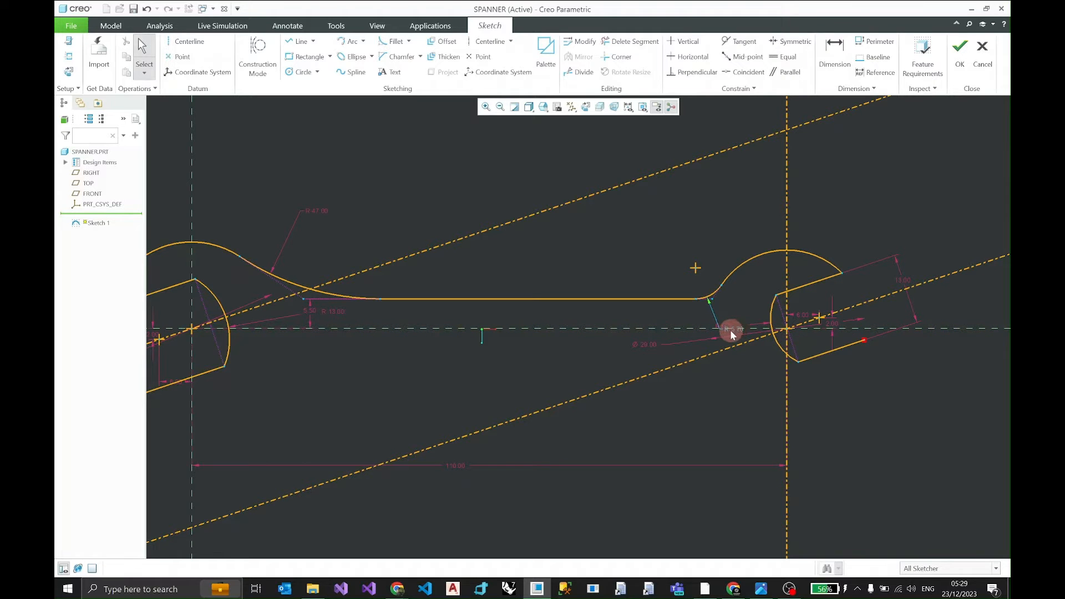
# Step: Move the right fillet's radius dimension above the profile, set it to 23 mm and lock it
pyautogui.scroll(-2, 733, 324)
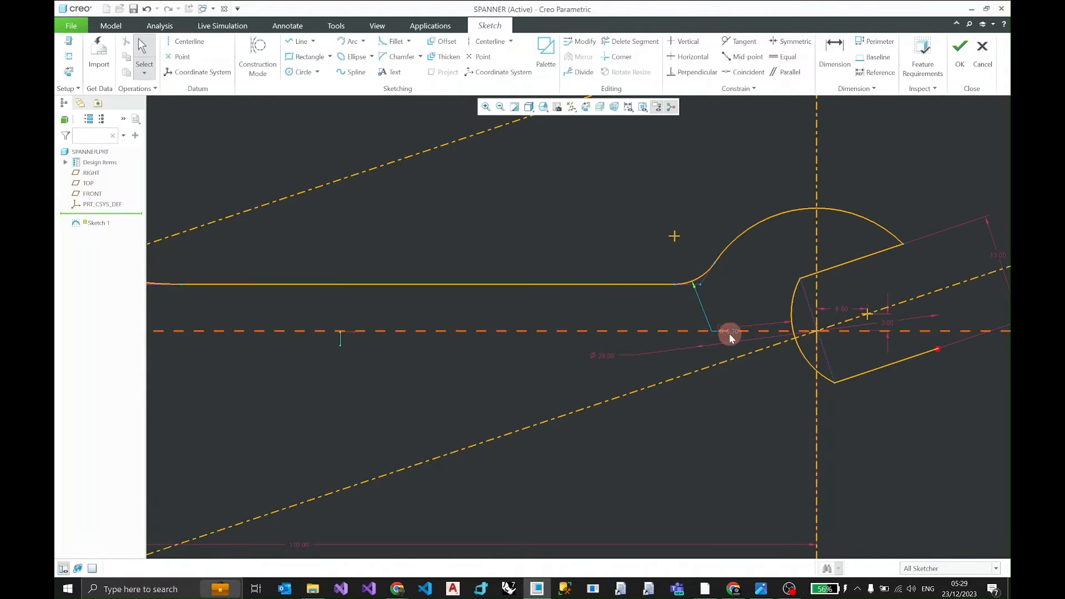
pyautogui.moveTo(729, 333); pyautogui.dragTo(621, 181)
pyautogui.doubleClick(621, 181)
pyautogui.write('23')
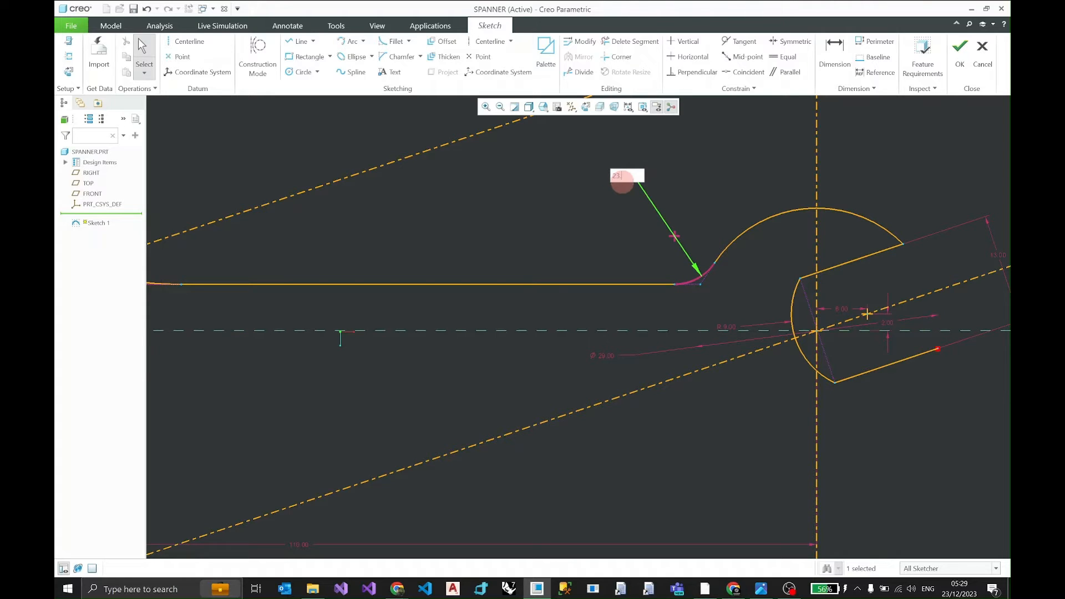
pyautogui.press('Return')
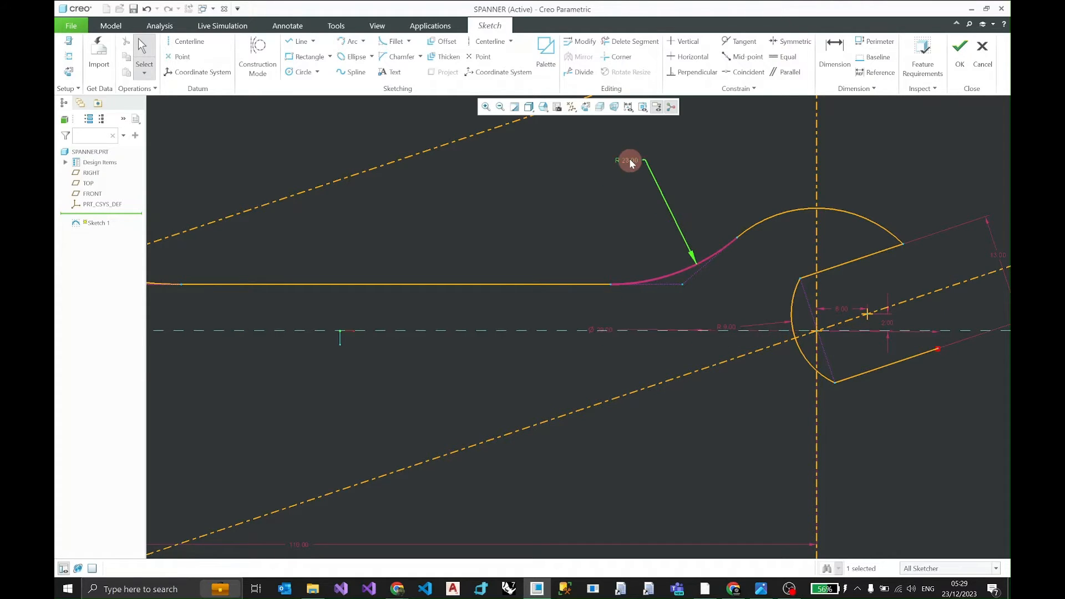
pyautogui.click(641, 107)
# Step: Mirror the upper handle line, both fillets and both upper head arcs about the horizontal reference line
pyautogui.scroll(-4, 559, 250)
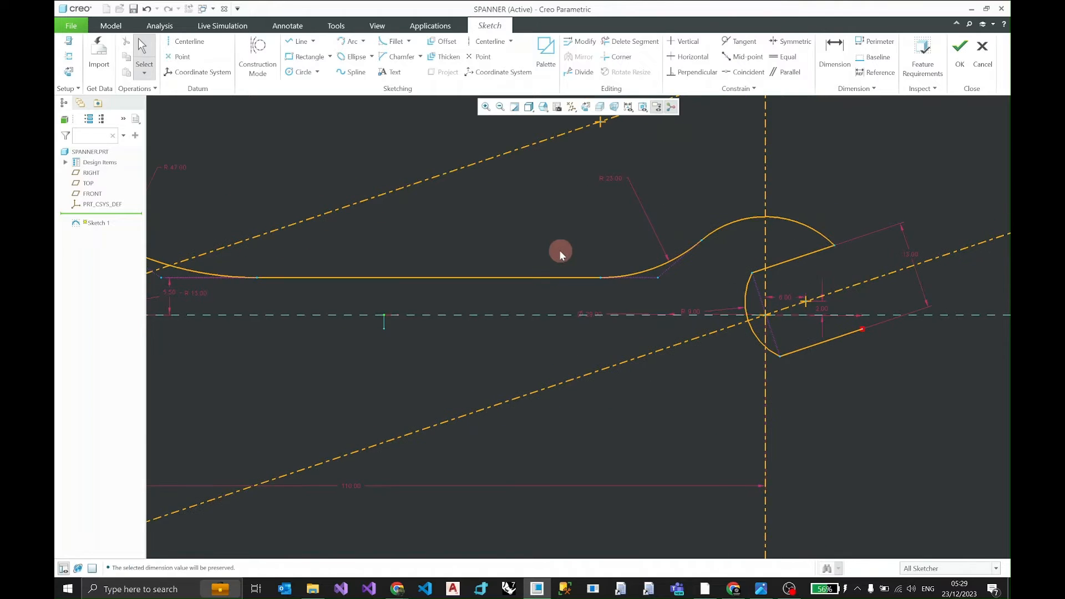
pyautogui.moveTo(488, 233)
pyautogui.keyDown('shift'); pyautogui.mouseDown(button='middle')
pyautogui.moveTo(574, 312)
pyautogui.moveTo(549, 269)
pyautogui.mouseUp(button='middle'); pyautogui.keyUp('shift')
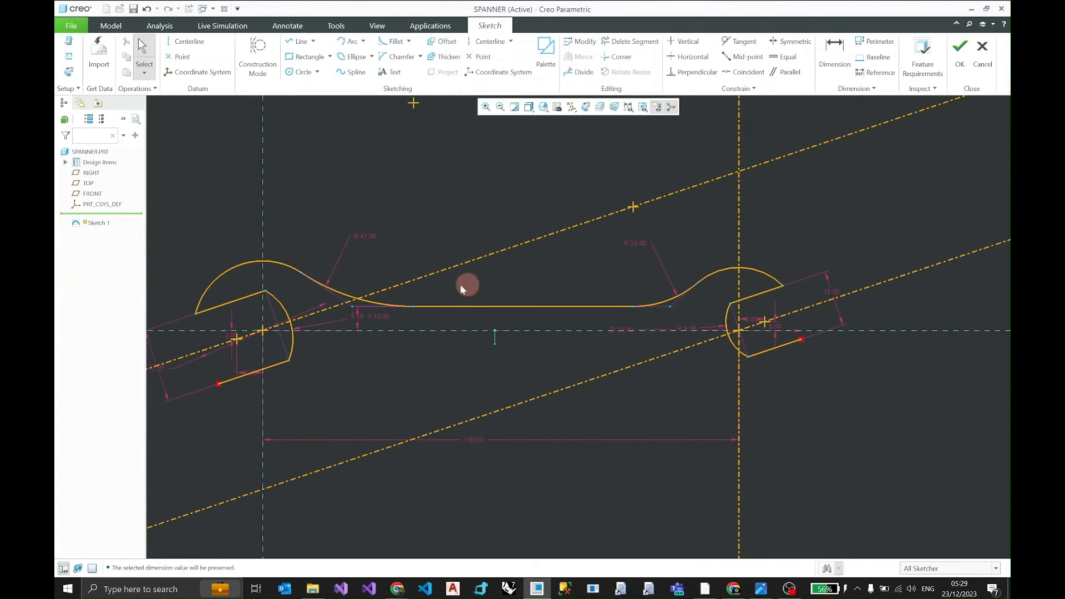
pyautogui.click(342, 294)
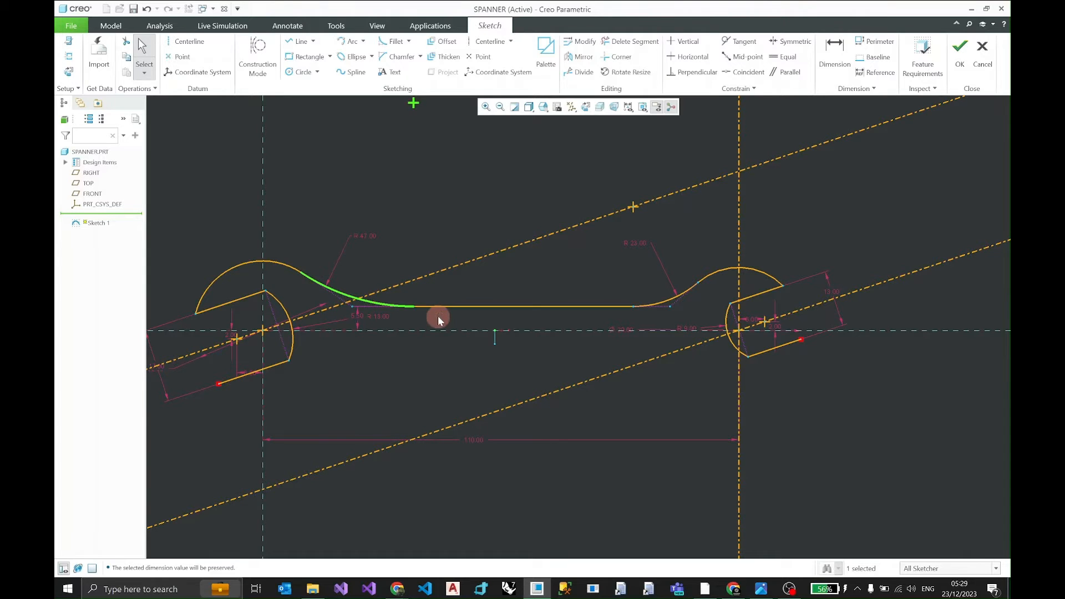
pyautogui.keyDown('ctrl'); pyautogui.click(284, 266); pyautogui.keyUp('ctrl')
pyautogui.keyDown('ctrl'); pyautogui.click(527, 305); pyautogui.keyUp('ctrl')
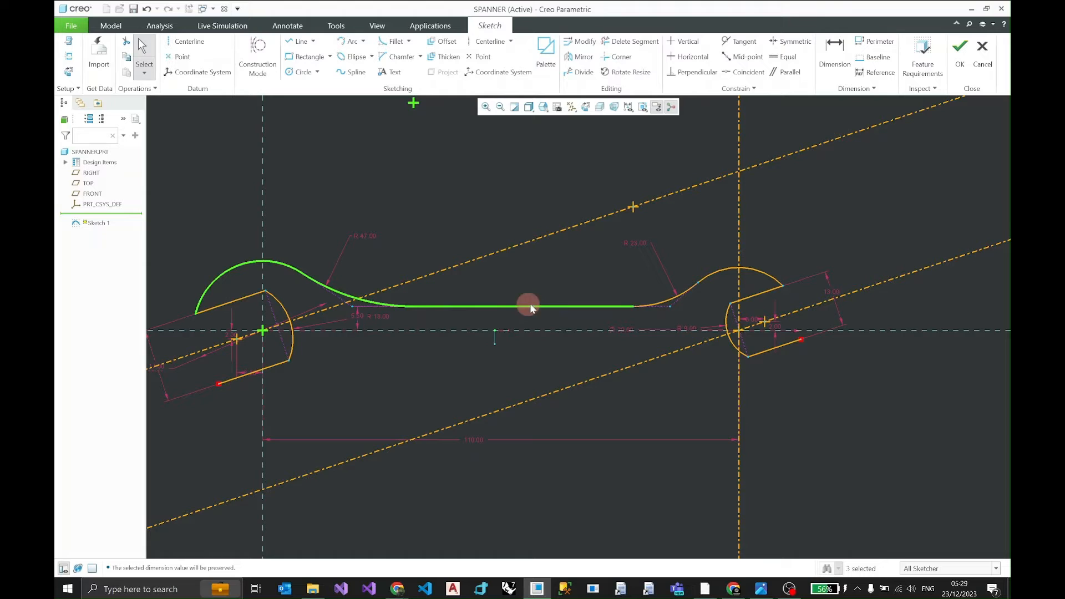
pyautogui.keyDown('ctrl'); pyautogui.click(664, 300); pyautogui.keyUp('ctrl')
pyautogui.keyDown('ctrl'); pyautogui.click(724, 271); pyautogui.keyUp('ctrl')
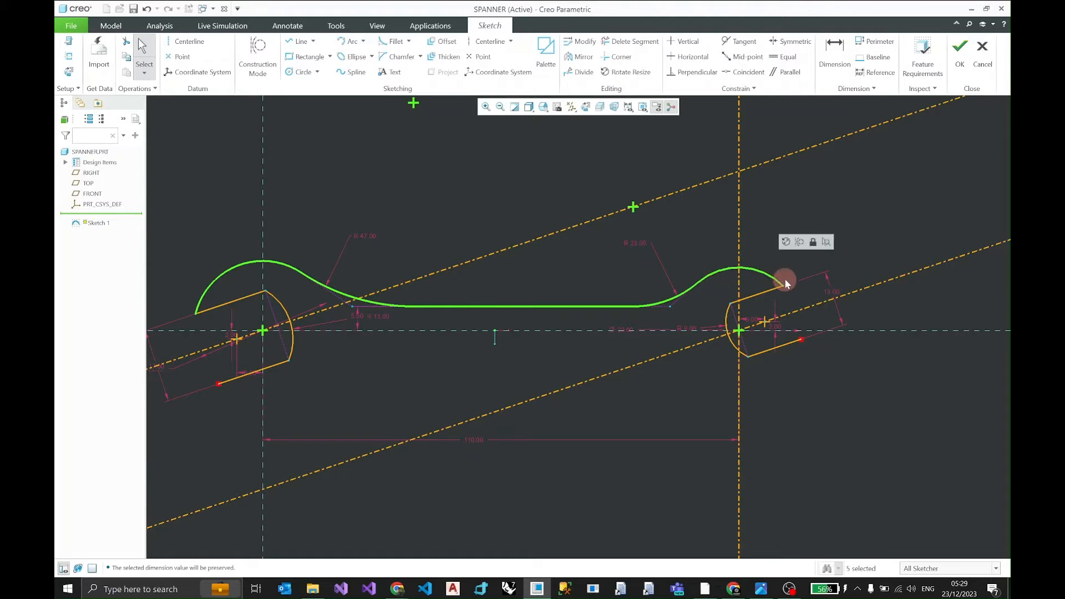
pyautogui.click(571, 57)
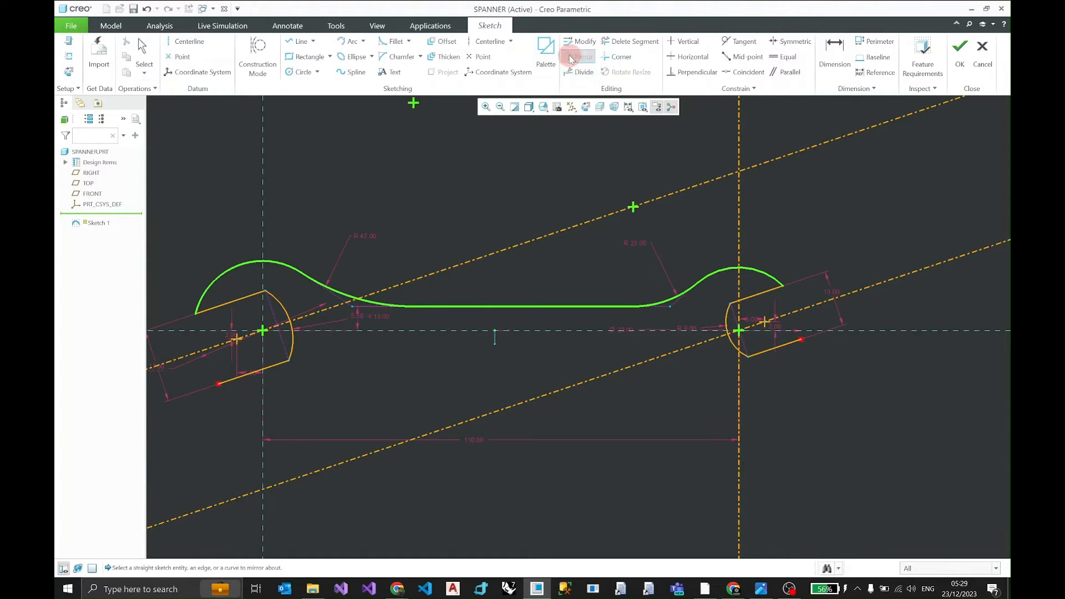
pyautogui.click(544, 330)
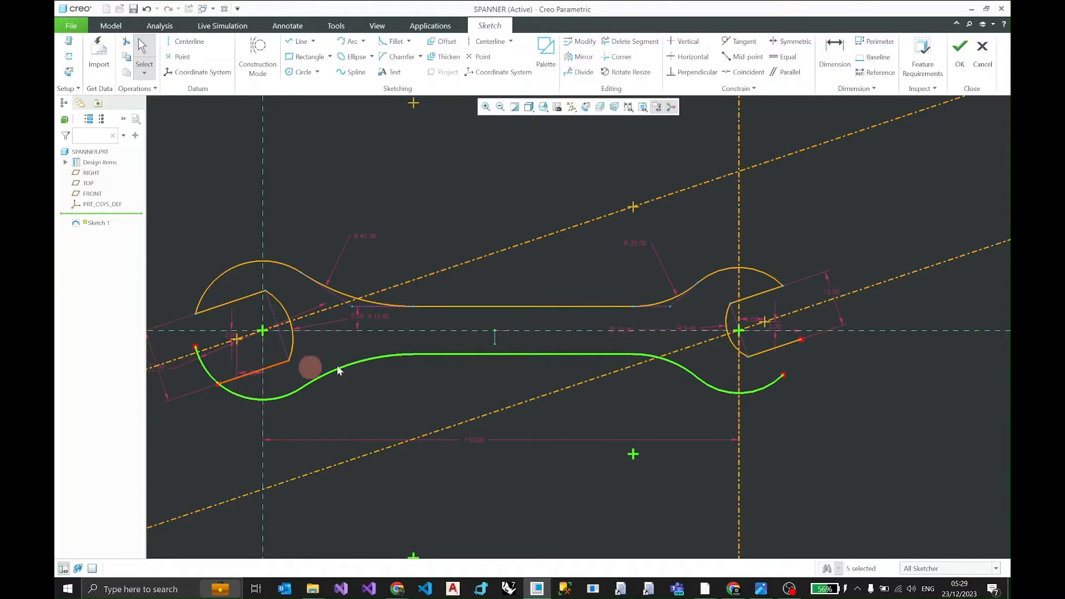
pyautogui.click(608, 319)
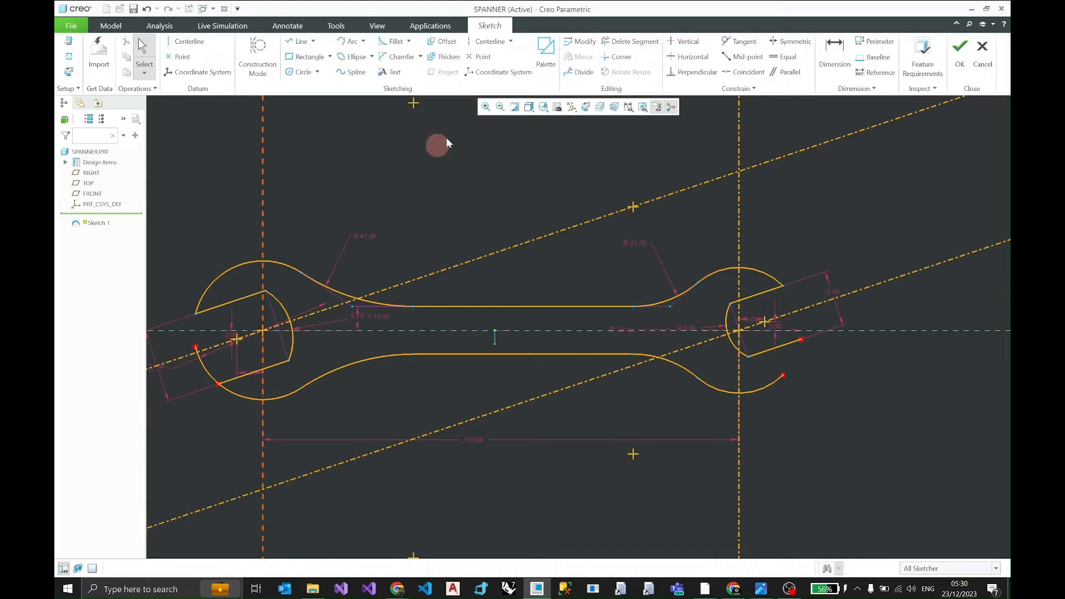
# Step: Trim away the excess mirrored arc beyond the lower jaw edge of the left head using Delete Segment
pyautogui.click(651, 42)
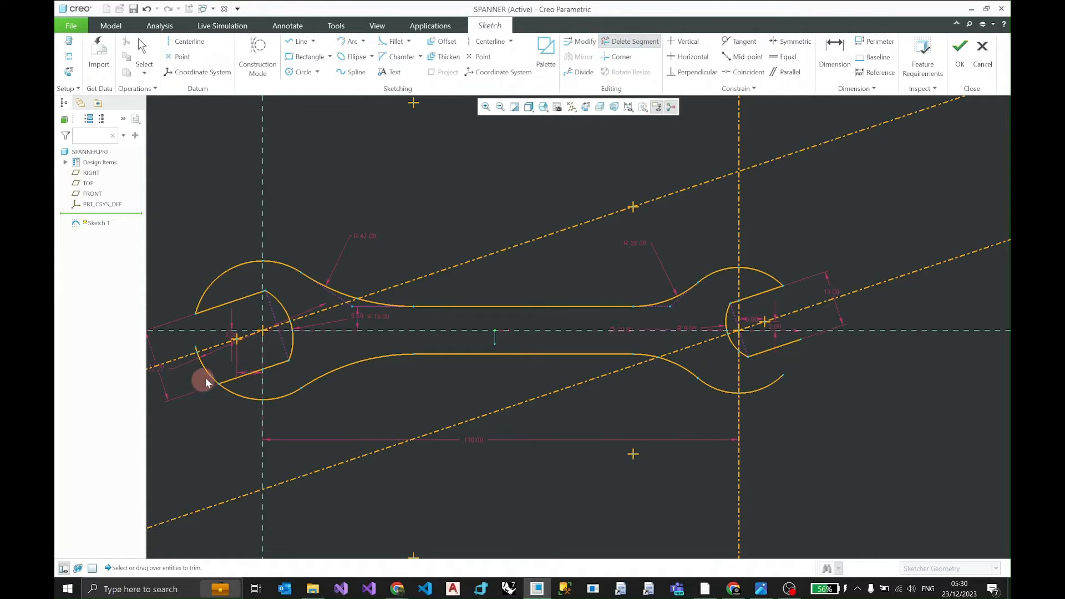
pyautogui.scroll(3, 207, 377)
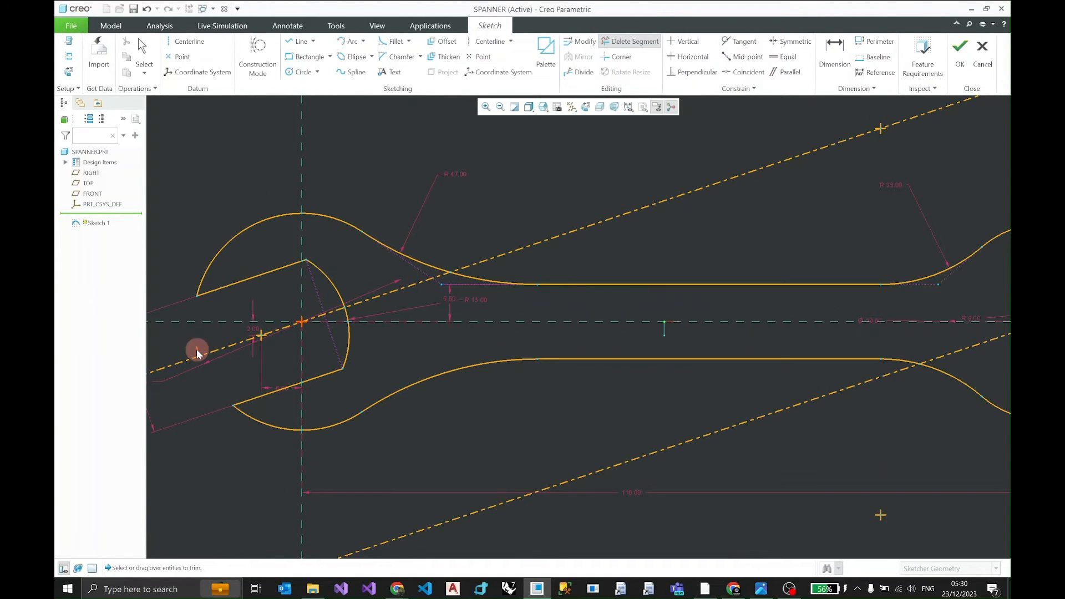
pyautogui.middleClick(488, 353)
pyautogui.scroll(-5, 608, 358)
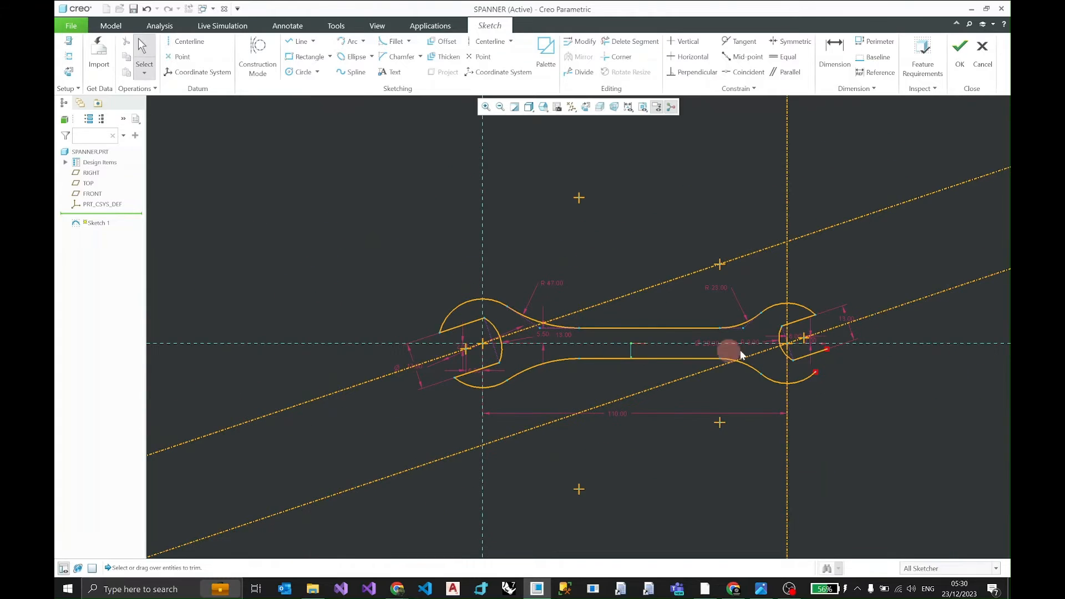
# Step: Draw an arc around the smaller head between its two jaw tips, passing through the open end of the existing outer arc
pyautogui.moveTo(741, 355)
pyautogui.mouseDown(button='middle')
pyautogui.moveTo(737, 344)
pyautogui.moveTo(571, 340)
pyautogui.mouseUp(button='middle')
pyautogui.scroll(-3, 594, 349)
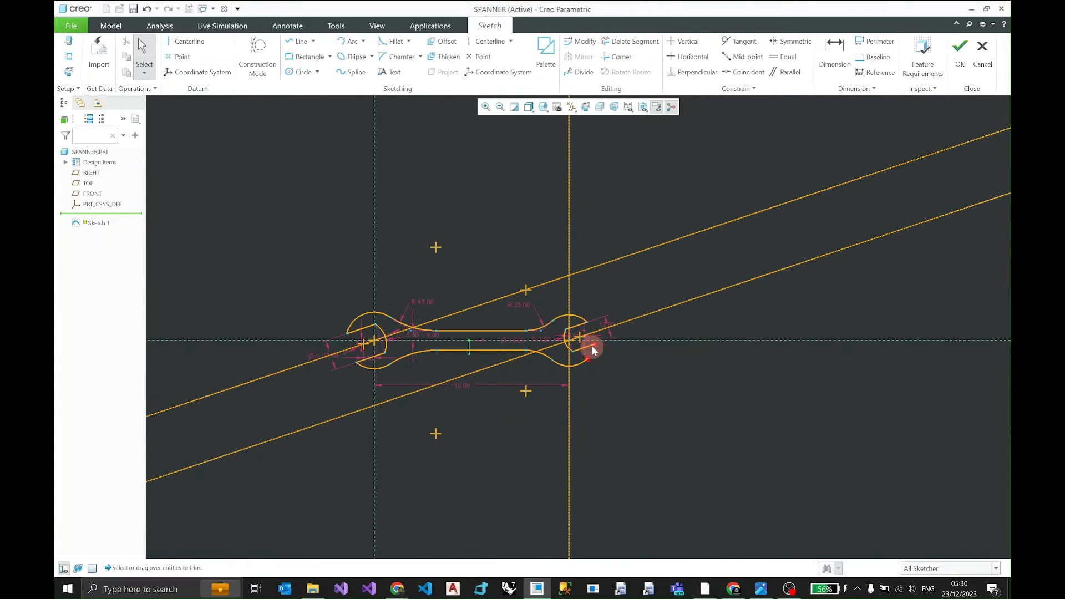
pyautogui.scroll(8, 593, 351)
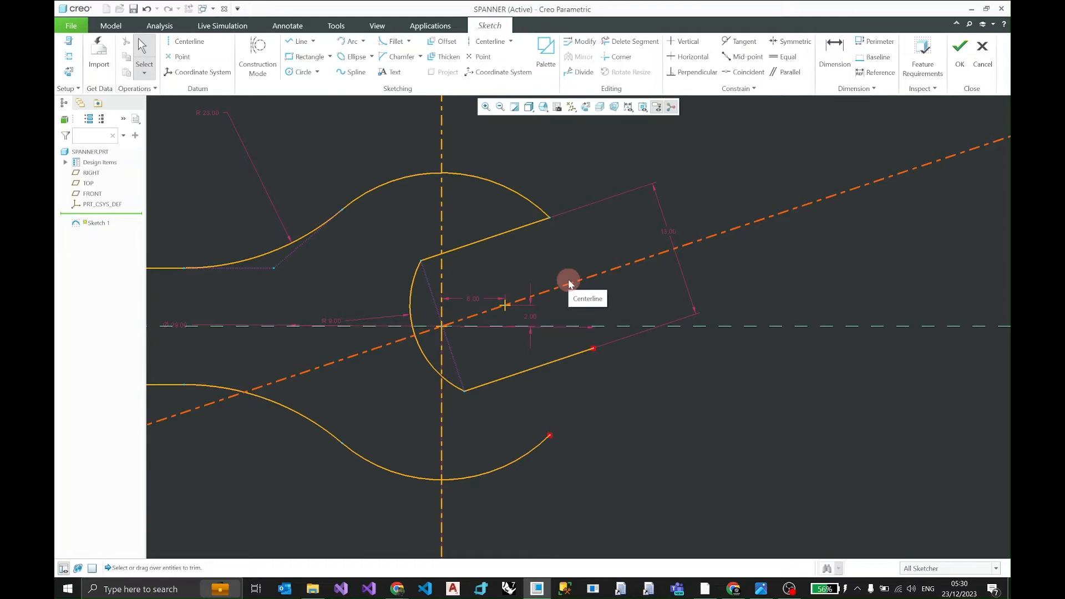
pyautogui.click(345, 43)
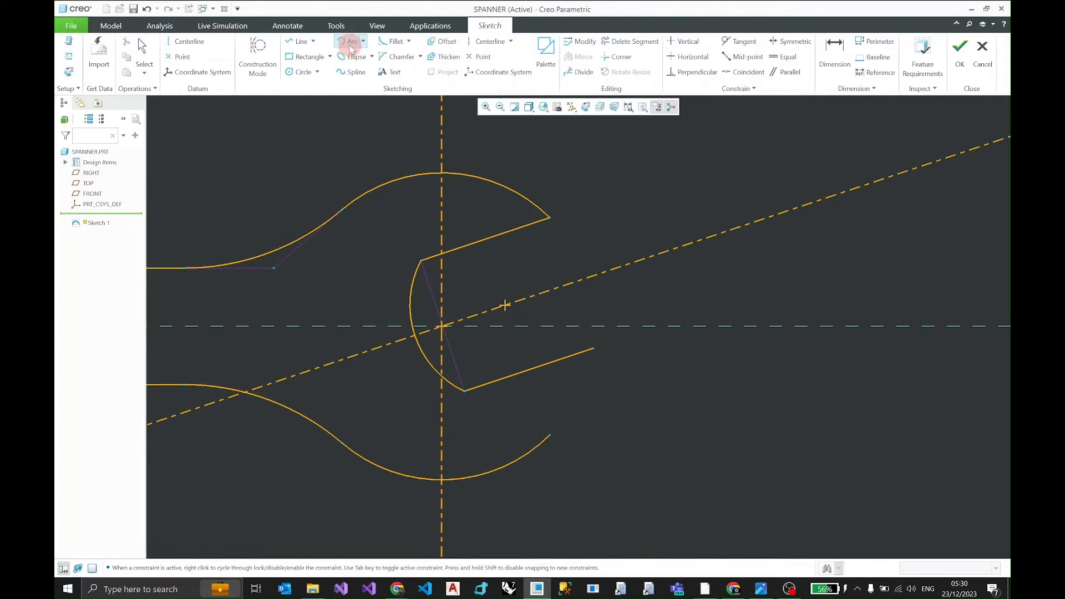
pyautogui.click(549, 217)
pyautogui.click(595, 349)
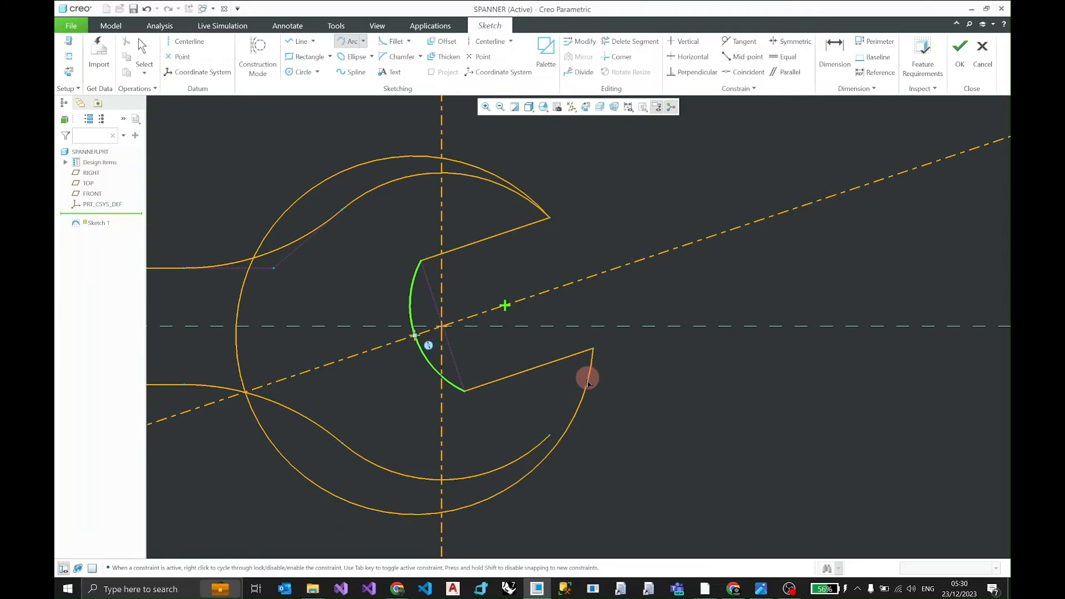
pyautogui.click(549, 436)
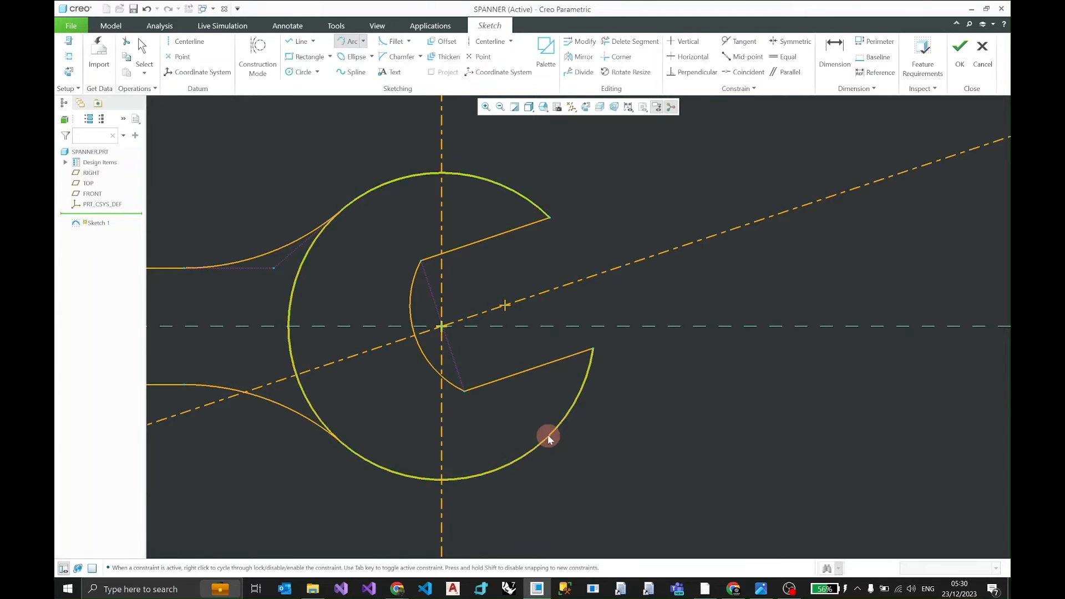
pyautogui.middleClick(629, 327)
# Step: Trim away the surplus arc segments crossing the handle inside the smaller head with Delete Segment
pyautogui.click(576, 422)
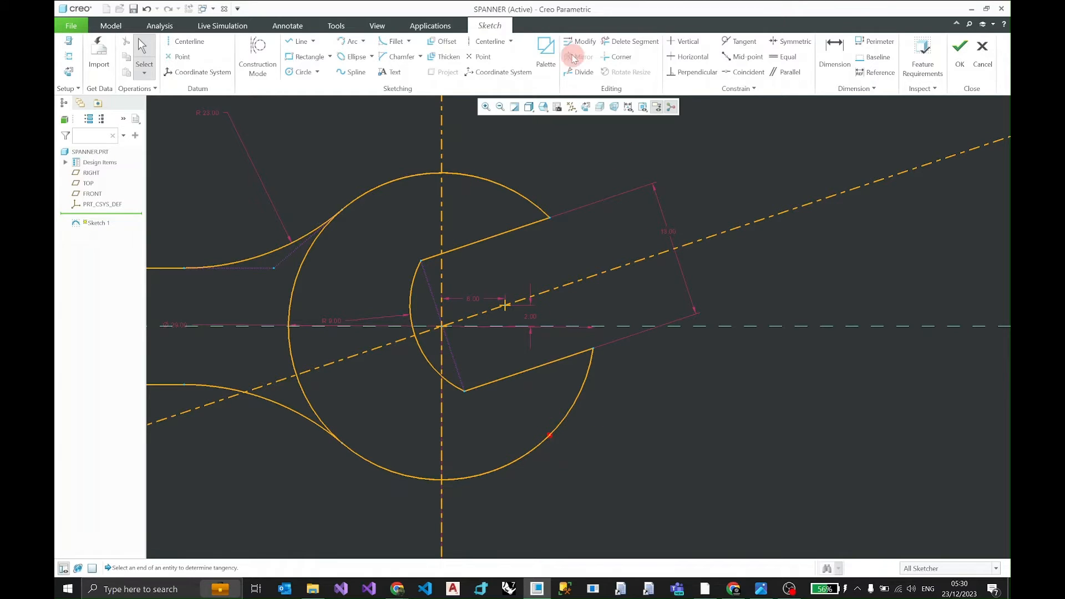
pyautogui.click(631, 49)
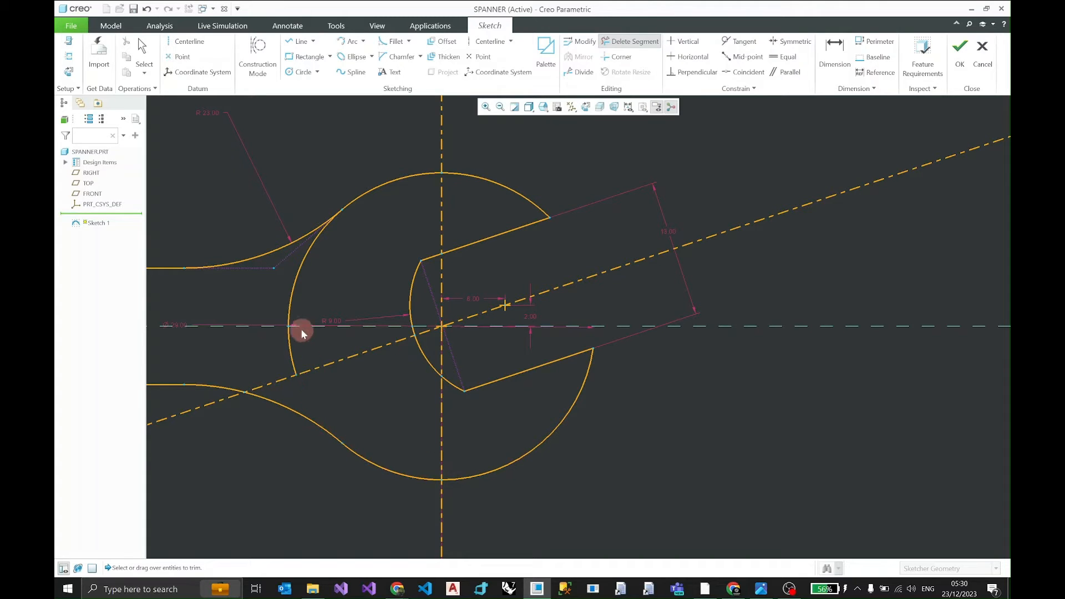
pyautogui.click(292, 339)
pyautogui.click(294, 295)
pyautogui.middleClick(665, 289)
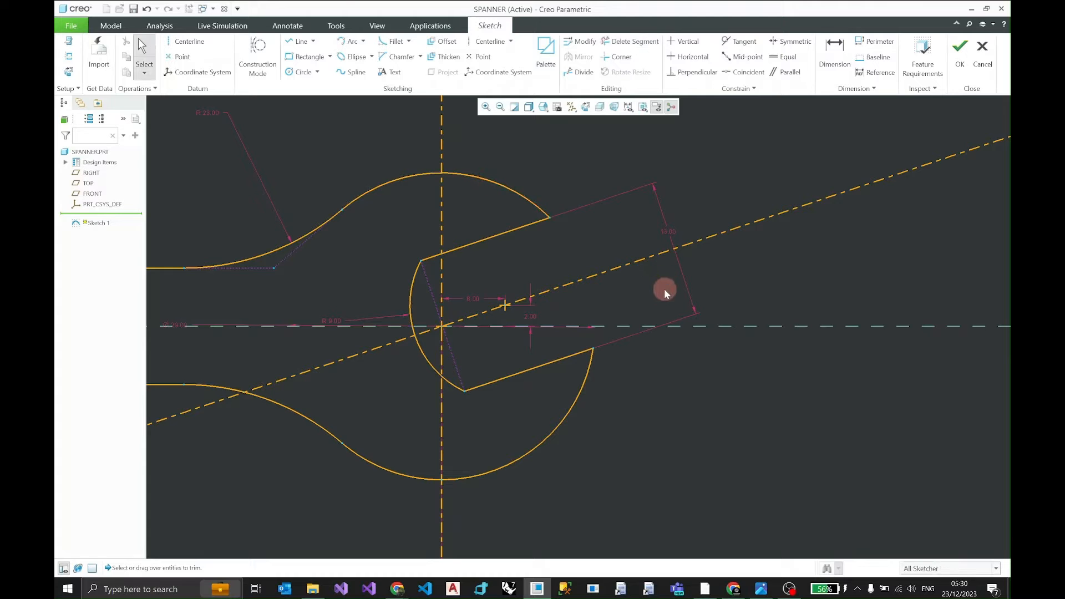
# Step: Shade the closed loops to check the spanner profile and finish the sketch
pyautogui.scroll(4, 609, 361)
pyautogui.scroll(3, 441, 383)
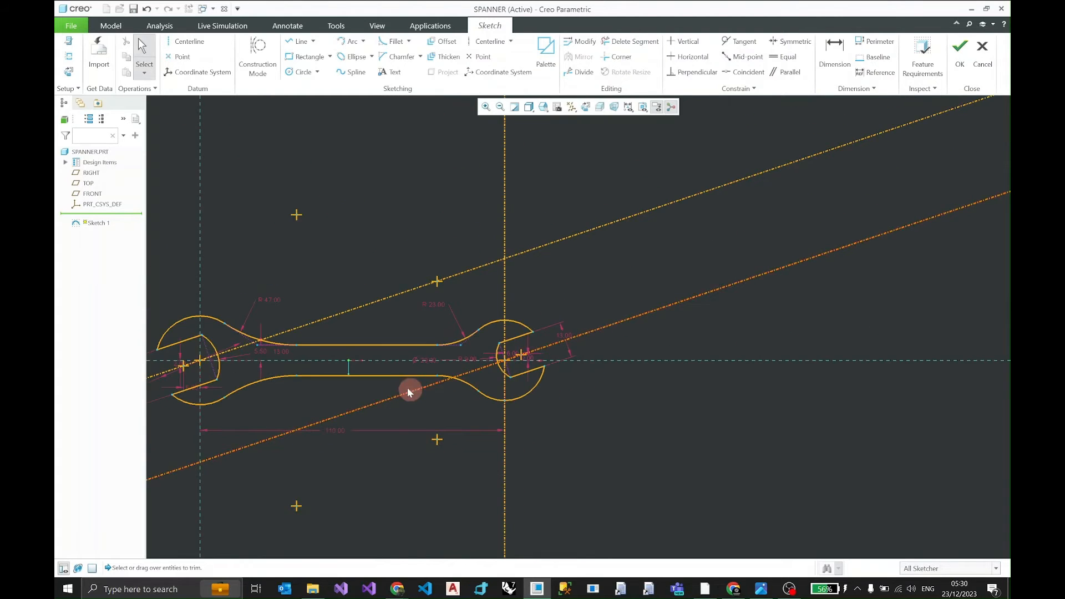
pyautogui.keyDown('shift'); pyautogui.moveTo(387, 374); pyautogui.dragTo(422, 367, button='middle'); pyautogui.keyUp('shift')
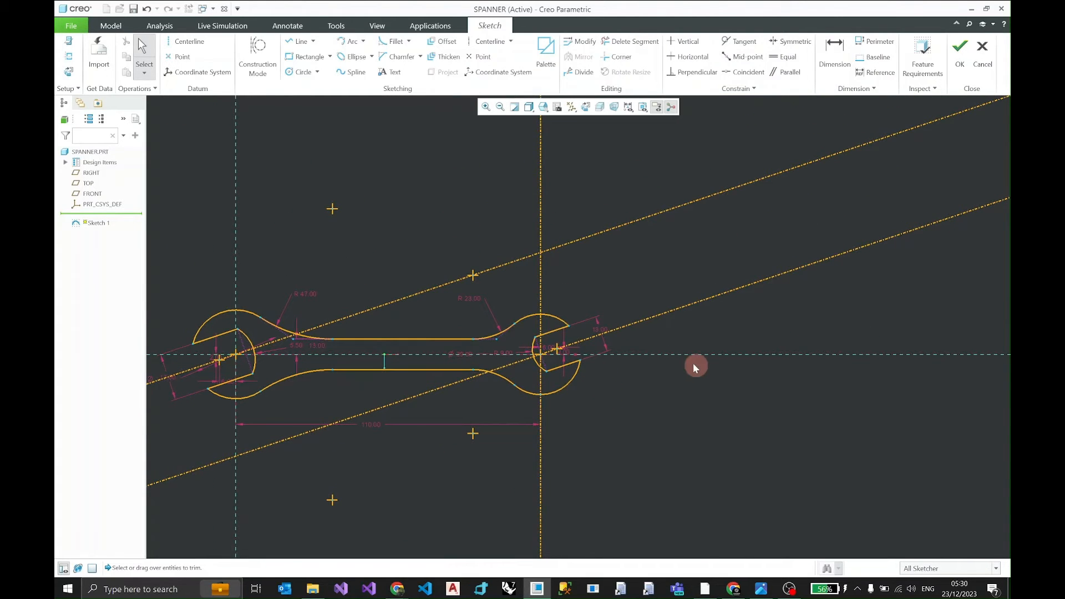
pyautogui.click(922, 88)
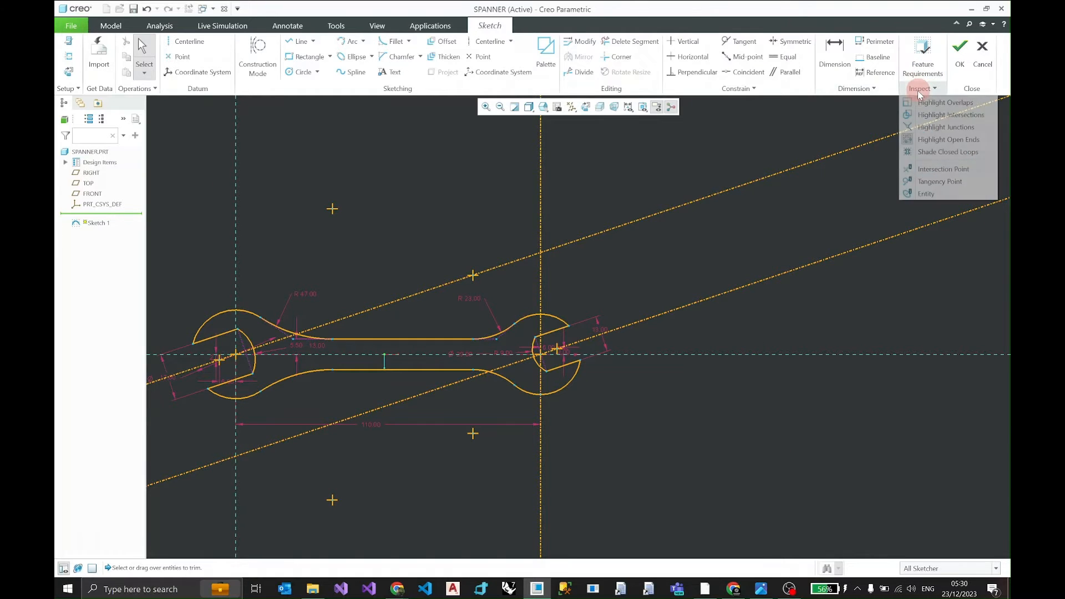
pyautogui.click(916, 152)
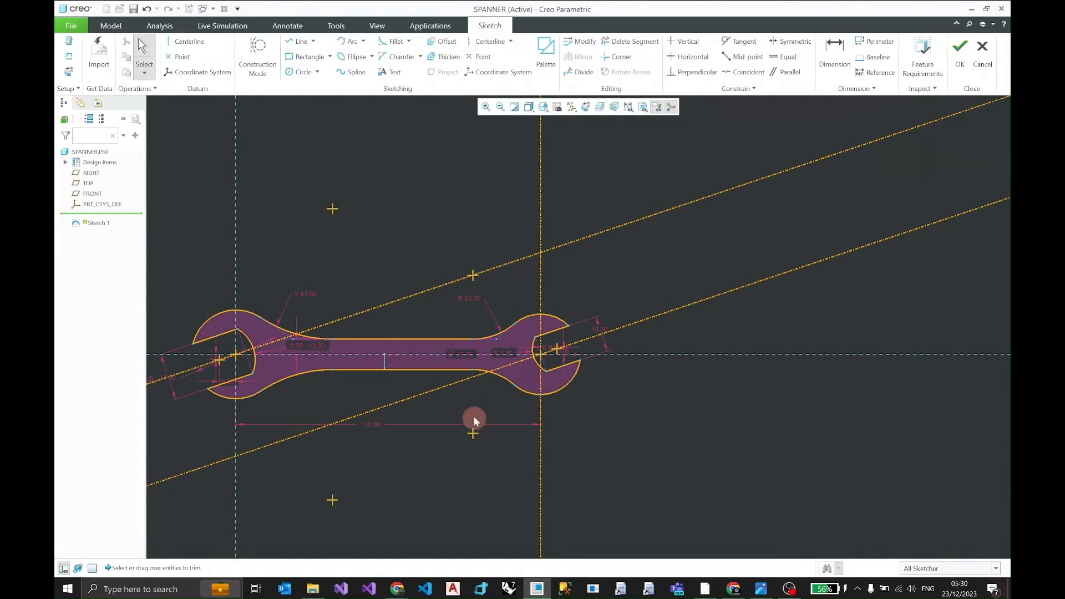
pyautogui.moveTo(426, 382)
pyautogui.mouseDown(button='middle')
pyautogui.moveTo(433, 311)
pyautogui.moveTo(423, 392)
pyautogui.moveTo(433, 373)
pyautogui.mouseUp(button='middle')
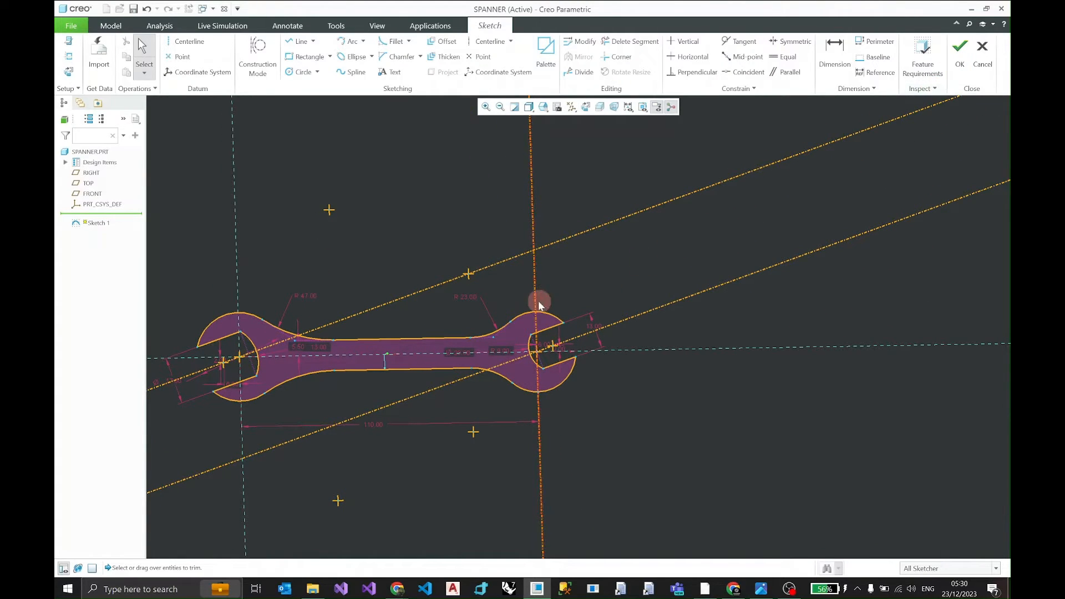
pyautogui.click(963, 64)
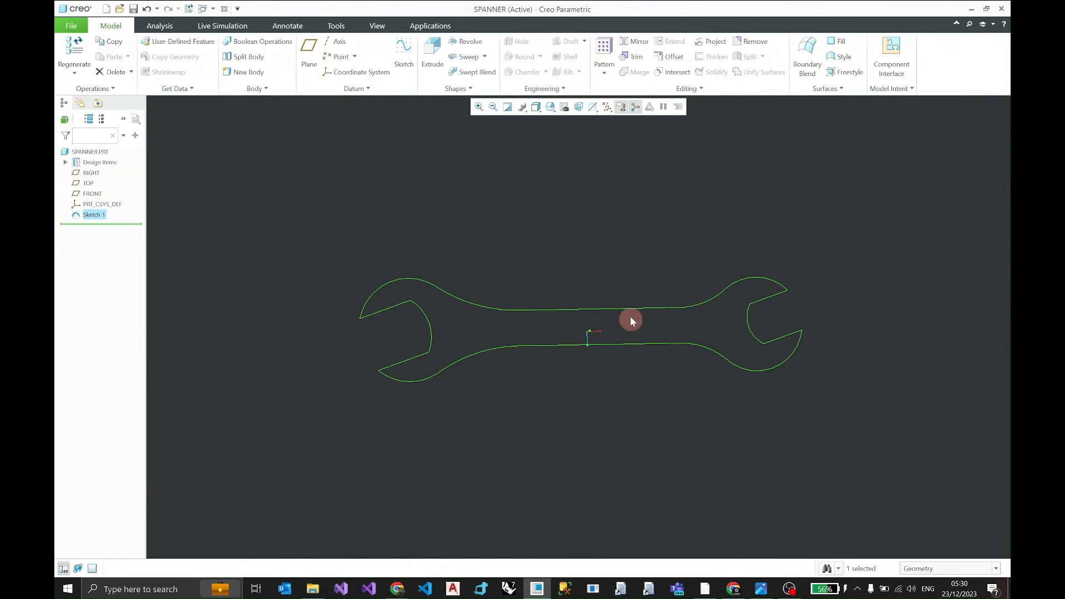
# Step: Turn on the datum plane display and view the spanner sketch against the planes
pyautogui.moveTo(633, 319)
pyautogui.mouseDown(button='middle')
pyautogui.moveTo(655, 243)
pyautogui.moveTo(597, 311)
pyautogui.moveTo(682, 281)
pyautogui.moveTo(623, 283)
pyautogui.moveTo(635, 218)
pyautogui.moveTo(649, 259)
pyautogui.mouseUp(button='middle')
pyautogui.click(607, 107)
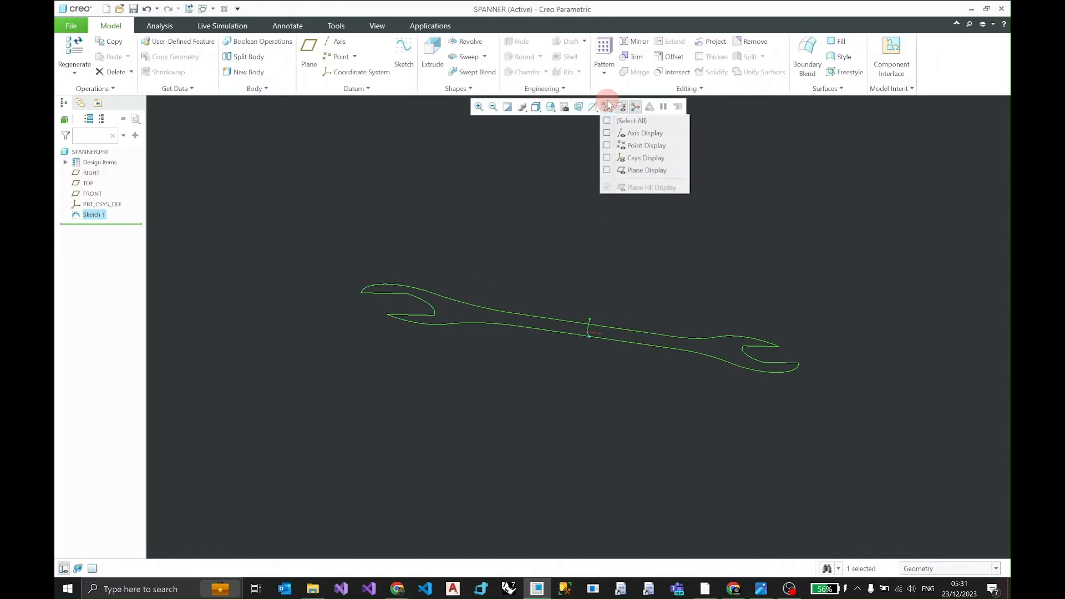
pyautogui.click(608, 171)
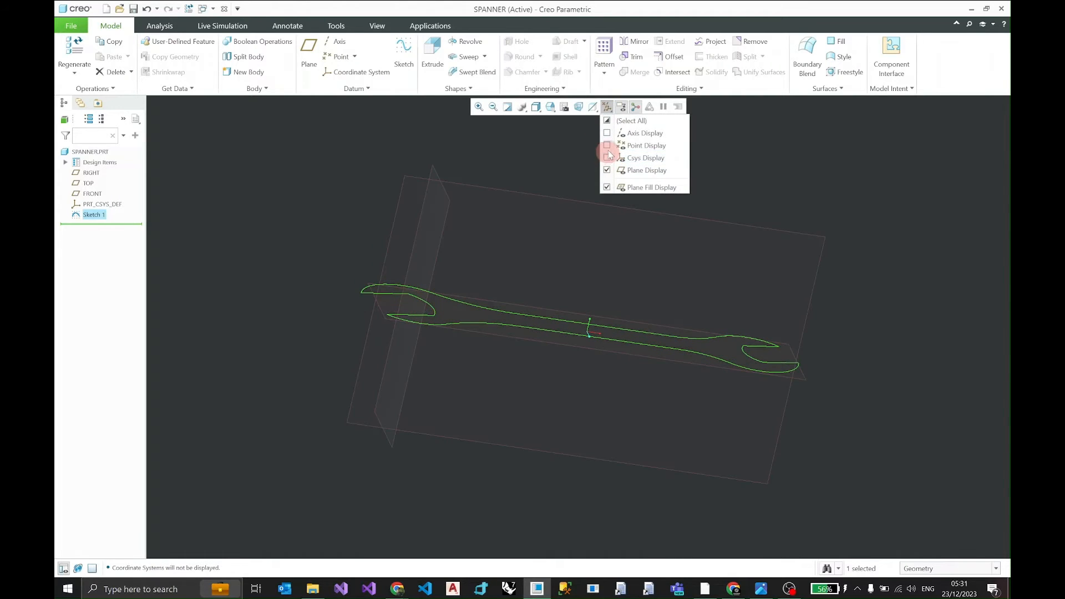
pyautogui.moveTo(607, 274); pyautogui.dragTo(571, 218, button='middle')
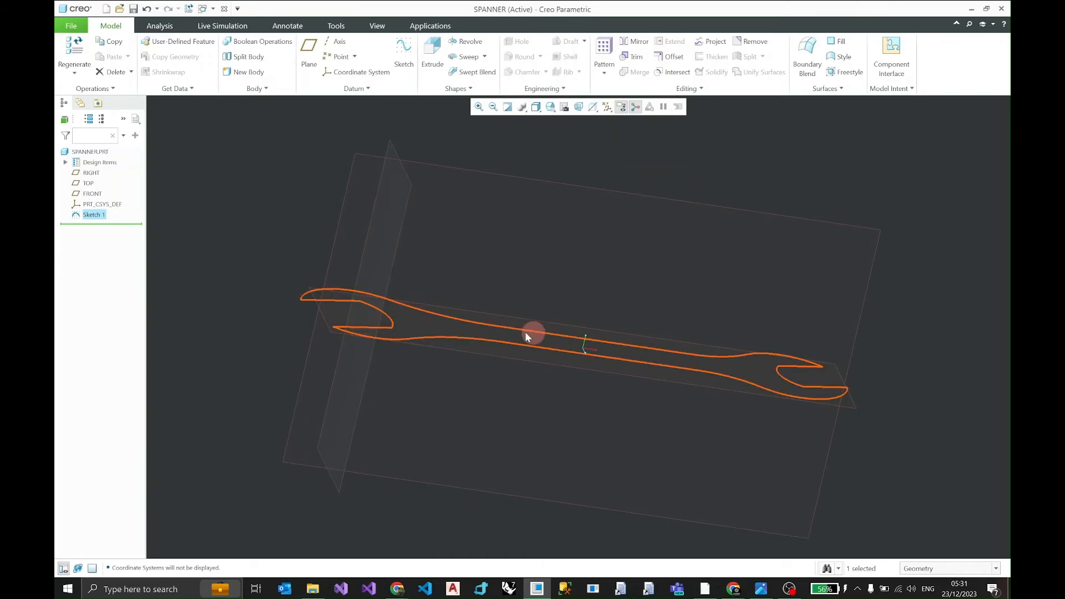
pyautogui.moveTo(533, 336); pyautogui.dragTo(507, 353, button='middle')
pyautogui.moveTo(1005, 266); pyautogui.dragTo(747, 224, button='middle')
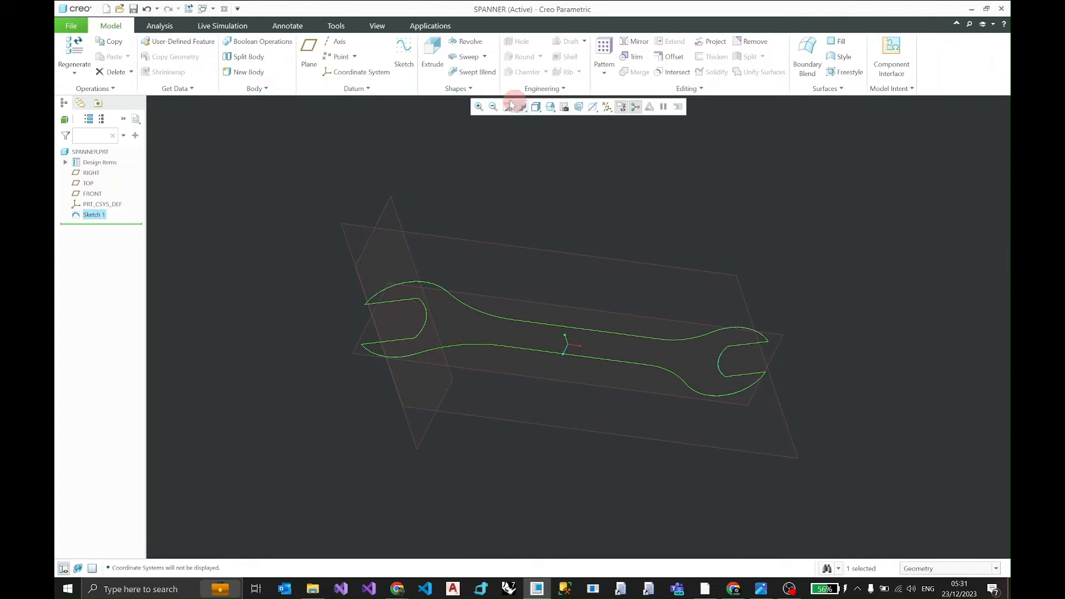
# Step: Extrude Sketch 1 as a solid and pull its depth down to about 13.7
pyautogui.click(434, 60)
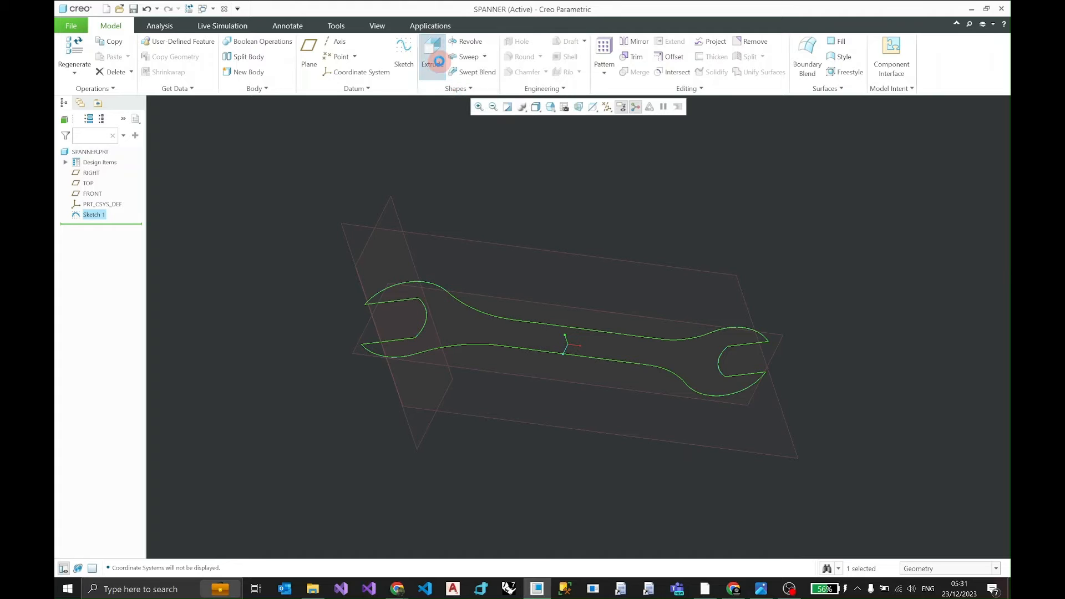
pyautogui.moveTo(727, 288); pyautogui.dragTo(637, 321, button='middle')
pyautogui.scroll(4, 712, 266)
pyautogui.scroll(-3, 668, 356)
pyautogui.scroll(-3, 668, 360)
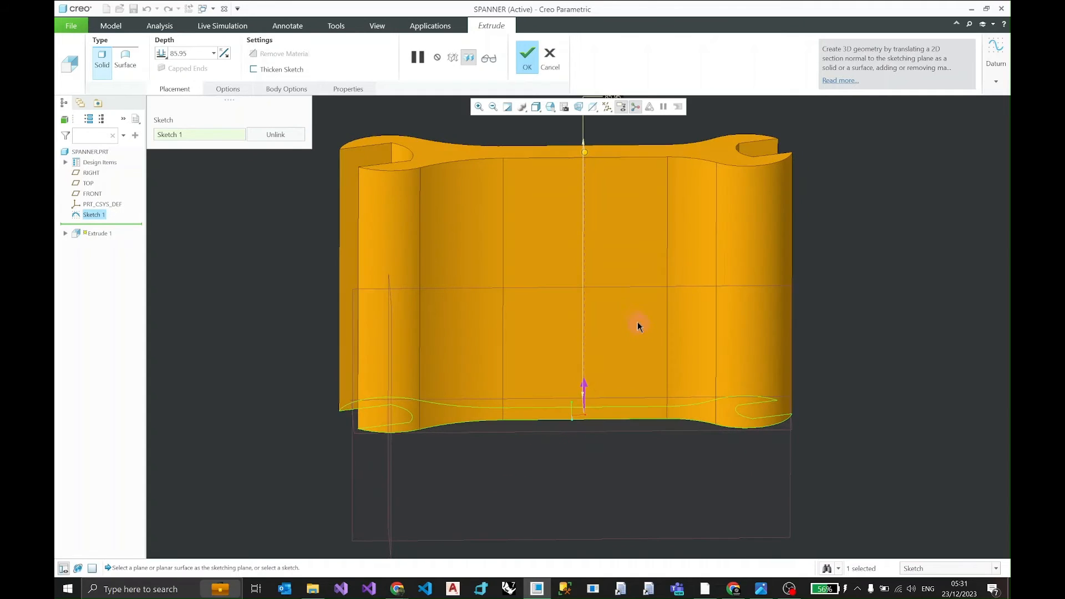
pyautogui.scroll(3, 632, 315)
pyautogui.moveTo(608, 232); pyautogui.dragTo(604, 357)
pyautogui.scroll(-3, 603, 356)
pyautogui.scroll(-2, 604, 356)
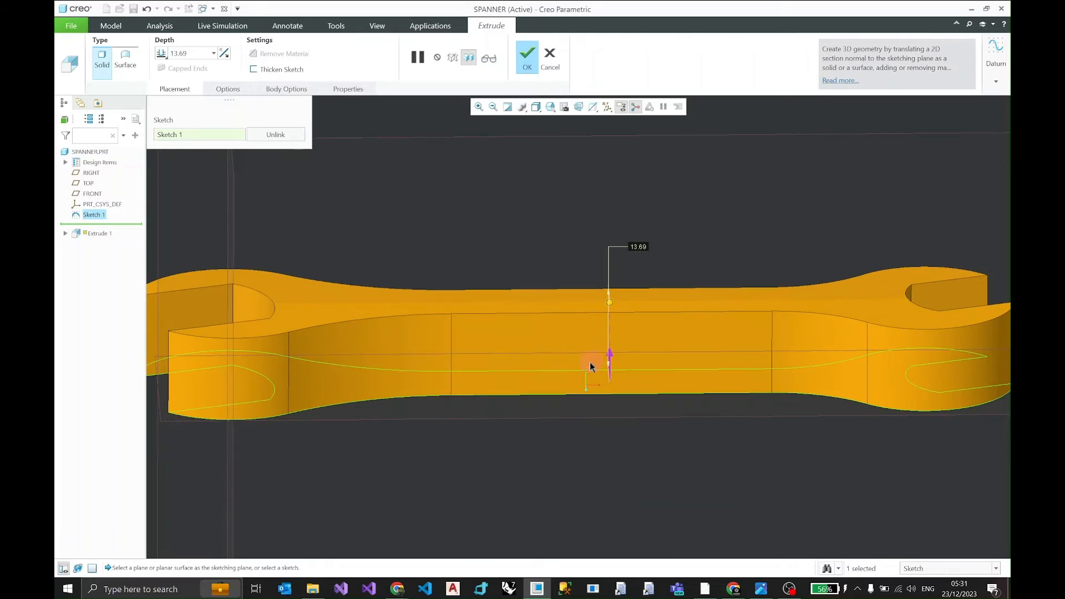
pyautogui.scroll(-2, 598, 364)
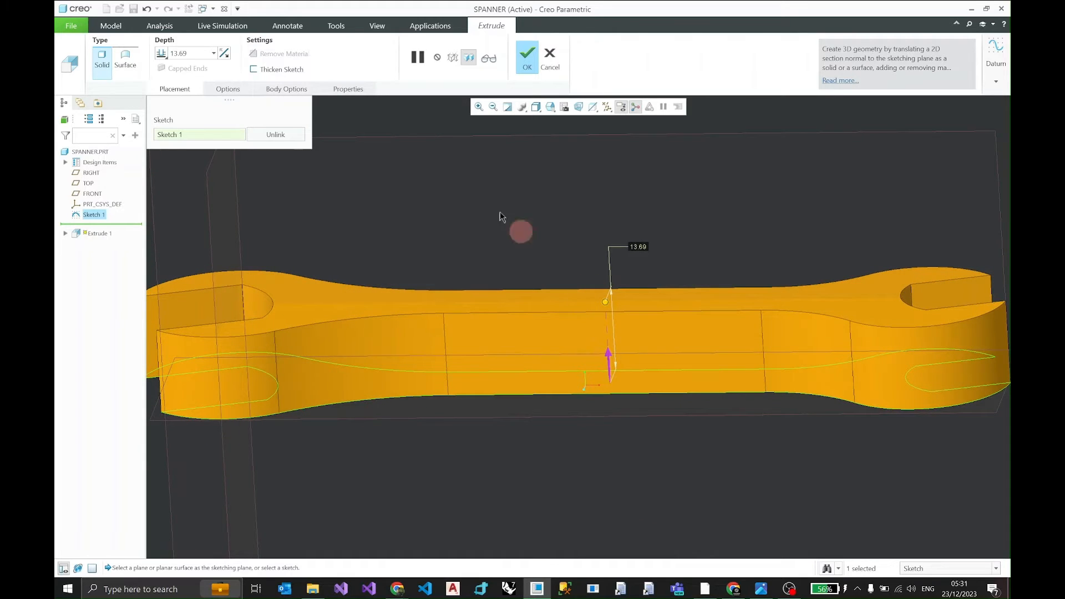
# Step: Make the extrusion depth symmetric about the sketch plane
pyautogui.click(162, 54)
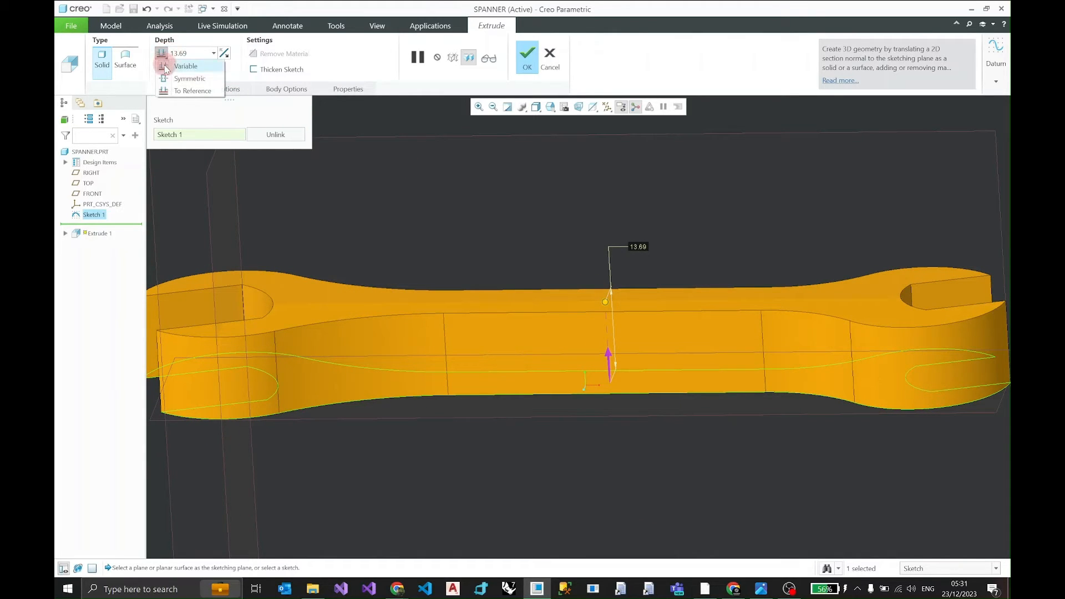
pyautogui.click(167, 79)
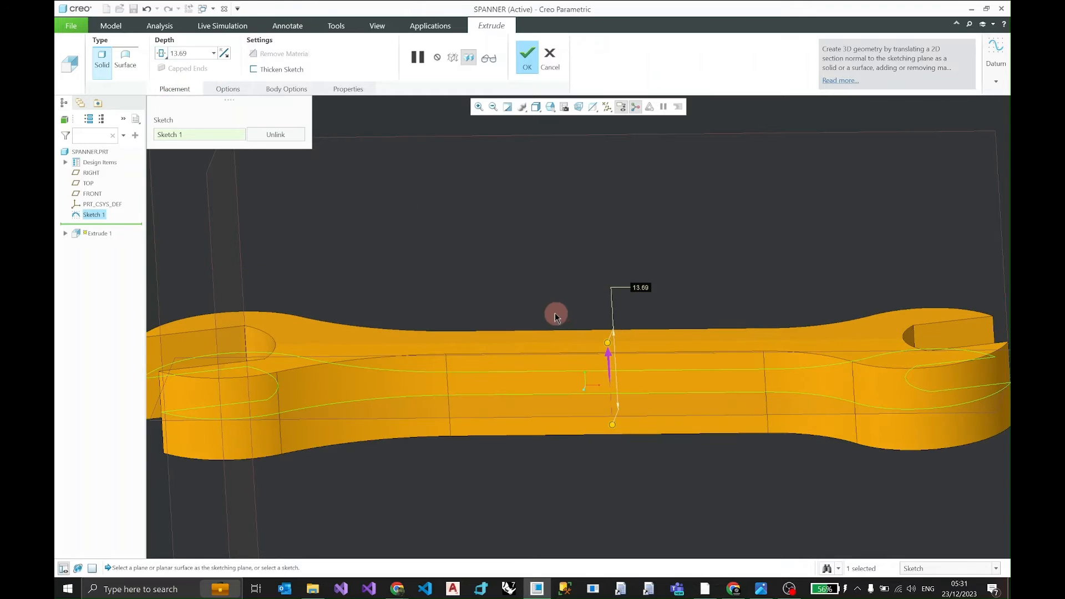
pyautogui.moveTo(554, 314); pyautogui.dragTo(704, 409, button='middle')
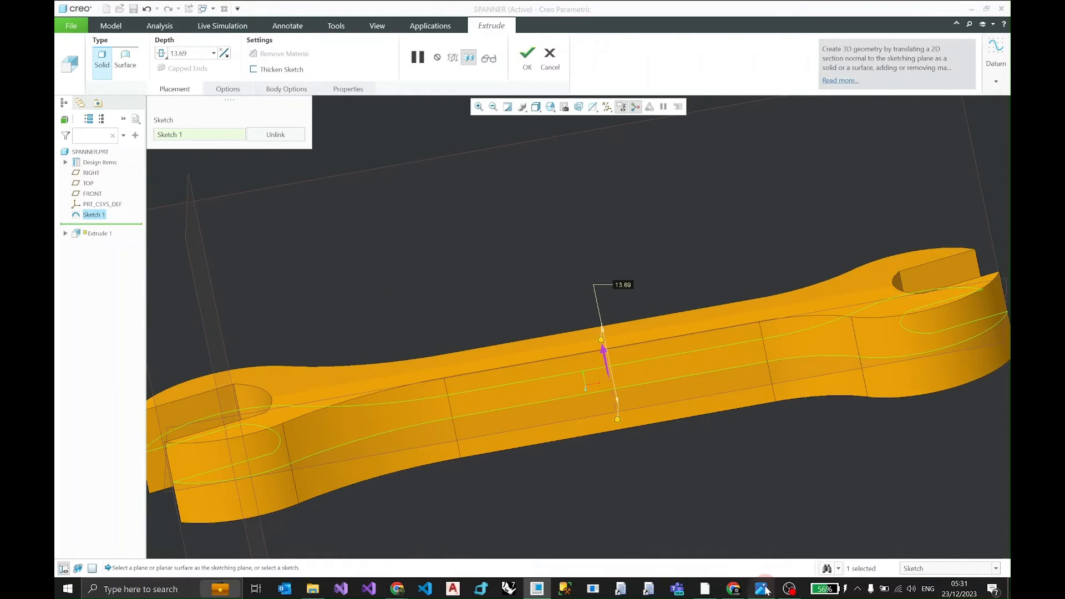
# Step: Check the thickness in the Spanner.PNG drawing in the image viewer, set the extrusion depth to 5, and complete the extrusion
pyautogui.click(763, 590)
pyautogui.scroll(-3, 613, 407)
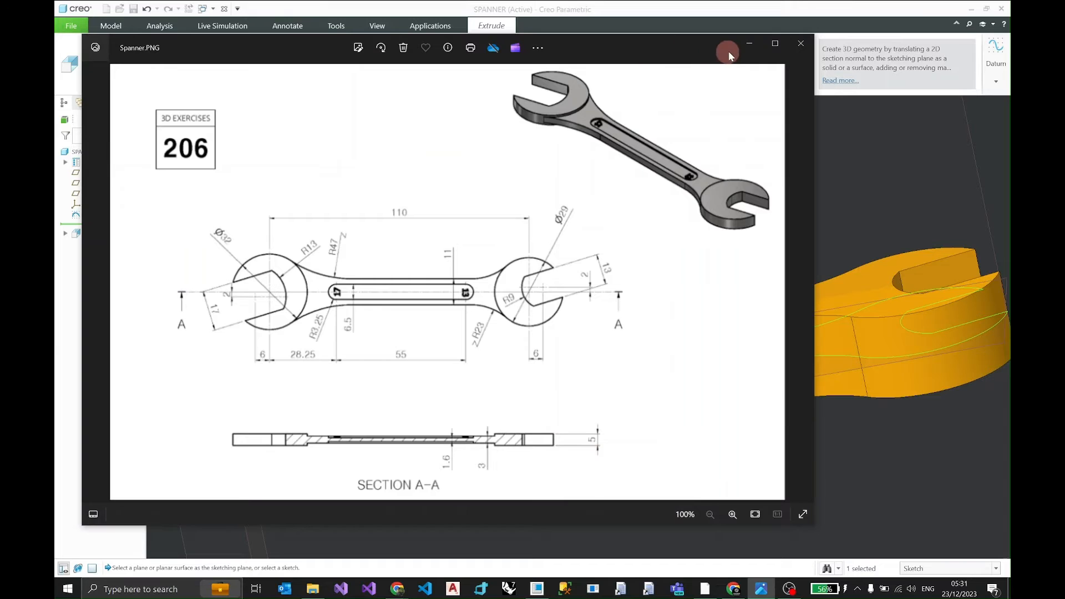
pyautogui.click(749, 45)
pyautogui.moveTo(603, 356); pyautogui.dragTo(671, 378, button='middle')
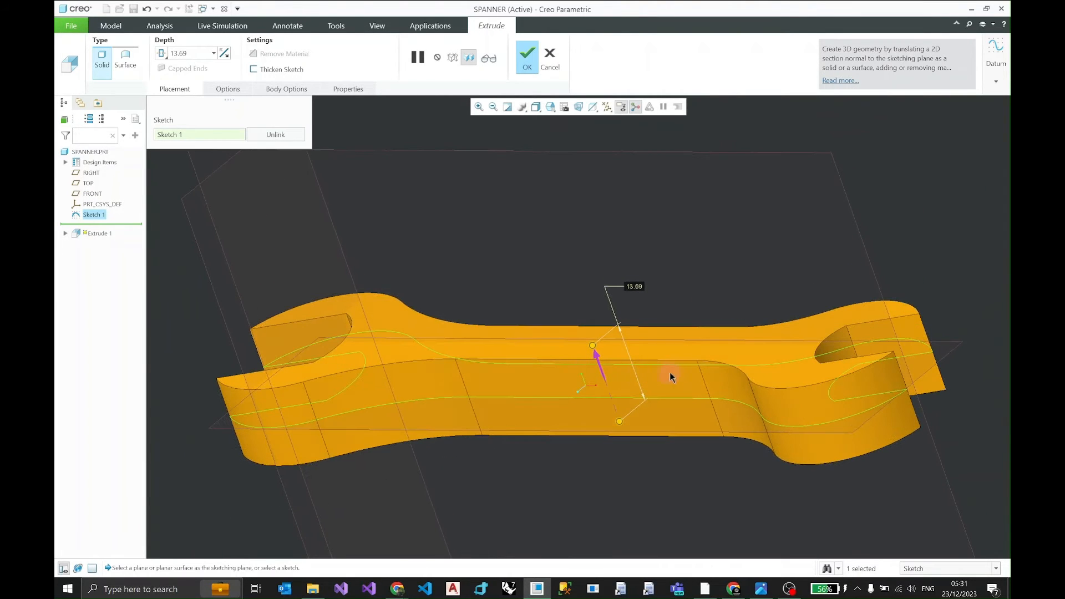
pyautogui.click(636, 290)
pyautogui.doubleClick(633, 289)
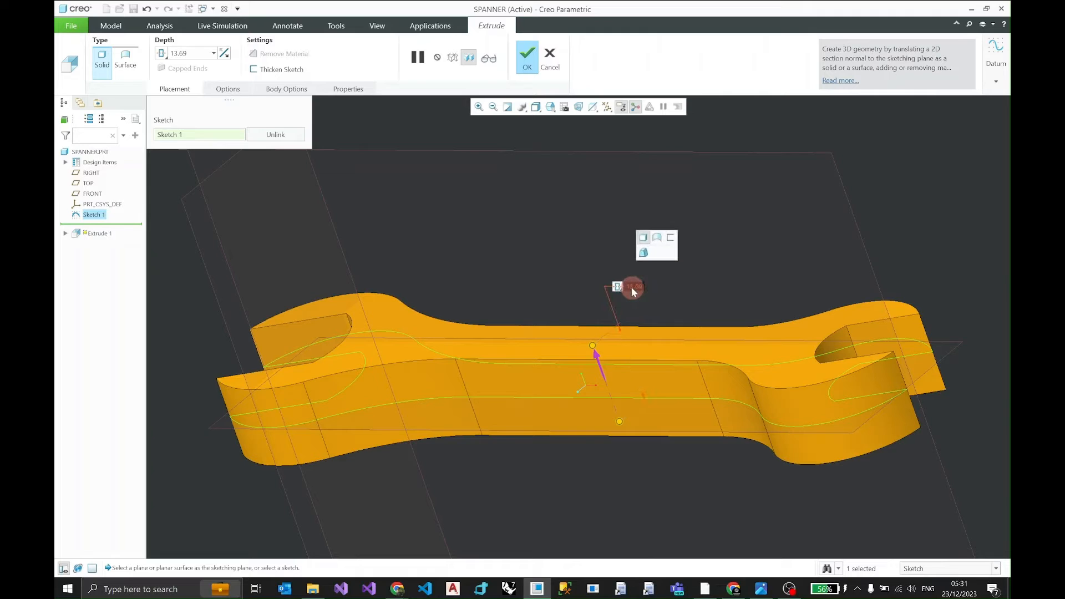
pyautogui.write('5')
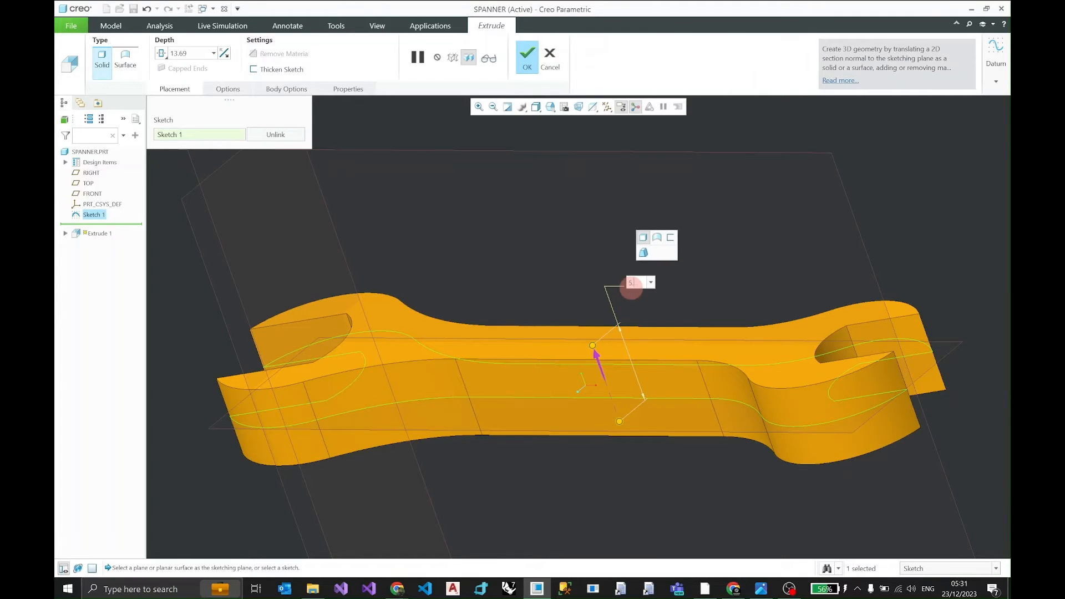
pyautogui.press('Return')
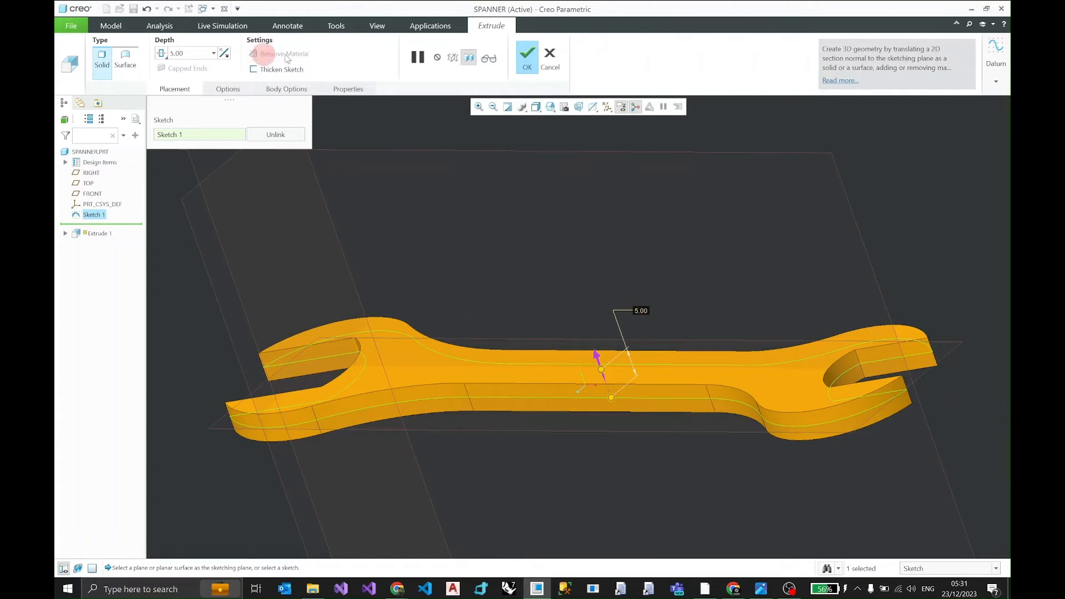
pyautogui.click(527, 55)
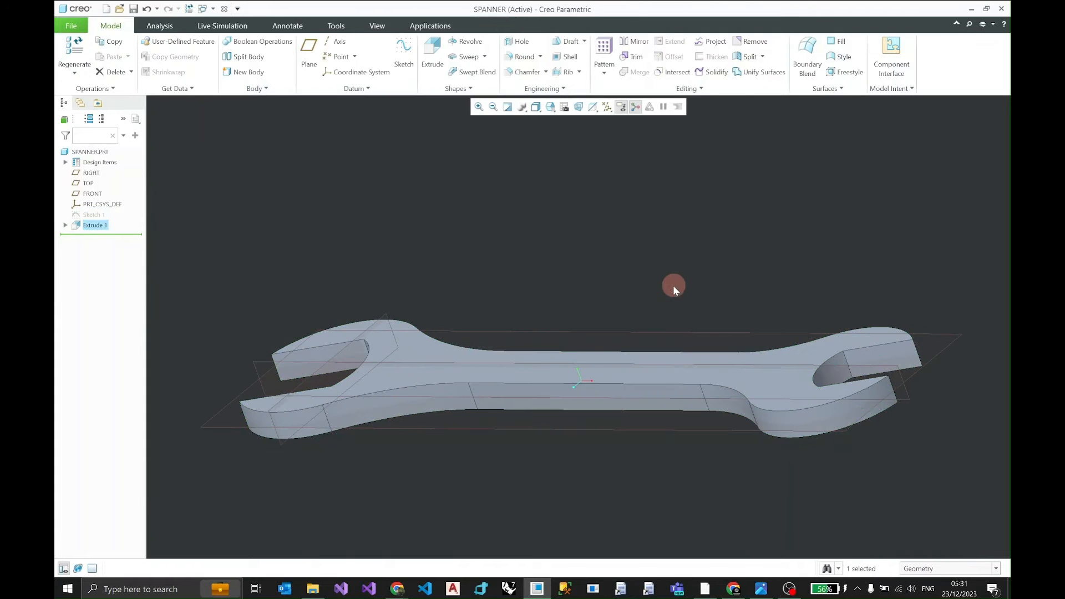
# Step: Deselect the extrusion and turn off the datum plane display
pyautogui.click(674, 286)
pyautogui.moveTo(673, 285); pyautogui.dragTo(702, 324, button='middle')
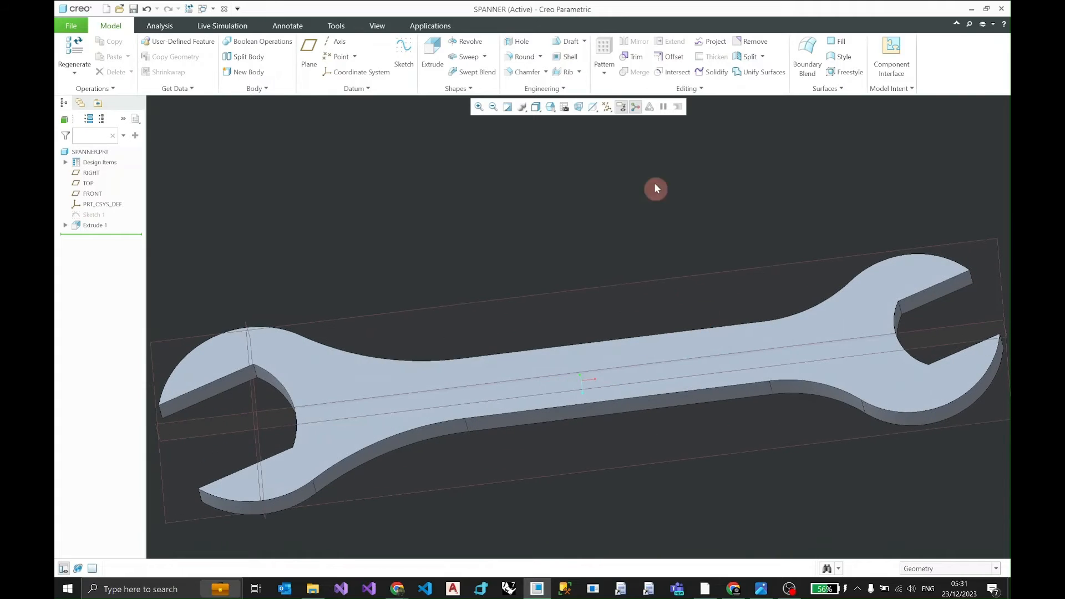
pyautogui.click(608, 109)
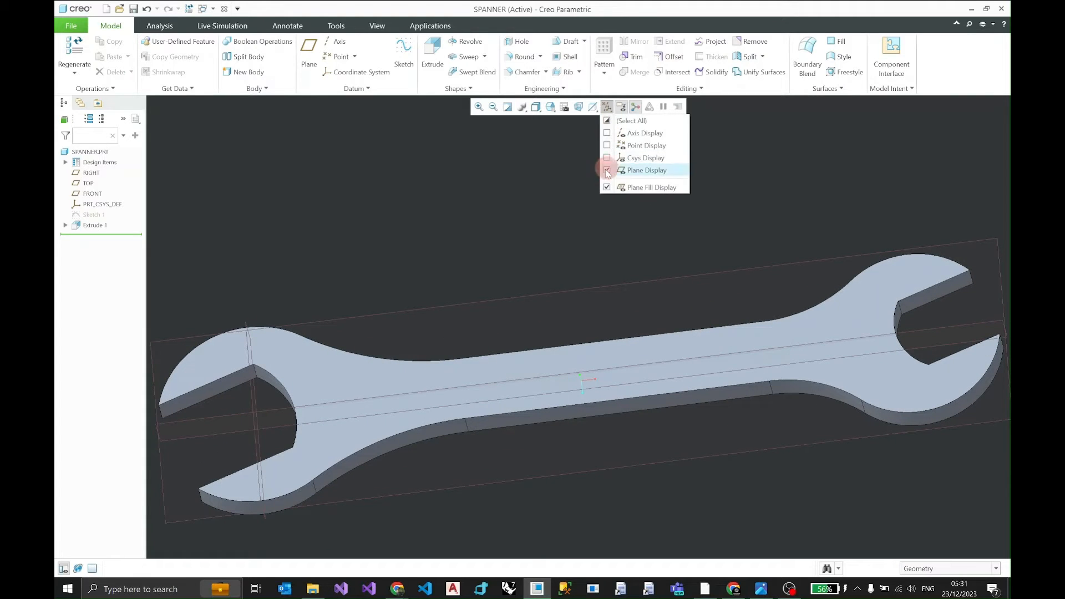
pyautogui.click(609, 110)
pyautogui.moveTo(589, 266); pyautogui.dragTo(571, 233, button='middle')
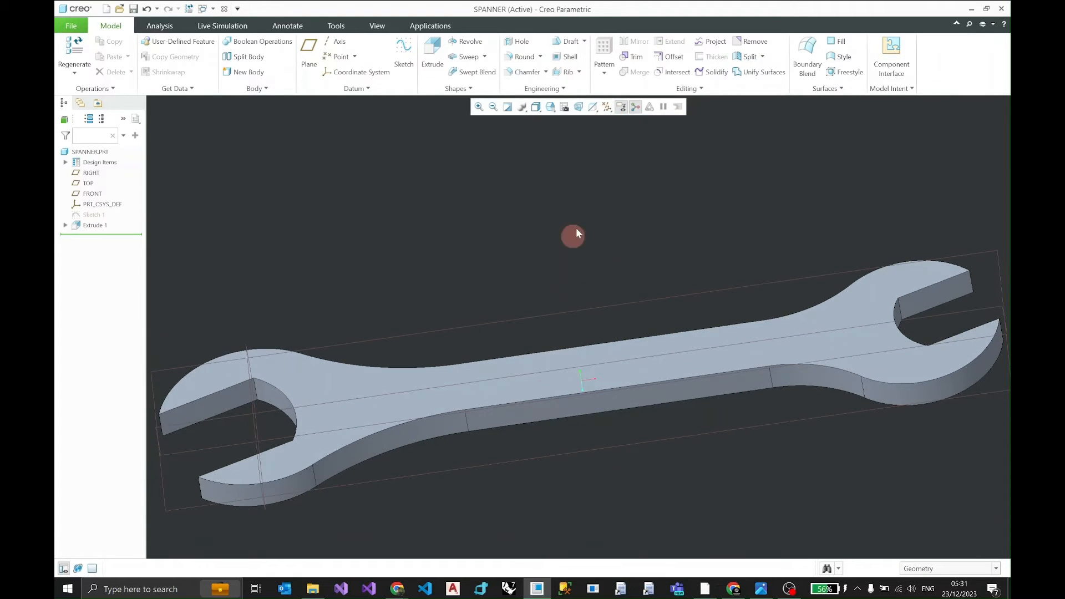
pyautogui.click(608, 107)
pyautogui.click(607, 169)
pyautogui.click(608, 107)
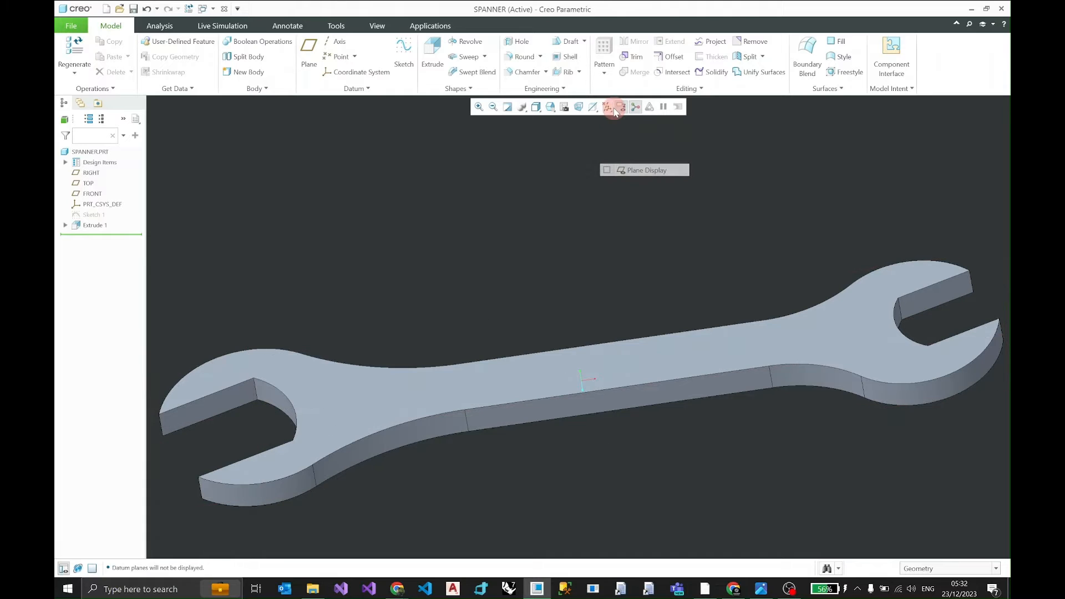
# Step: Check the handle and section A-A dimensions in the Spanner.PNG drawing in the image viewer, and return to the spanner model
pyautogui.moveTo(608, 252); pyautogui.dragTo(668, 477, button='middle')
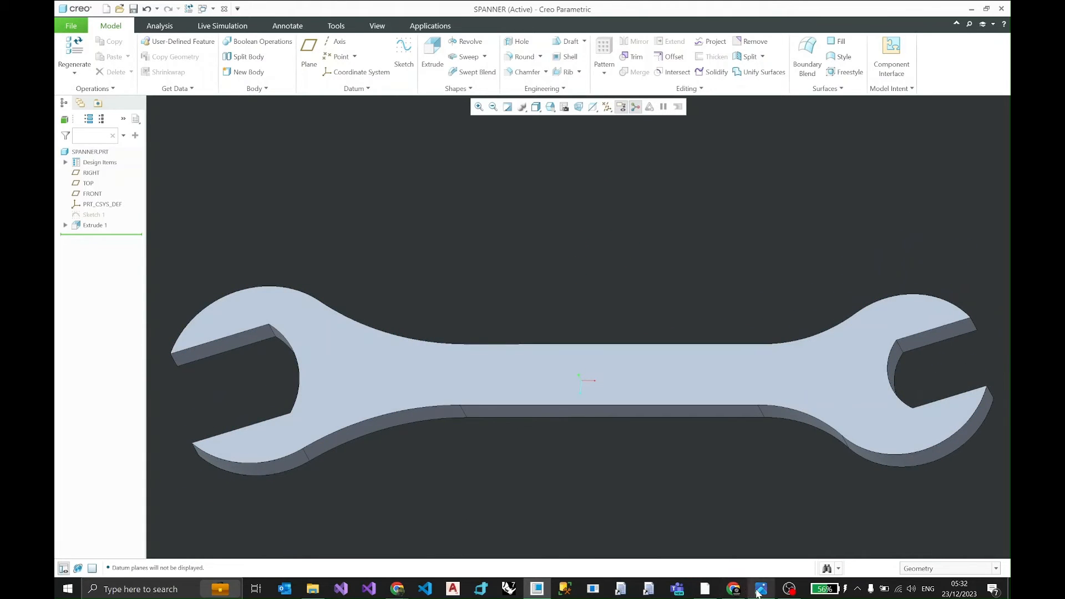
pyautogui.click(761, 588)
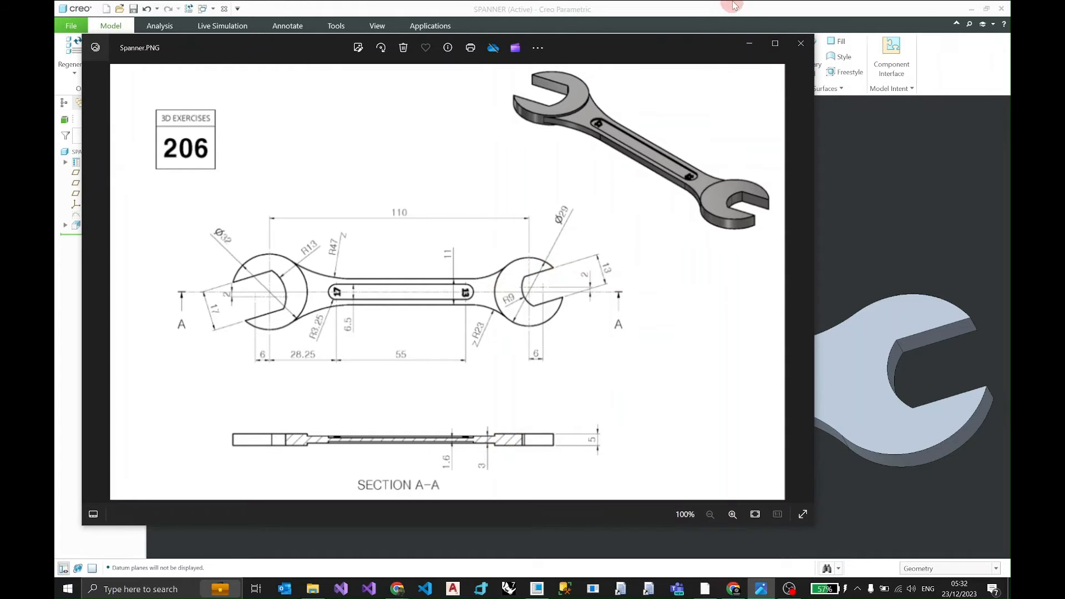
pyautogui.click(749, 43)
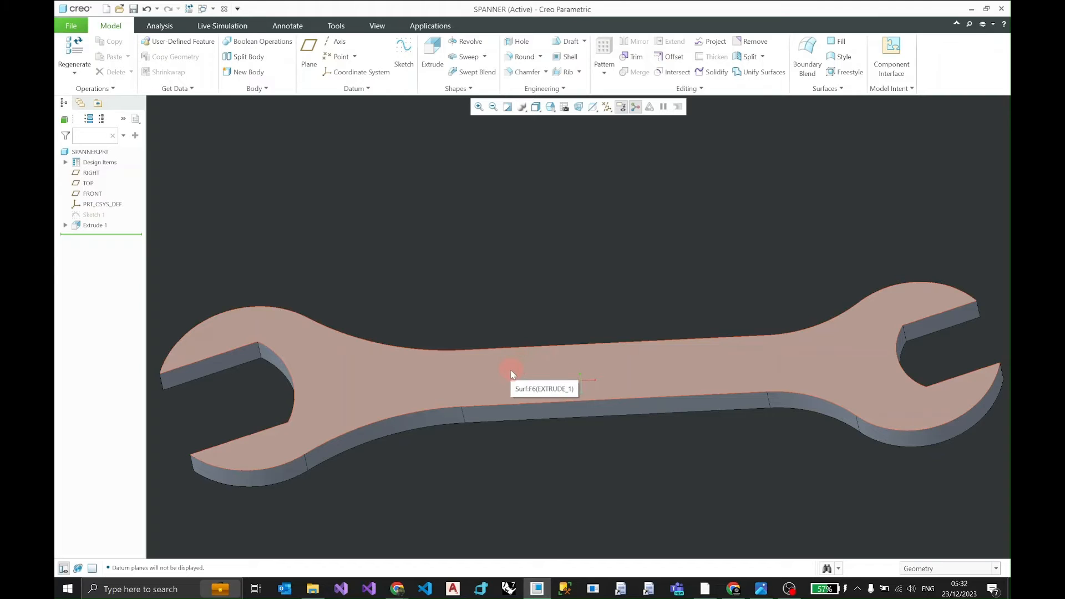
# Step: Start a sketch on the spanner's broad front face and orient the view square to the sketch plane
pyautogui.click(506, 374)
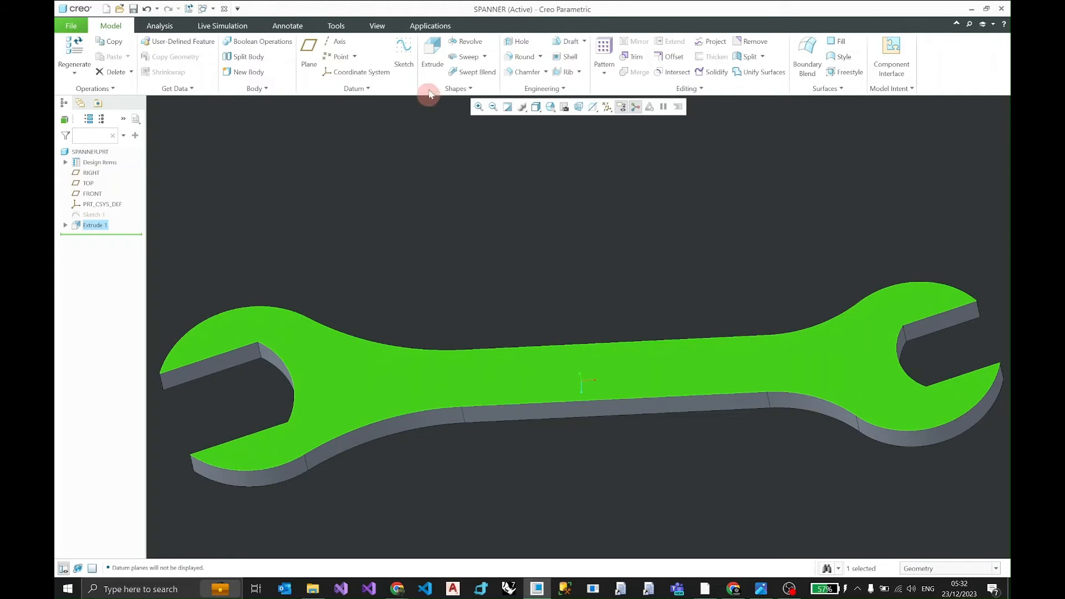
pyautogui.click(408, 46)
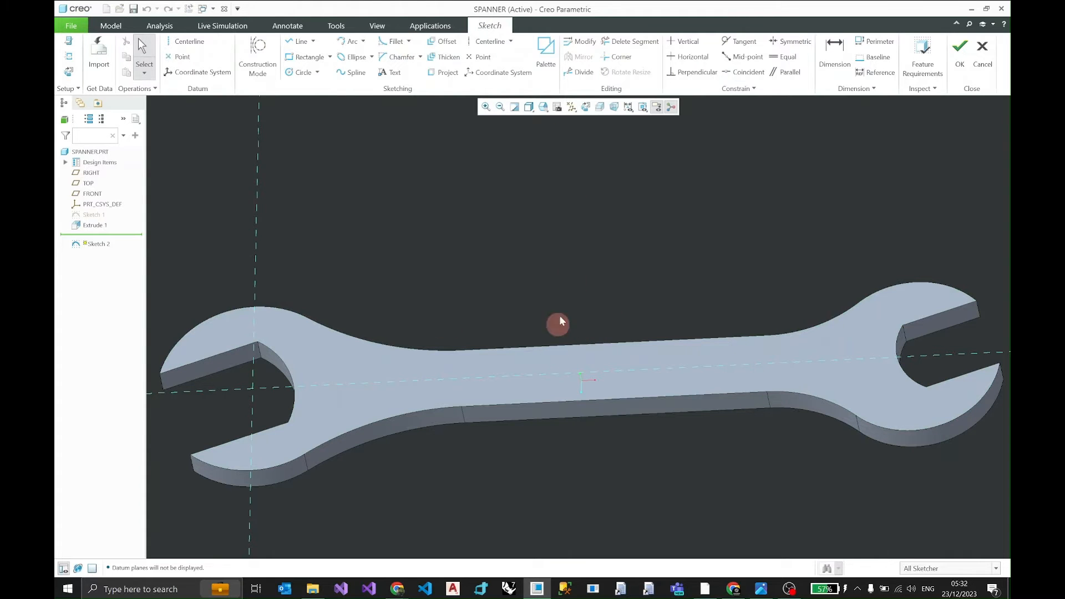
pyautogui.click(590, 108)
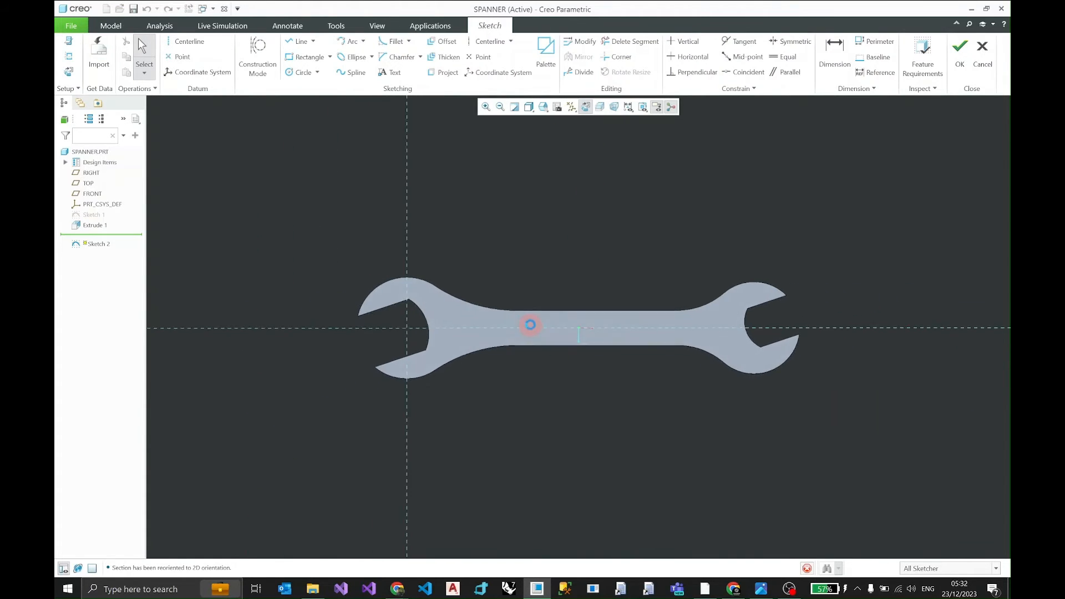
pyautogui.scroll(3, 530, 327)
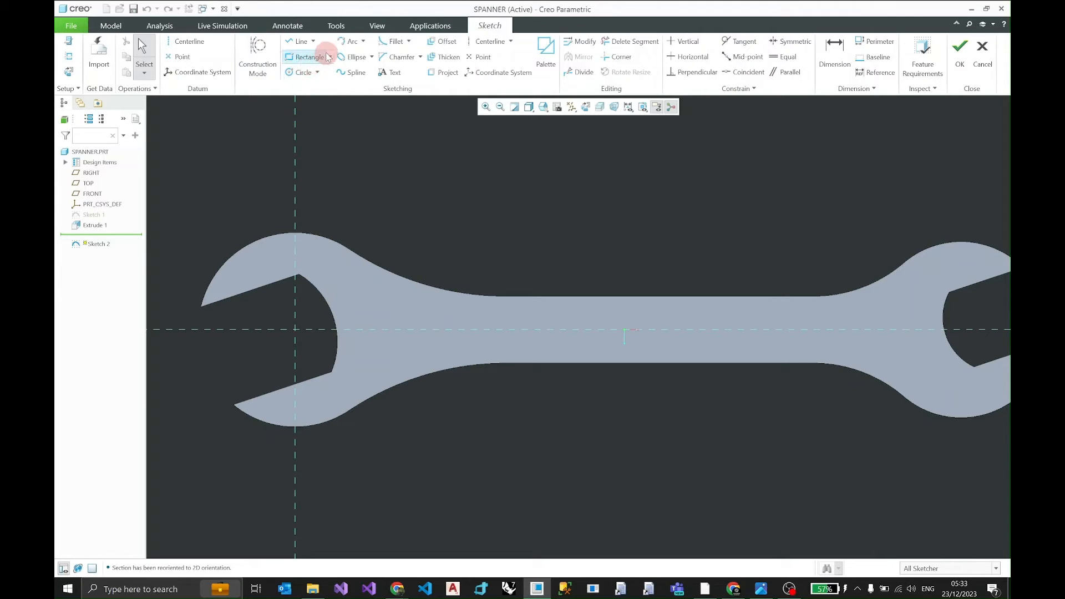
# Step: Sketch an arc along the larger head's outer radius, from its lower junction with the handle around to the upper jaw tip
pyautogui.click(347, 44)
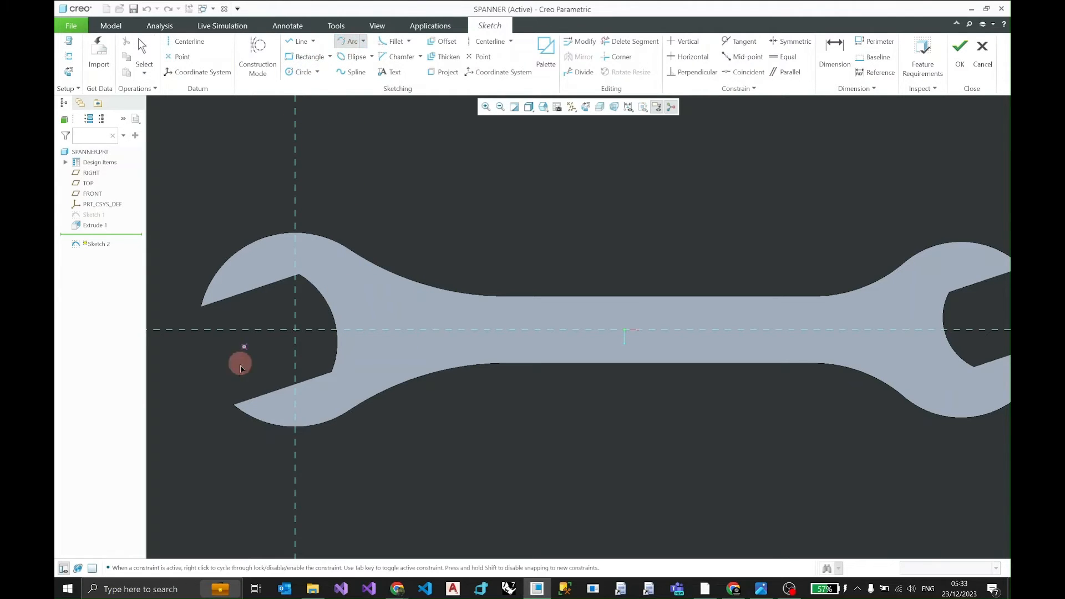
pyautogui.click(233, 404)
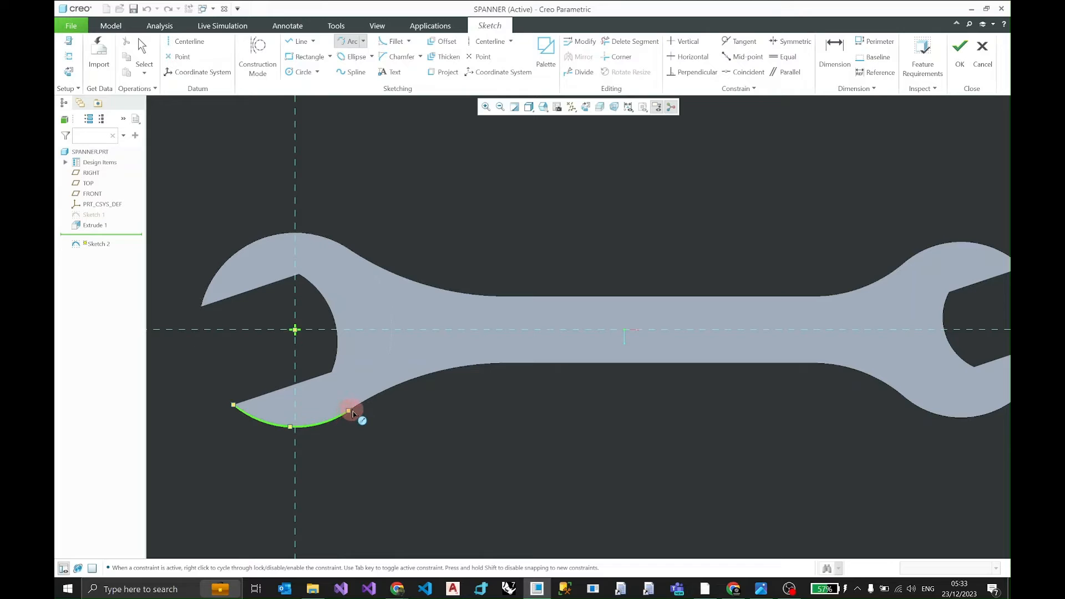
pyautogui.click(350, 411)
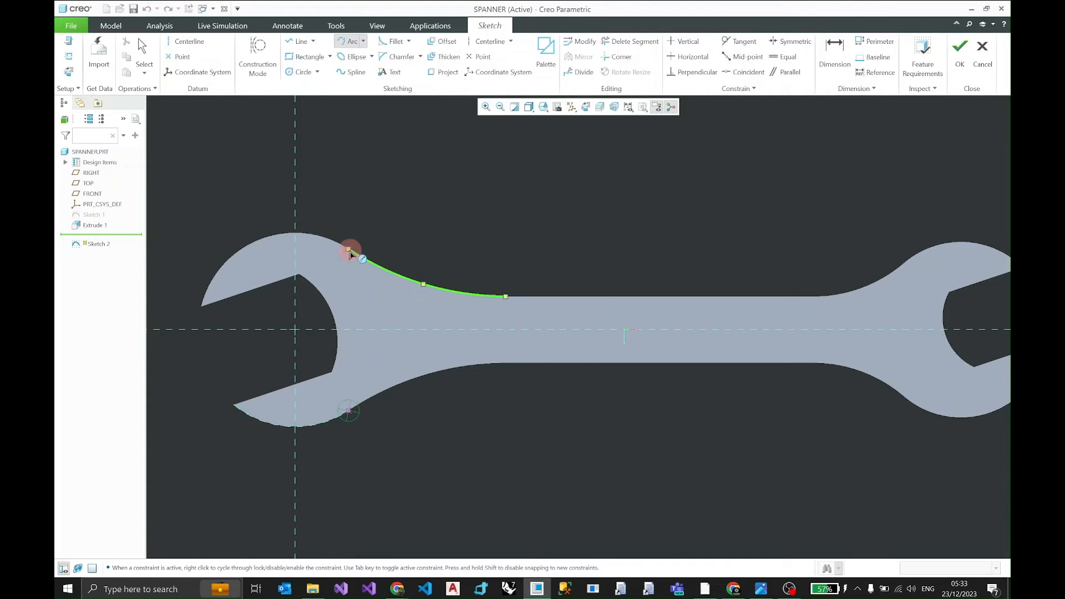
pyautogui.click(201, 305)
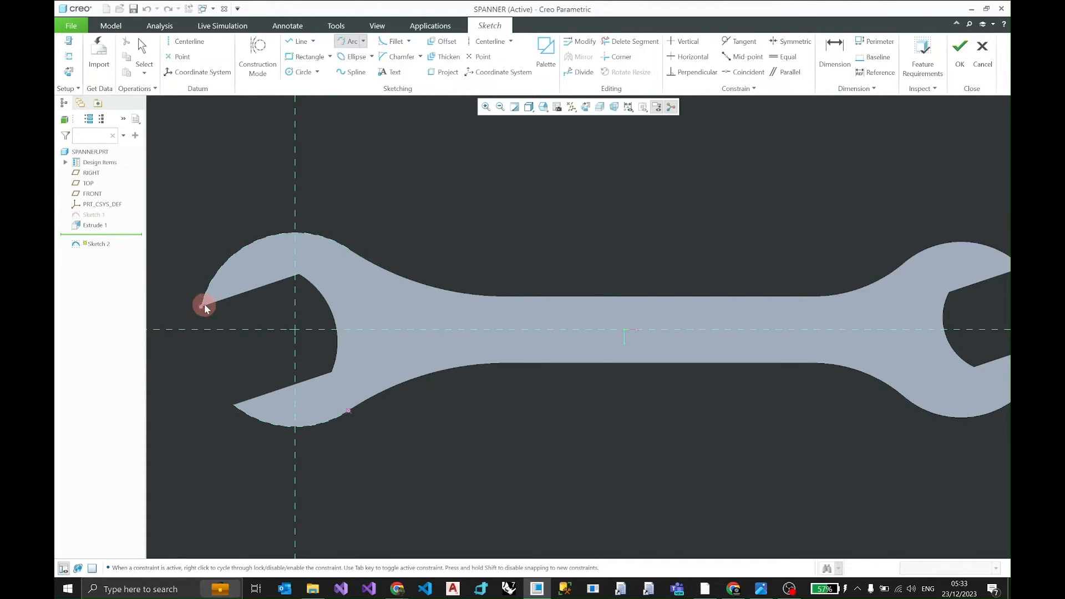
pyautogui.click(367, 268)
# Step: Sketch an arc along the smaller head's outer radius, running from one jaw tip across the handle side to the other
pyautogui.moveTo(713, 280)
pyautogui.mouseDown(button='middle')
pyautogui.moveTo(586, 285)
pyautogui.moveTo(611, 283)
pyautogui.moveTo(653, 154)
pyautogui.mouseUp(button='middle')
pyautogui.click(587, 105)
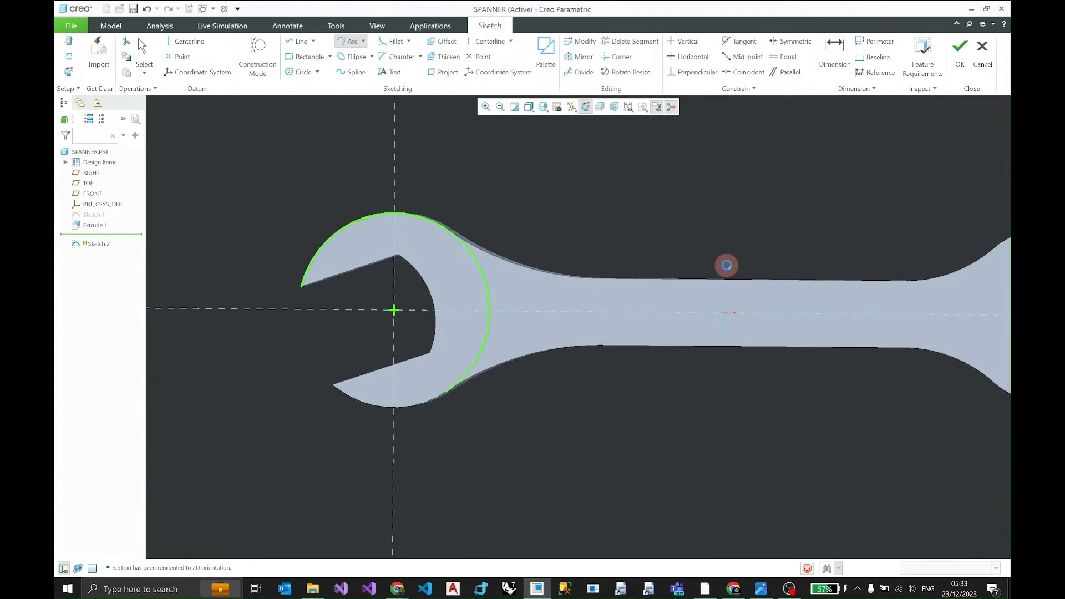
pyautogui.moveTo(799, 332); pyautogui.dragTo(472, 326, button='middle')
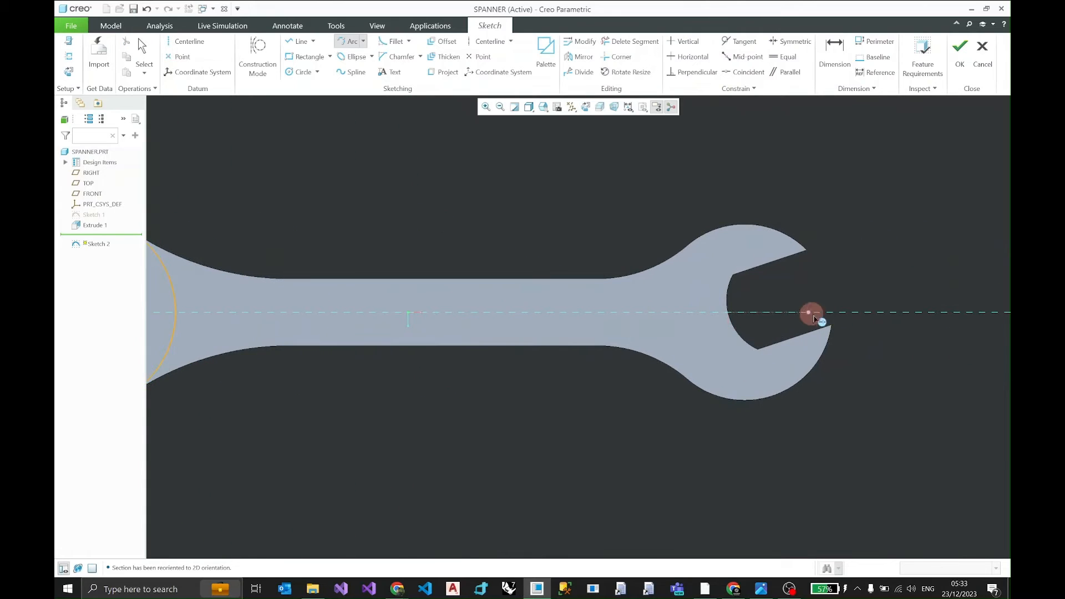
pyautogui.click(814, 260)
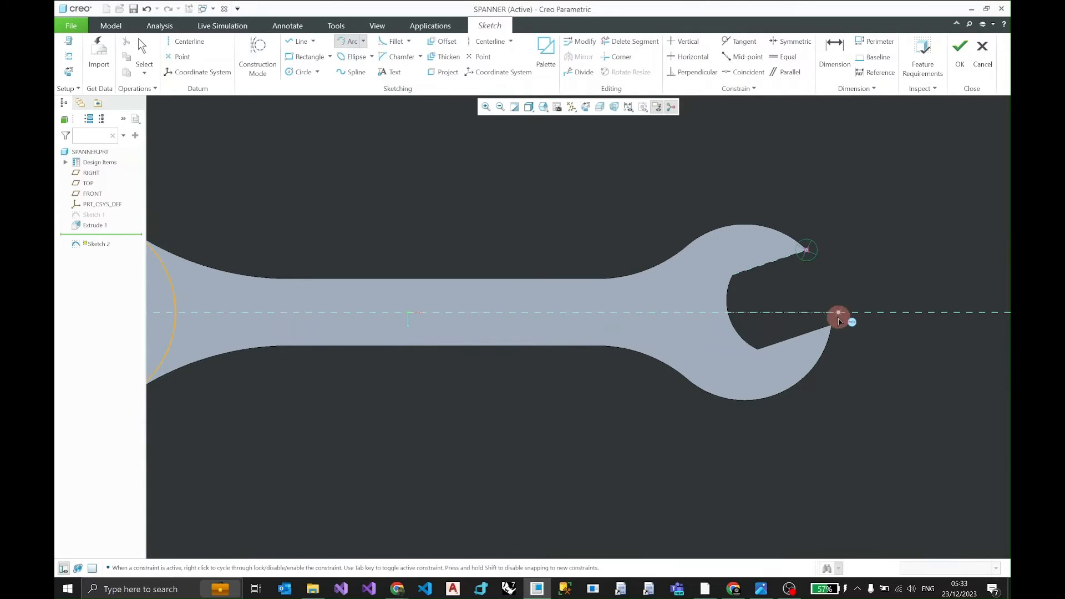
pyautogui.click(831, 326)
pyautogui.click(671, 317)
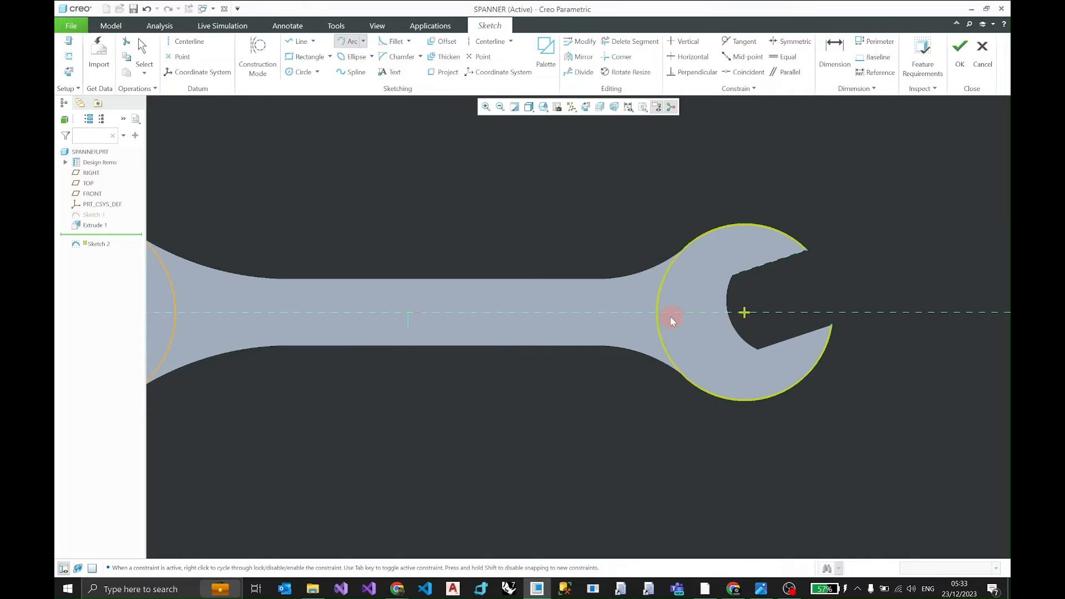
pyautogui.scroll(6, 670, 317)
pyautogui.scroll(-10, 673, 316)
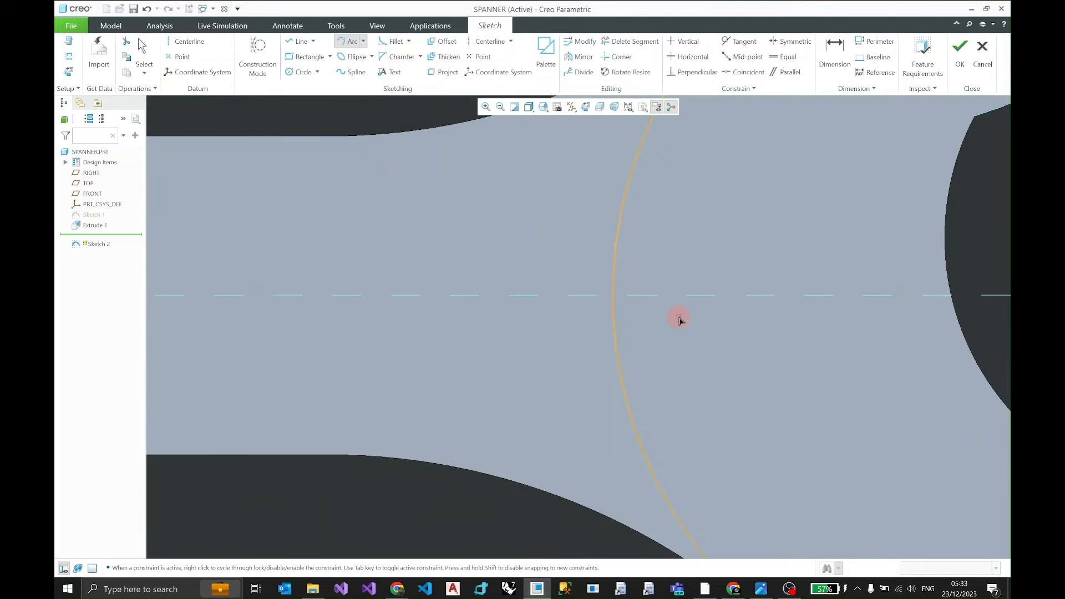
pyautogui.moveTo(448, 313); pyautogui.dragTo(500, 312, button='middle')
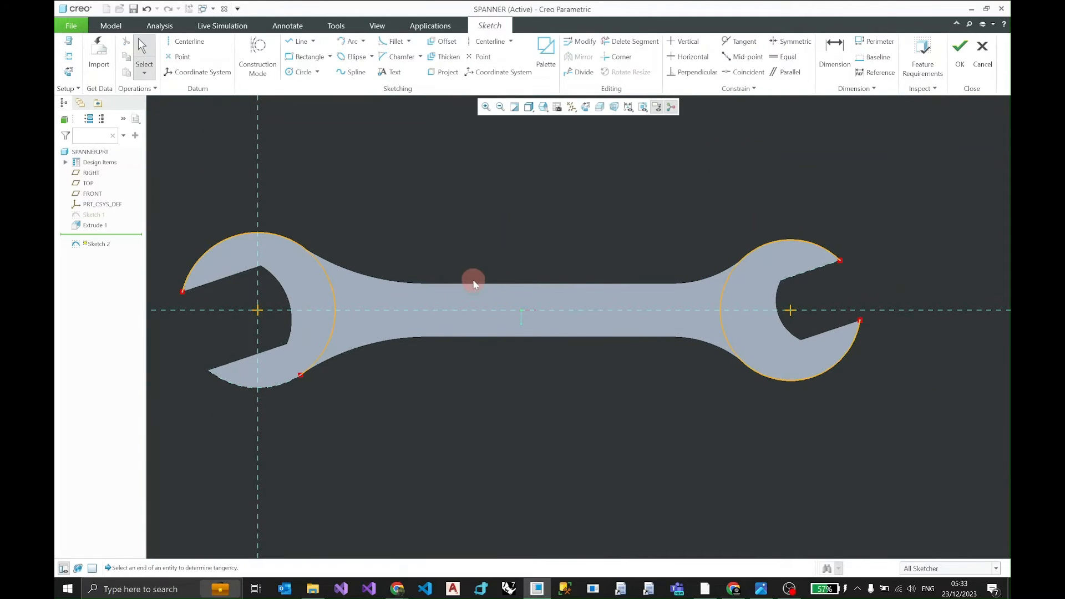
# Step: Project the handle's upper and lower straight edges and the four curved transition edges into the sketch
pyautogui.click(448, 73)
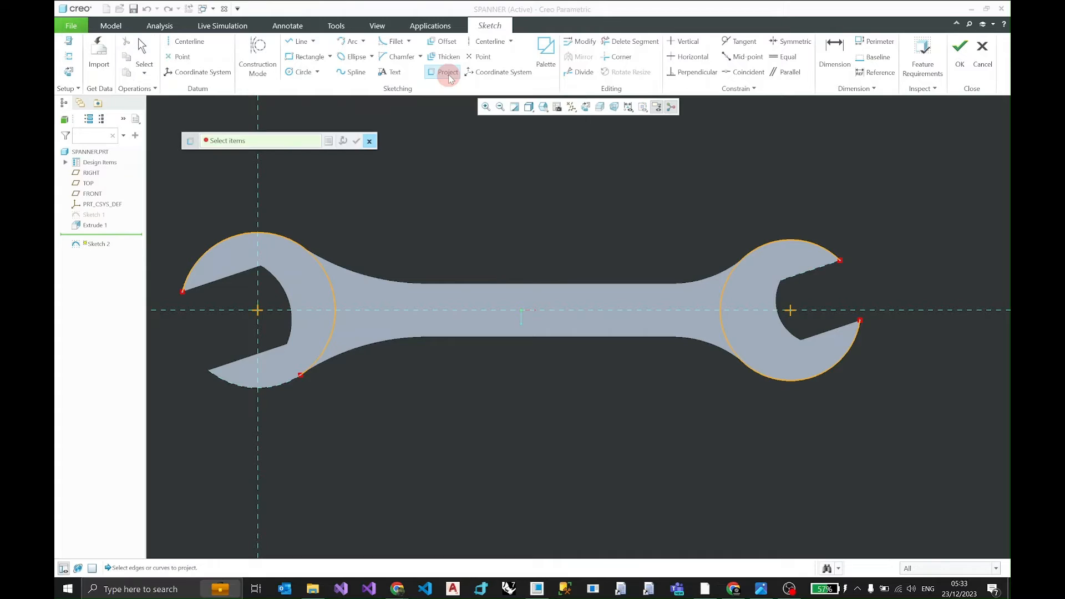
pyautogui.click(356, 273)
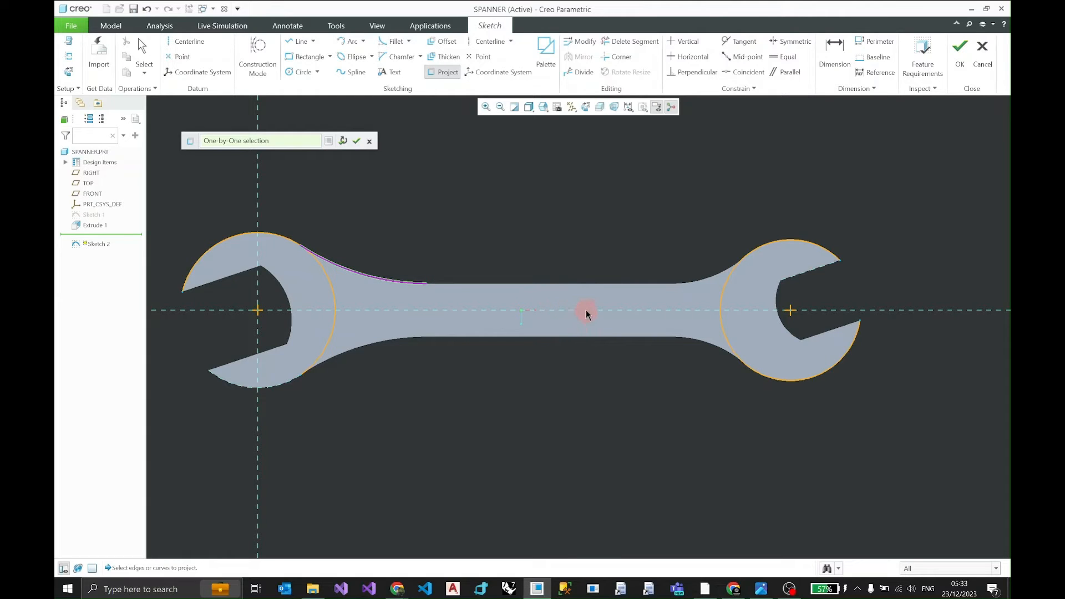
pyautogui.click(386, 261)
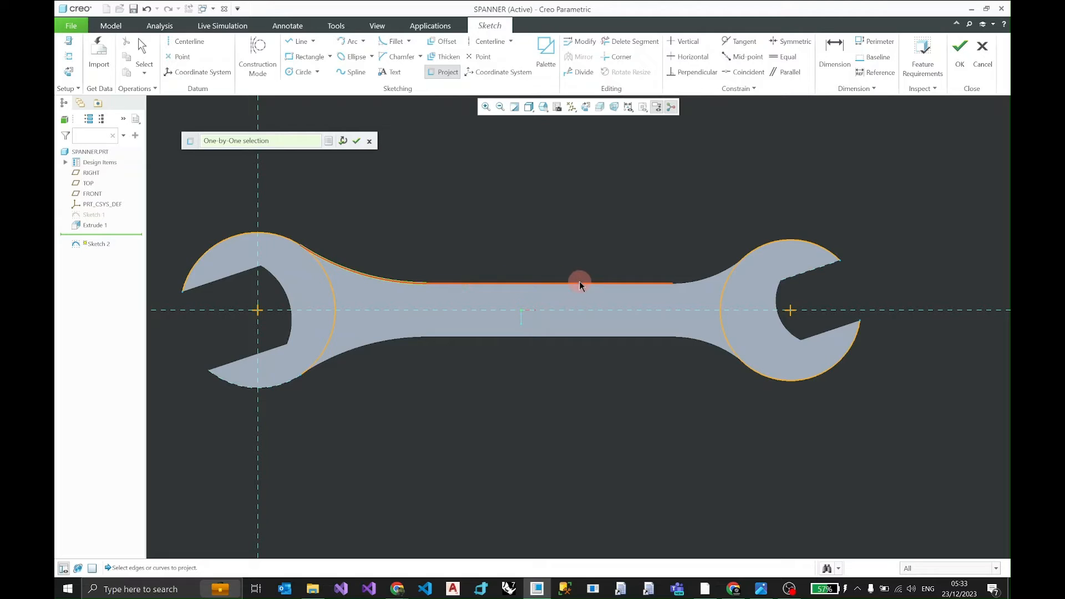
pyautogui.click(643, 283)
pyautogui.click(658, 282)
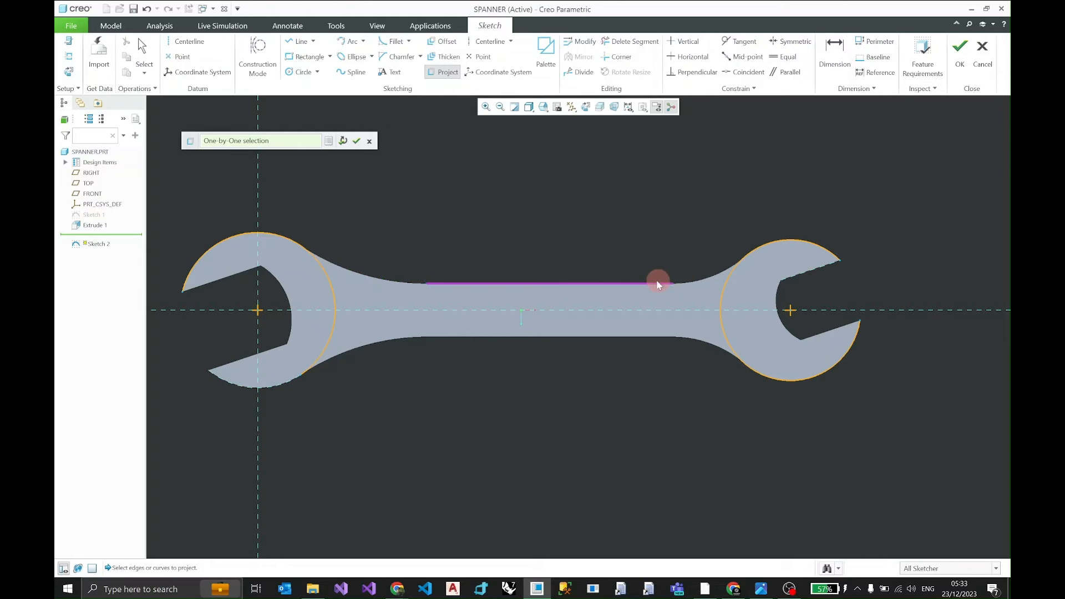
pyautogui.click(695, 280)
pyautogui.click(697, 344)
pyautogui.click(644, 338)
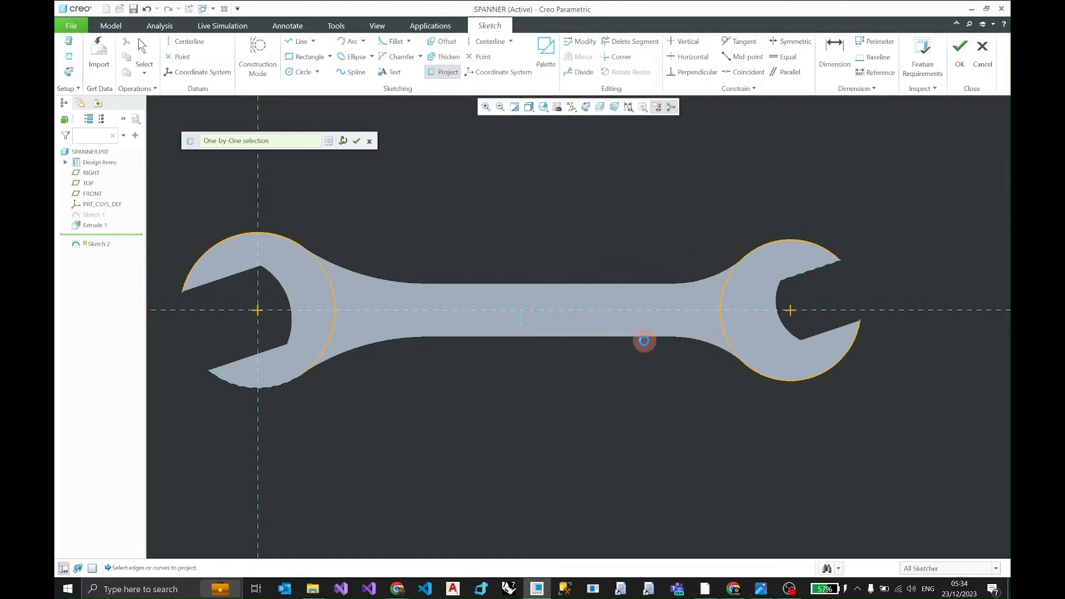
pyautogui.click(361, 351)
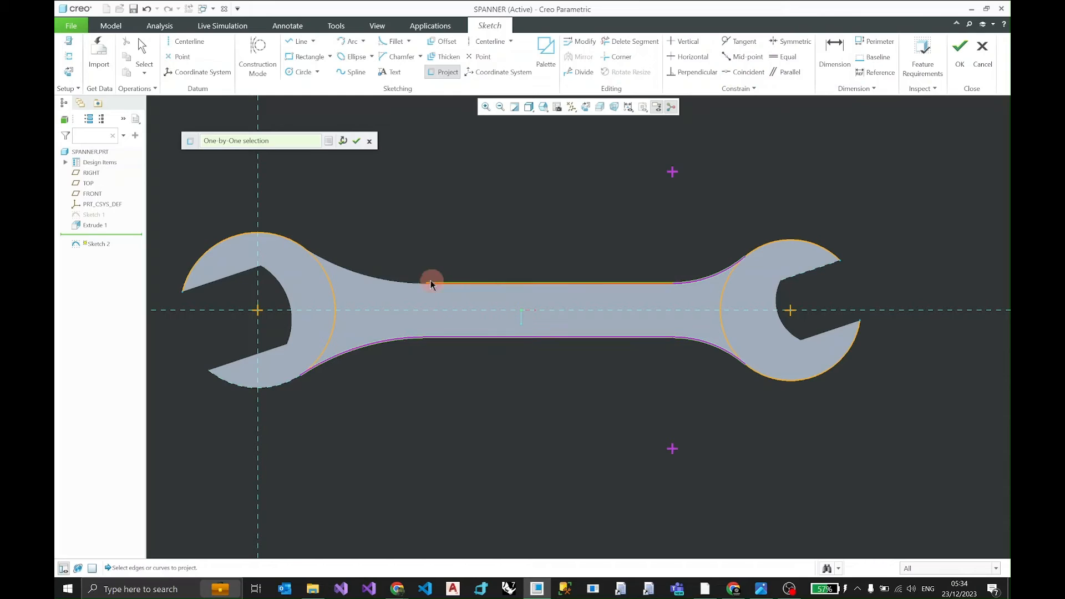
pyautogui.click(389, 282)
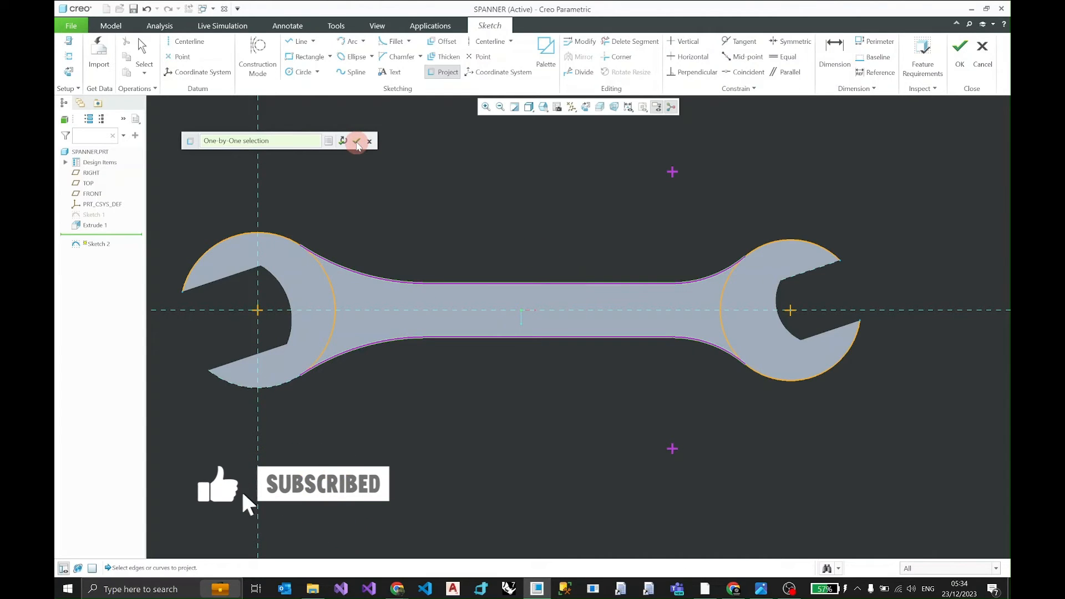
pyautogui.click(356, 143)
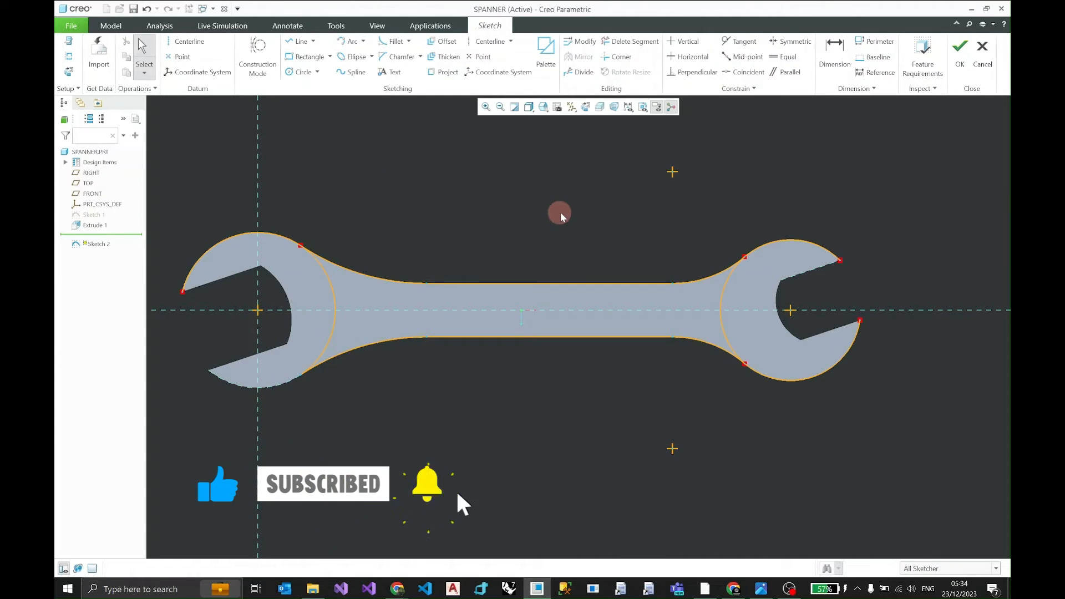
# Step: Trim off the arc portions outside the handle at both heads to leave a closed handle profile, and finish the sketch
pyautogui.click(657, 40)
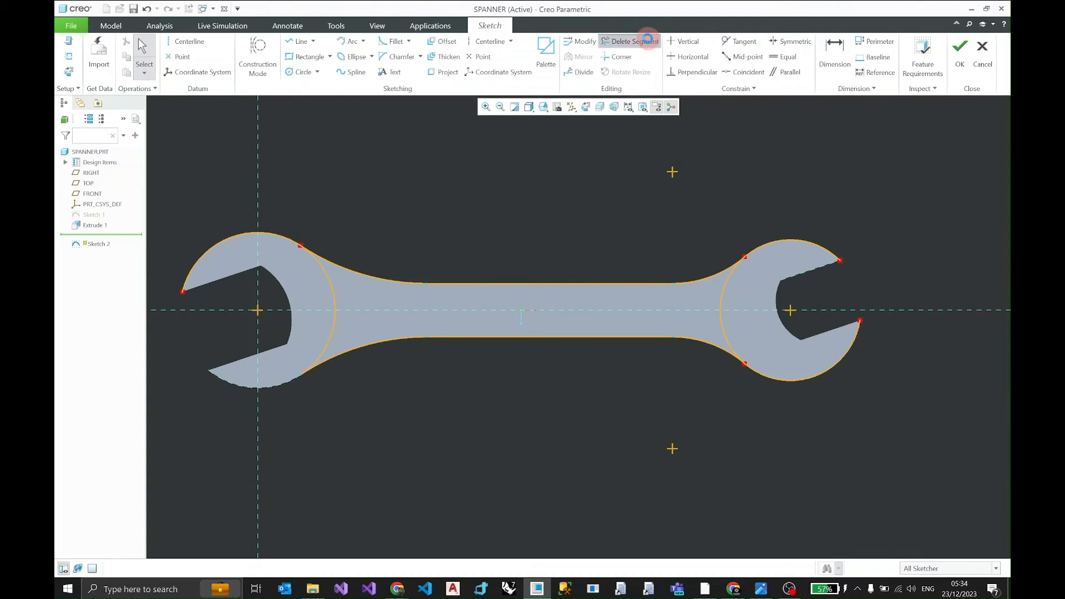
pyautogui.moveTo(804, 242)
pyautogui.mouseDown()
pyautogui.moveTo(844, 357)
pyautogui.moveTo(751, 385)
pyautogui.mouseUp()
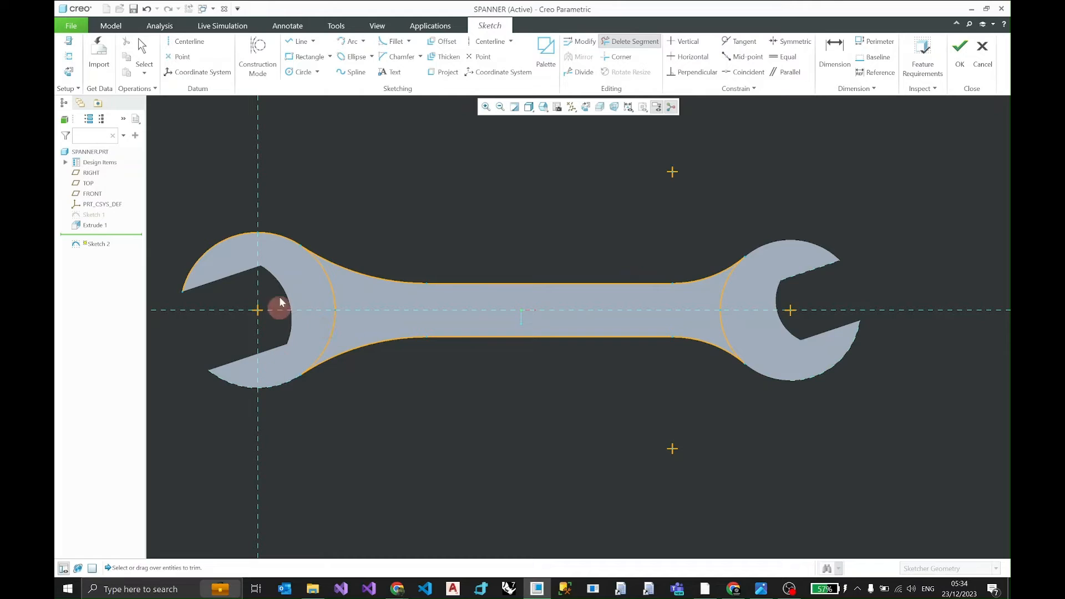
pyautogui.moveTo(283, 233)
pyautogui.mouseDown()
pyautogui.moveTo(238, 231)
pyautogui.moveTo(288, 236)
pyautogui.moveTo(242, 230)
pyautogui.moveTo(248, 237)
pyautogui.mouseUp()
pyautogui.middleClick(518, 231)
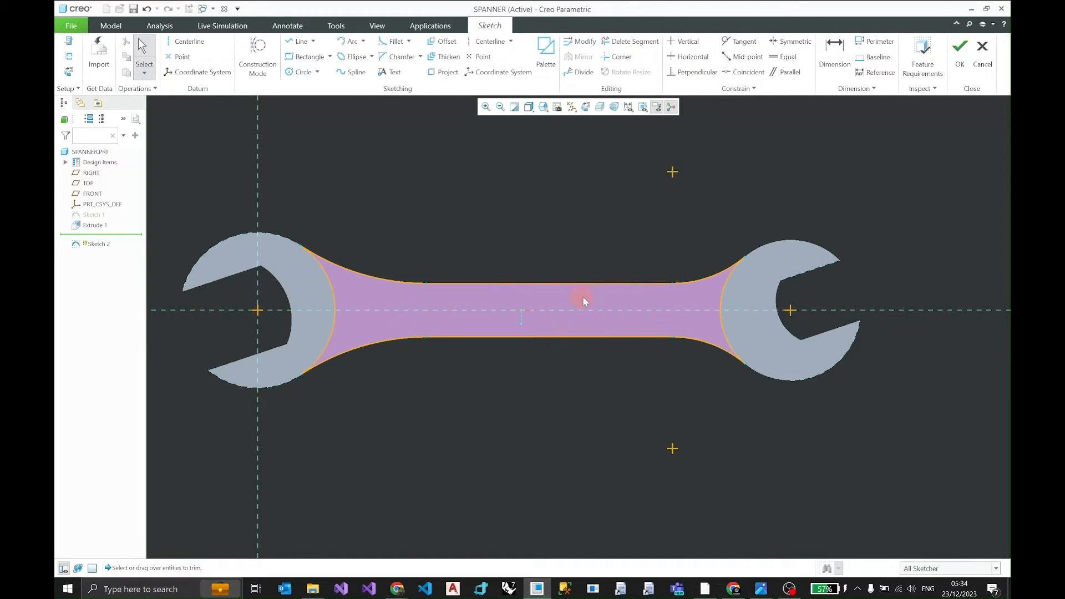
pyautogui.moveTo(613, 292)
pyautogui.mouseDown(button='middle')
pyautogui.moveTo(642, 281)
pyautogui.moveTo(645, 247)
pyautogui.mouseUp(button='middle')
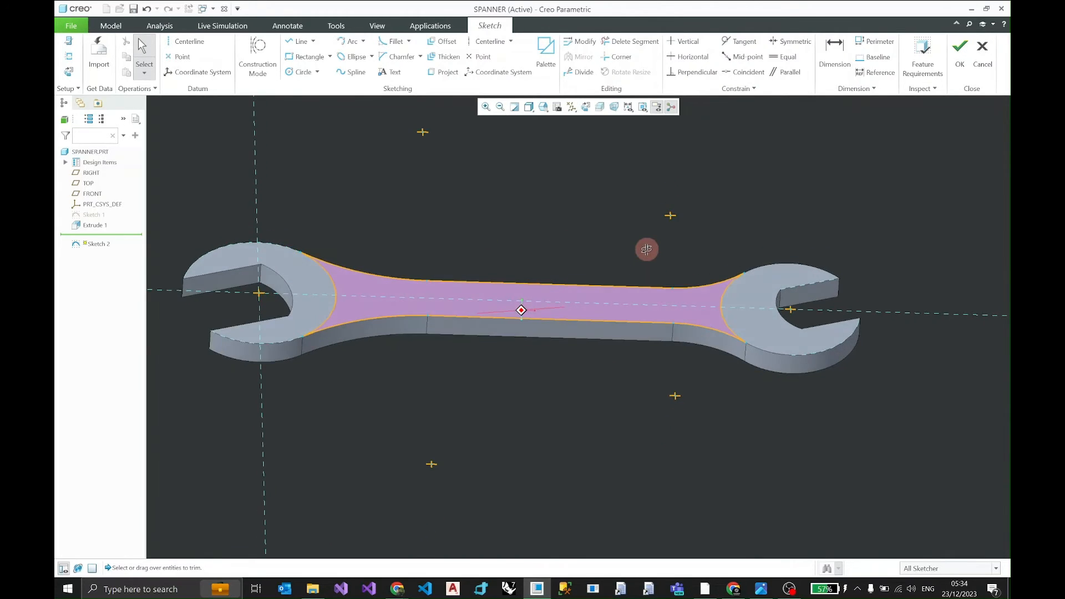
pyautogui.click(962, 53)
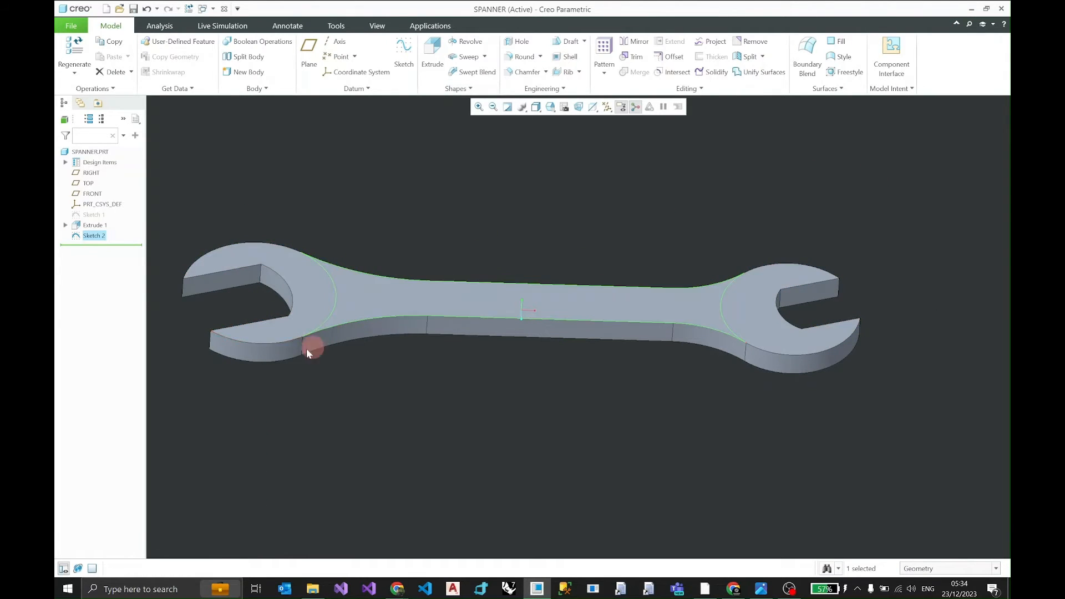
# Step: Extrude the handle profile sketch as a material-removing cut into the body, 1.00 deep
pyautogui.click(431, 55)
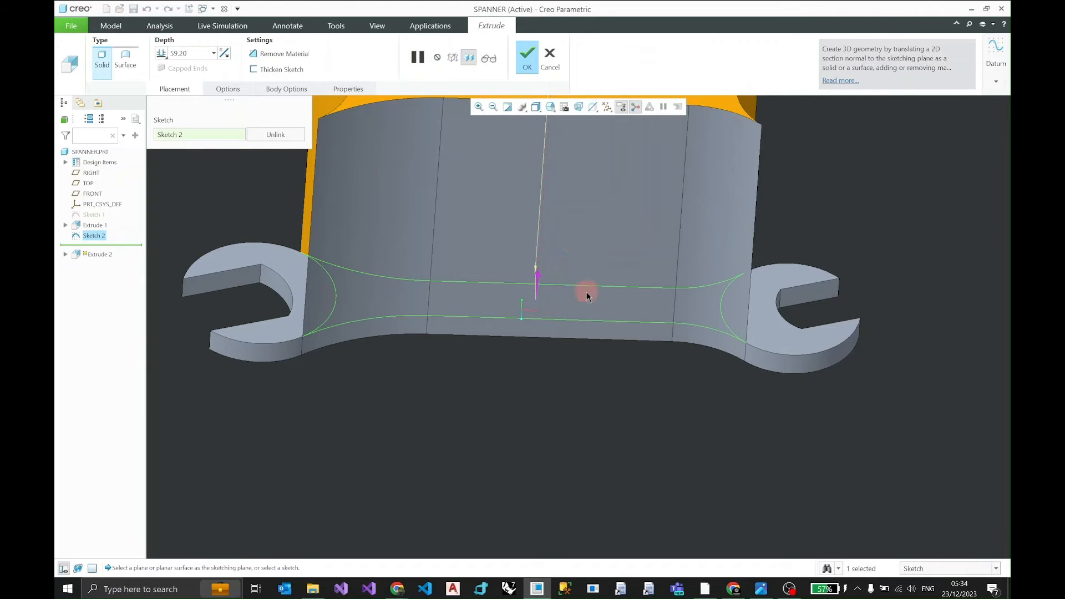
pyautogui.moveTo(587, 293)
pyautogui.mouseDown(button='middle')
pyautogui.moveTo(601, 240)
pyautogui.moveTo(568, 288)
pyautogui.mouseUp(button='middle')
pyautogui.scroll(-1, 567, 278)
pyautogui.scroll(5, 568, 261)
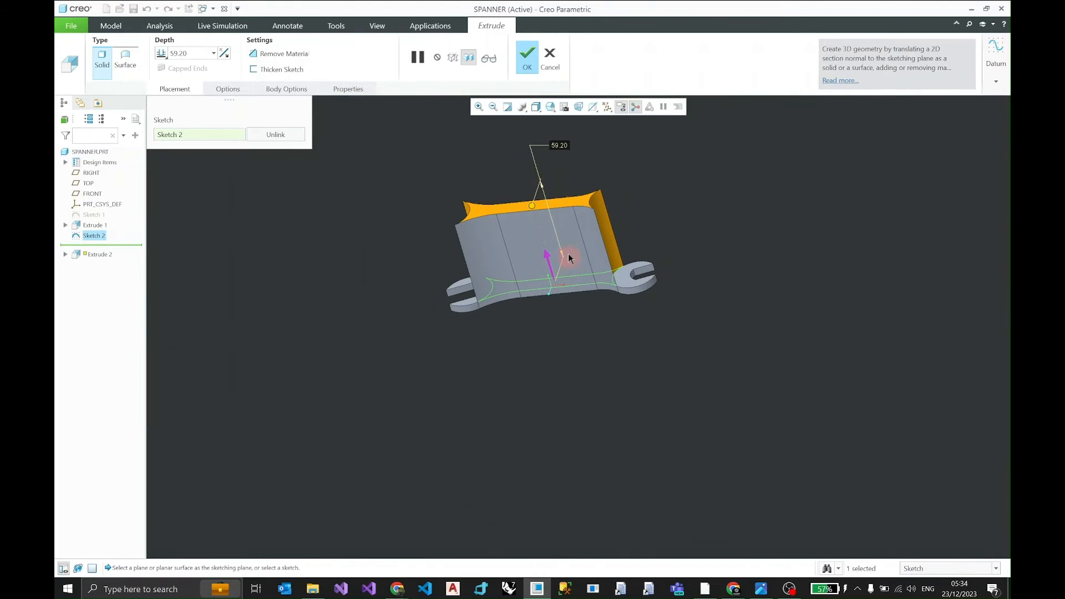
pyautogui.scroll(-3, 545, 227)
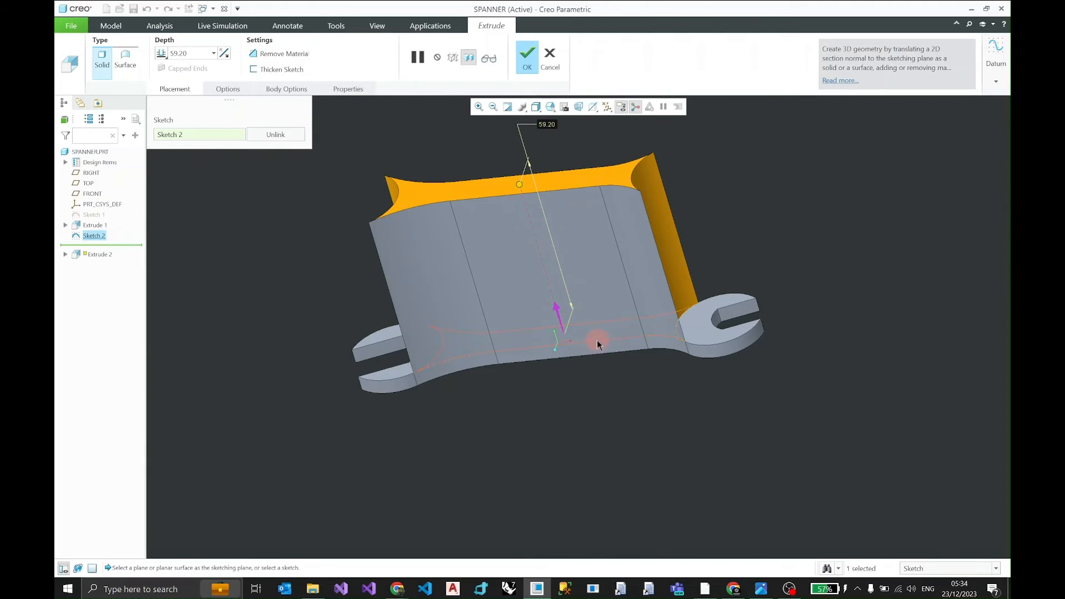
pyautogui.click(556, 314)
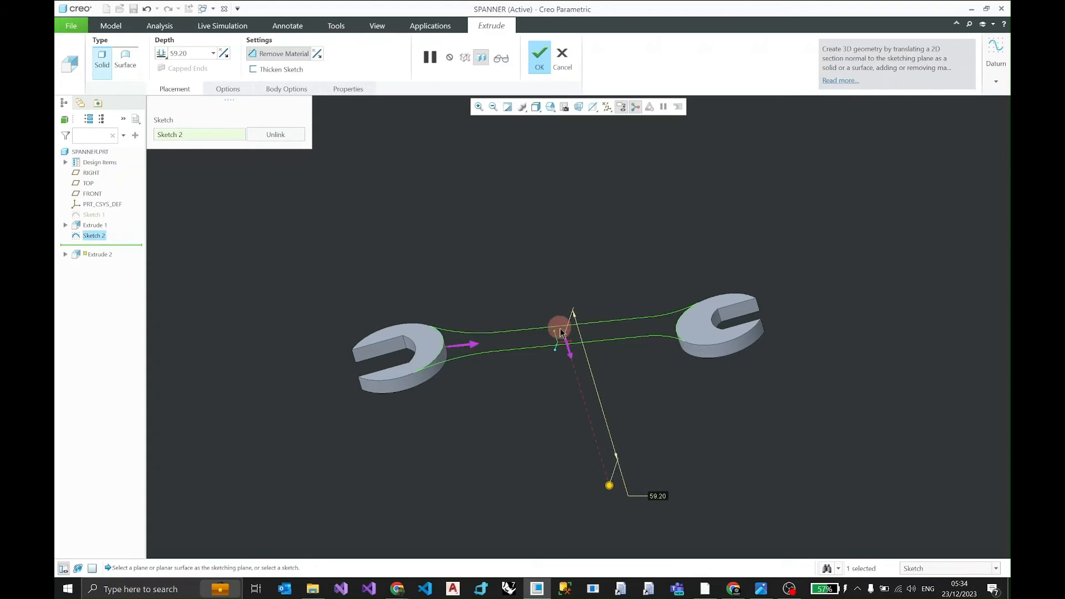
pyautogui.click(572, 355)
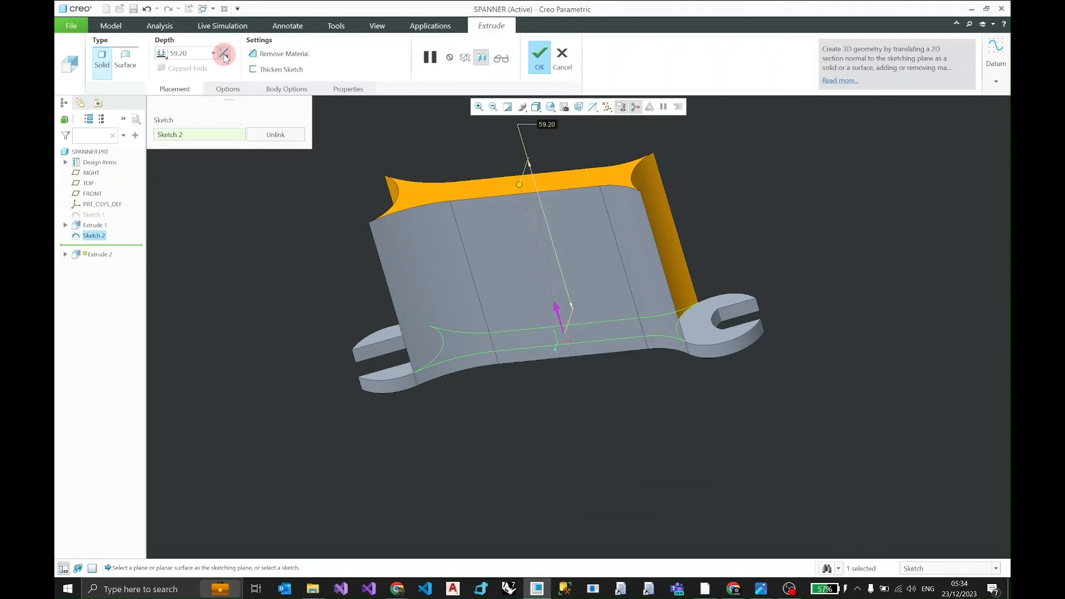
pyautogui.click(225, 54)
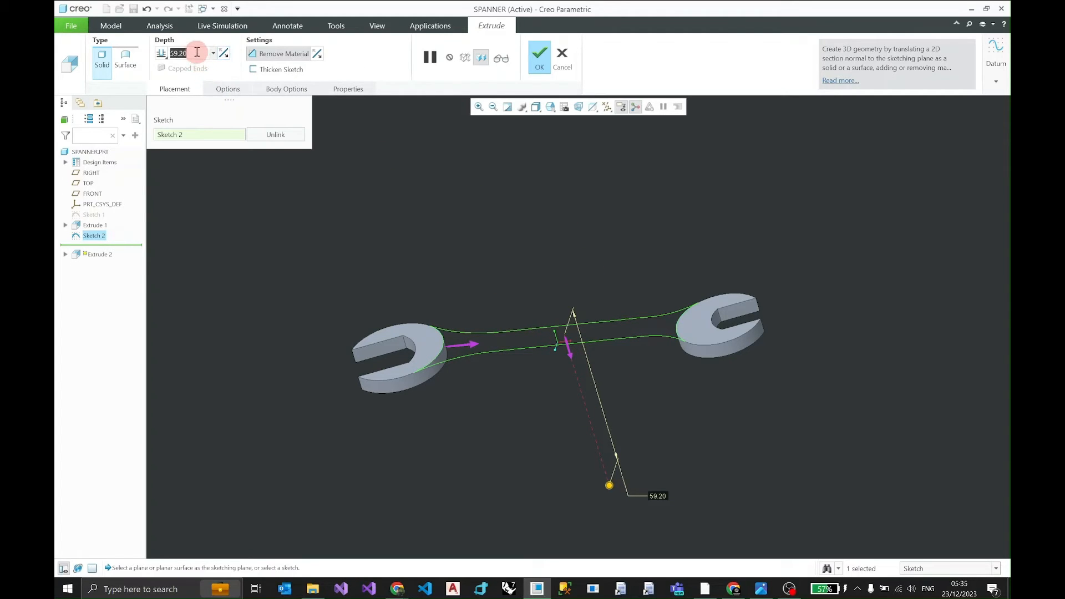
pyautogui.write('1.0')
pyautogui.press('Return')
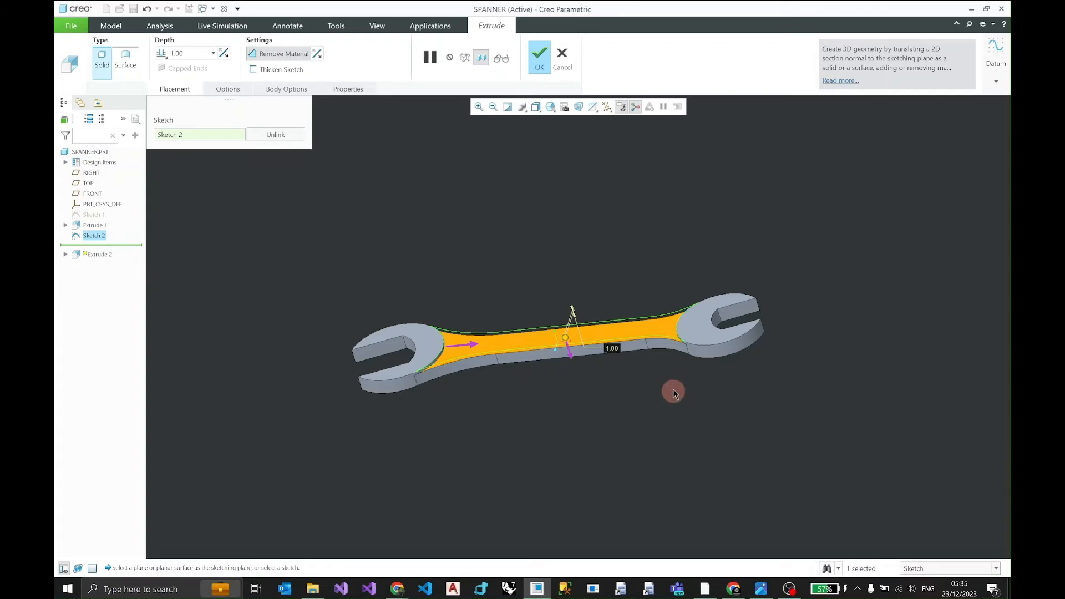
pyautogui.moveTo(673, 390); pyautogui.dragTo(680, 360, button='middle')
pyautogui.middleClick(615, 352)
# Step: Start a sketch on the spanner's opposite, uncut flat face, facing the sketch plane squarely and displaying the model with hidden lines
pyautogui.moveTo(616, 353)
pyautogui.mouseDown(button='middle')
pyautogui.moveTo(597, 395)
pyautogui.moveTo(628, 364)
pyautogui.mouseUp(button='middle')
pyautogui.moveTo(528, 366); pyautogui.dragTo(592, 364, button='middle')
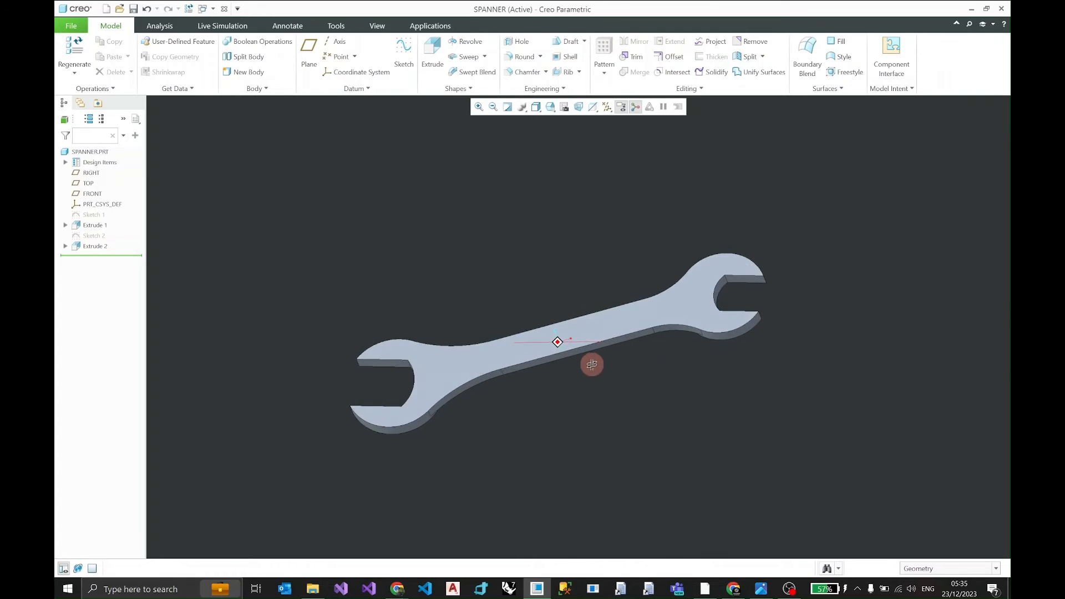
pyautogui.click(615, 325)
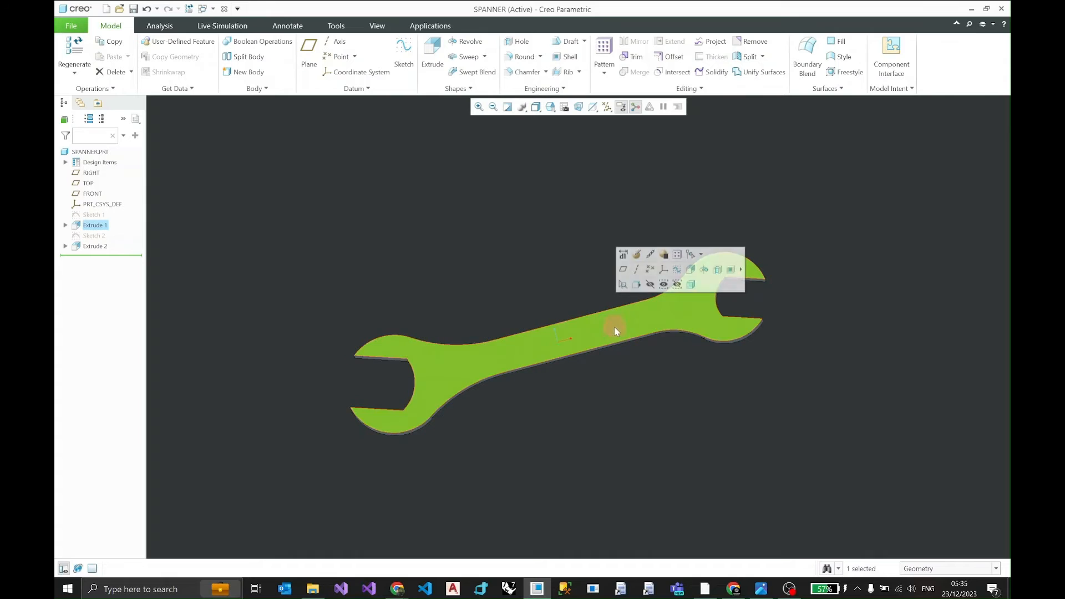
pyautogui.click(411, 48)
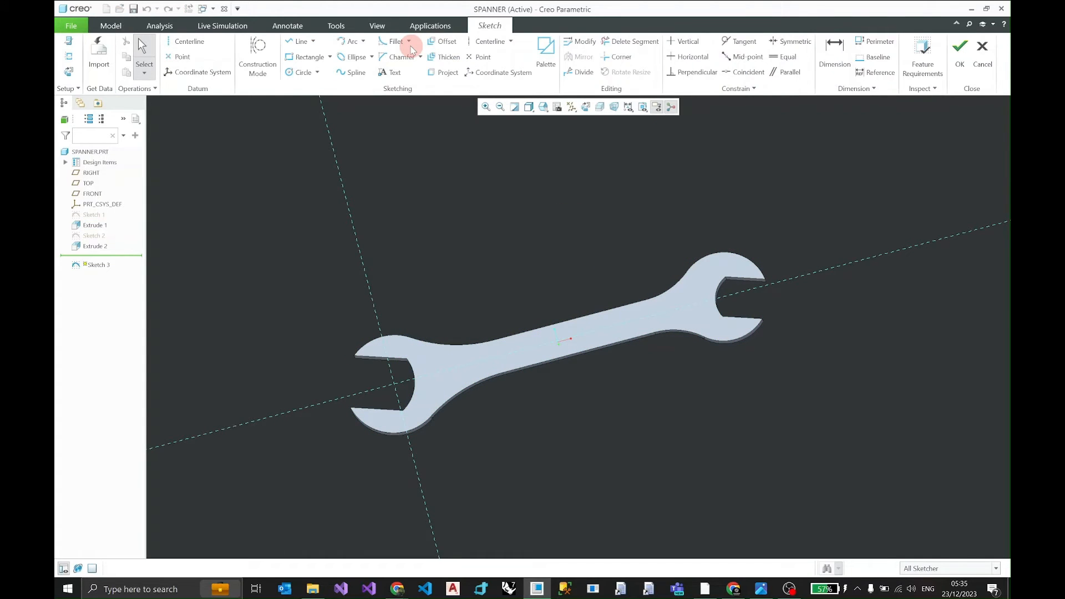
pyautogui.click(588, 110)
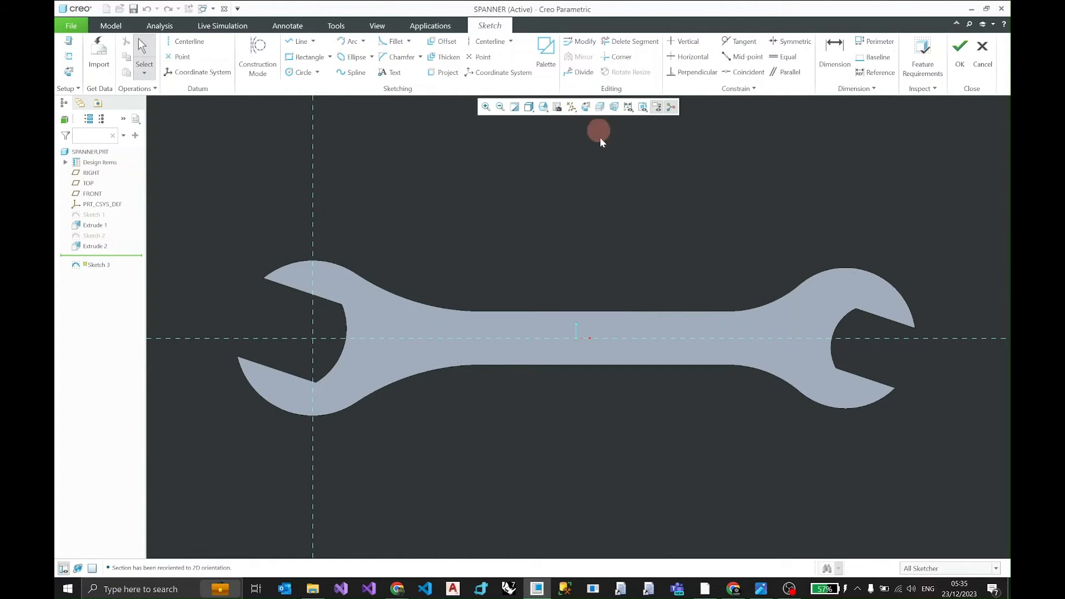
pyautogui.scroll(-1, 642, 367)
pyautogui.scroll(1, 636, 352)
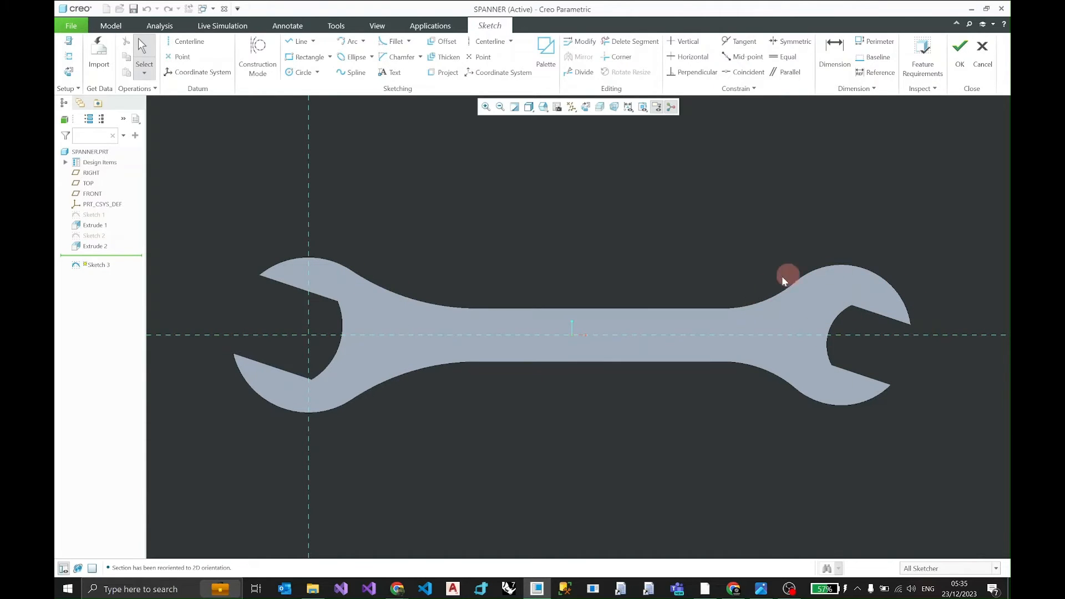
pyautogui.click(530, 108)
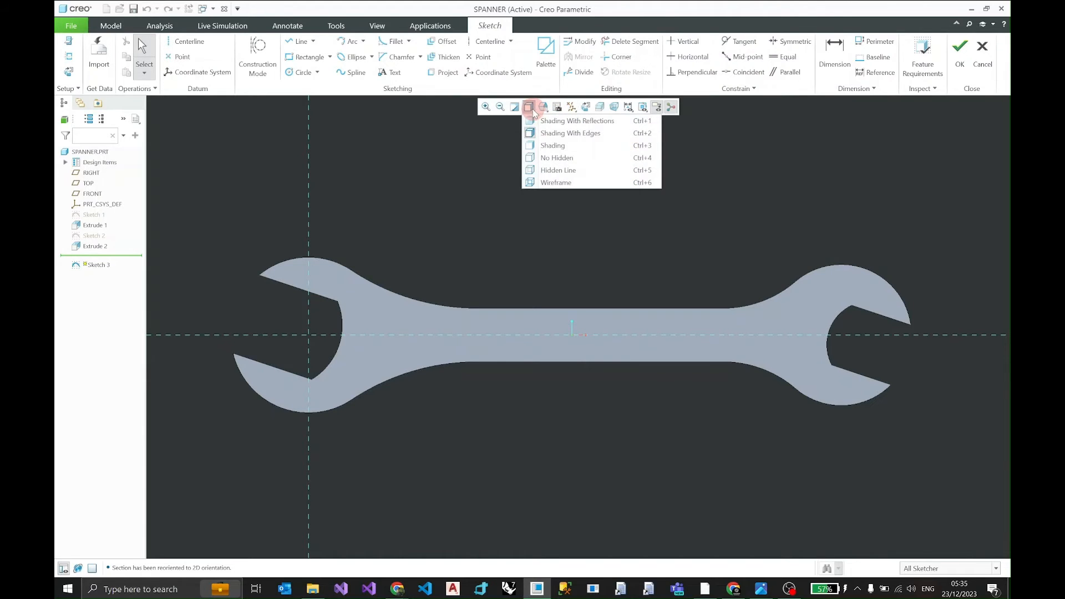
pyautogui.click(558, 170)
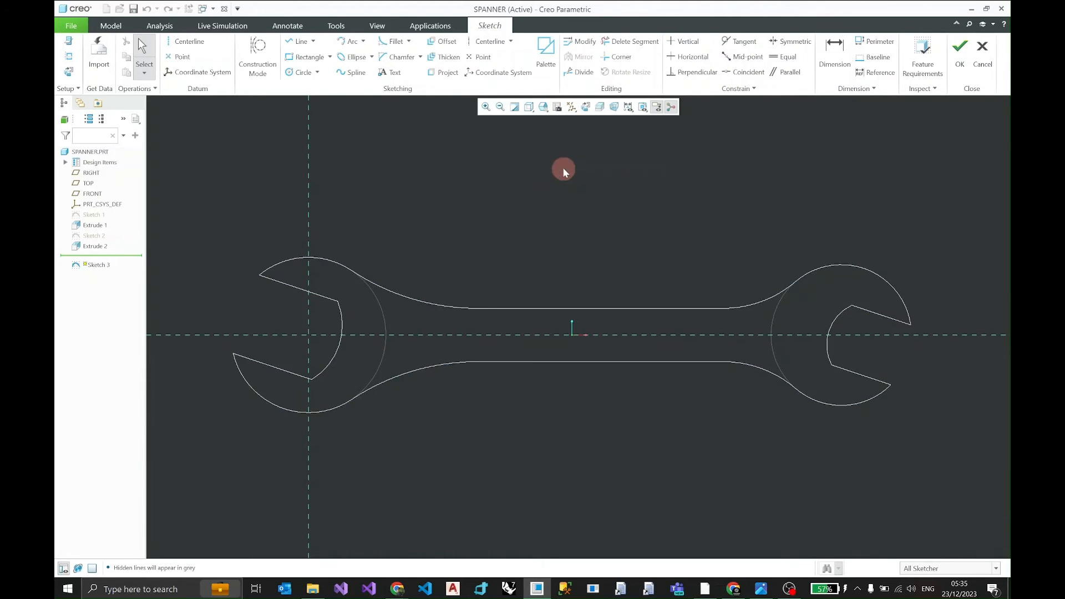
# Step: Project the handle's two straight edges, four curved transition edges and the two hidden head arcs into the sketch
pyautogui.moveTo(448, 299); pyautogui.dragTo(375, 287)
pyautogui.click(446, 73)
pyautogui.click(383, 314)
pyautogui.click(402, 300)
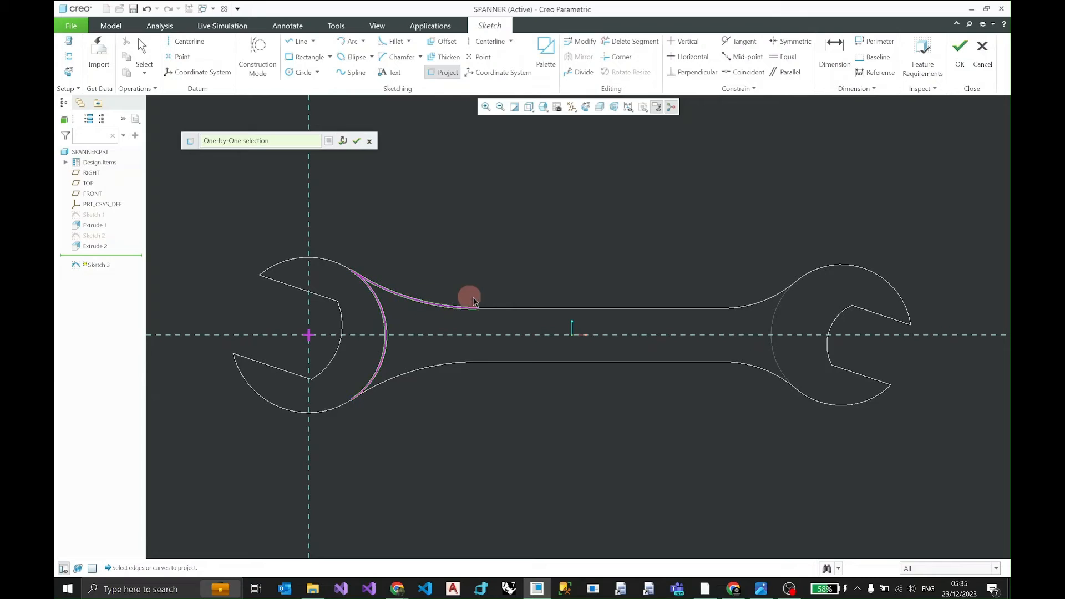
pyautogui.click(487, 307)
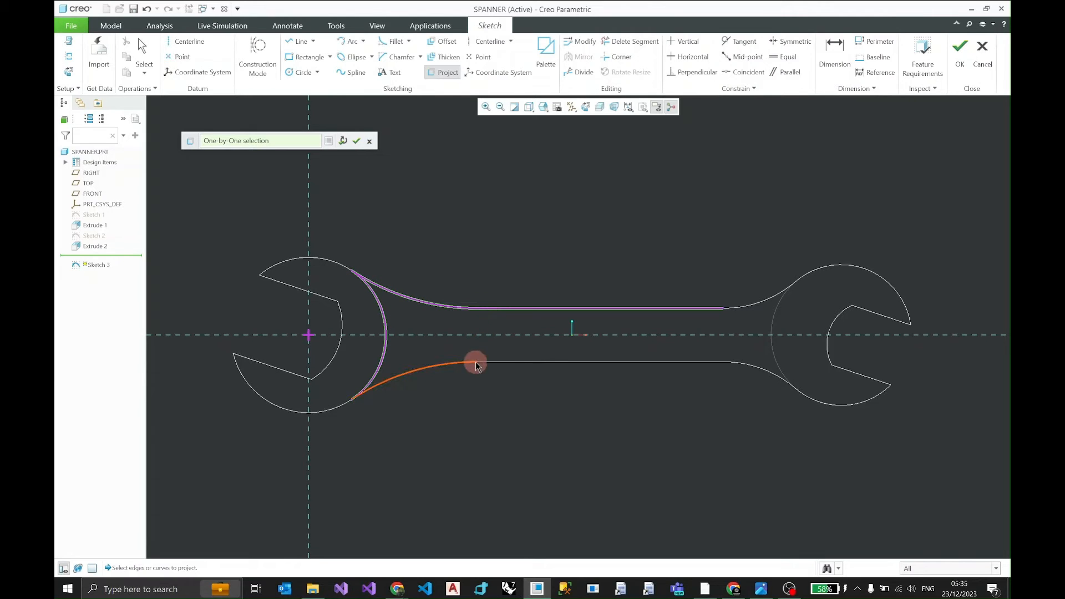
pyautogui.click(476, 364)
pyautogui.click(674, 362)
pyautogui.click(746, 371)
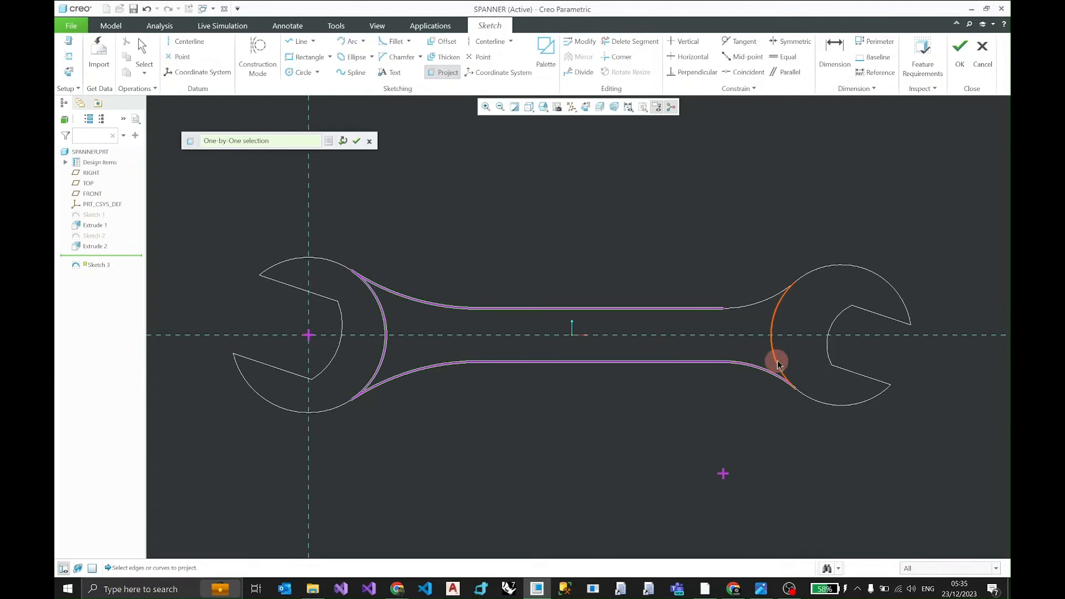
pyautogui.click(778, 361)
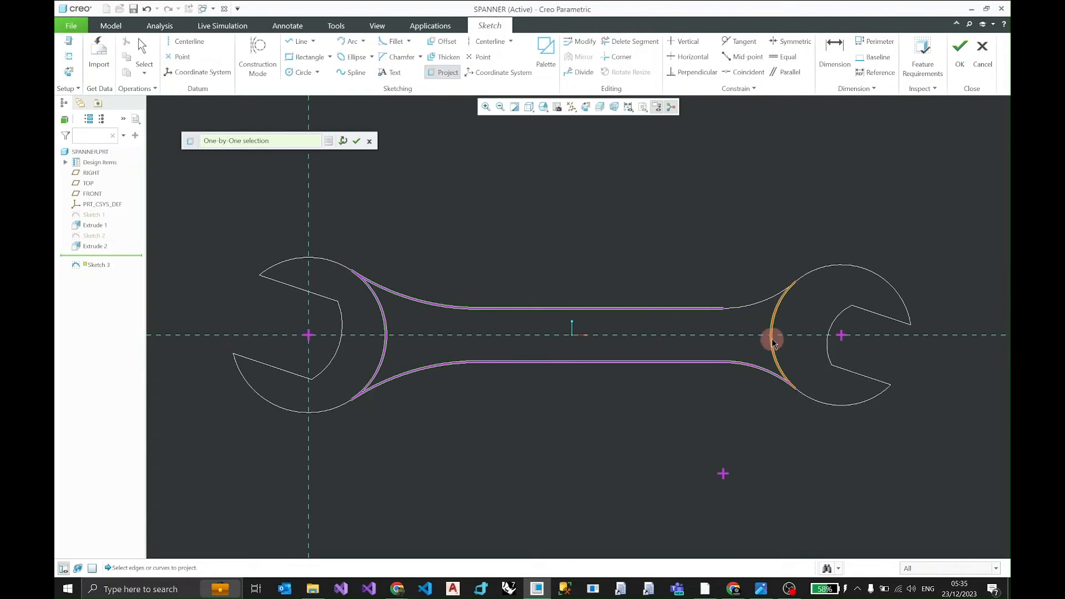
pyautogui.click(752, 304)
pyautogui.click(752, 305)
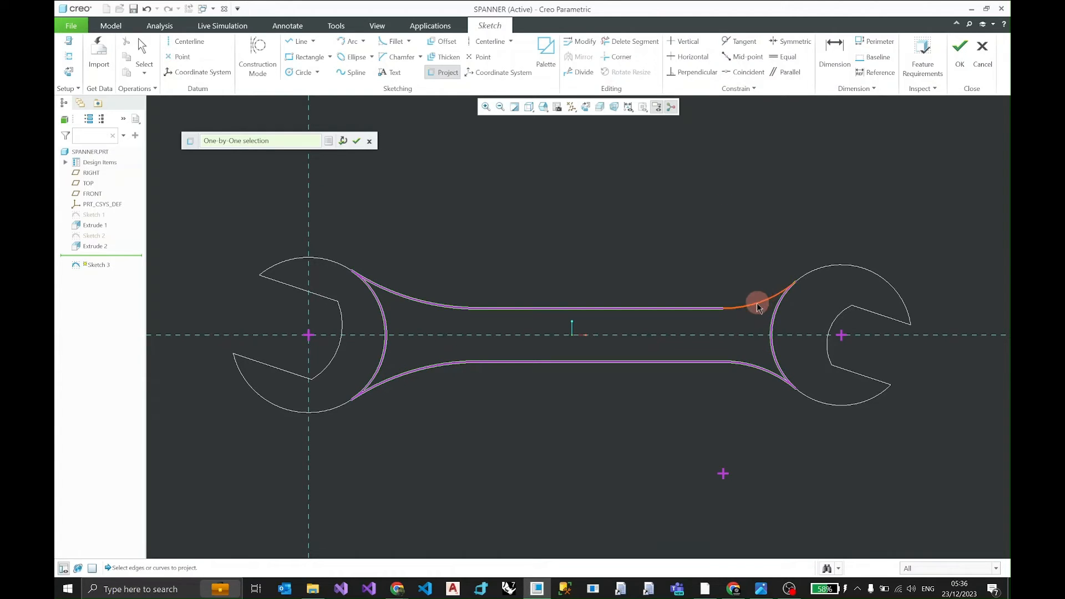
pyautogui.click(763, 298)
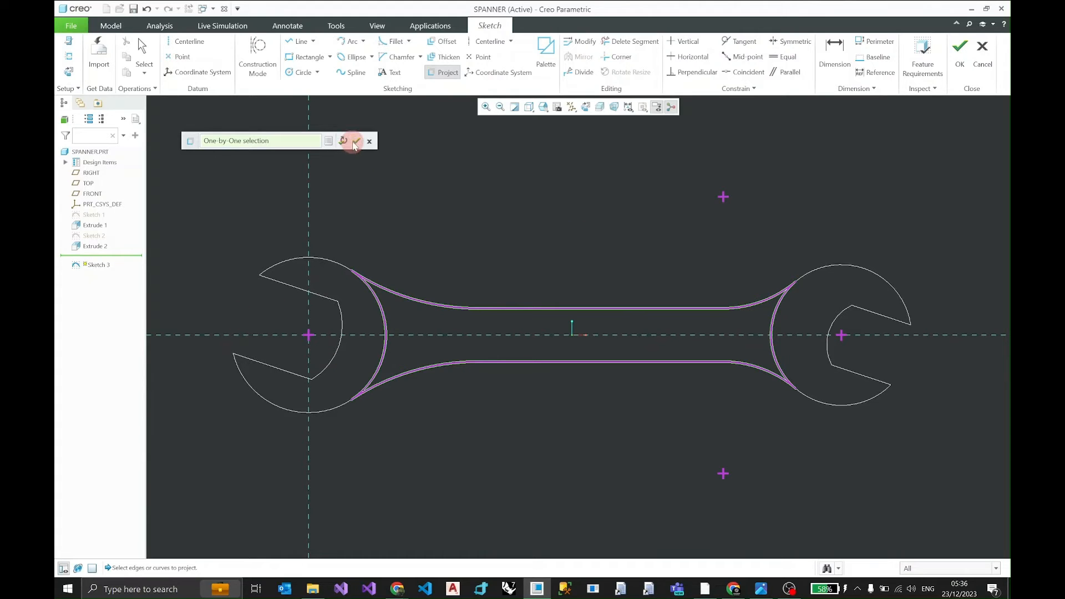
pyautogui.click(357, 142)
# Step: Restore the shaded-with-edges display and finish the projected handle profile sketch
pyautogui.moveTo(659, 238)
pyautogui.mouseDown(button='middle')
pyautogui.moveTo(670, 215)
pyautogui.moveTo(663, 191)
pyautogui.mouseUp(button='middle')
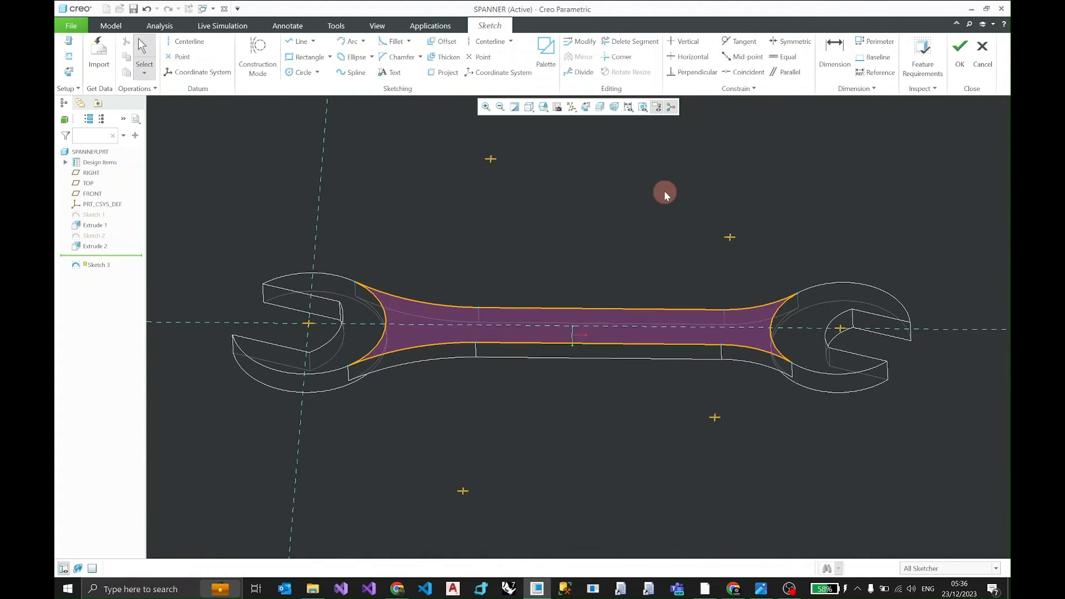
pyautogui.click(528, 107)
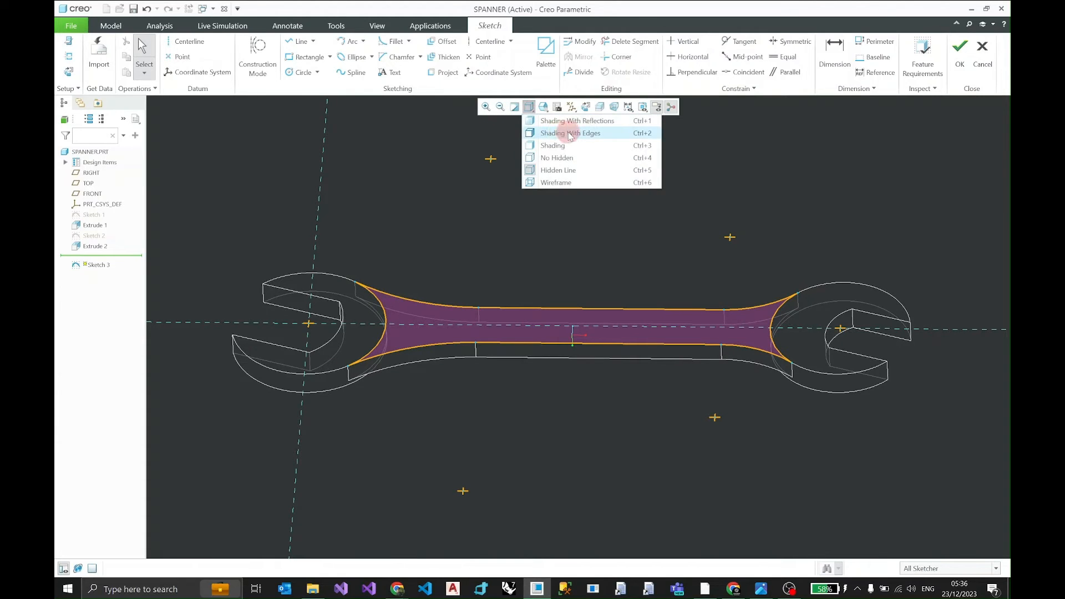
pyautogui.click(569, 134)
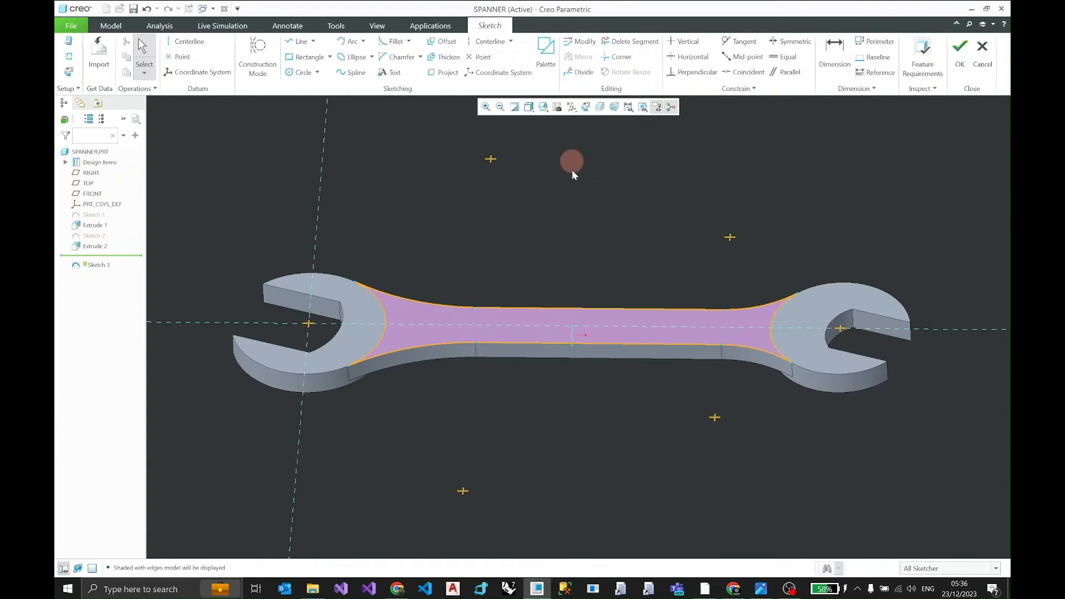
pyautogui.moveTo(588, 244)
pyautogui.mouseDown(button='middle')
pyautogui.moveTo(621, 214)
pyautogui.moveTo(597, 261)
pyautogui.moveTo(599, 235)
pyautogui.moveTo(592, 253)
pyautogui.mouseUp(button='middle')
pyautogui.click(961, 62)
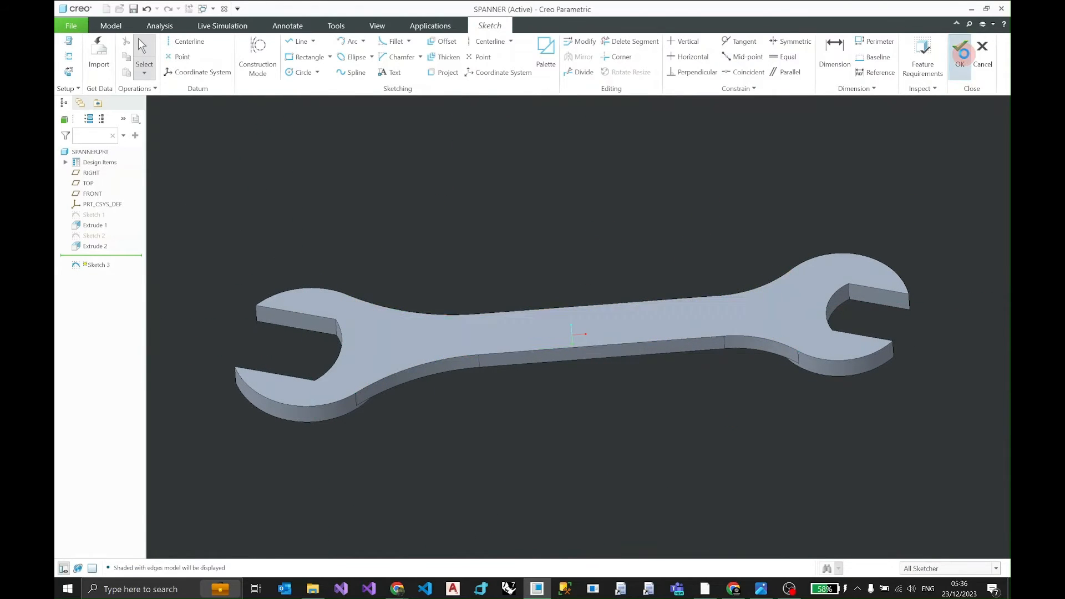
# Step: Extrude the projected handle profile as a material-removing cut into the second face, 1.00 deep
pyautogui.click(432, 55)
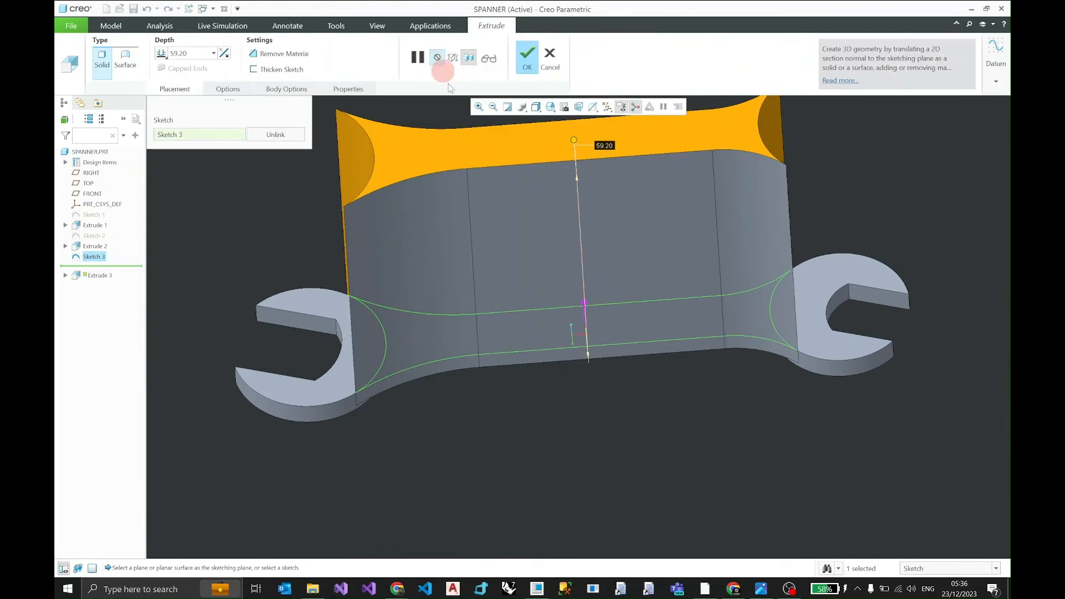
pyautogui.click(585, 307)
pyautogui.click(278, 54)
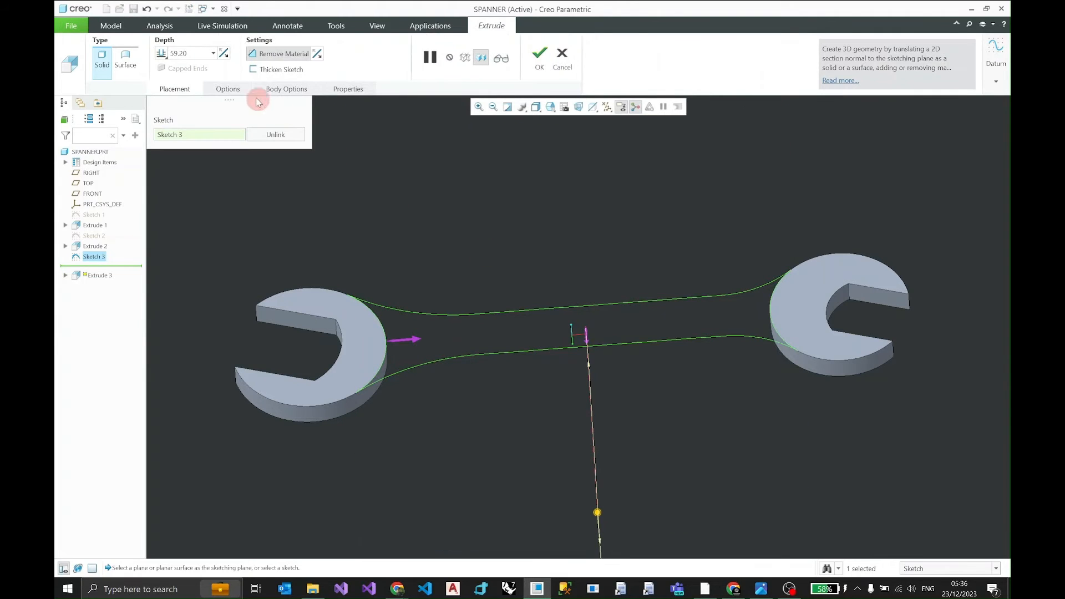
pyautogui.press('Escape')
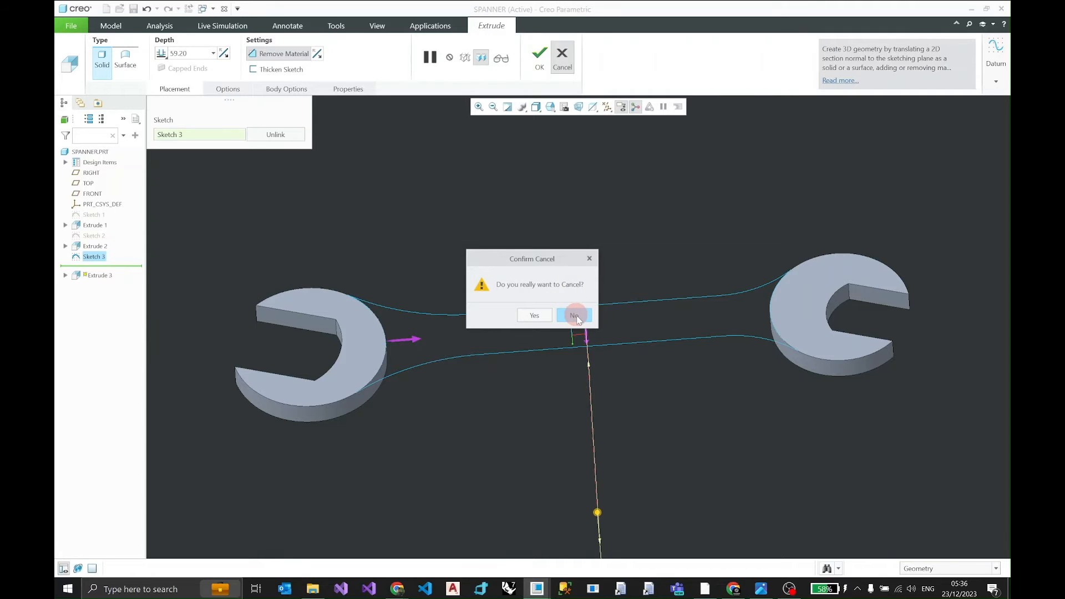
pyautogui.click(589, 259)
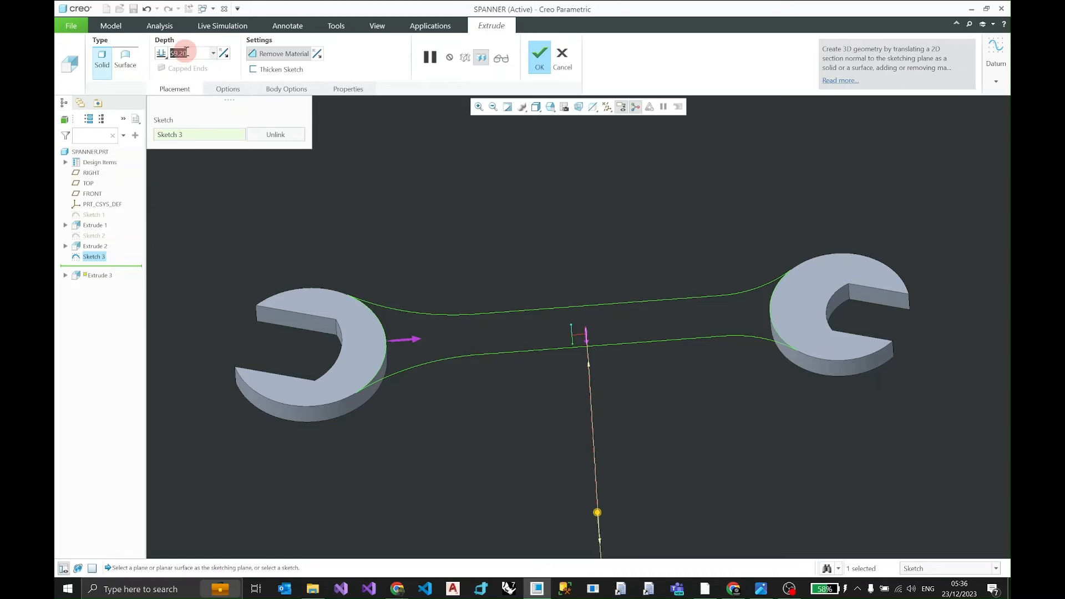
pyautogui.write('1.0')
pyautogui.press('Return')
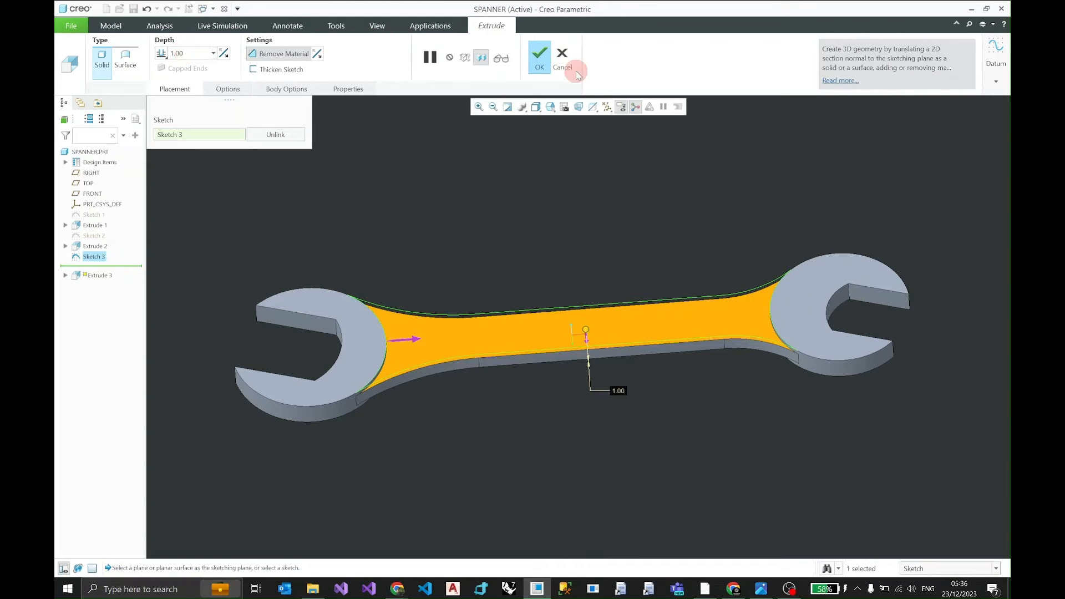
pyautogui.click(539, 55)
# Step: Inspect the thinned handle, then examine the handle slot's dimensions in the reference drawing Spanner.PNG and return to the Creo model
pyautogui.click(672, 306)
pyautogui.moveTo(643, 238); pyautogui.dragTo(601, 381, button='middle')
pyautogui.click(658, 238)
pyautogui.scroll(-3, 688, 451)
pyautogui.scroll(3, 683, 444)
pyautogui.press('capslock')
pyautogui.press('capslock')
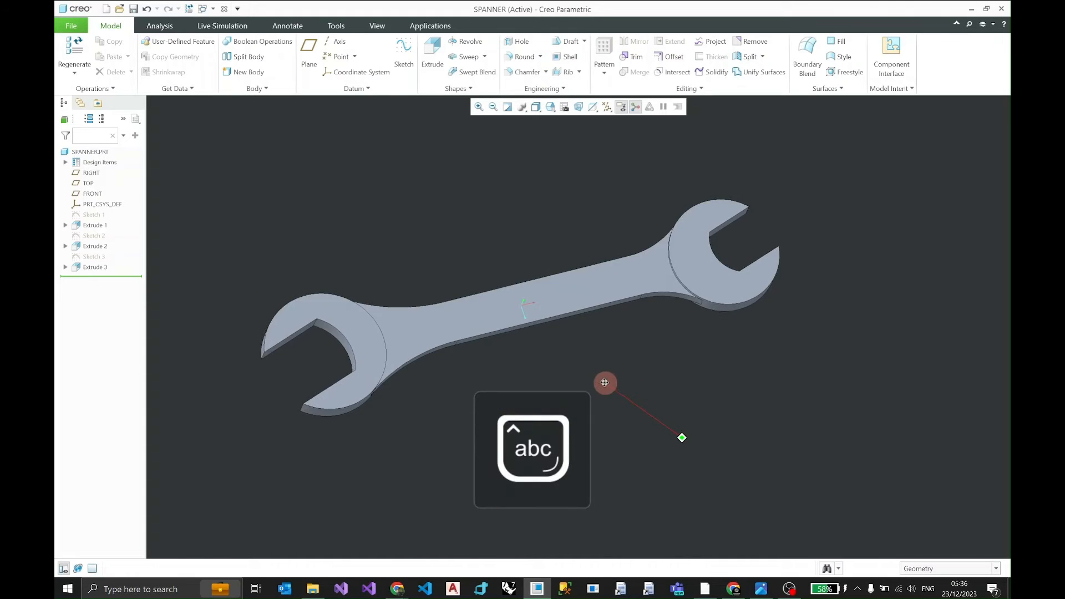
pyautogui.click(761, 589)
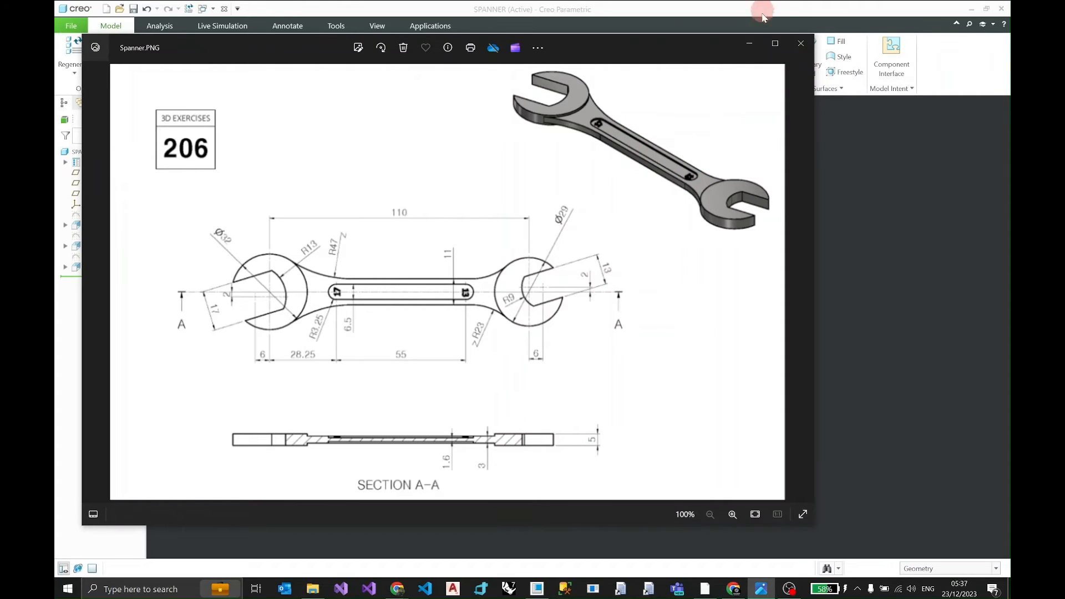
pyautogui.click(749, 43)
# Step: Start a sketch on the recessed handle face and orient it squarely to the sketch plane, close in on the handle
pyautogui.click(483, 332)
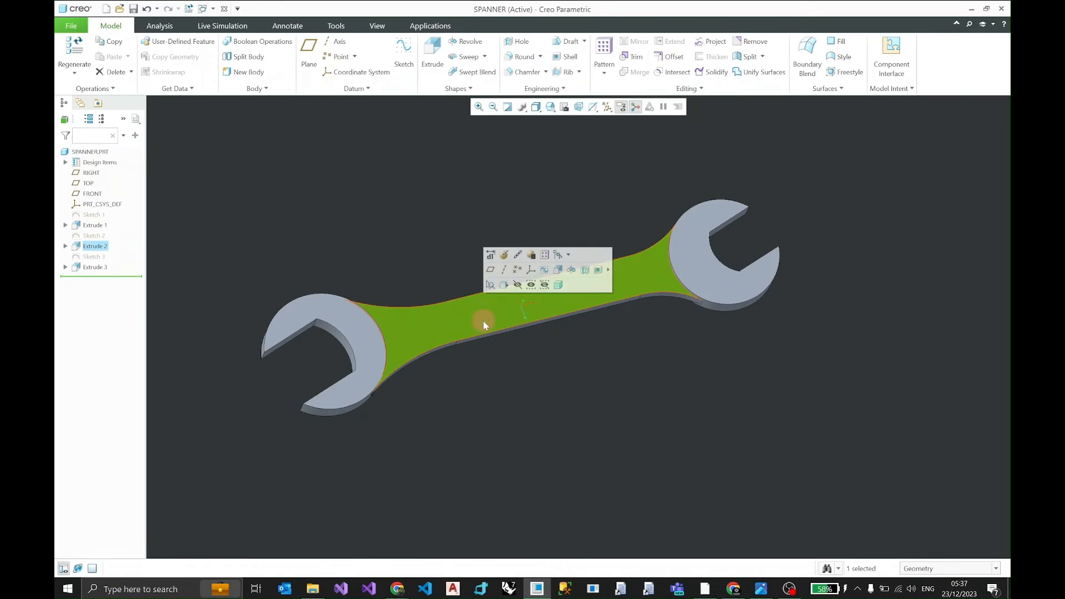
pyautogui.click(406, 50)
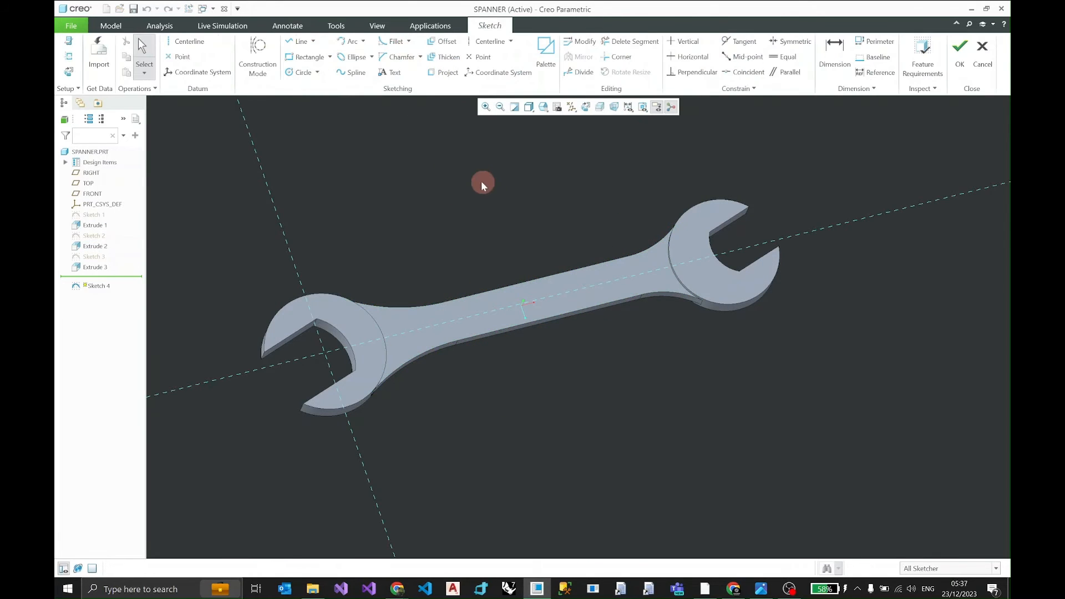
pyautogui.click(591, 106)
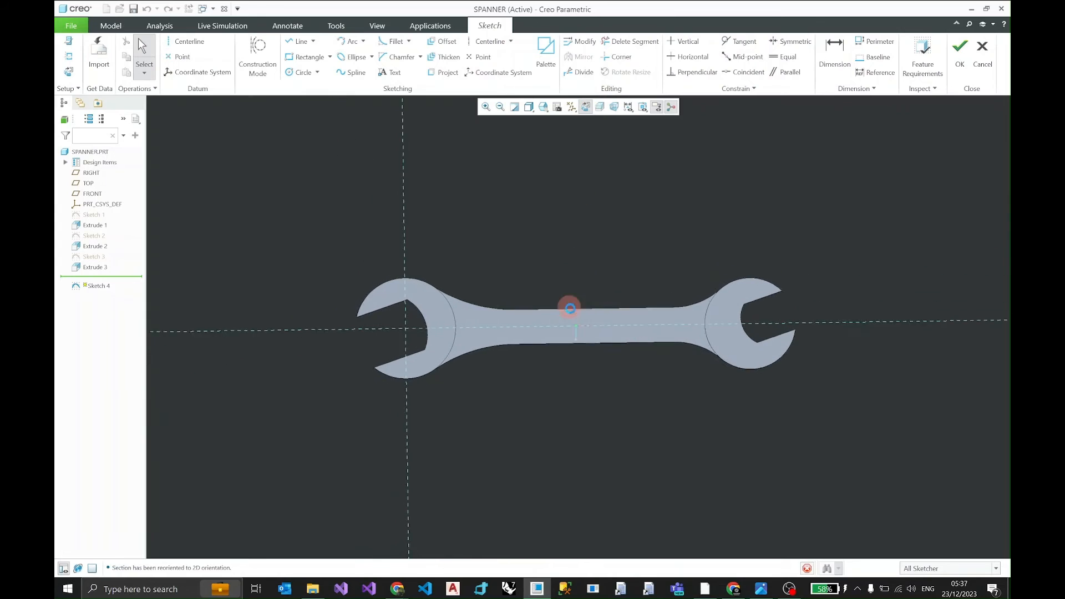
pyautogui.scroll(-6, 580, 328)
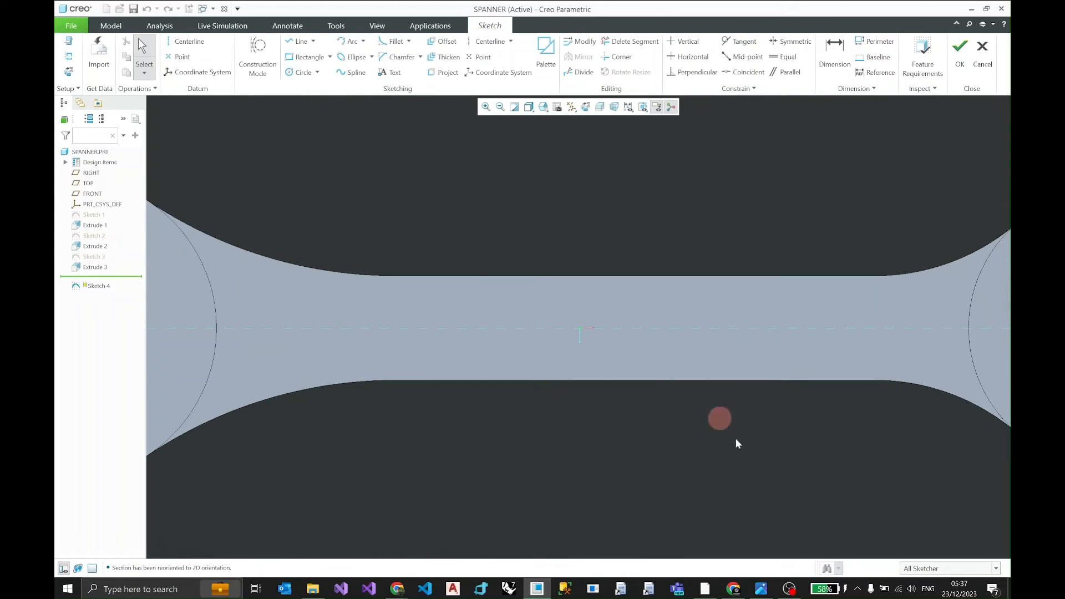
# Step: Check the handle slot's dimensions in the reference drawing Spanner.PNG, return to Creo and sketch two equal circles, about 6.3 in diameter, on the handle's centreline
pyautogui.click(761, 589)
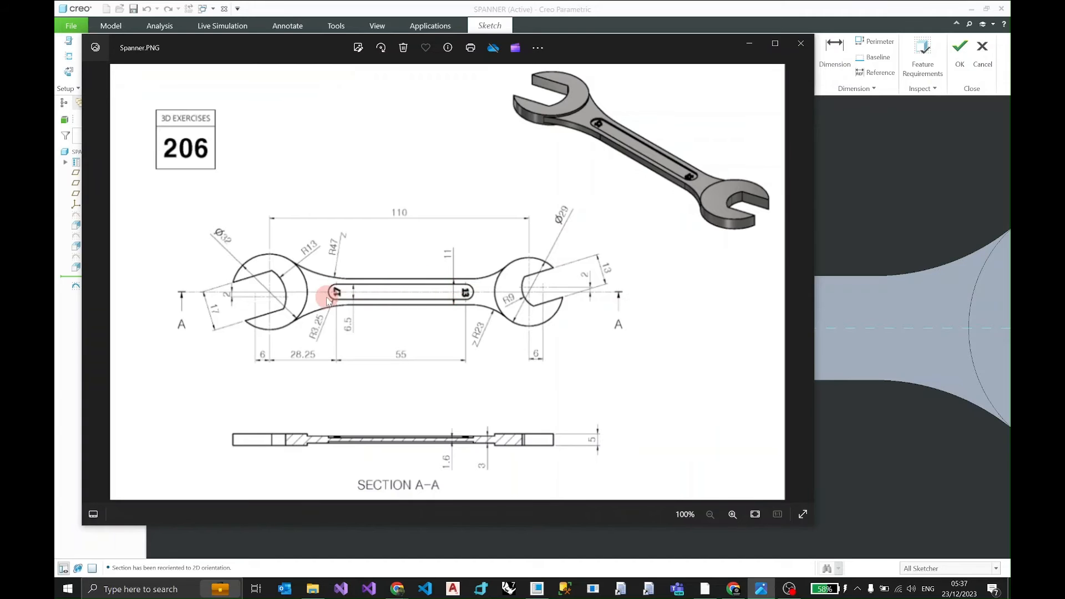
pyautogui.scroll(4, 344, 304)
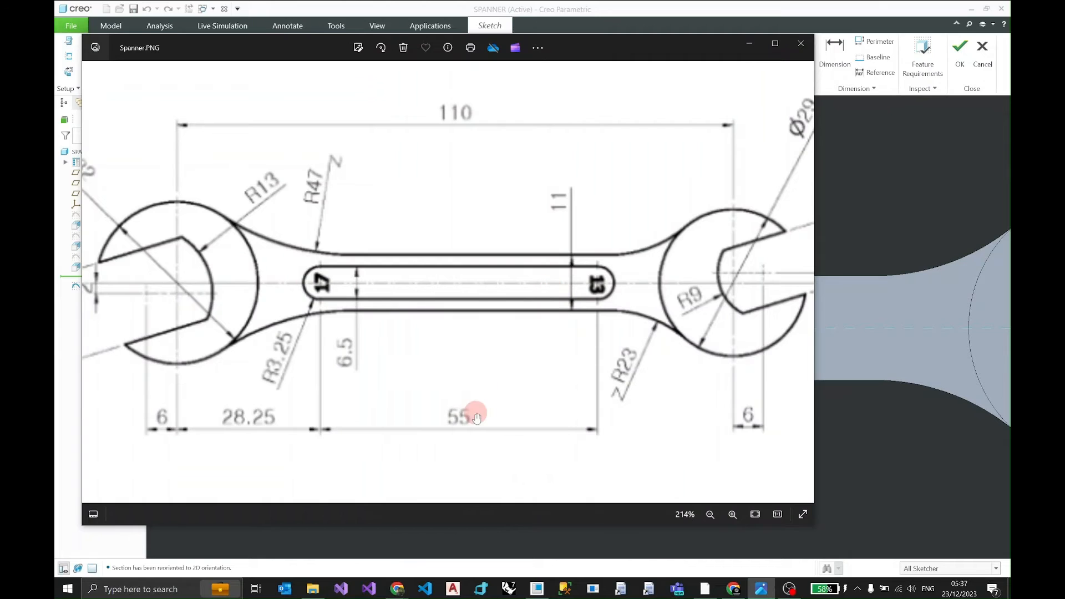
pyautogui.click(750, 44)
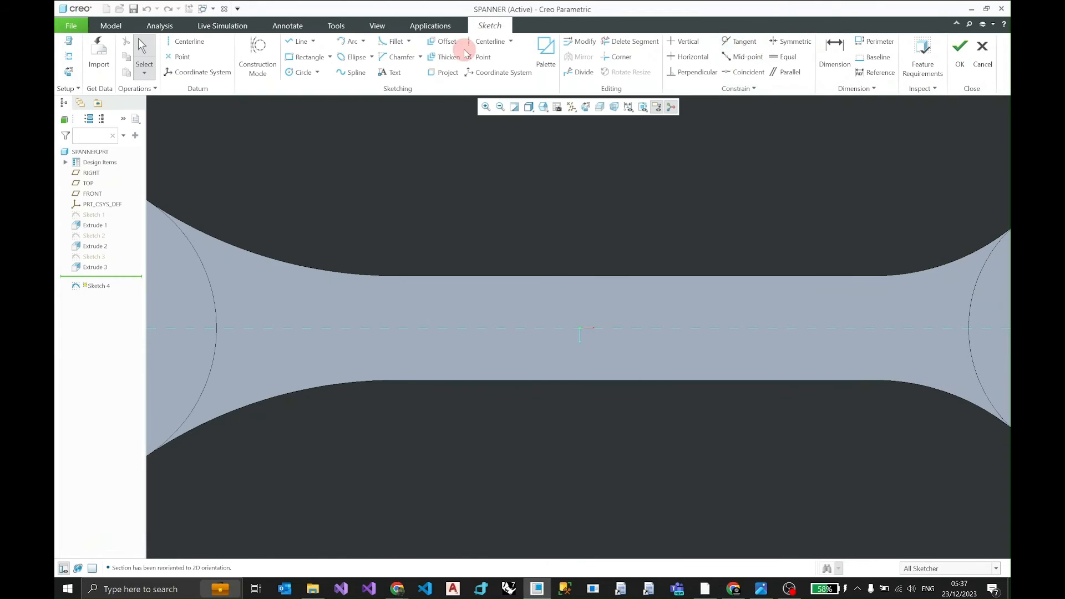
pyautogui.click(302, 72)
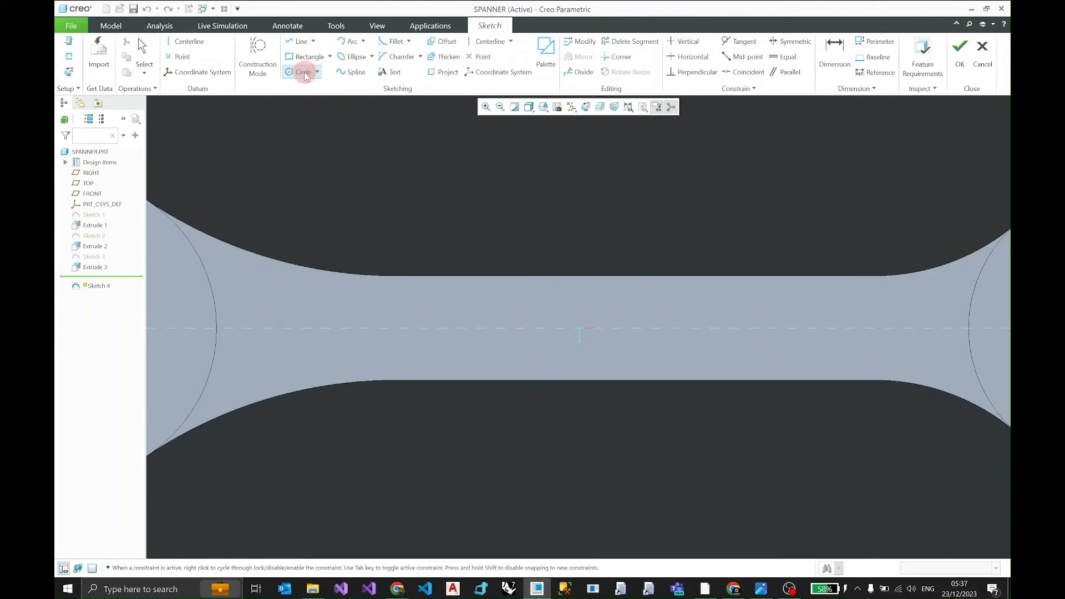
pyautogui.click(374, 328)
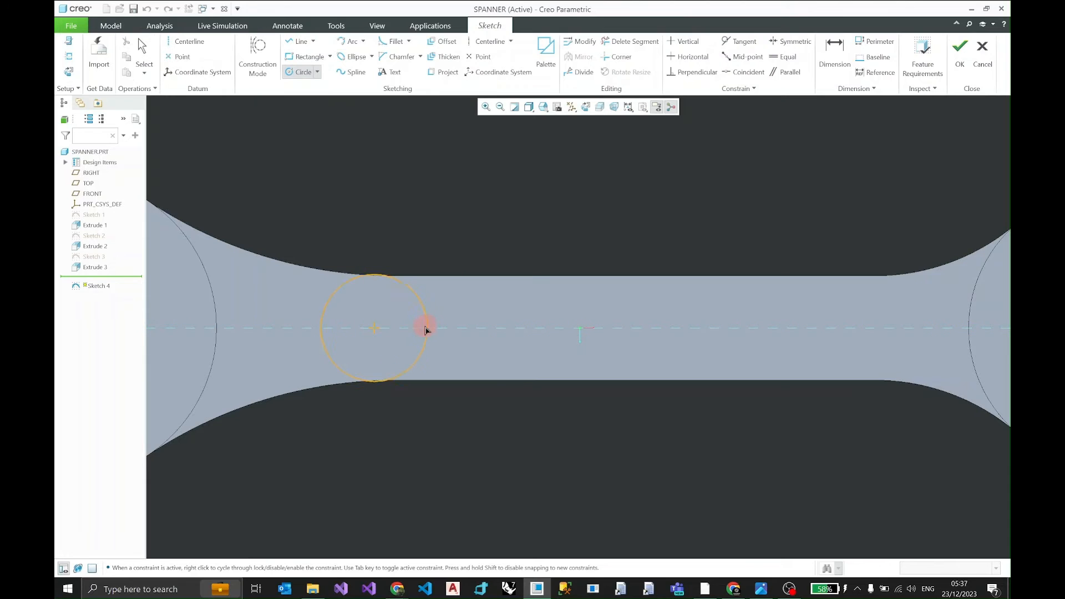
pyautogui.click(403, 321)
pyautogui.click(734, 328)
pyautogui.click(767, 325)
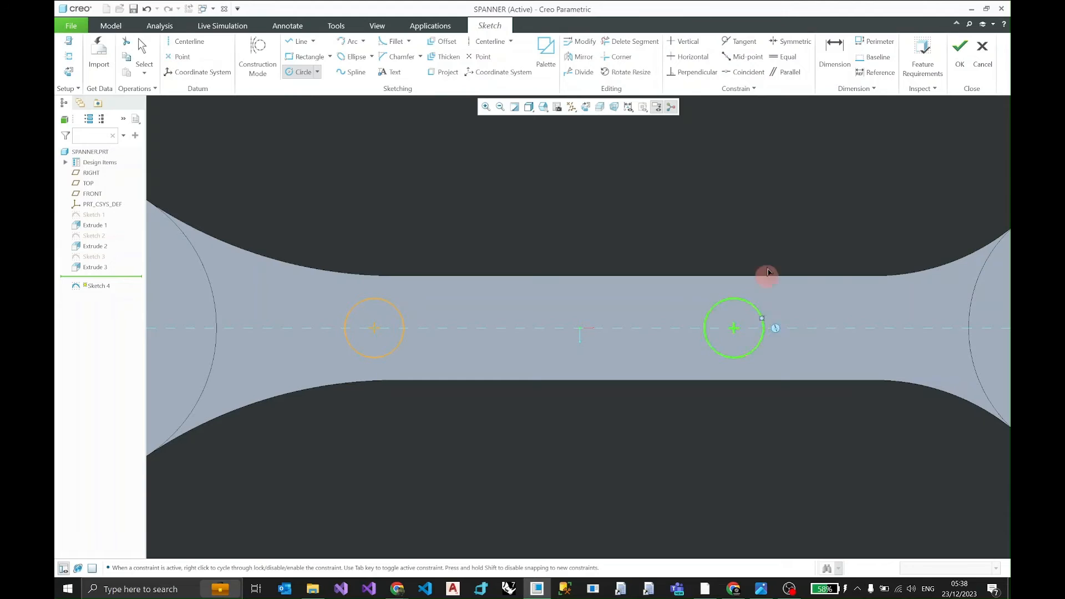
pyautogui.middleClick(788, 181)
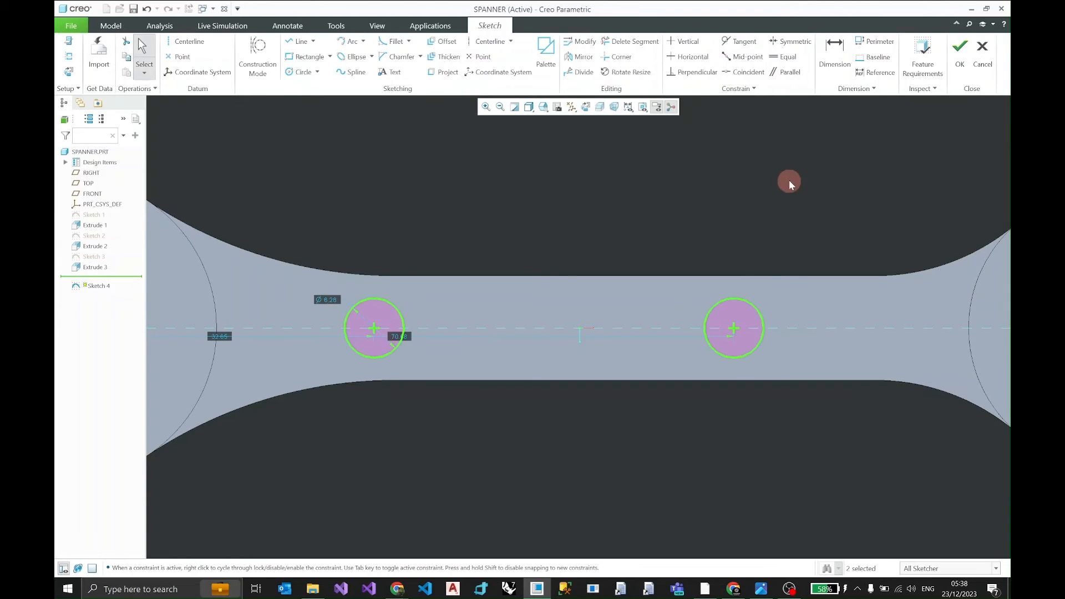
# Step: Convert the circles' diameter dimension to a radius, set it to 3.25 as in the reference drawing, and lock it
pyautogui.click(325, 299)
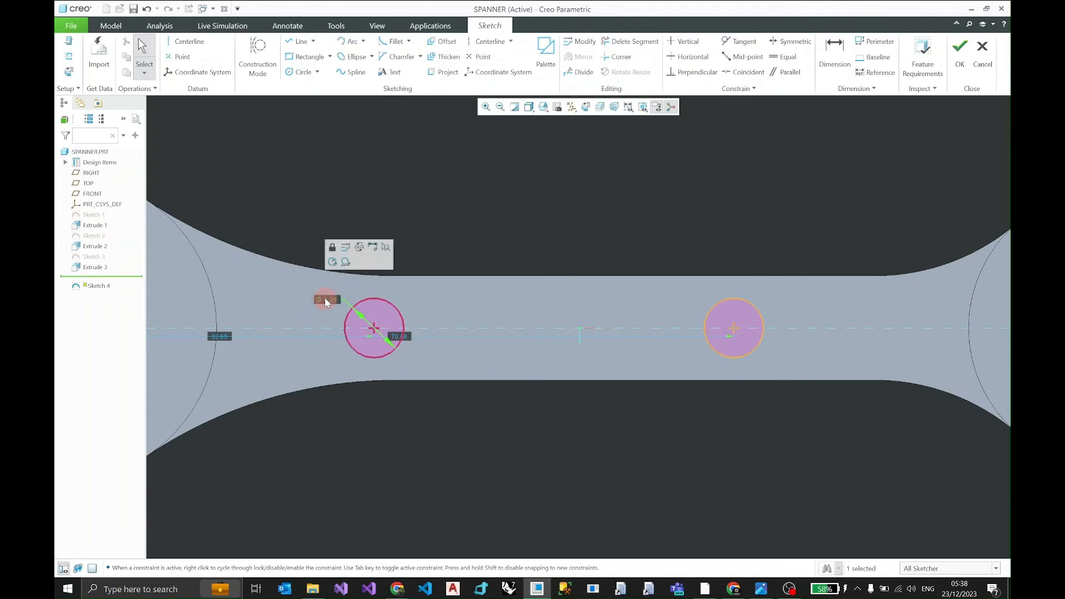
pyautogui.click(335, 260)
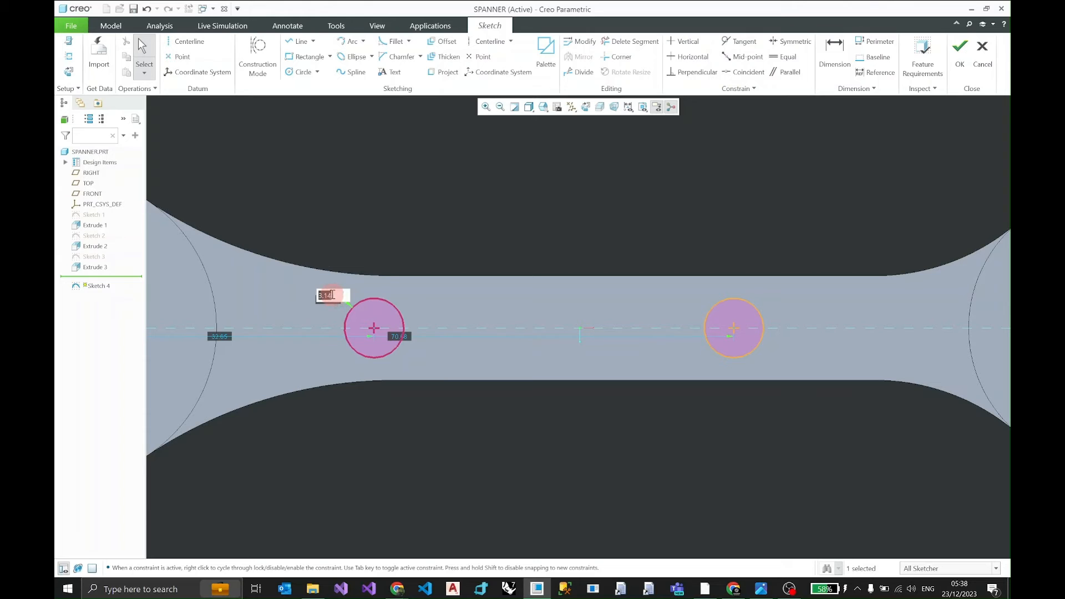
pyautogui.click(761, 589)
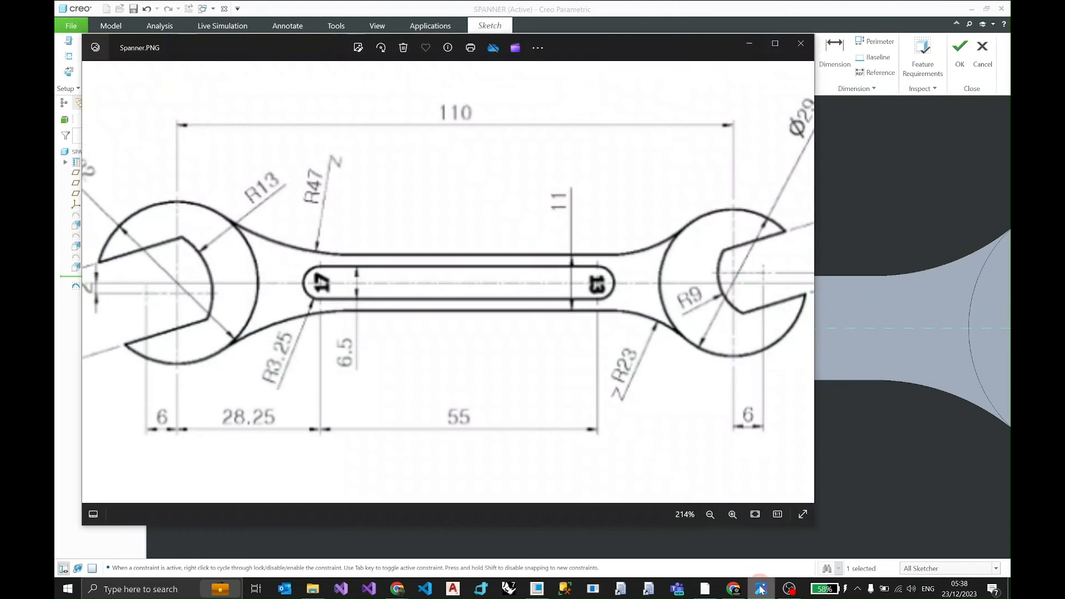
pyautogui.click(749, 43)
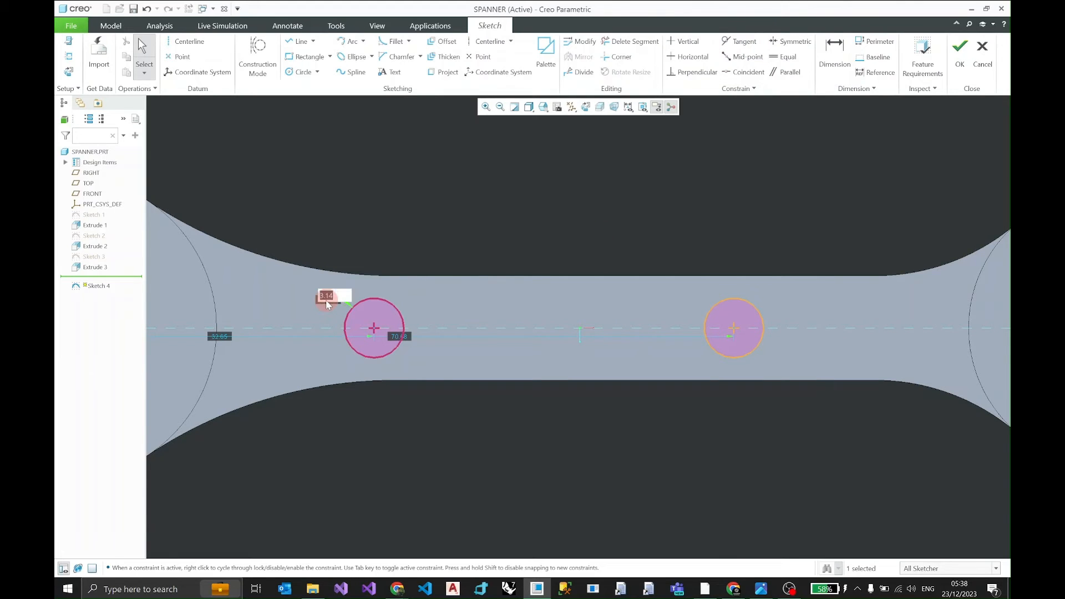
pyautogui.write('3.25')
pyautogui.press('Return')
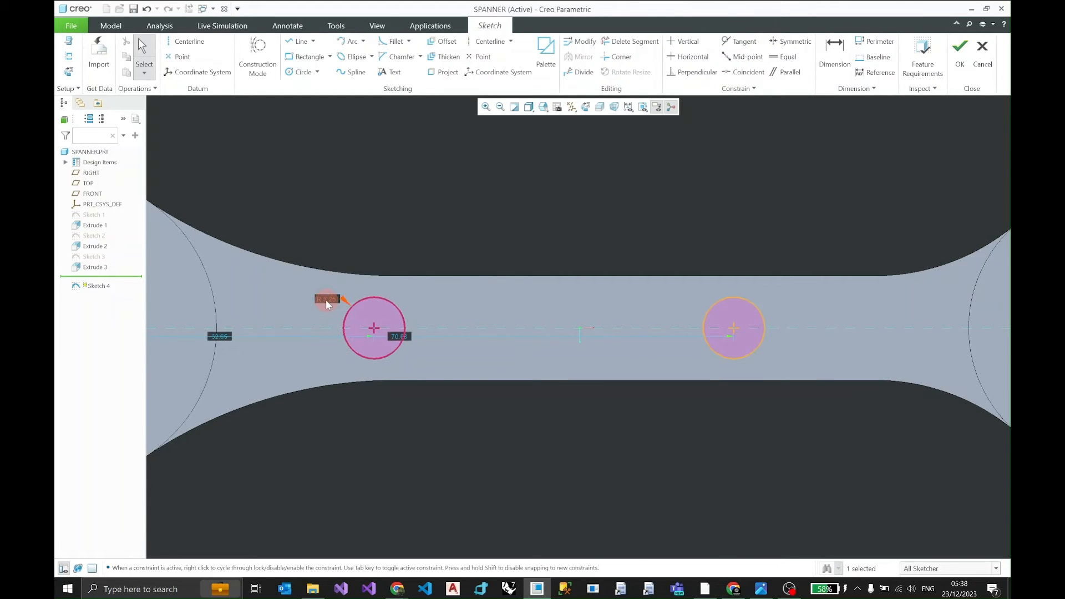
pyautogui.click(326, 300)
pyautogui.click(333, 250)
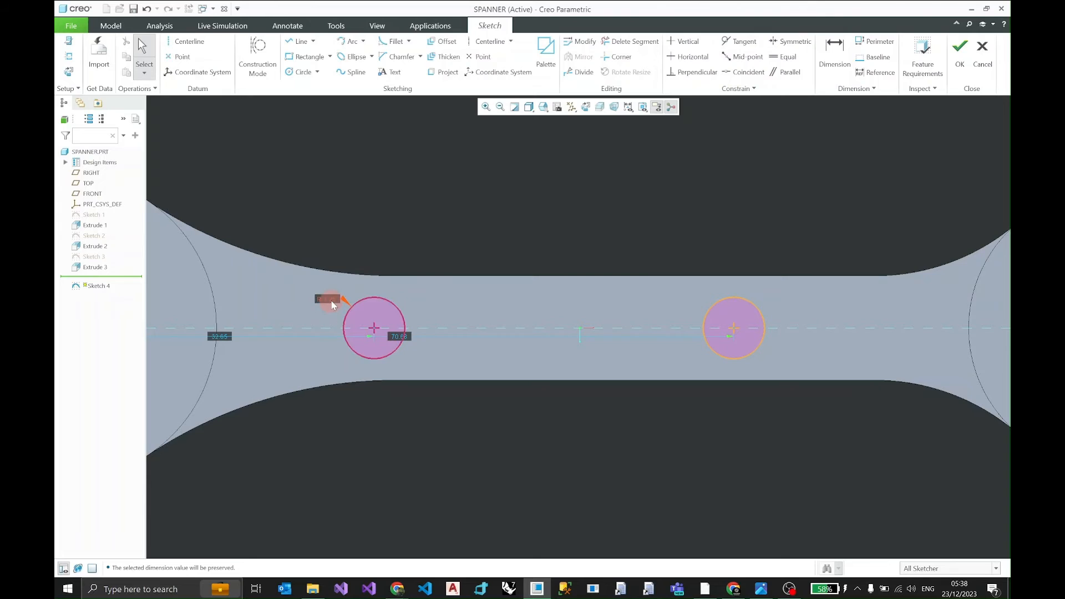
# Step: Move the two horizontal dimensions locating the circle centres clear of the handle, placing them below the spanner
pyautogui.scroll(-4, 332, 289)
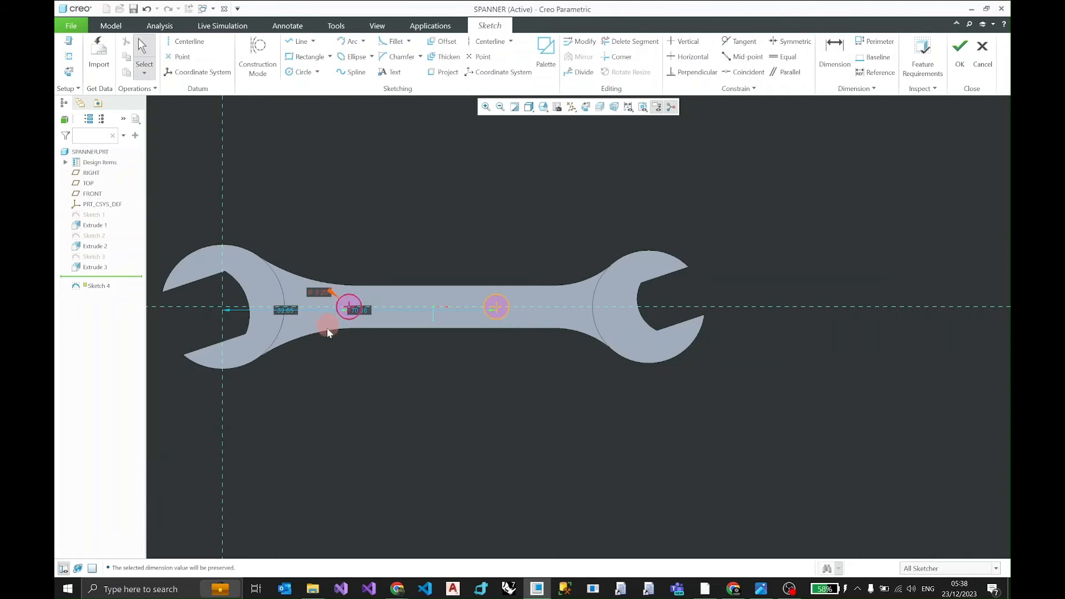
pyautogui.scroll(-2, 327, 329)
pyautogui.moveTo(299, 316); pyautogui.dragTo(287, 425)
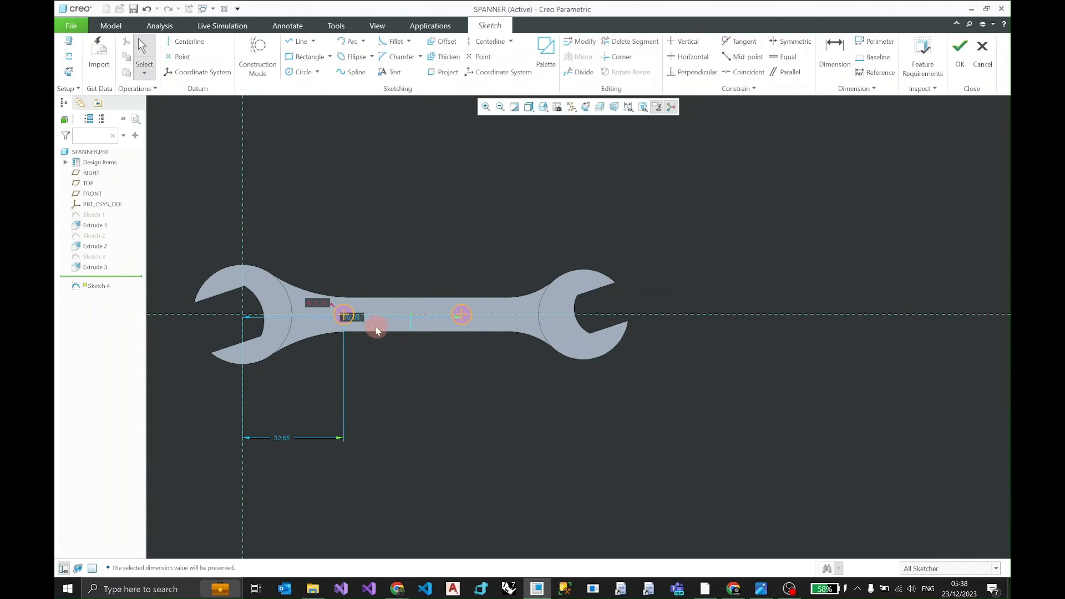
pyautogui.moveTo(359, 317)
pyautogui.mouseDown()
pyautogui.moveTo(375, 431)
pyautogui.moveTo(386, 403)
pyautogui.mouseUp()
pyautogui.scroll(1, 305, 441)
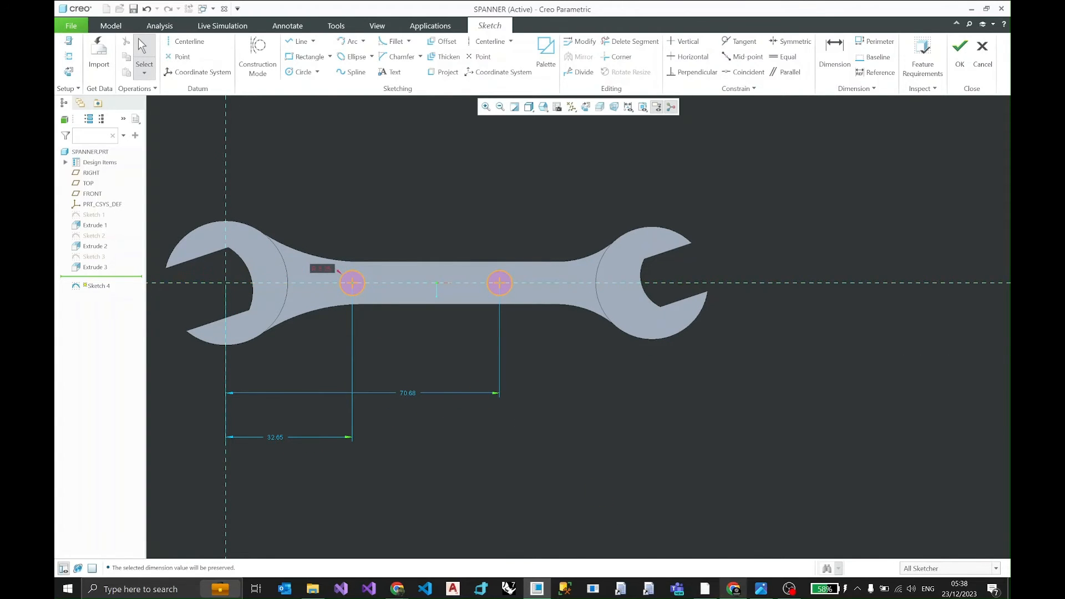
# Step: Check the slot position in the reference drawing, set the first circle's distance from the vertical reference to 28.25 and lock it
pyautogui.click(761, 590)
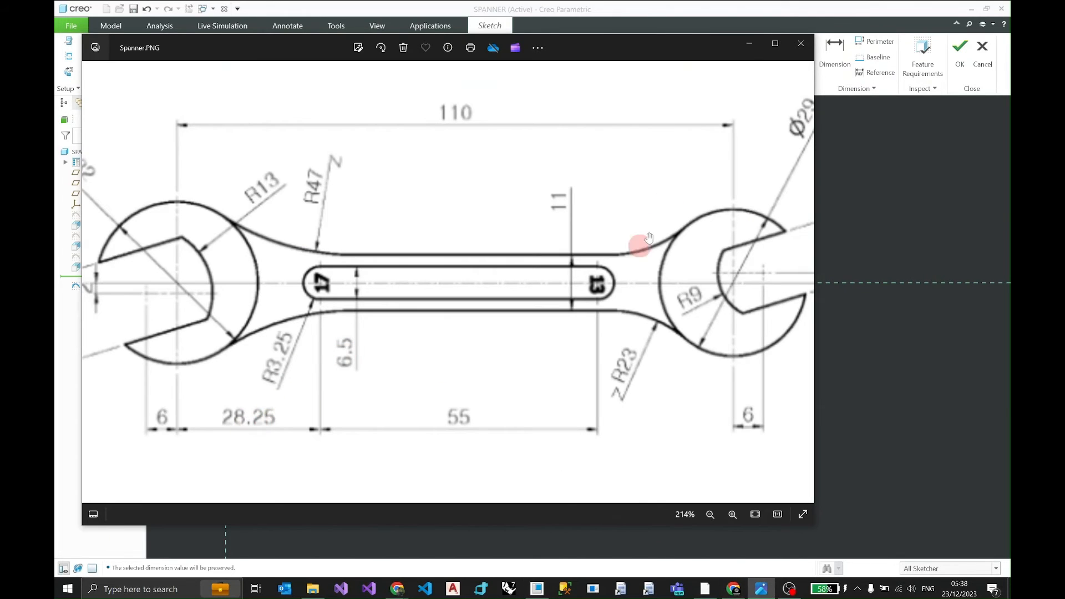
pyautogui.click(749, 43)
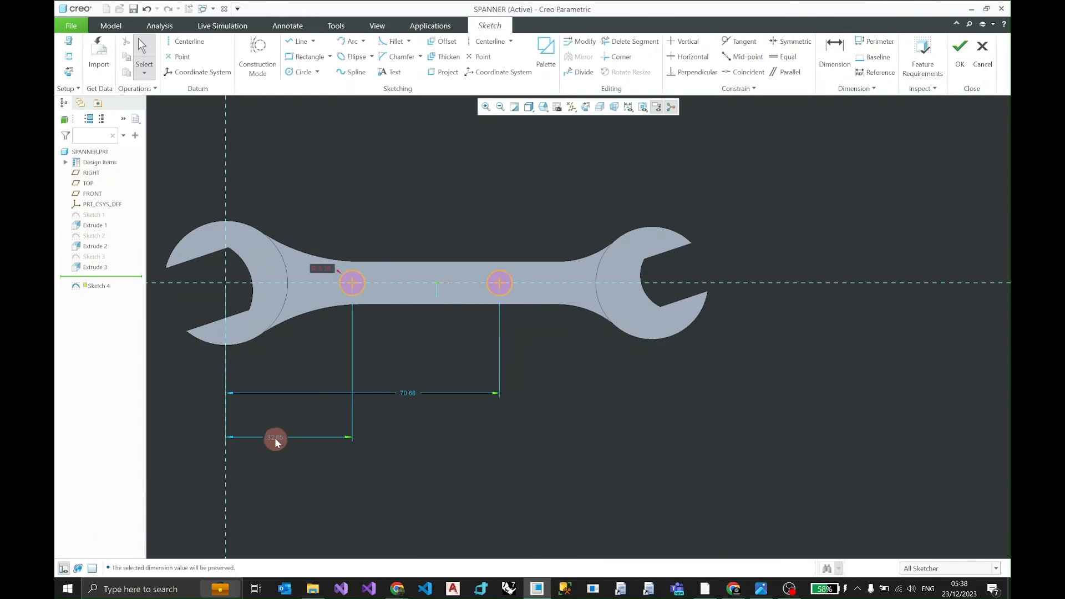
pyautogui.moveTo(274, 436); pyautogui.dragTo(277, 446)
pyautogui.doubleClick(277, 444)
pyautogui.write('28.25')
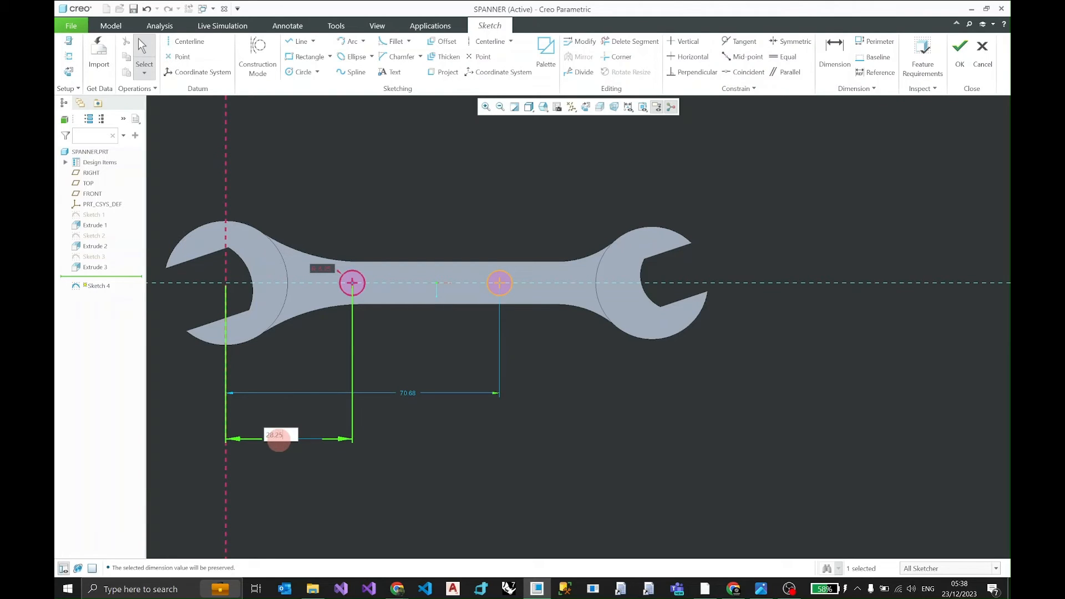
pyautogui.press('Return')
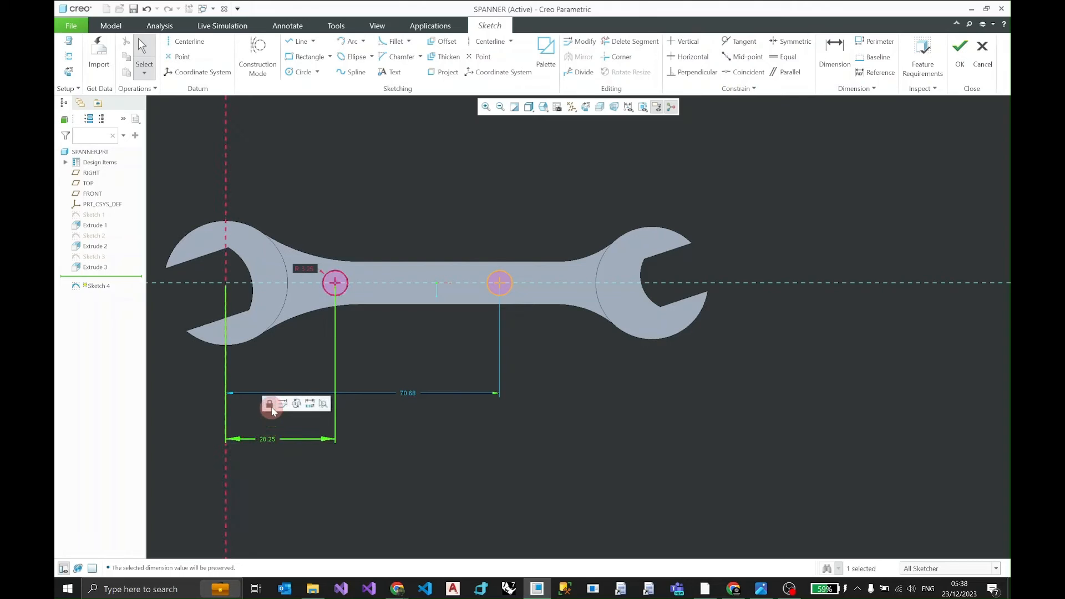
pyautogui.click(272, 410)
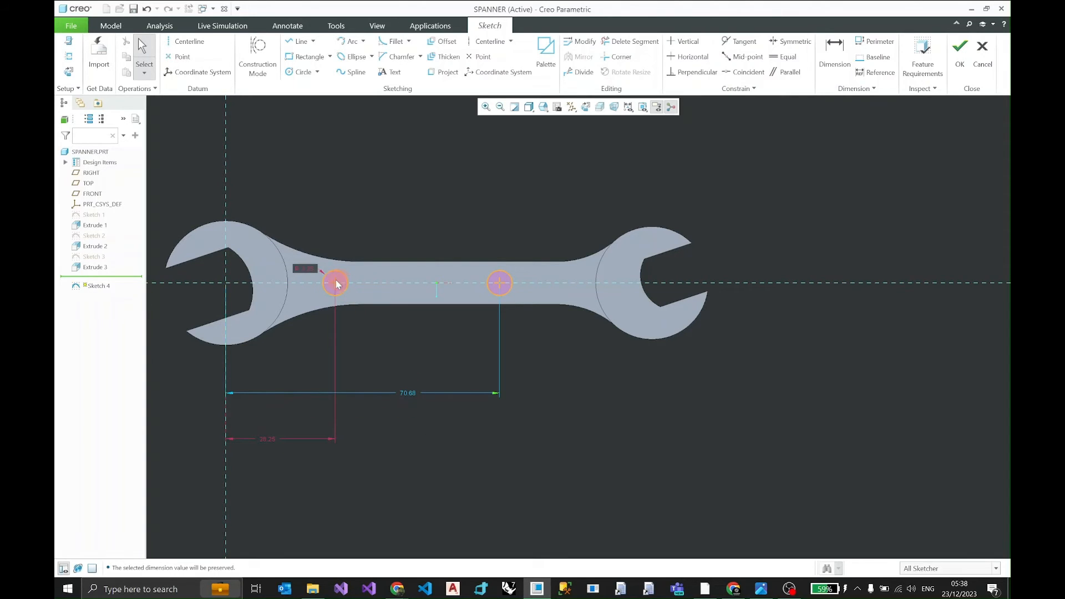
# Step: Dimension the distance between the two circle centres as 55, lock it, and place the dimension below the handle
pyautogui.click(335, 279)
pyautogui.keyDown('ctrl'); pyautogui.click(499, 283); pyautogui.keyUp('ctrl')
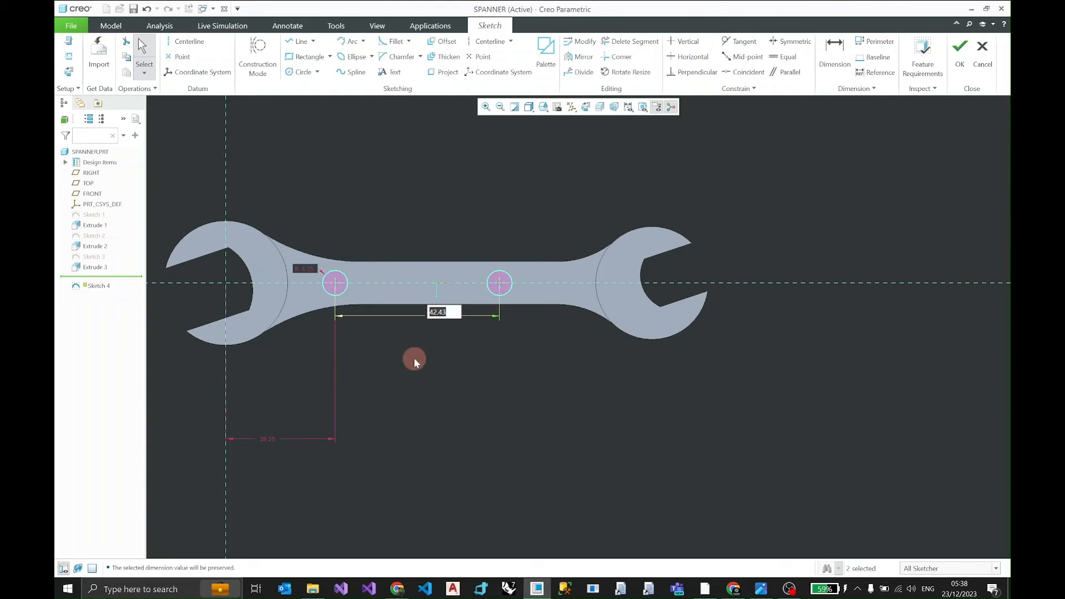
pyautogui.write('55')
pyautogui.press('Return')
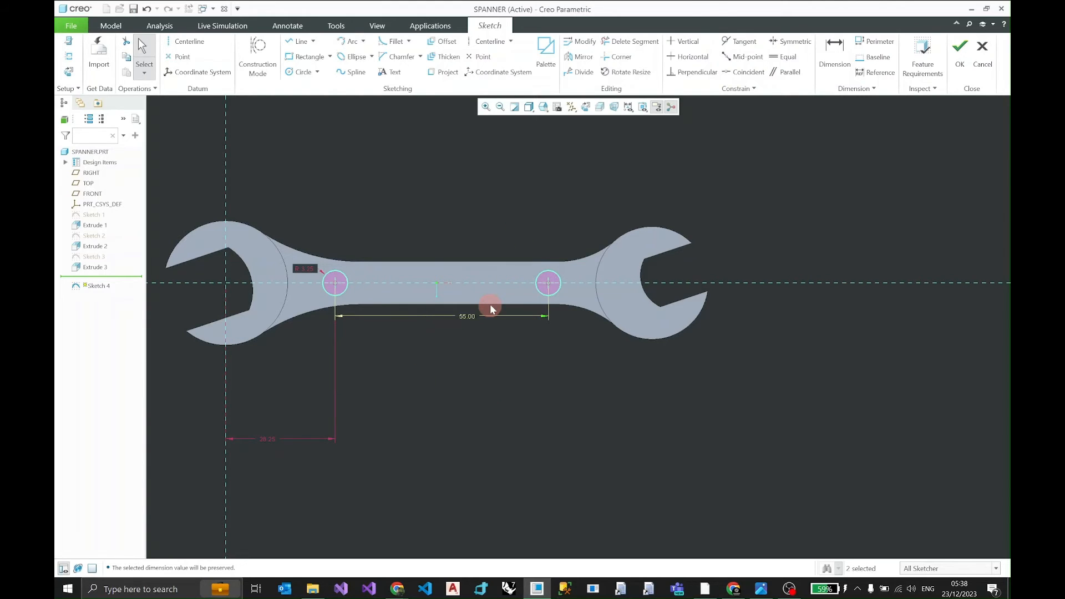
pyautogui.click(465, 316)
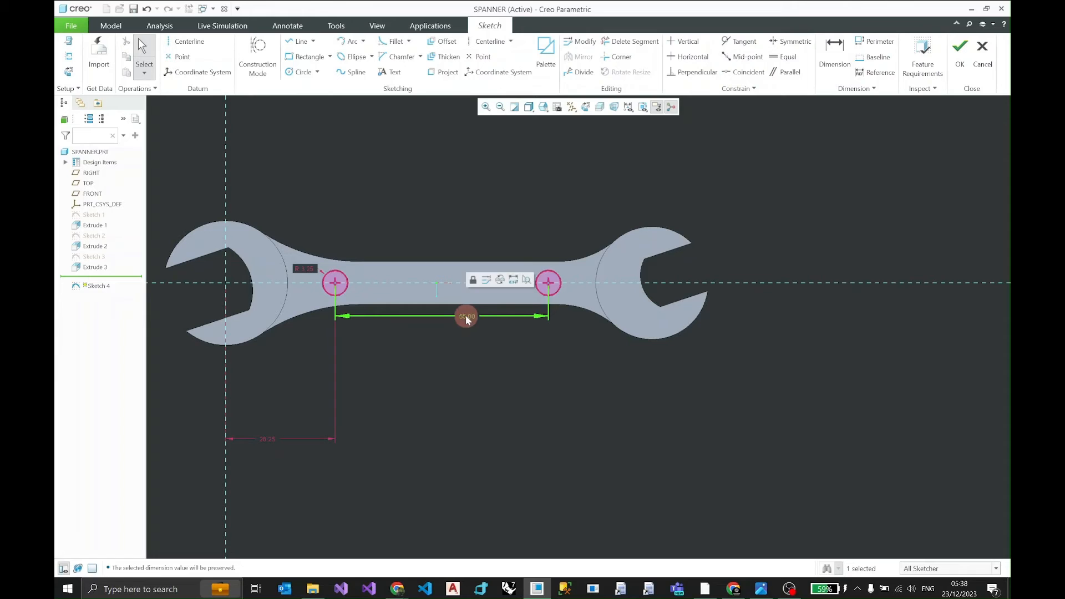
pyautogui.click(472, 282)
pyautogui.moveTo(471, 314); pyautogui.dragTo(457, 366)
# Step: Draw a straight horizontal line joining the tops of the two slot circles
pyautogui.scroll(-3, 427, 298)
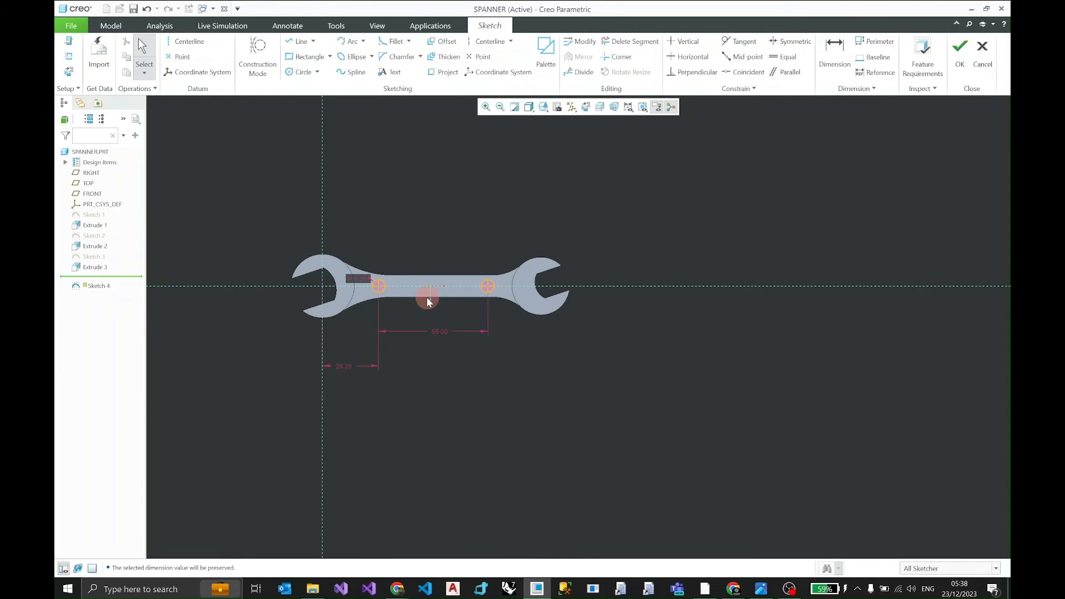
pyautogui.scroll(5, 427, 298)
pyautogui.scroll(1, 438, 297)
pyautogui.moveTo(439, 294); pyautogui.dragTo(433, 336, button='middle')
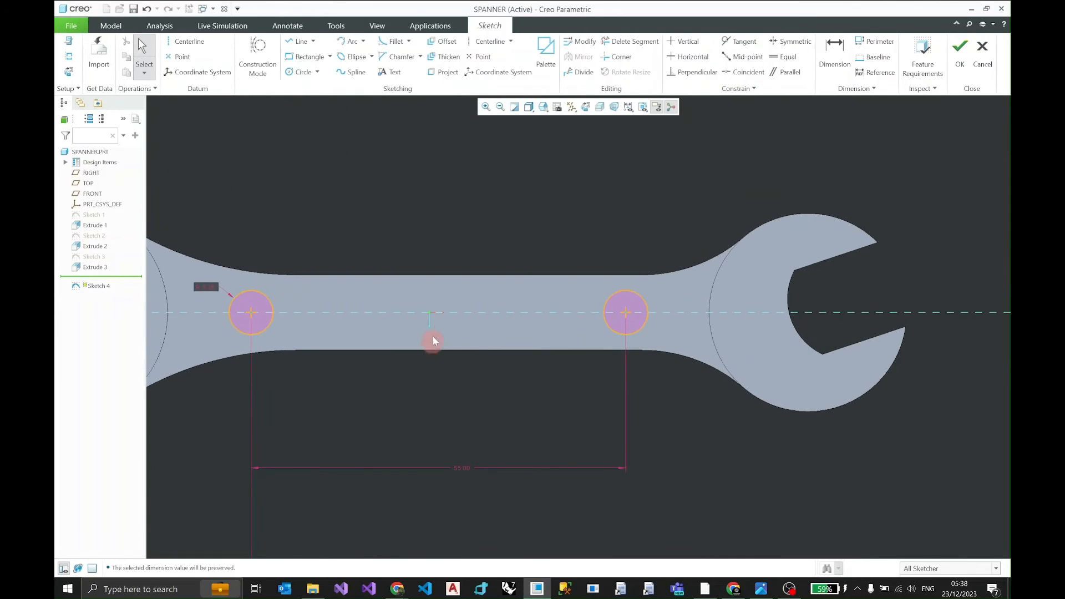
pyautogui.click(313, 42)
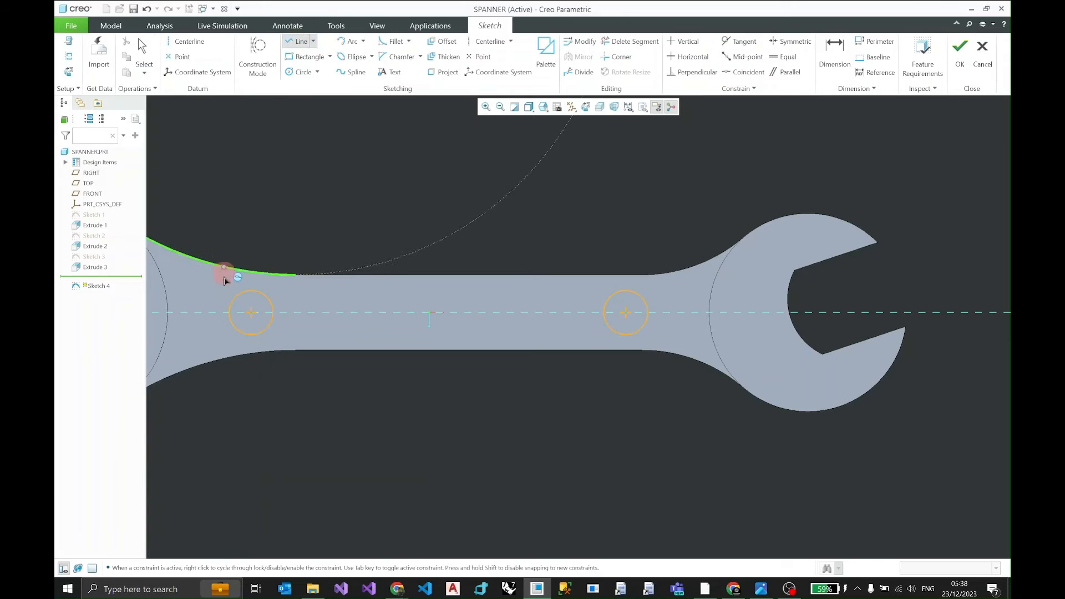
pyautogui.click(252, 312)
pyautogui.click(624, 293)
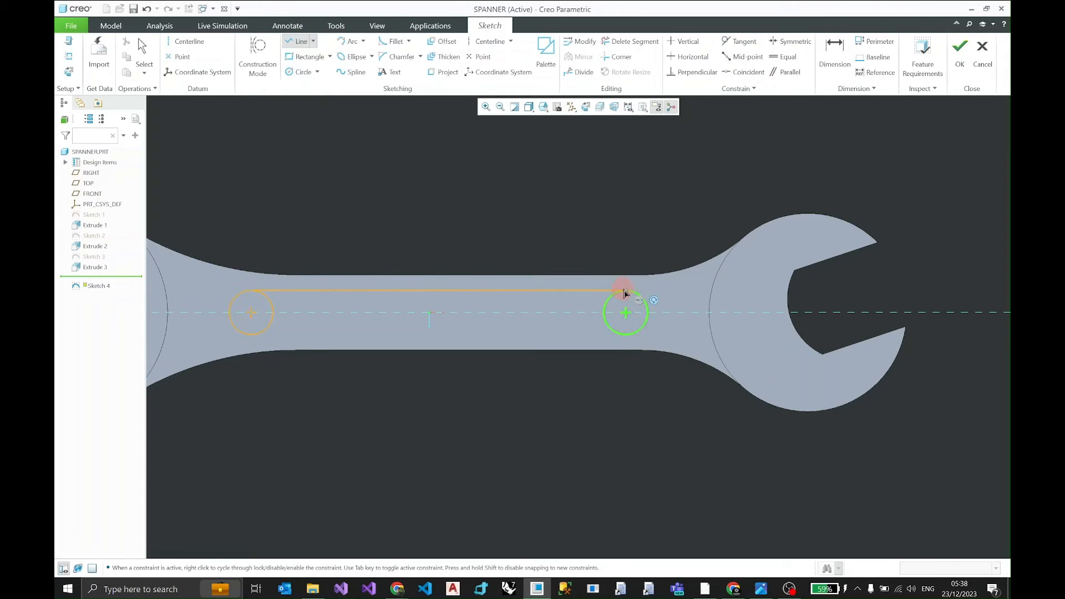
pyautogui.middleClick(606, 202)
pyautogui.middleClick(594, 200)
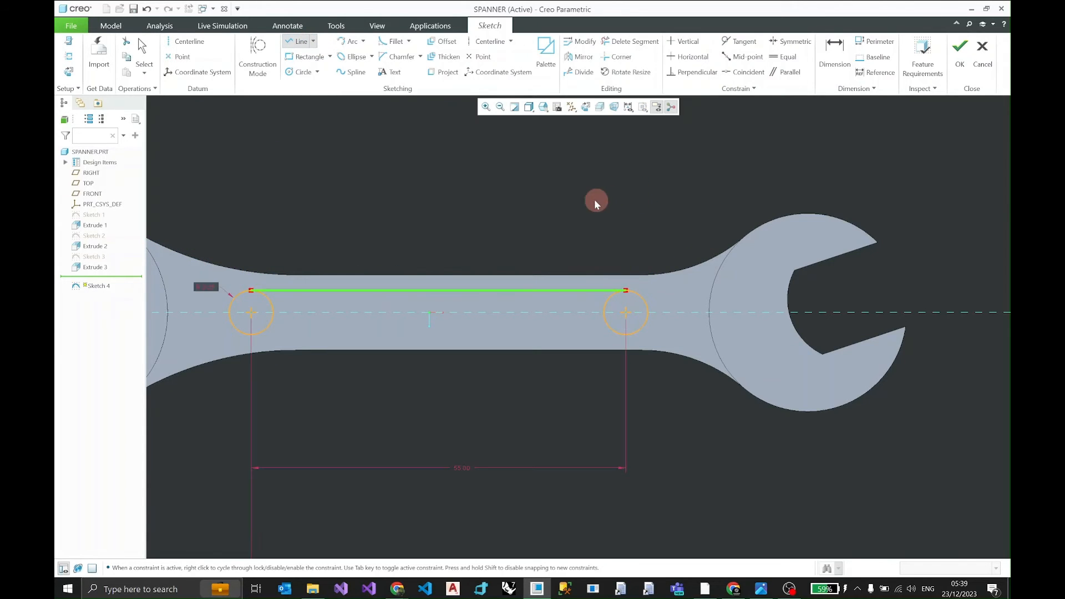
# Step: Mirror the slot's upper line about the handle's horizontal centreline
pyautogui.click(544, 291)
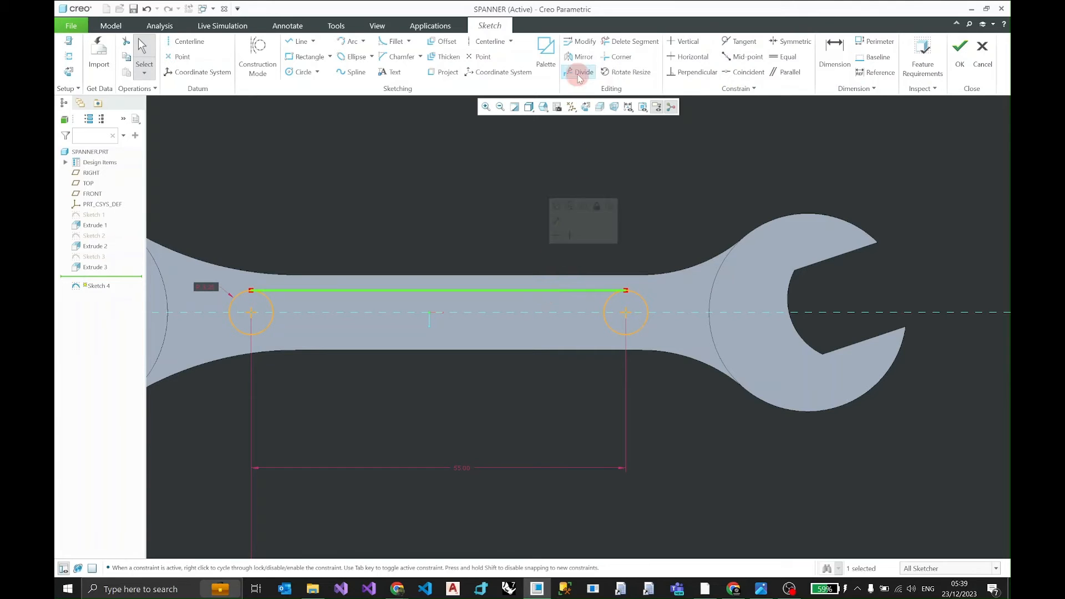
pyautogui.click(579, 57)
pyautogui.click(546, 314)
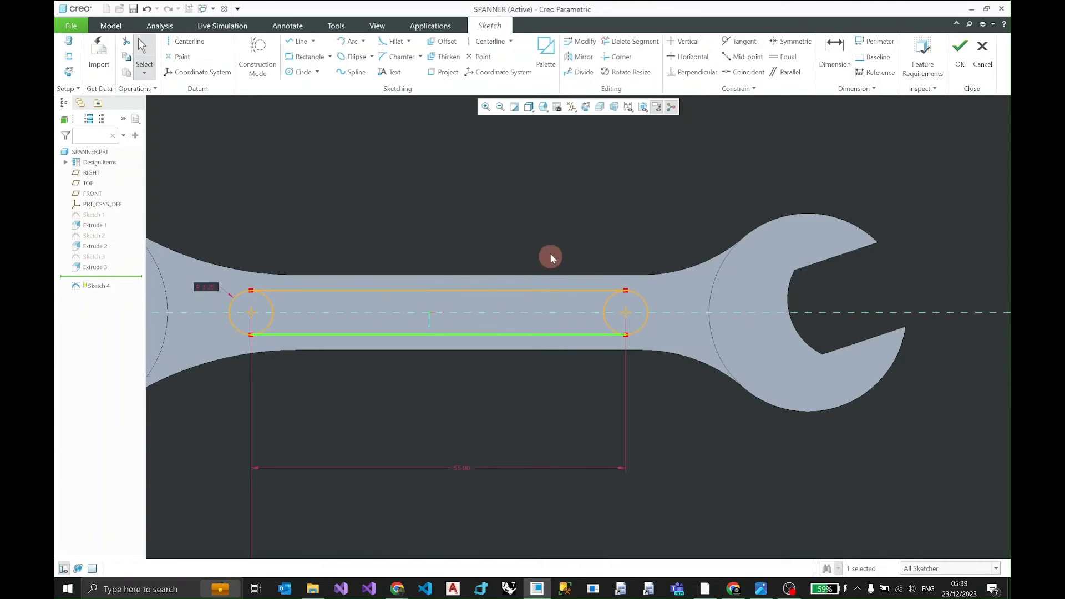
# Step: Trim away the inner halves of both circles to leave a closed slot outline
pyautogui.click(632, 41)
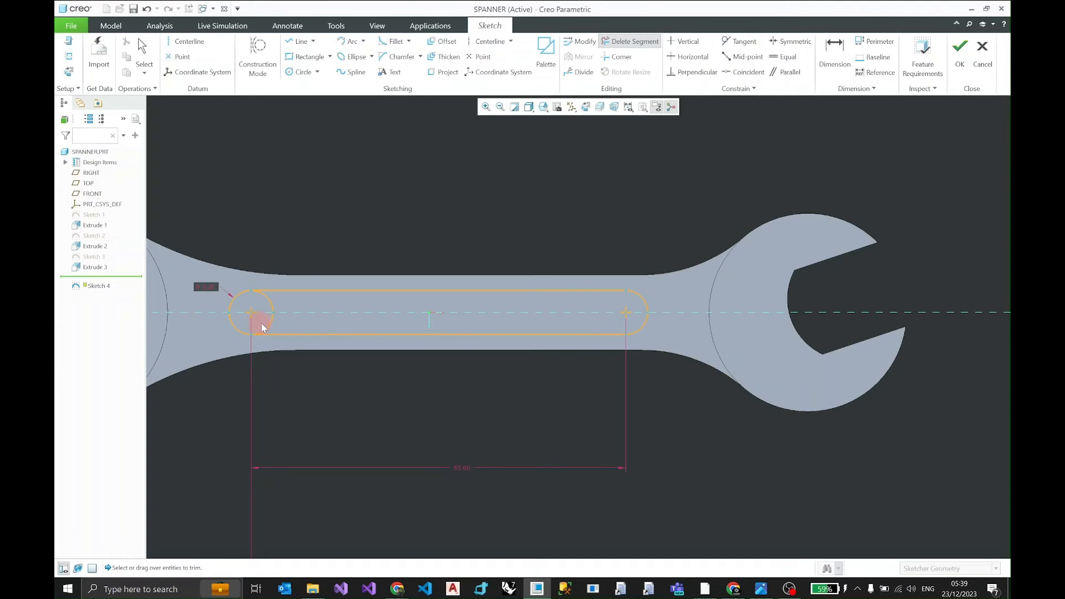
pyautogui.click(268, 304)
pyautogui.middleClick(268, 304)
# Step: Move the slot's end radius dimension above the handle, clear of the sketch outline
pyautogui.scroll(-2, 232, 314)
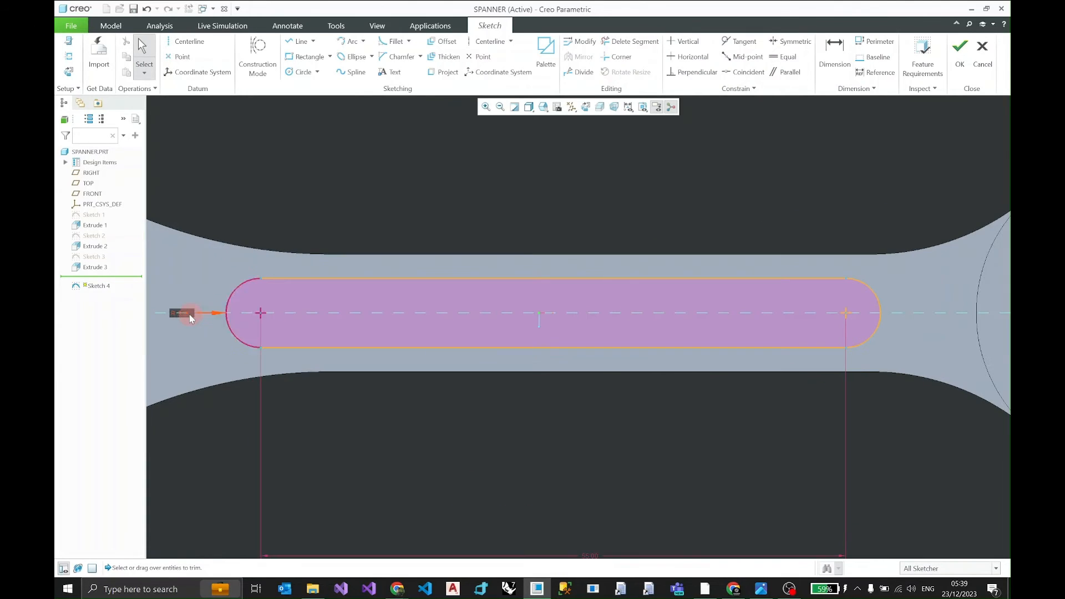
pyautogui.moveTo(188, 314); pyautogui.dragTo(173, 188)
pyautogui.keyDown('shift'); pyautogui.moveTo(373, 244); pyautogui.dragTo(451, 221, button='middle'); pyautogui.keyUp('shift')
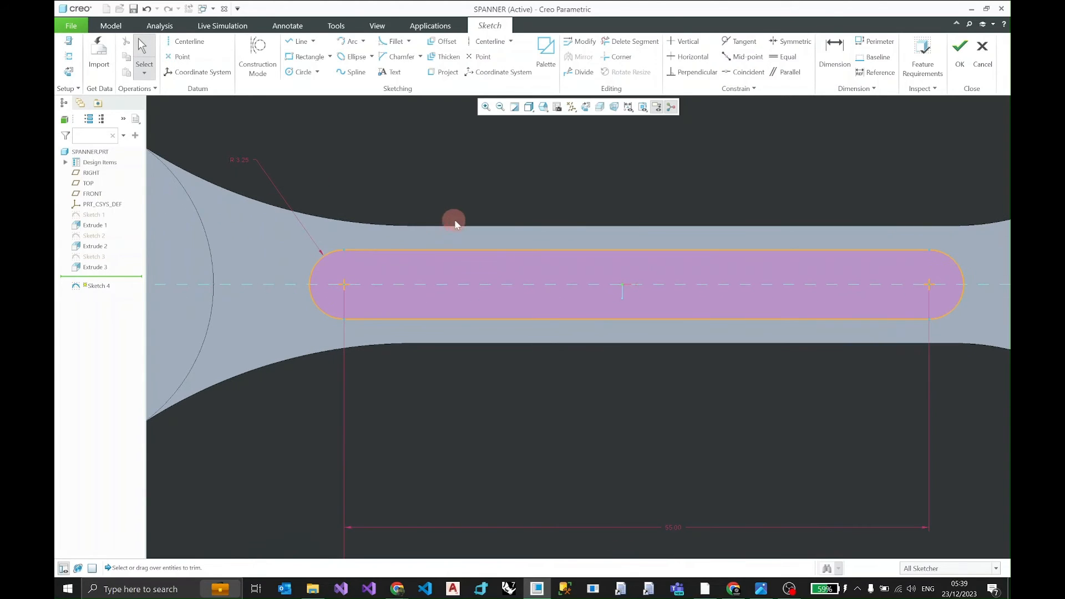
pyautogui.scroll(-2, 346, 277)
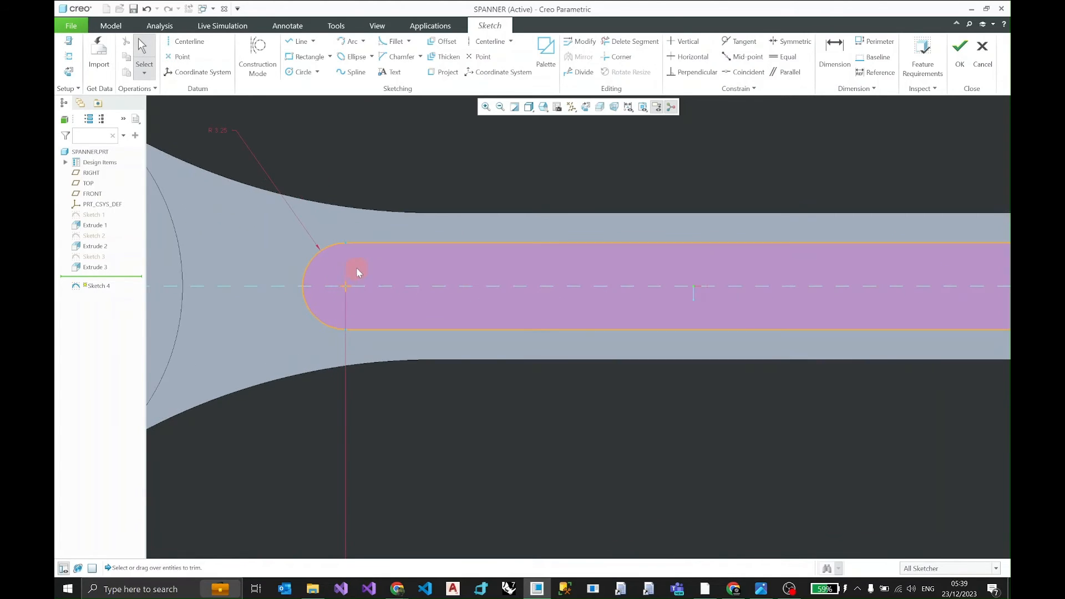
# Step: Draw a vertical construction line across the slot, just inside the arc centre at the larger jaw's end
pyautogui.scroll(1, 427, 266)
pyautogui.keyDown('shift'); pyautogui.moveTo(427, 266); pyautogui.dragTo(357, 300, button='middle'); pyautogui.keyUp('shift')
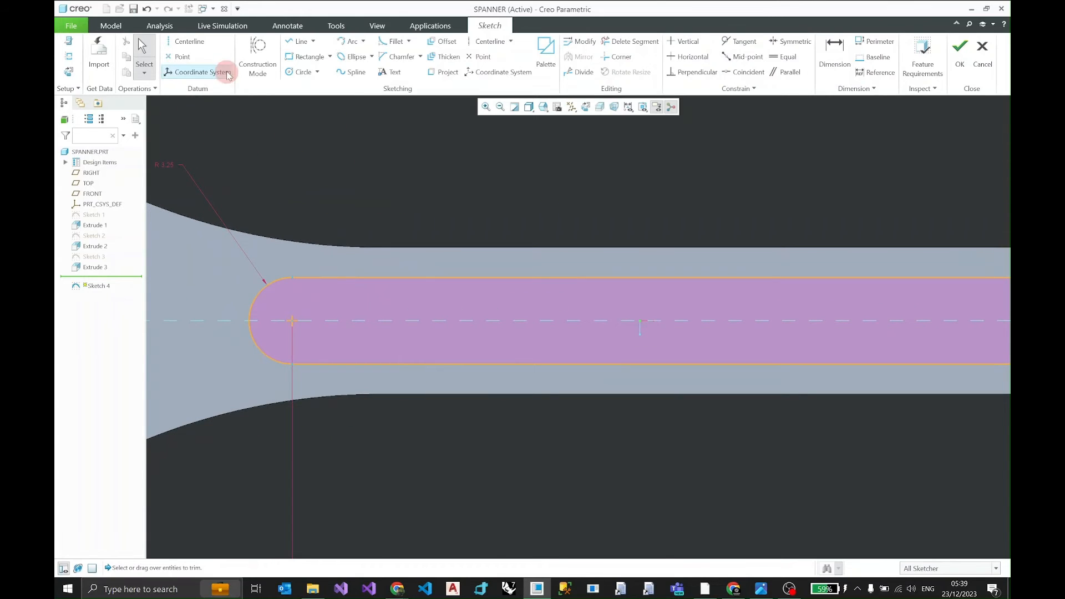
pyautogui.click(265, 61)
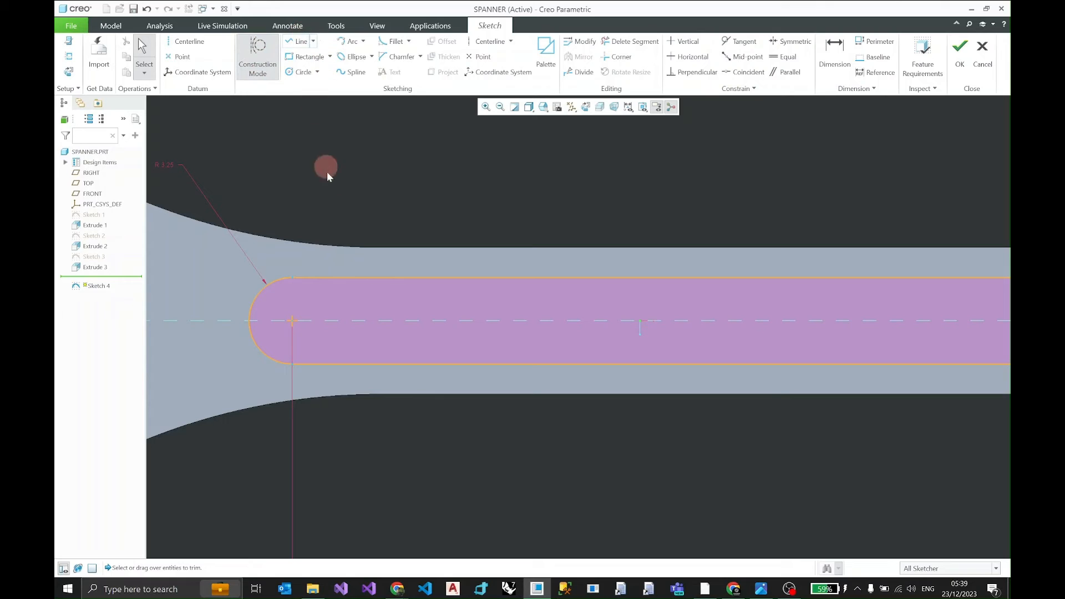
pyautogui.click(300, 41)
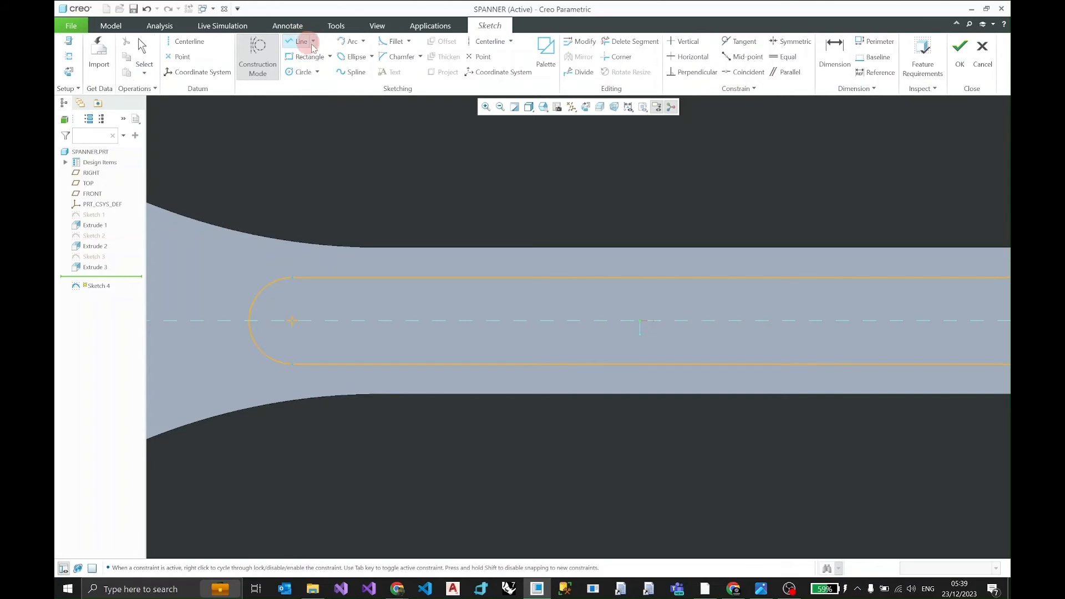
pyautogui.click(322, 279)
pyautogui.click(326, 358)
pyautogui.middleClick(363, 244)
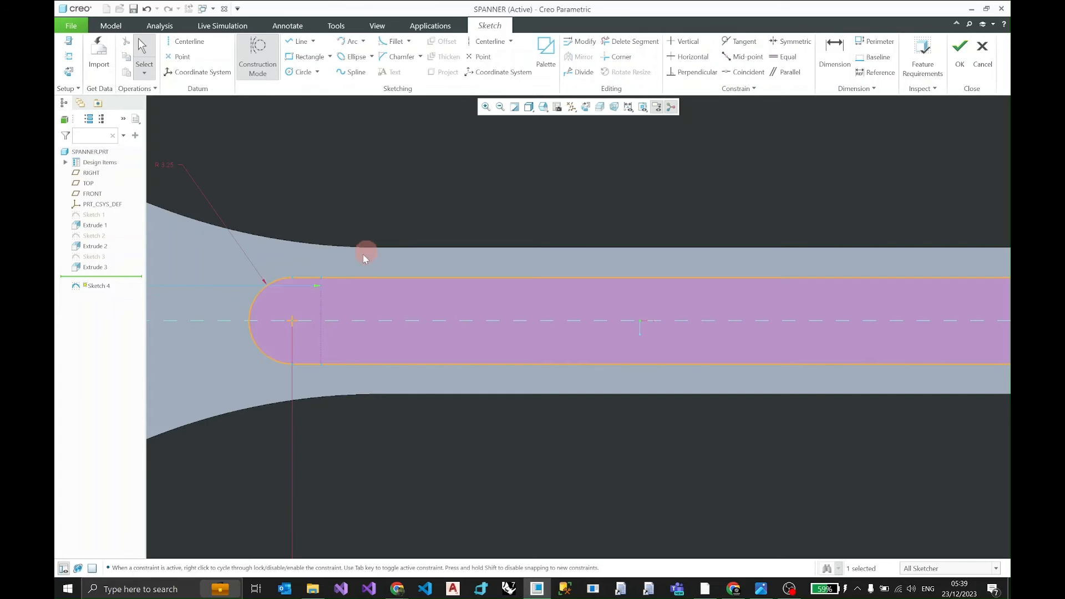
# Step: Move the construction line's position dimension from the jaw area onto the slot
pyautogui.scroll(3, 326, 291)
pyautogui.scroll(-2, 232, 293)
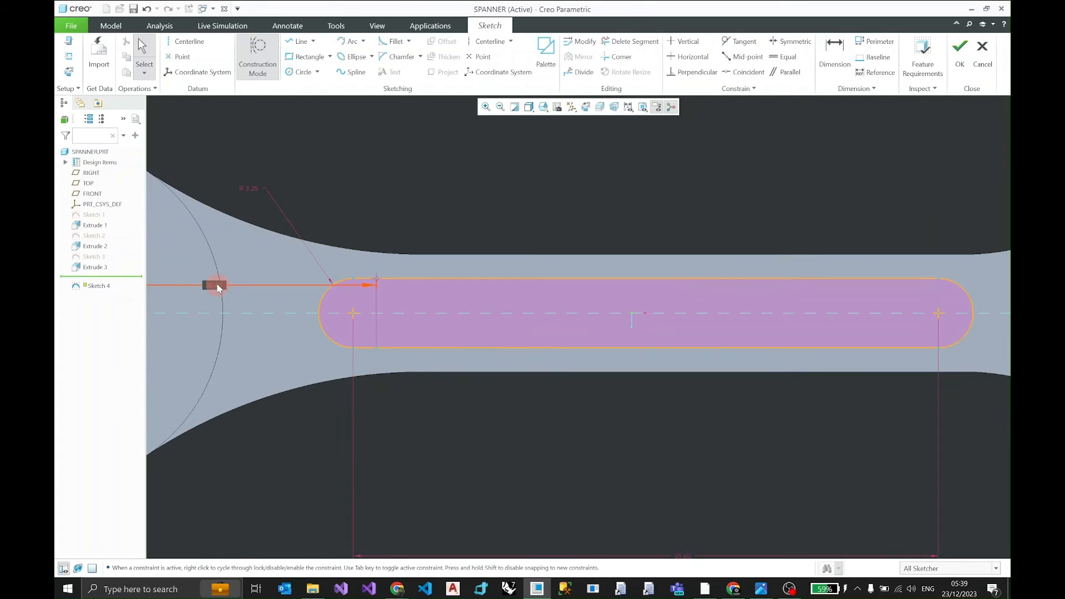
pyautogui.click(217, 288)
pyautogui.click(215, 288)
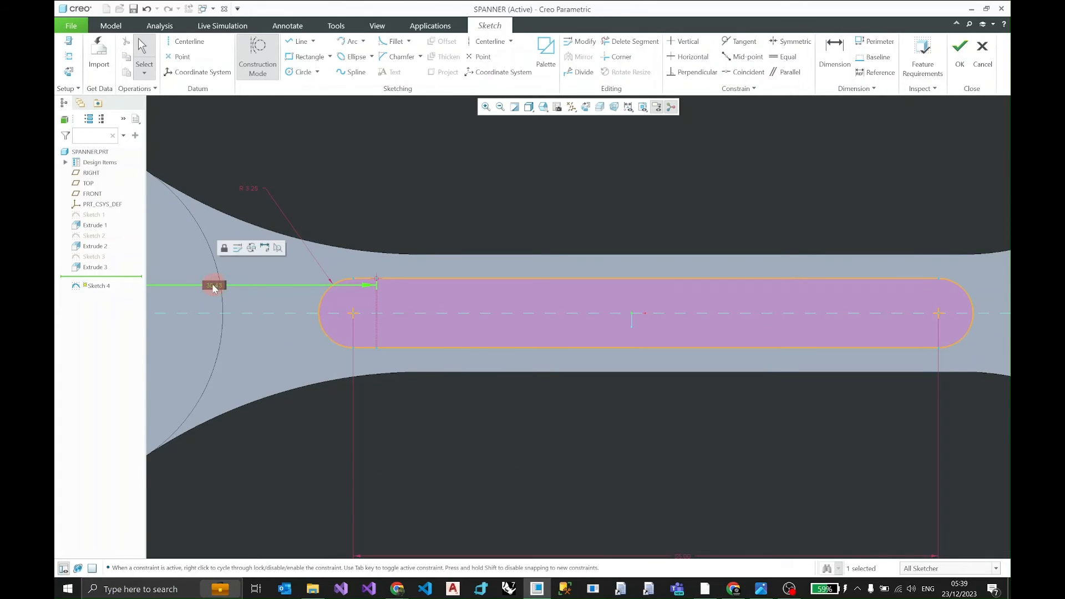
pyautogui.moveTo(214, 288); pyautogui.dragTo(466, 291)
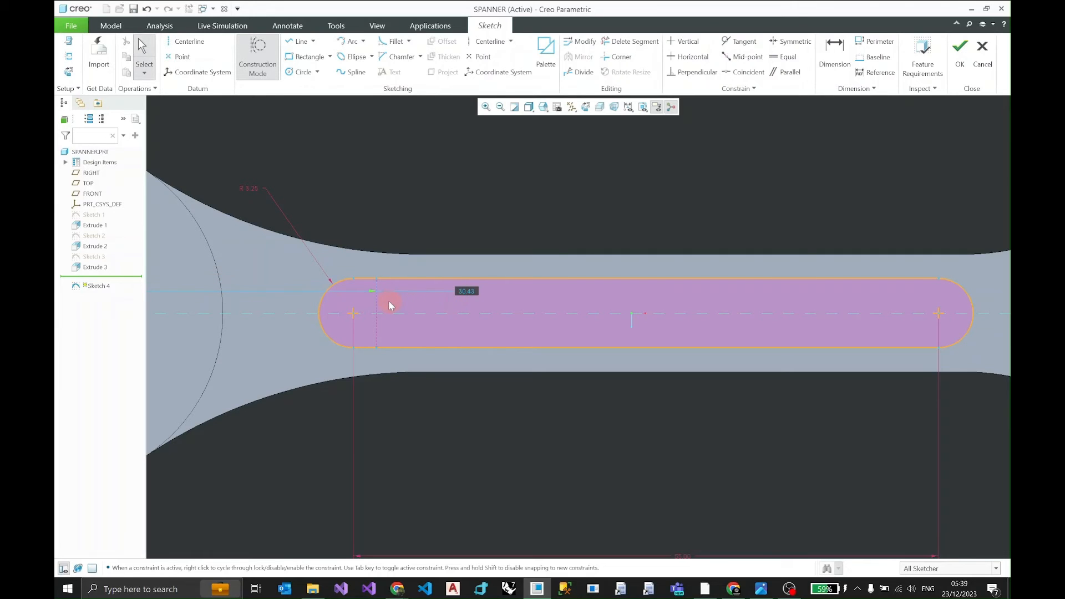
# Step: Dimension the construction line 2 mm from the slot's arc centre and place the dimension below the handle
pyautogui.click(352, 316)
pyautogui.scroll(-2, 351, 315)
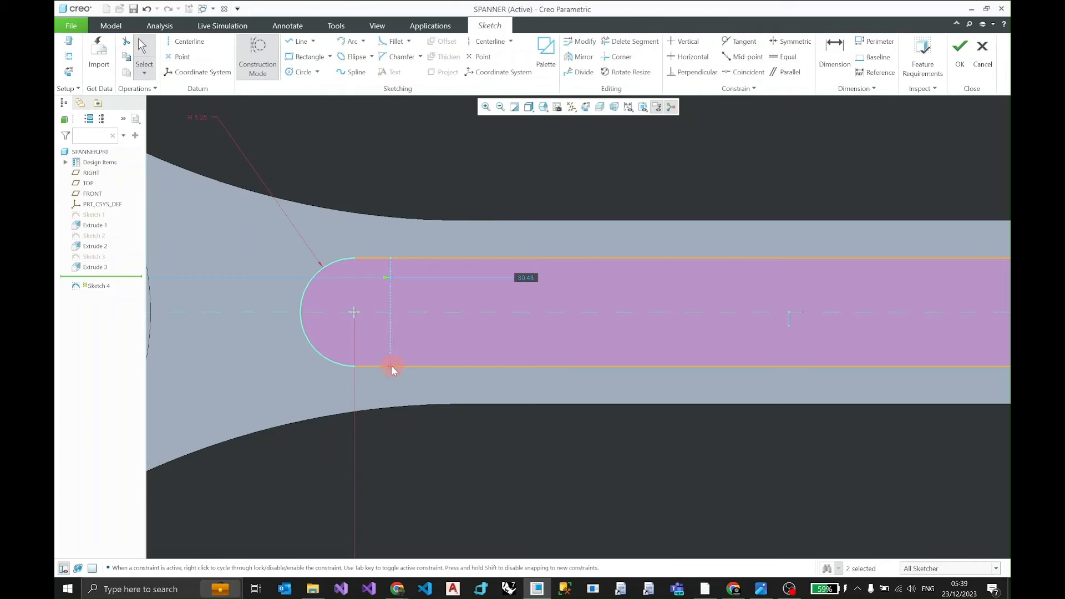
pyautogui.click(415, 318)
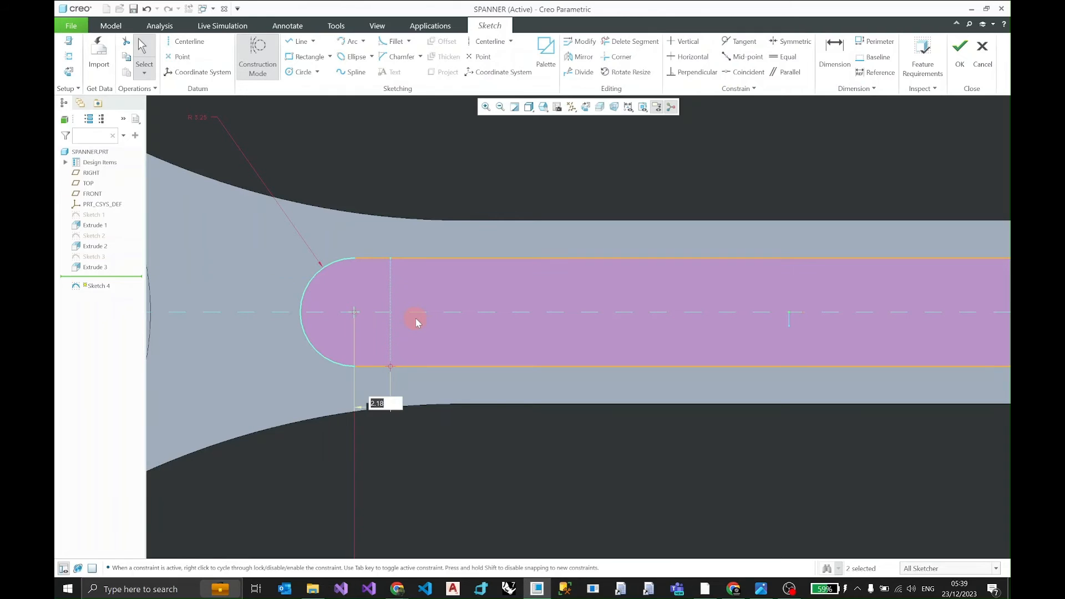
pyautogui.write('2.0')
pyautogui.press('Return')
pyautogui.moveTo(374, 408); pyautogui.dragTo(373, 478)
pyautogui.click(382, 444)
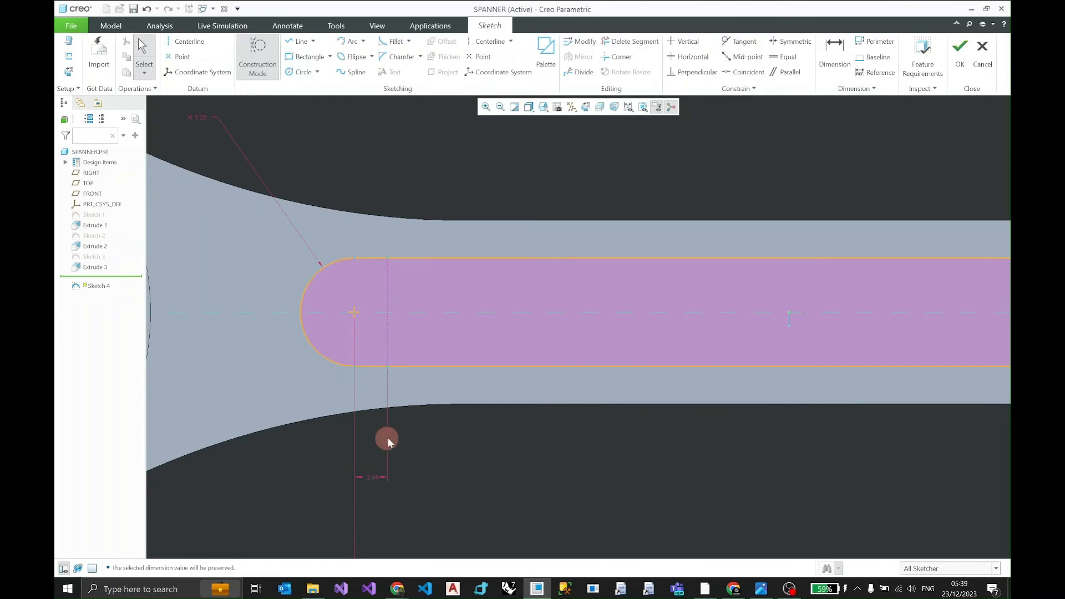
# Step: Draw a second vertical construction line across the slot, just inside the arc centre at the smaller jaw's end
pyautogui.scroll(-8, 434, 432)
pyautogui.scroll(8, 442, 430)
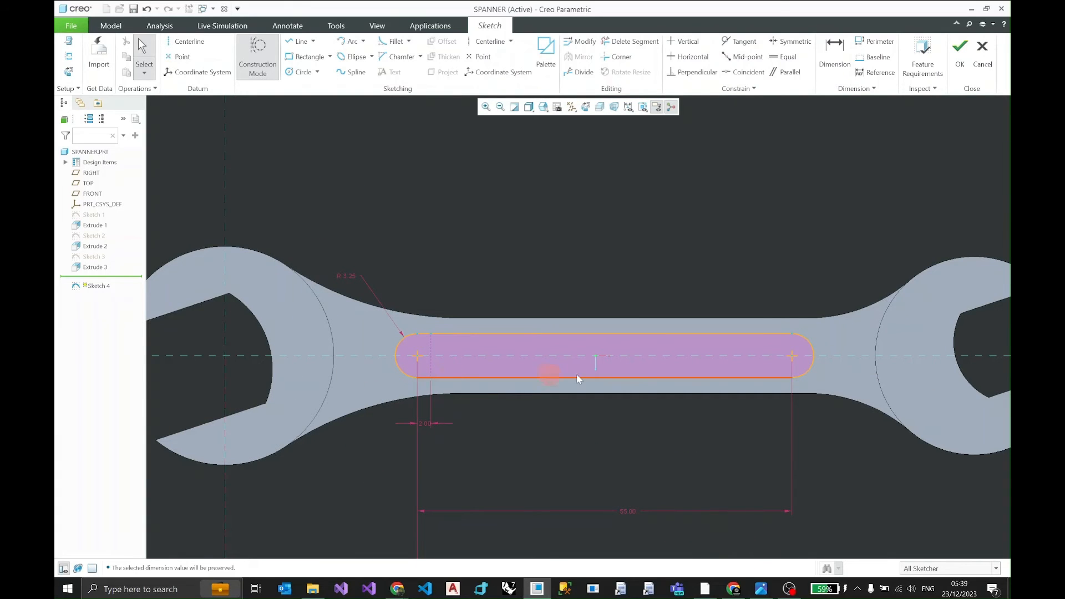
pyautogui.keyDown('shift'); pyautogui.moveTo(769, 362); pyautogui.dragTo(667, 359, button='middle'); pyautogui.keyUp('shift')
pyautogui.scroll(-1, 708, 358)
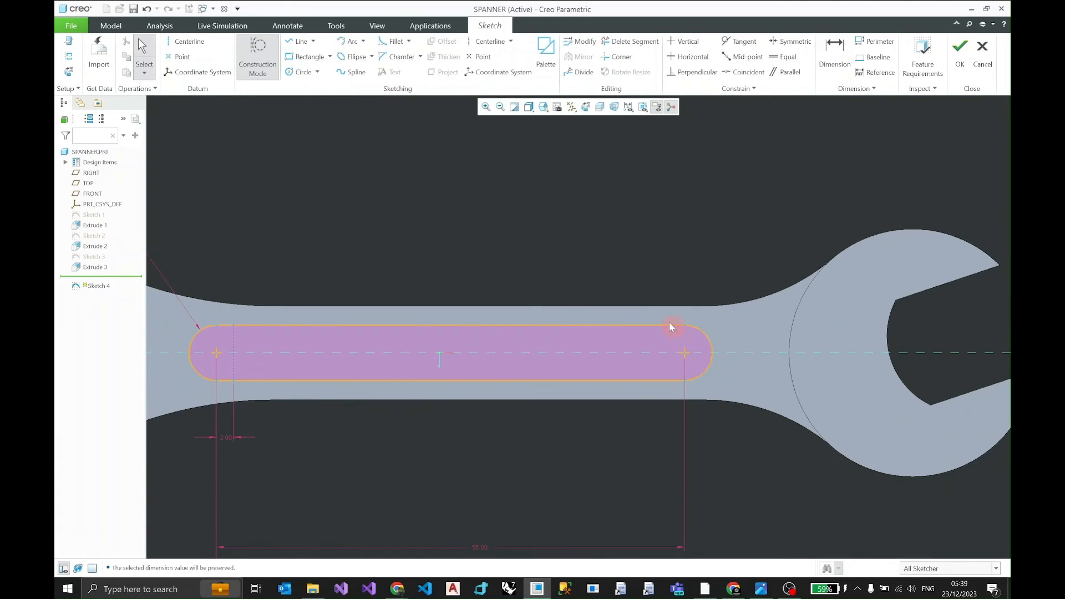
pyautogui.click(299, 41)
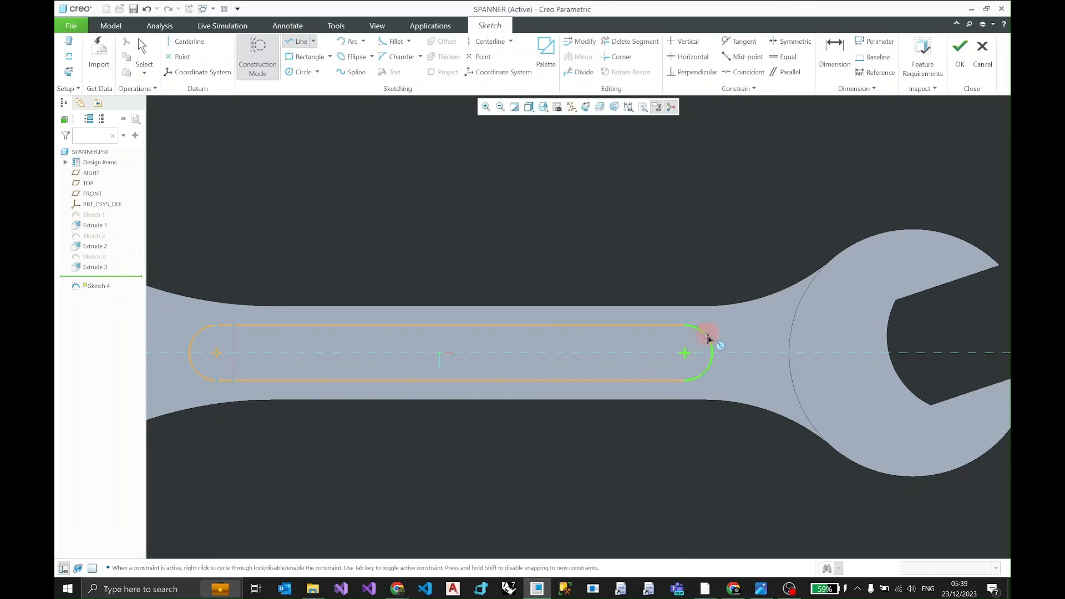
pyautogui.click(658, 325)
pyautogui.click(658, 381)
pyautogui.middleClick(684, 282)
# Step: Dimension the second construction line 2 mm from the arc centre at the smaller jaw's end of the slot
pyautogui.scroll(2, 686, 352)
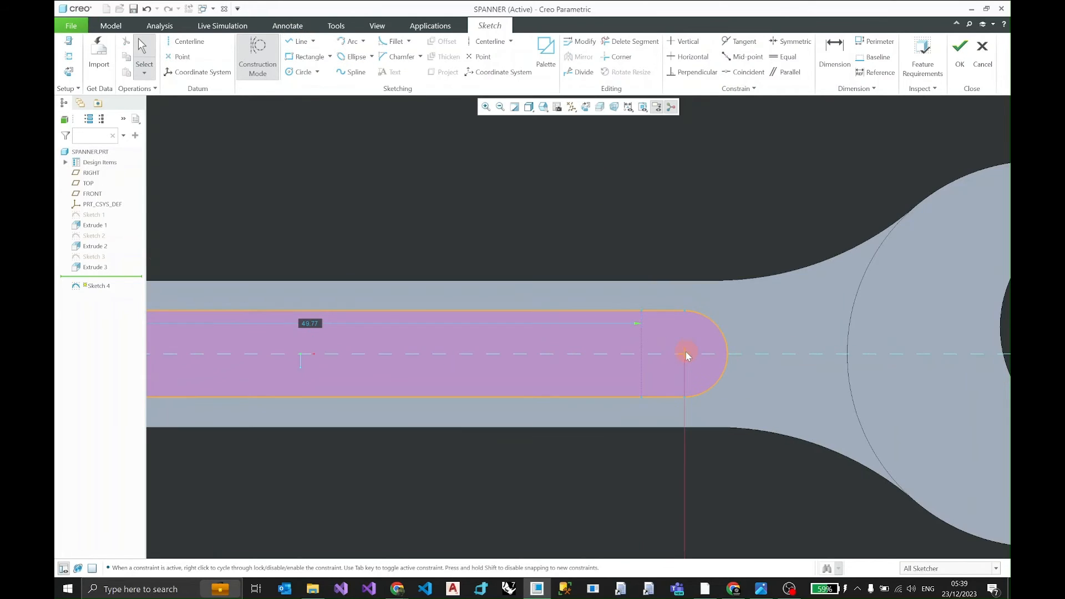
pyautogui.click(685, 355)
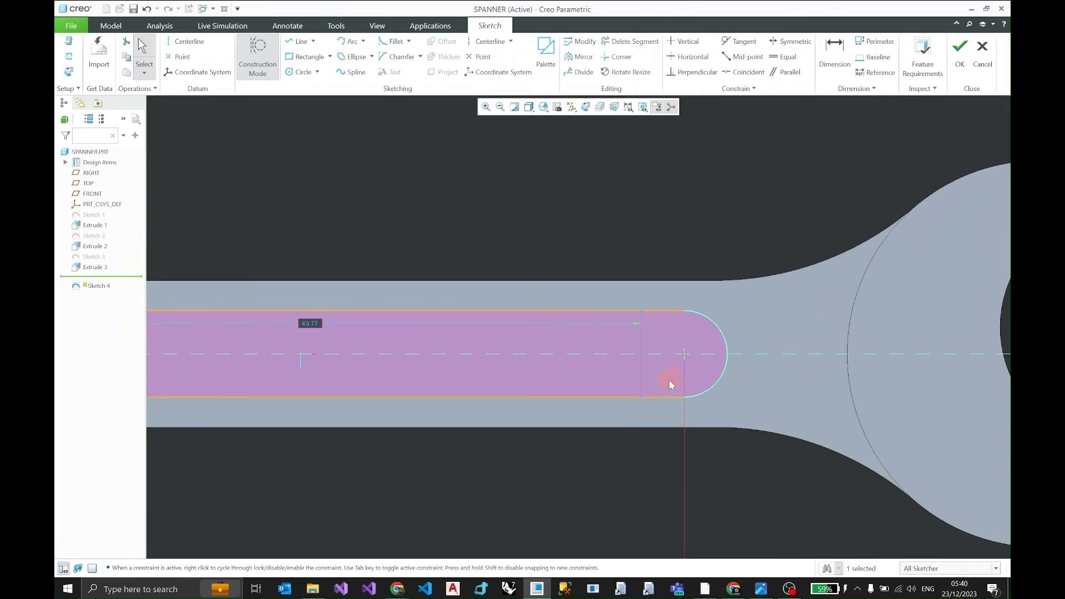
pyautogui.keyDown('ctrl'); pyautogui.click(642, 396); pyautogui.keyUp('ctrl')
pyautogui.click(660, 346)
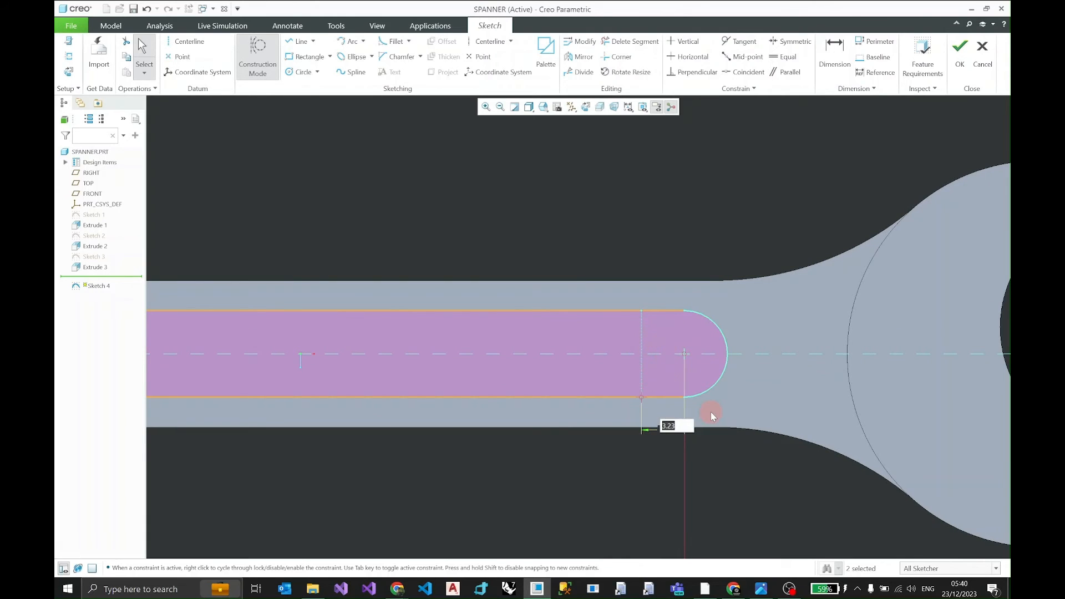
pyautogui.write('2')
pyautogui.press('Return')
pyautogui.click(669, 438)
pyautogui.click(684, 393)
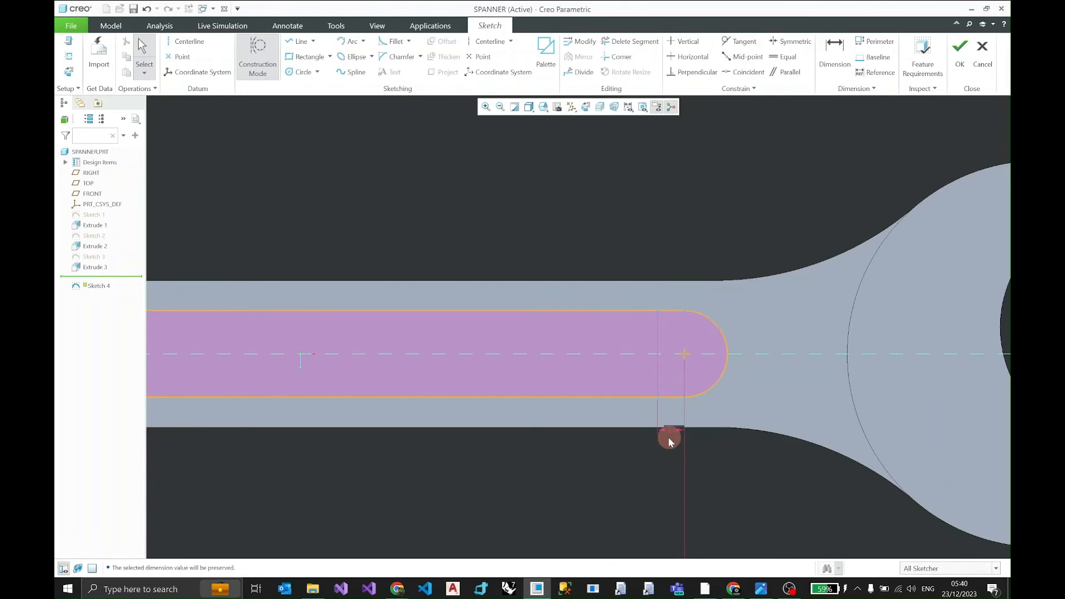
# Step: Check the slot's size markings in the Spanner.PNG reference drawing and turn off construction mode in the sketch
pyautogui.scroll(-1, 442, 381)
pyautogui.scroll(-2, 443, 379)
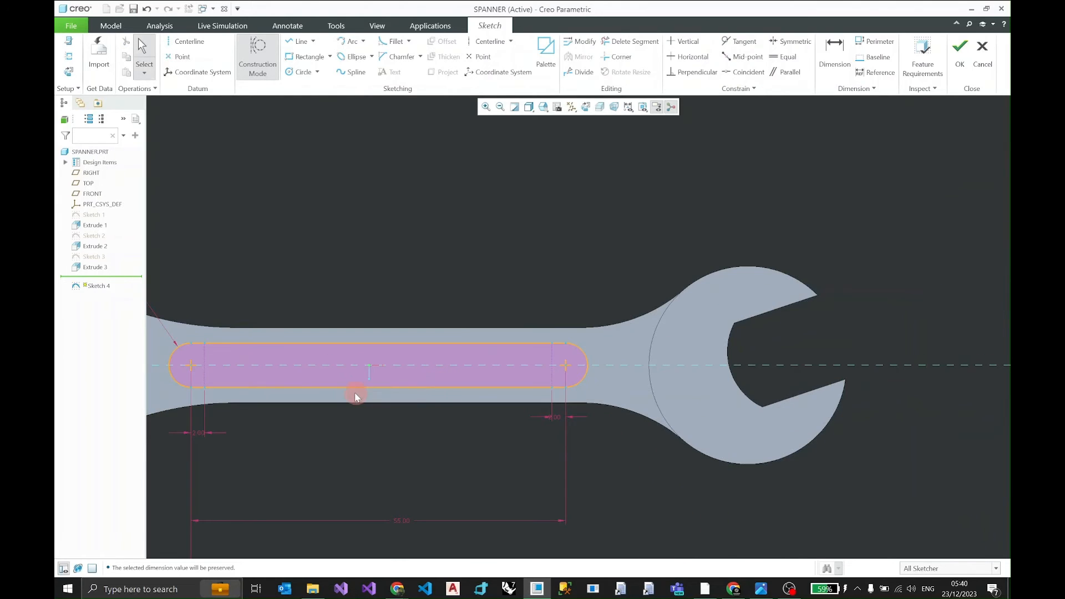
pyautogui.keyDown('shift'); pyautogui.moveTo(362, 387); pyautogui.dragTo(453, 381, button='middle'); pyautogui.keyUp('shift')
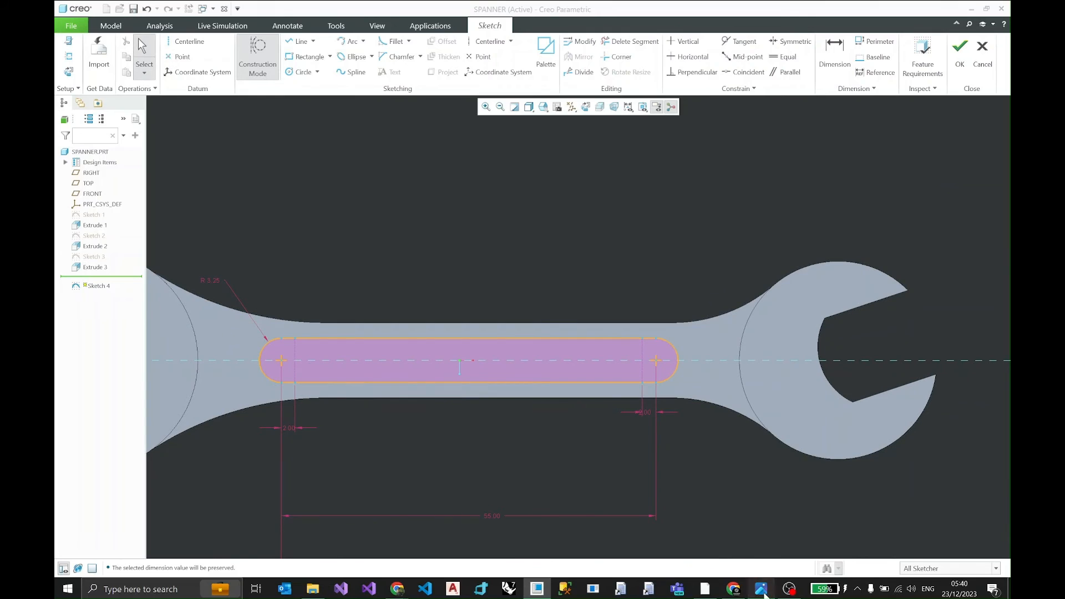
pyautogui.click(761, 590)
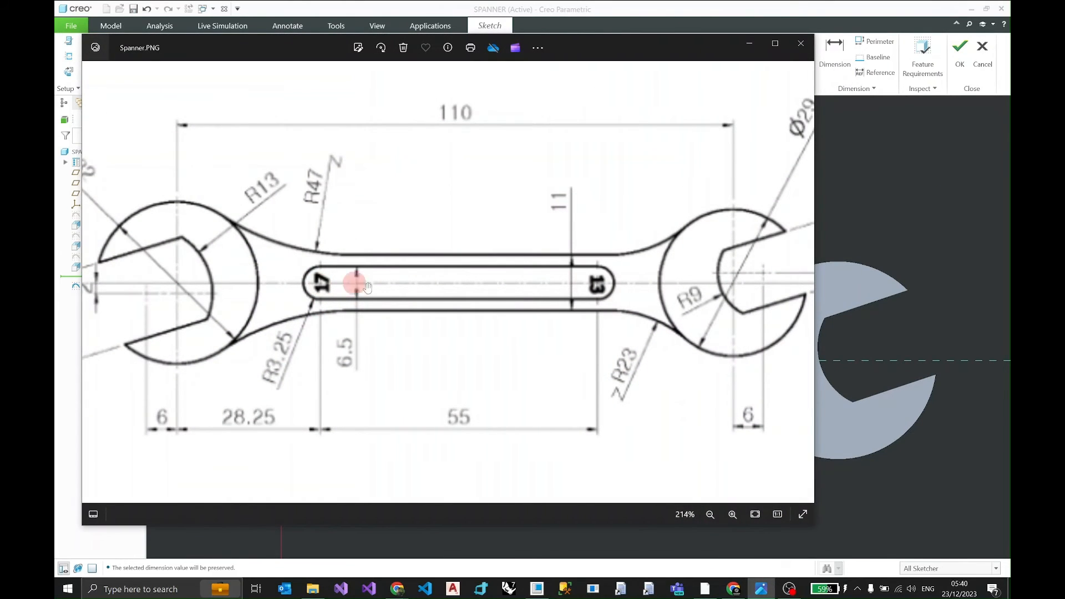
pyautogui.click(757, 41)
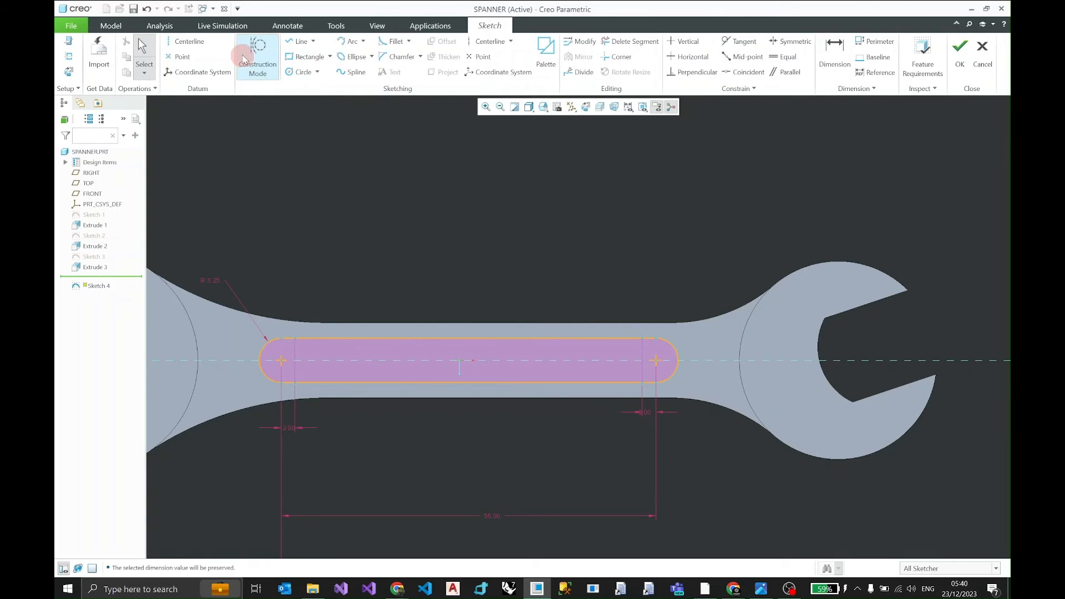
pyautogui.click(259, 52)
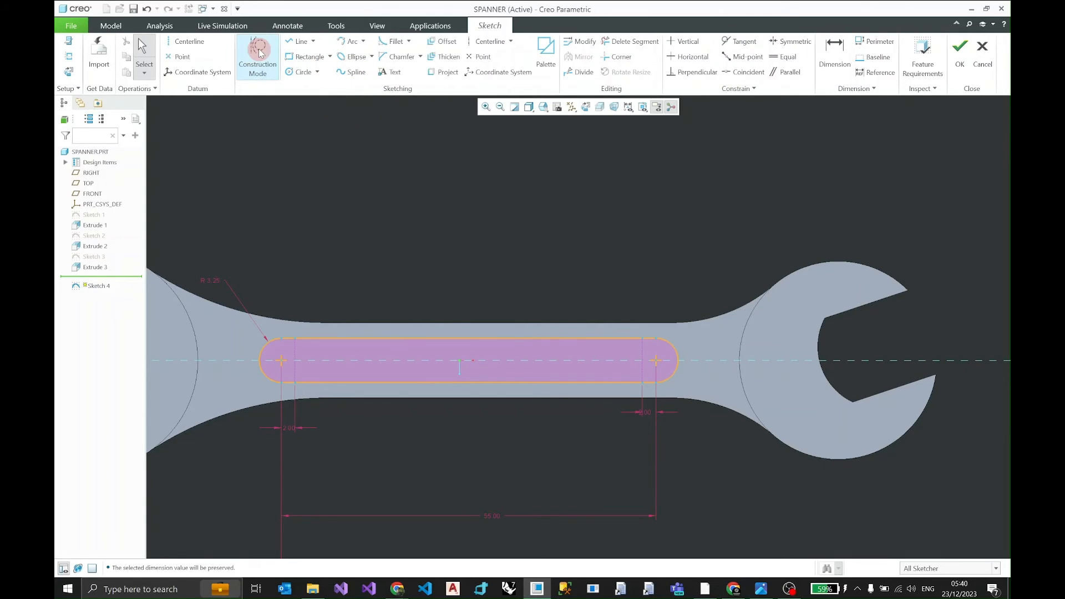
# Step: Add the sketch text "17" above the handle, with a horizontal text-height line about 7.62 mm long
pyautogui.click(394, 75)
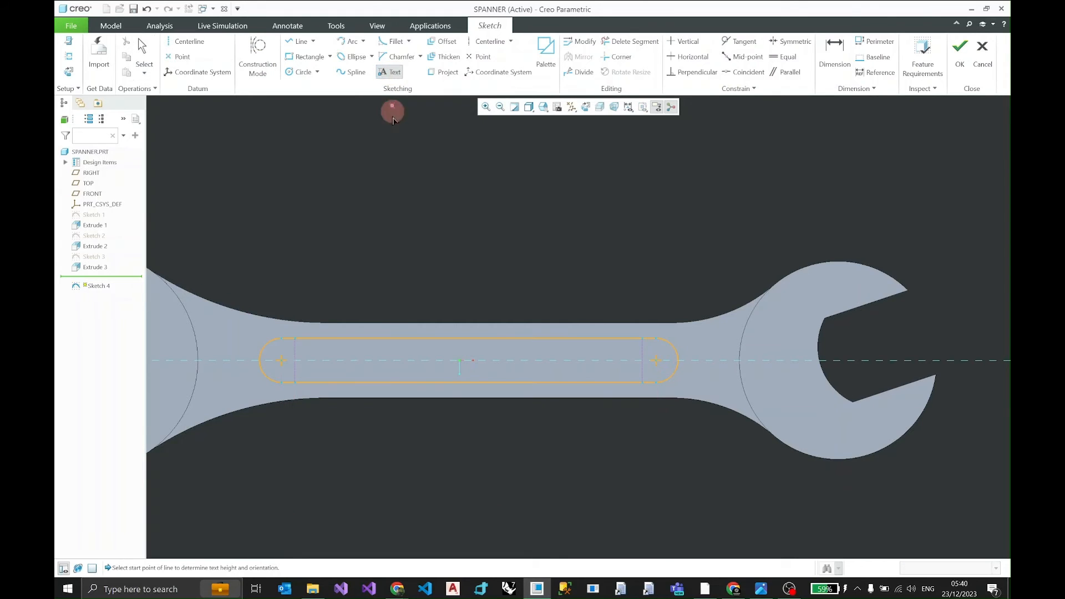
pyautogui.click(353, 171)
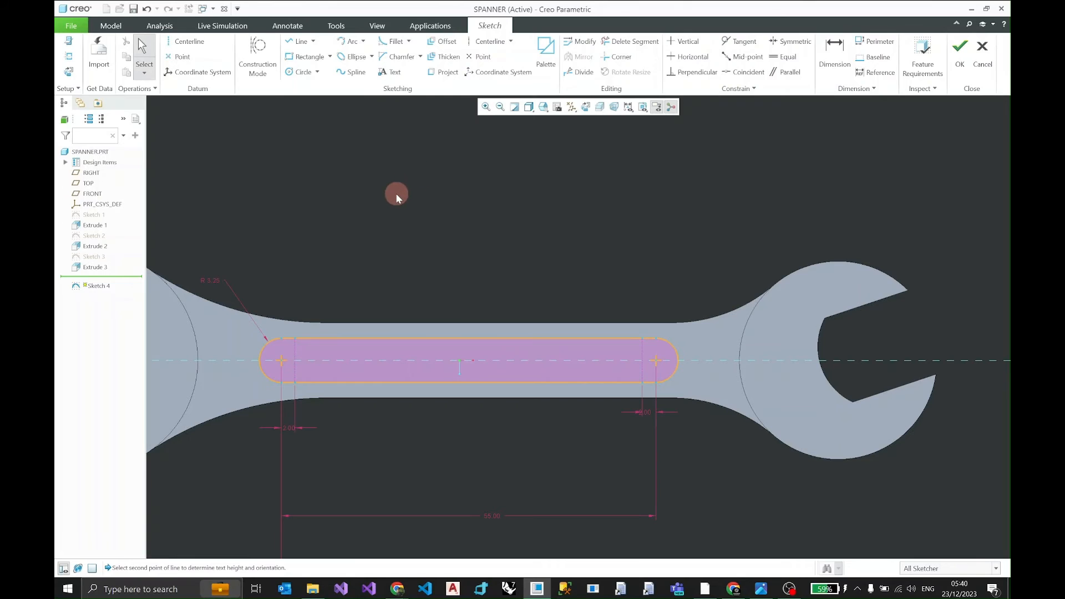
pyautogui.click(393, 74)
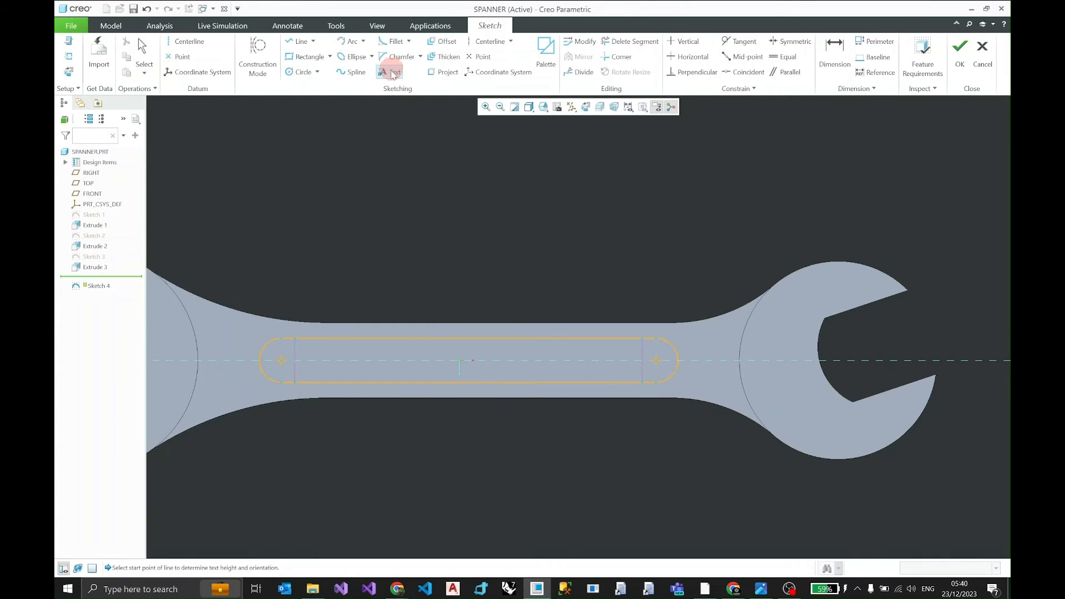
pyautogui.click(320, 194)
pyautogui.click(372, 193)
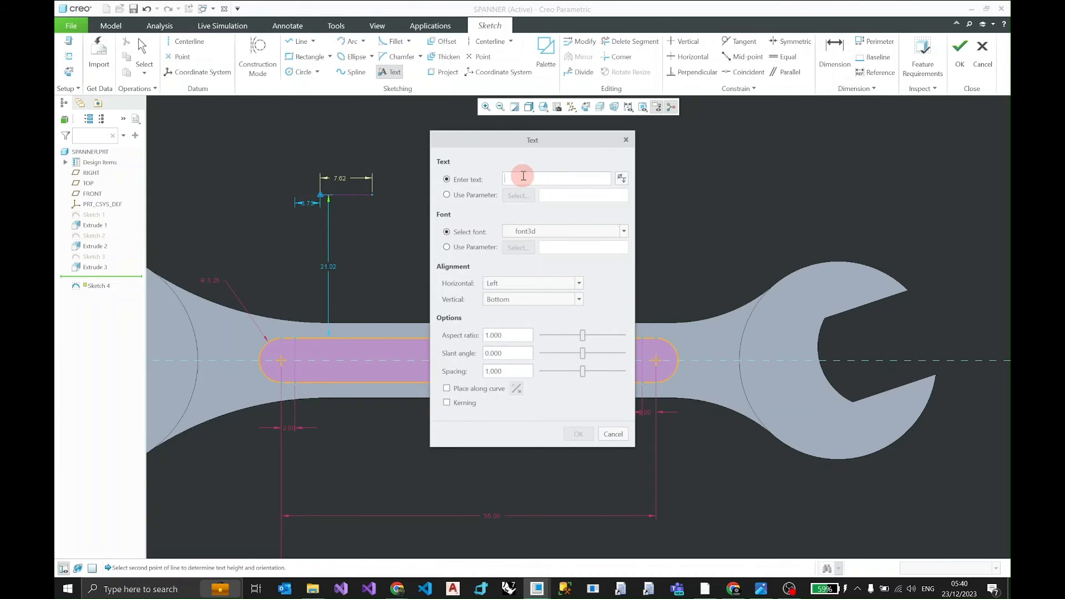
pyautogui.write('17')
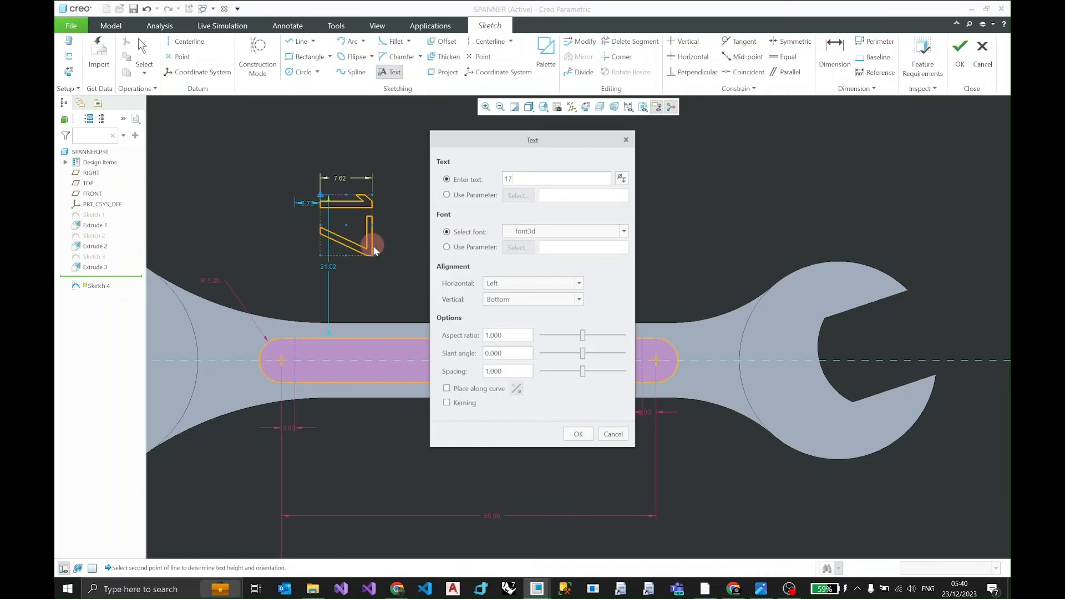
# Step: Place the text "17" along the construction line near the larger jaw and accept the text settings
pyautogui.click(447, 389)
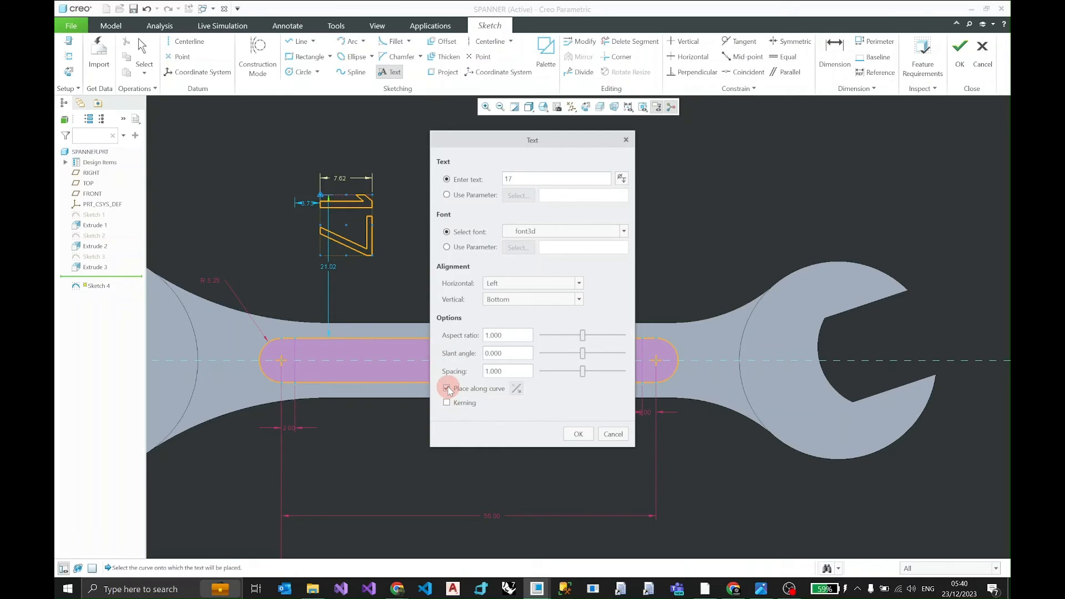
pyautogui.click(292, 363)
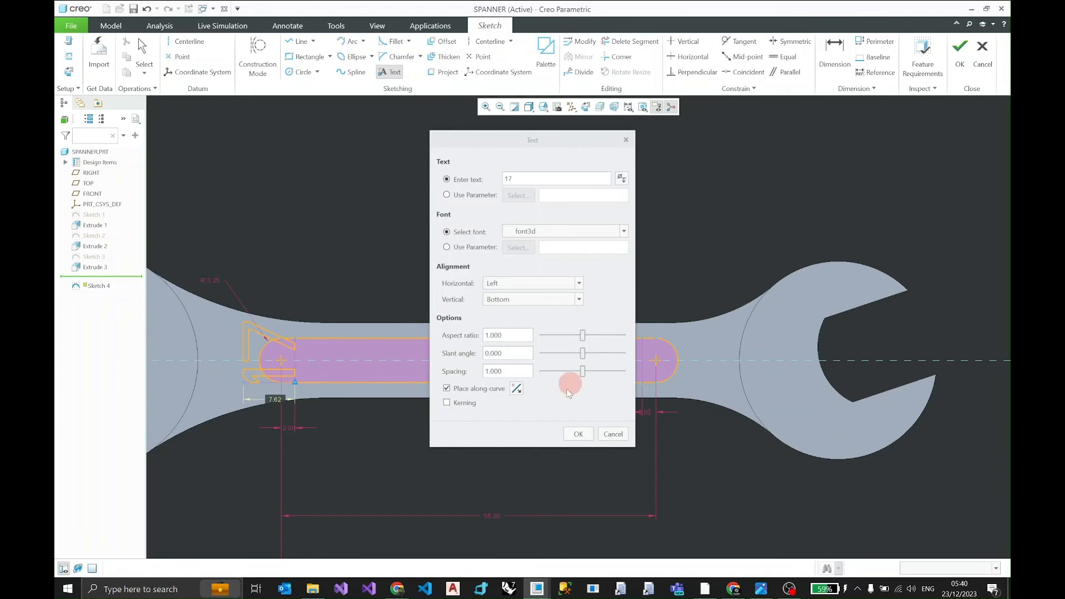
pyautogui.click(577, 435)
# Step: Set the height of the "17" text to 3 mm
pyautogui.scroll(2, 238, 413)
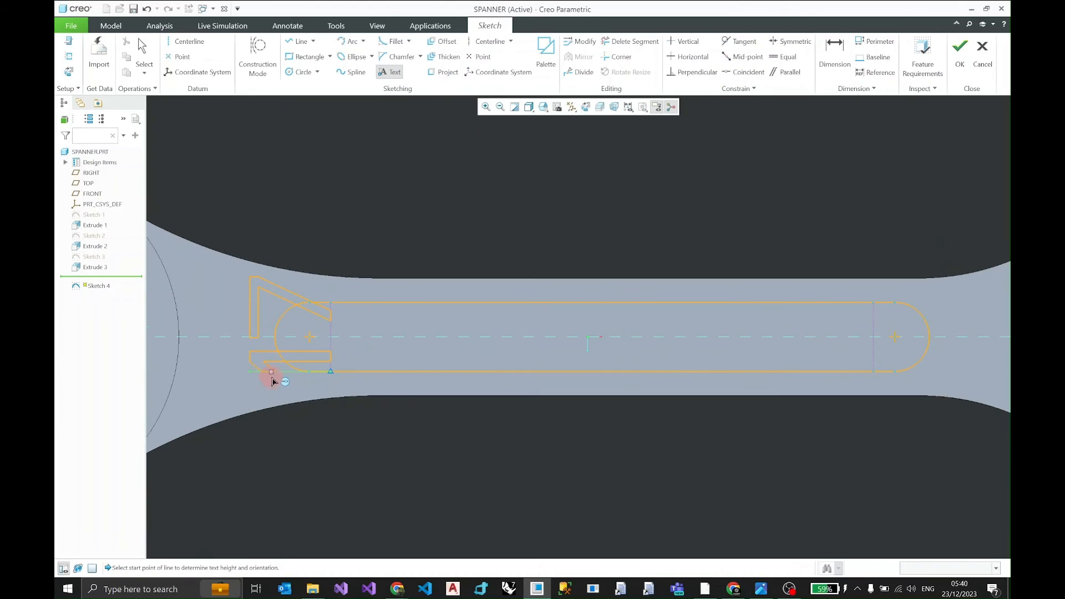
pyautogui.click(251, 373)
pyautogui.middleClick(311, 324)
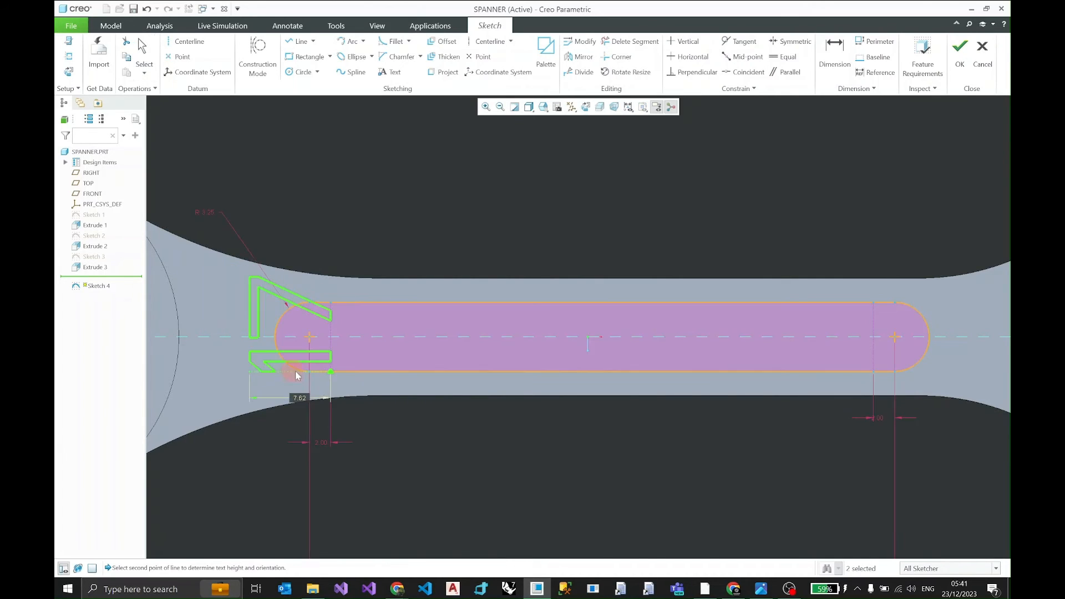
pyautogui.scroll(5, 293, 381)
pyautogui.scroll(-5, 295, 387)
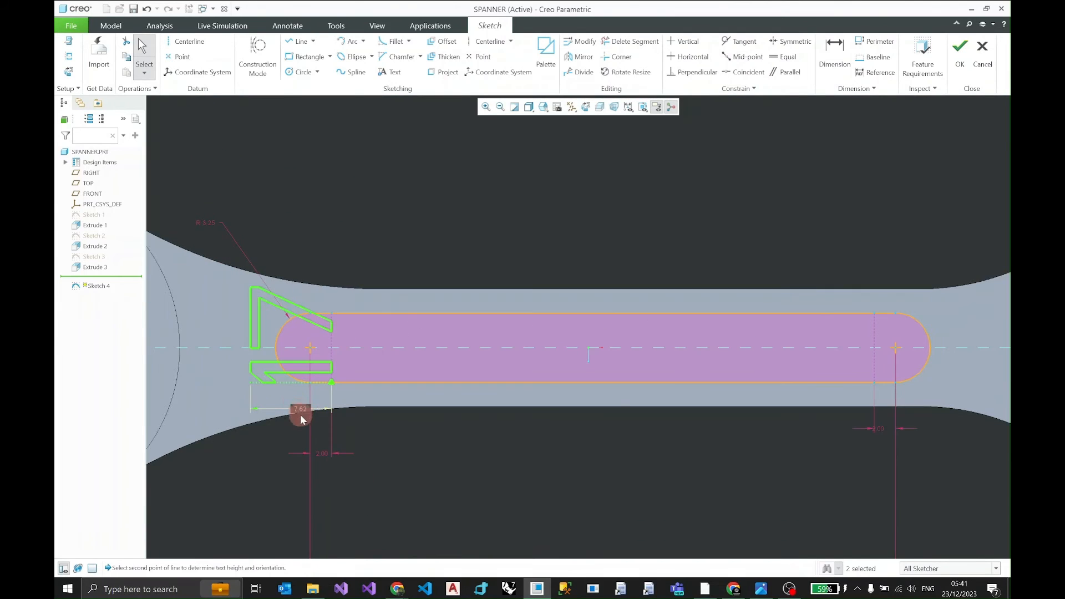
pyautogui.scroll(2, 302, 409)
pyautogui.click(300, 412)
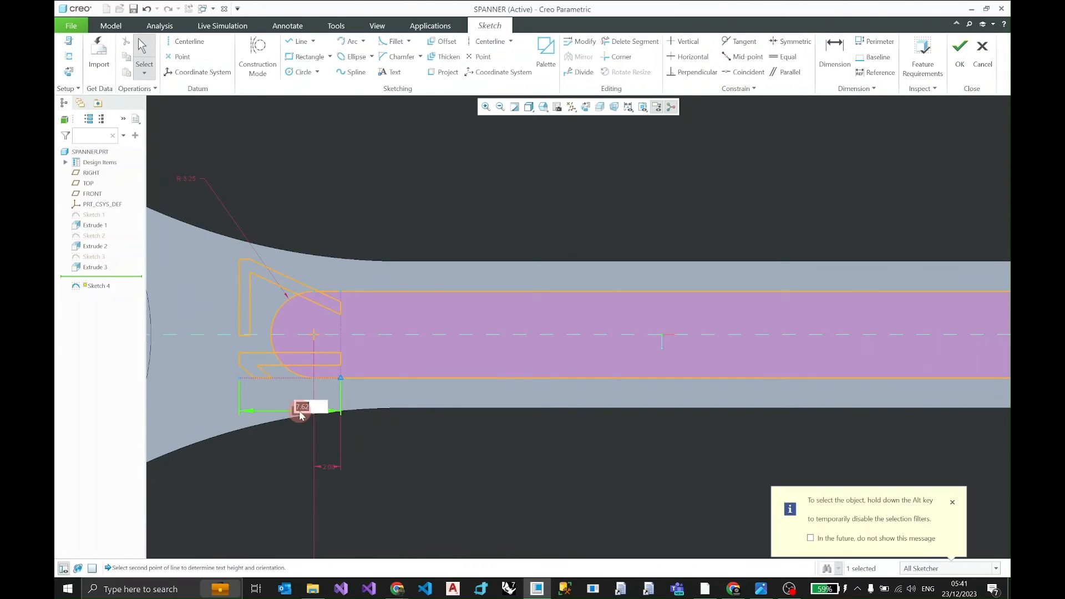
pyautogui.write('3.')
pyautogui.press('Return')
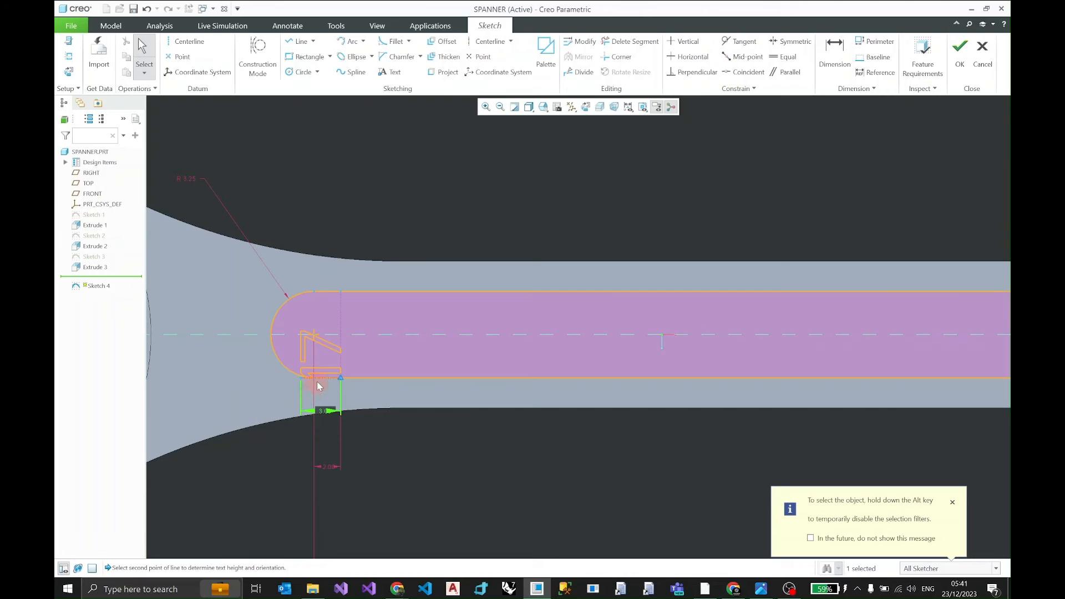
pyautogui.click(340, 367)
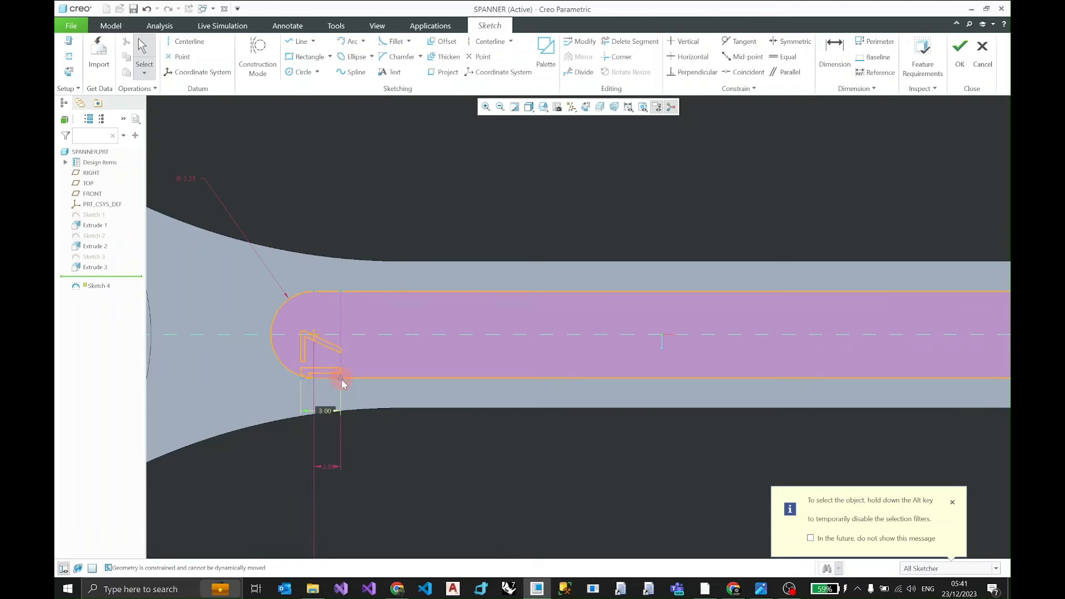
# Step: Turn on the display of constraints in the sketch
pyautogui.click(568, 111)
pyautogui.click(630, 108)
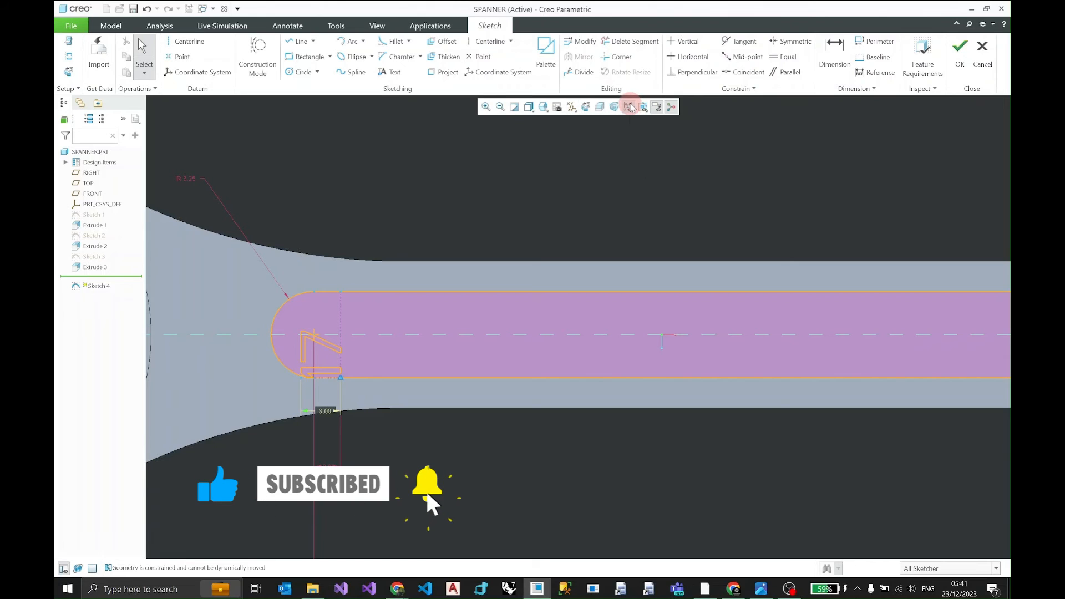
pyautogui.click(630, 107)
pyautogui.click(628, 109)
pyautogui.click(628, 111)
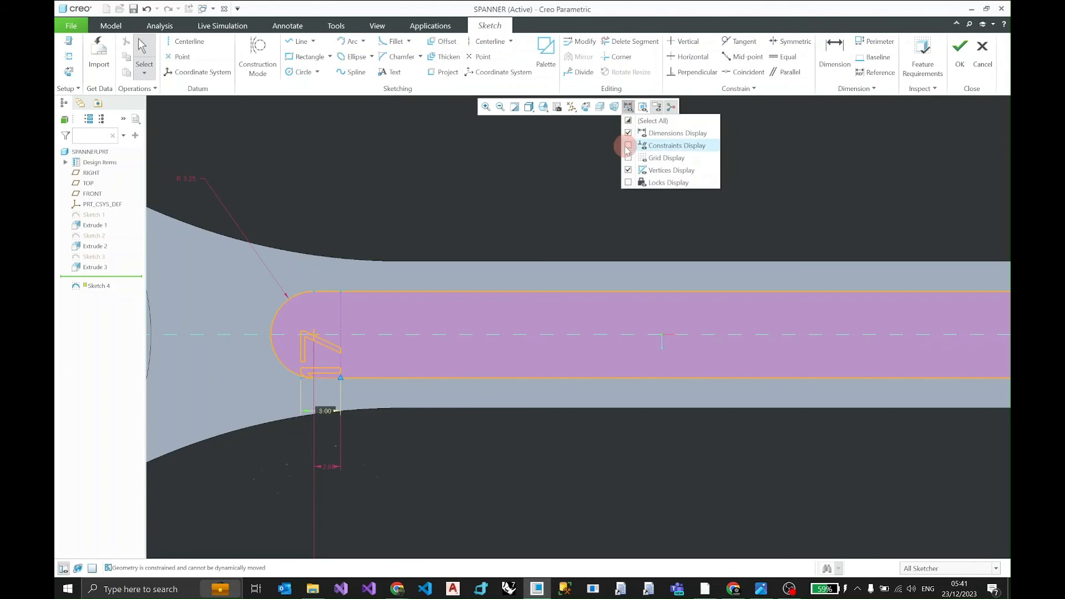
pyautogui.click(628, 146)
pyautogui.click(587, 161)
# Step: Delete the constraint tying the start point of the "17" text to the slot's lower edge
pyautogui.scroll(1, 350, 373)
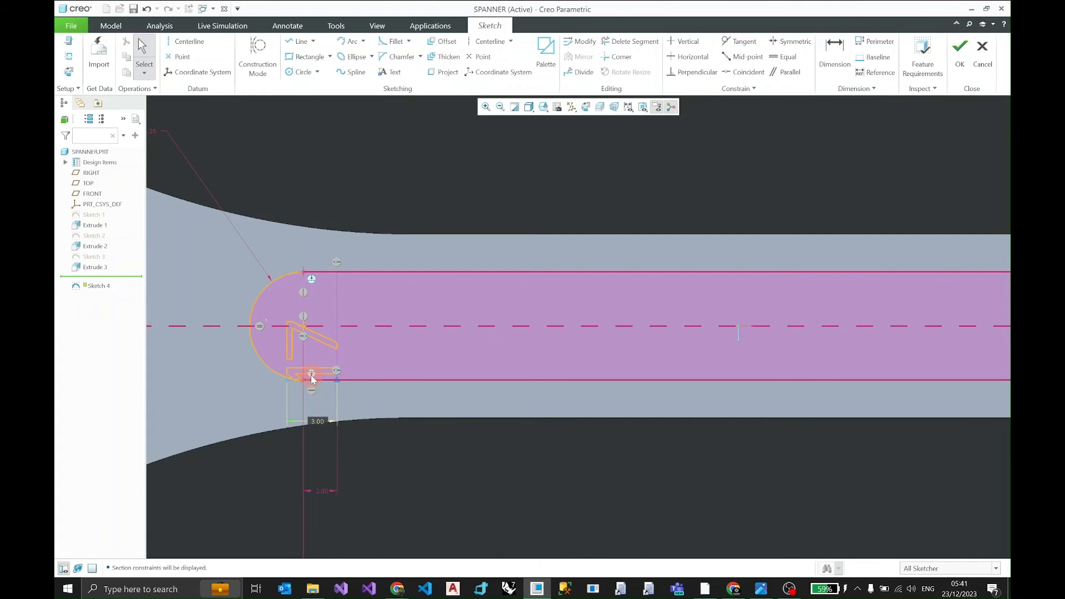
pyautogui.scroll(8, 286, 346)
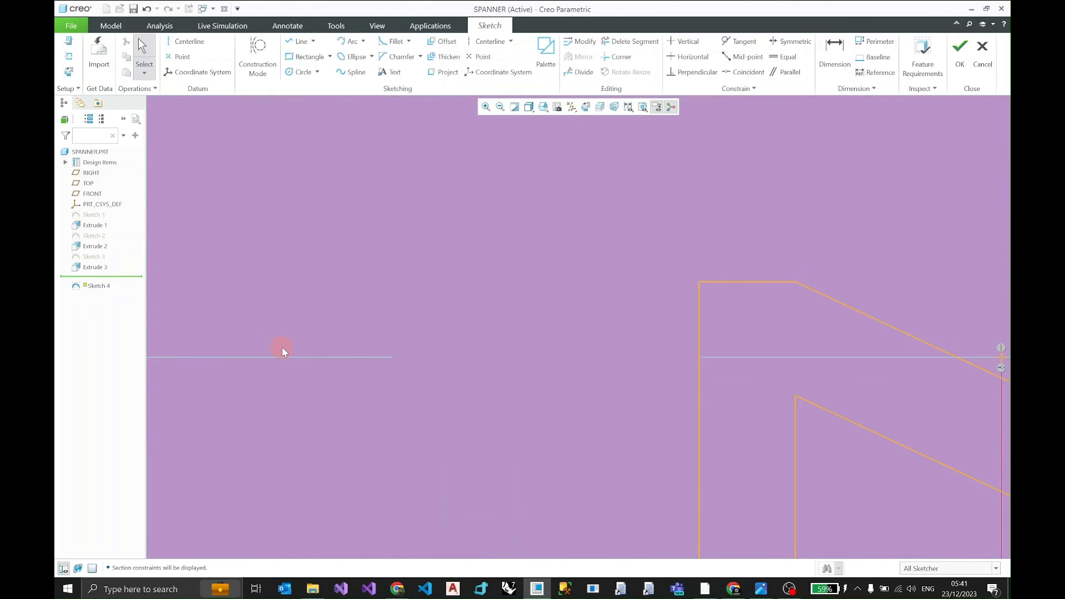
pyautogui.scroll(-6, 283, 347)
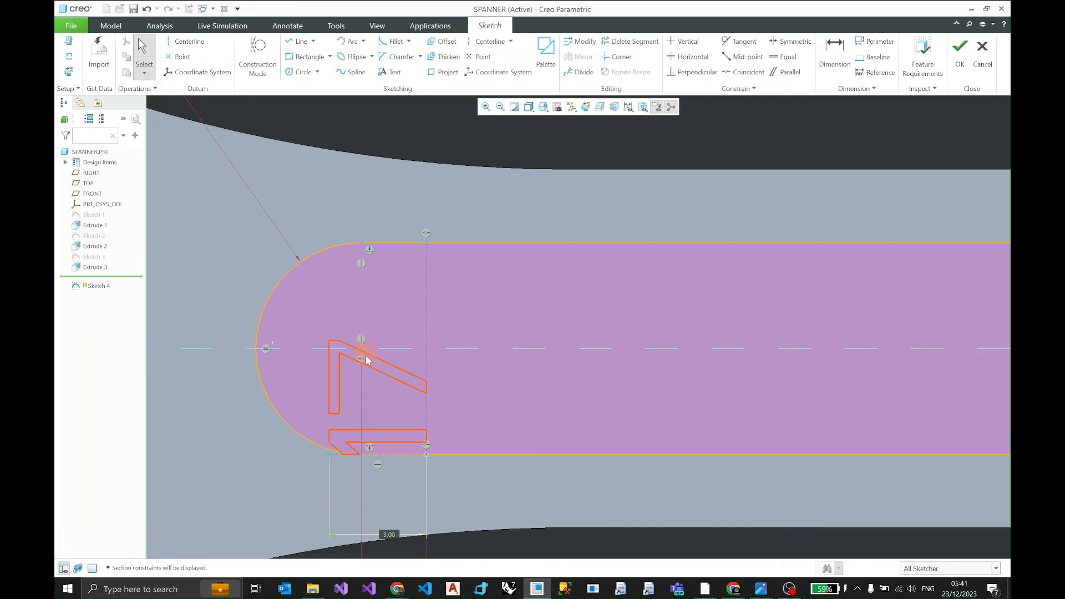
pyautogui.click(360, 359)
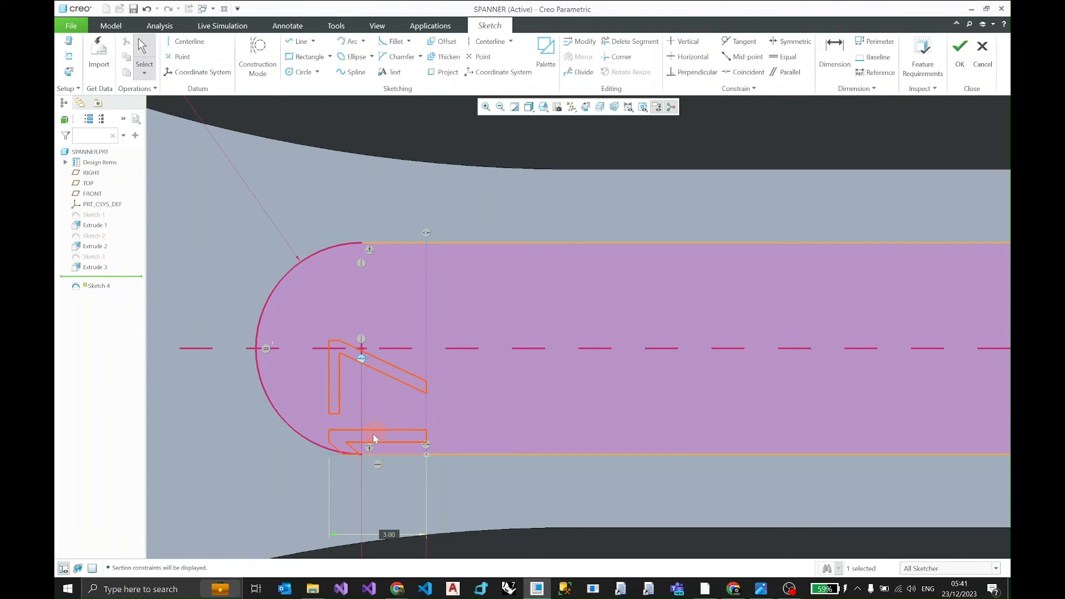
pyautogui.click(378, 466)
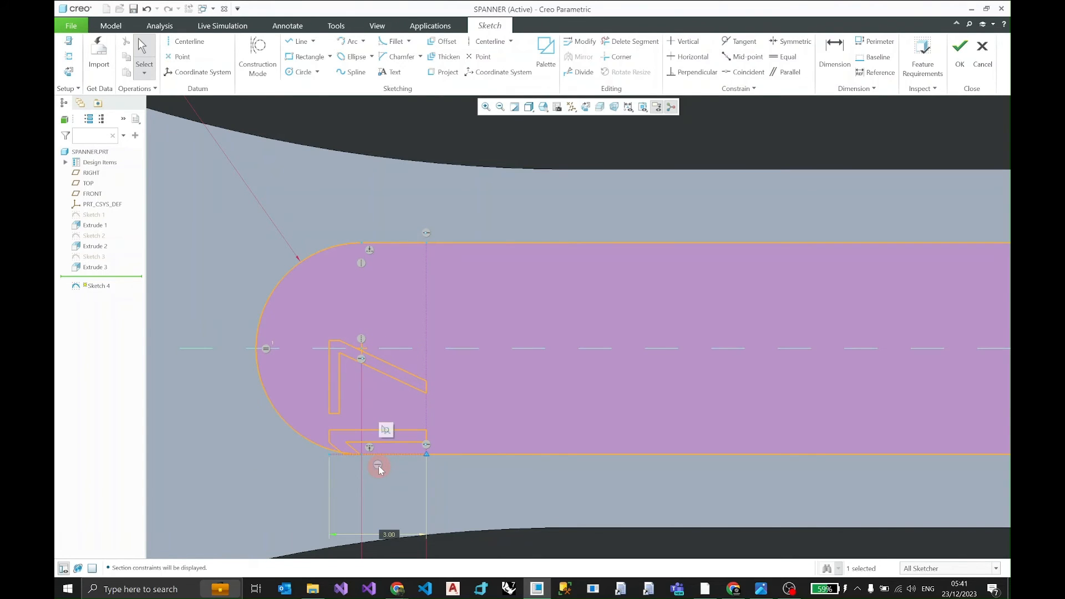
pyautogui.click(361, 359)
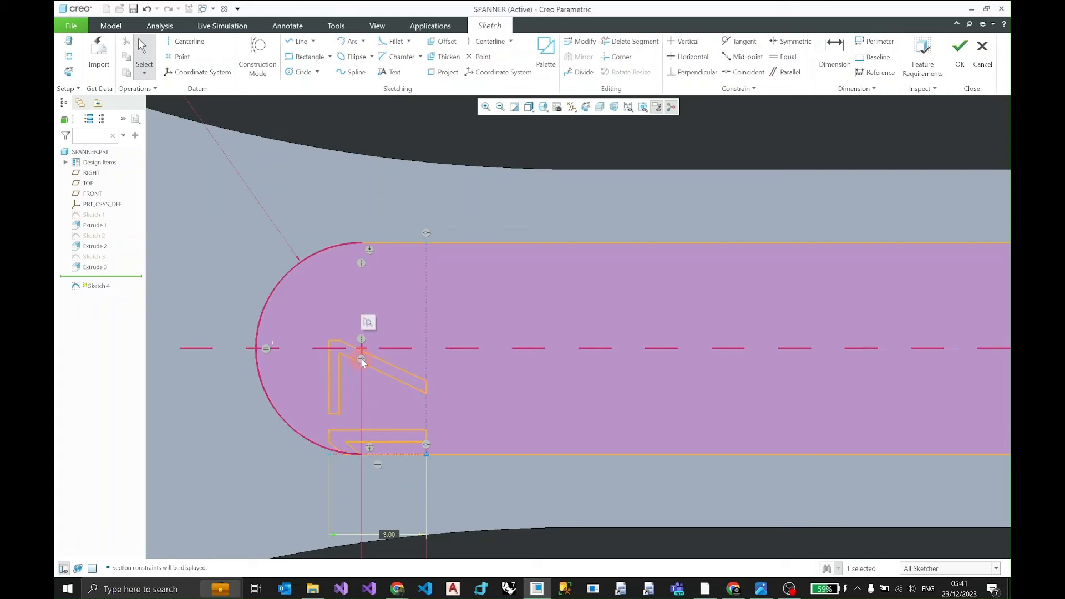
pyautogui.click(426, 446)
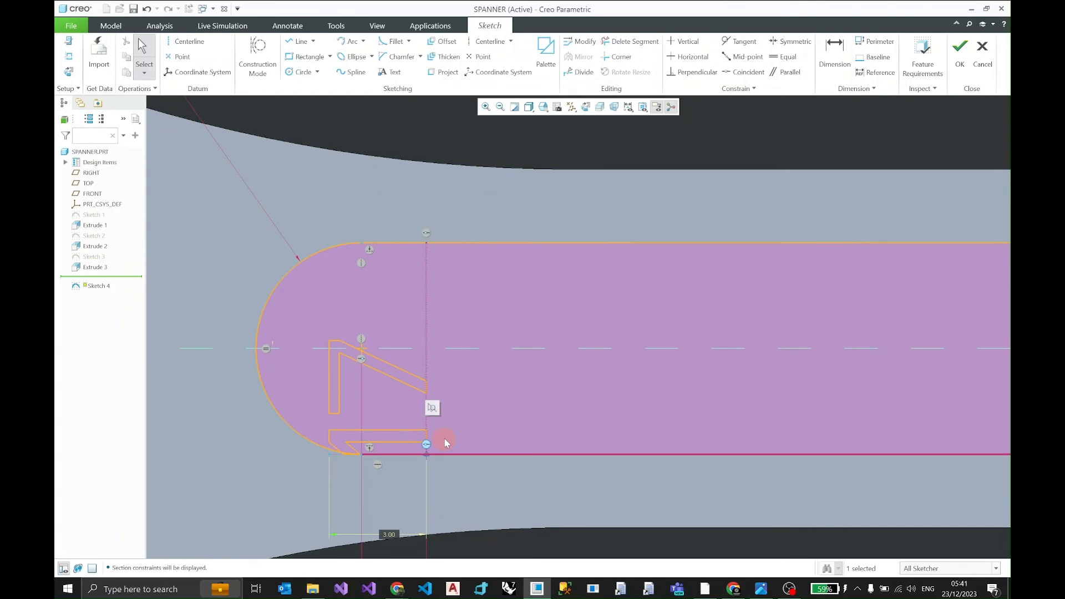
pyautogui.press('Delete')
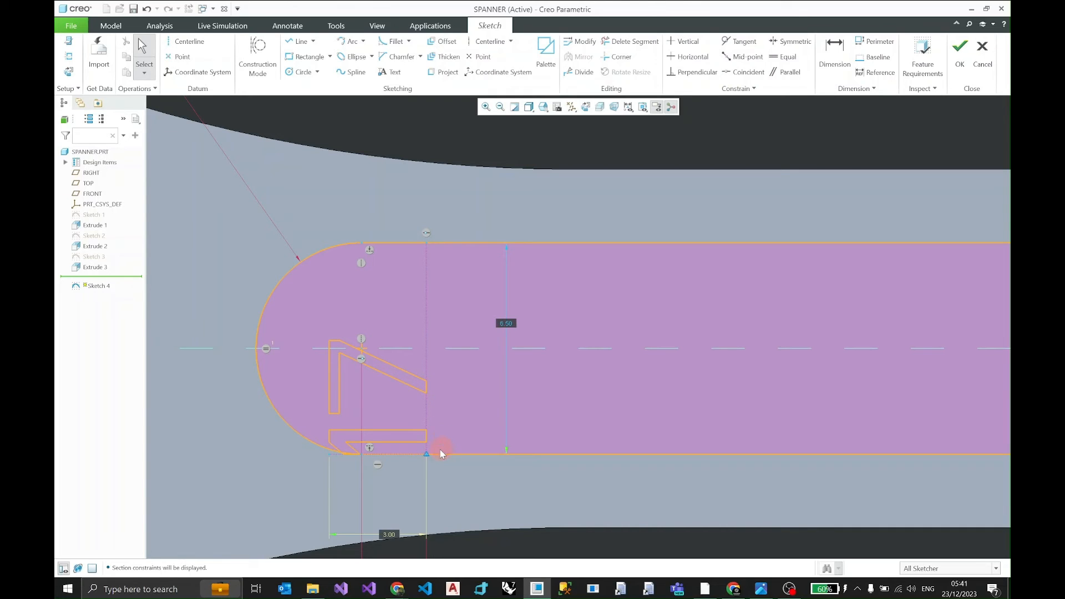
# Step: Move the "17" text up inside the slot so its start point lies about 4.83 mm below the slot's upper edge
pyautogui.moveTo(424, 452); pyautogui.dragTo(431, 390)
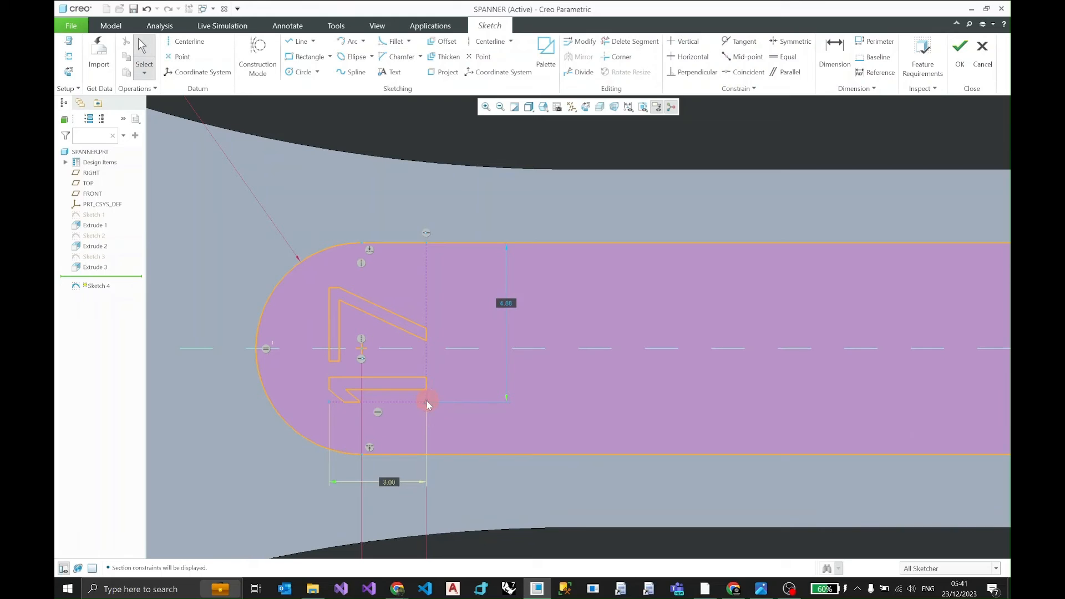
pyautogui.moveTo(426, 402); pyautogui.dragTo(428, 399)
pyautogui.scroll(-5, 522, 391)
pyautogui.scroll(4, 542, 378)
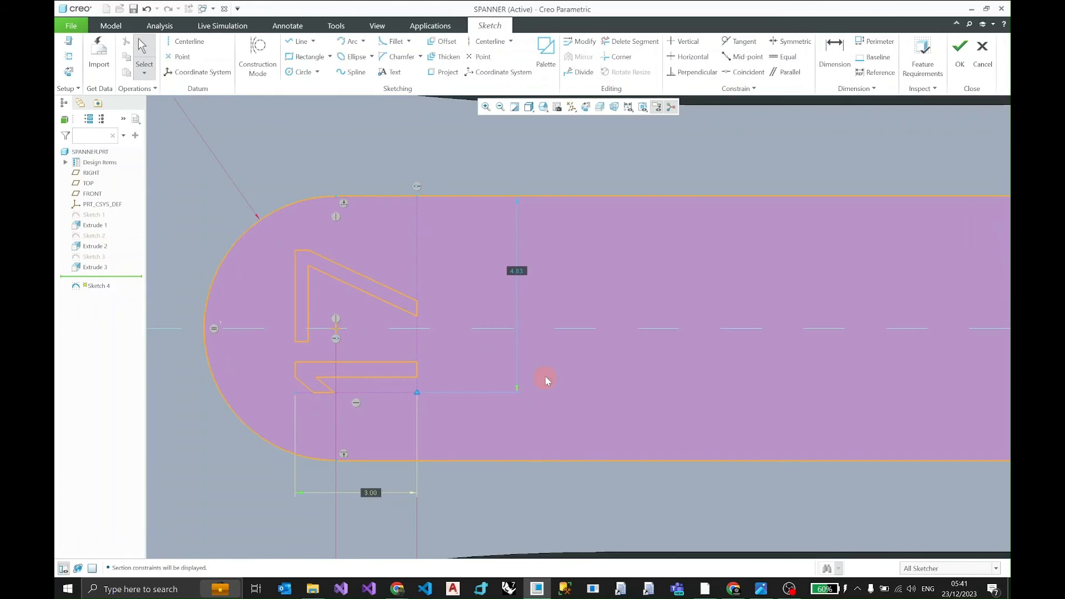
# Step: Add the sketch text "13" above the handle near the smaller jaw, with a horizontal text-height line about 3.86 mm long
pyautogui.keyDown('shift'); pyautogui.moveTo(727, 358); pyautogui.dragTo(566, 359, button='middle'); pyautogui.keyUp('shift')
pyautogui.scroll(5, 790, 360)
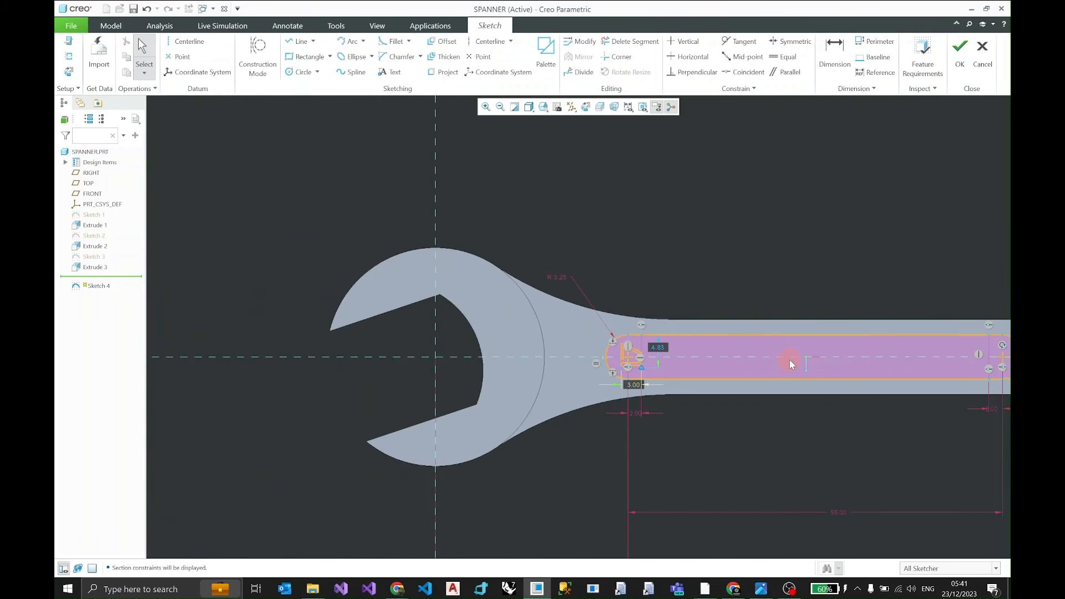
pyautogui.keyDown('shift'); pyautogui.moveTo(923, 350); pyautogui.dragTo(517, 353, button='middle'); pyautogui.keyUp('shift')
pyautogui.scroll(-4, 578, 379)
pyautogui.scroll(-1, 545, 375)
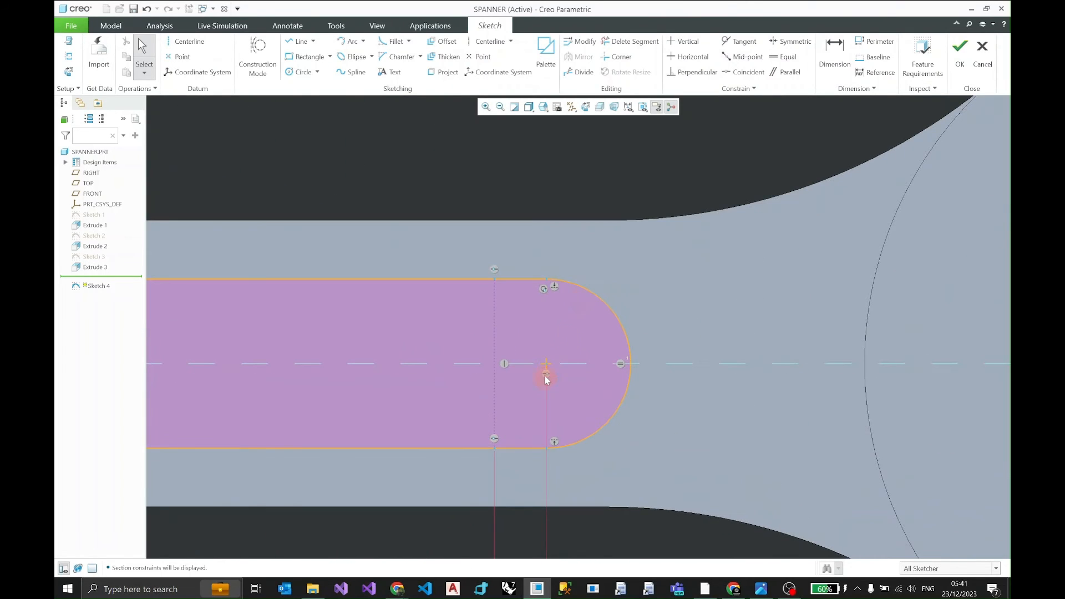
pyautogui.click(388, 72)
pyautogui.scroll(4, 410, 128)
pyautogui.keyDown('shift'); pyautogui.moveTo(409, 157); pyautogui.dragTo(395, 254, button='middle'); pyautogui.keyUp('shift')
pyautogui.click(363, 184)
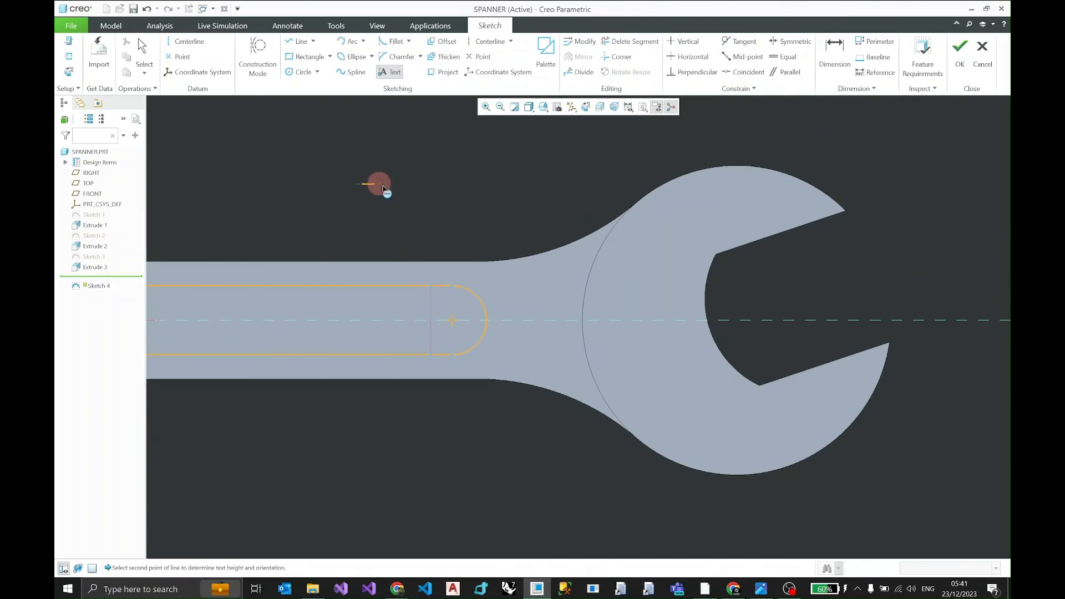
pyautogui.click(403, 184)
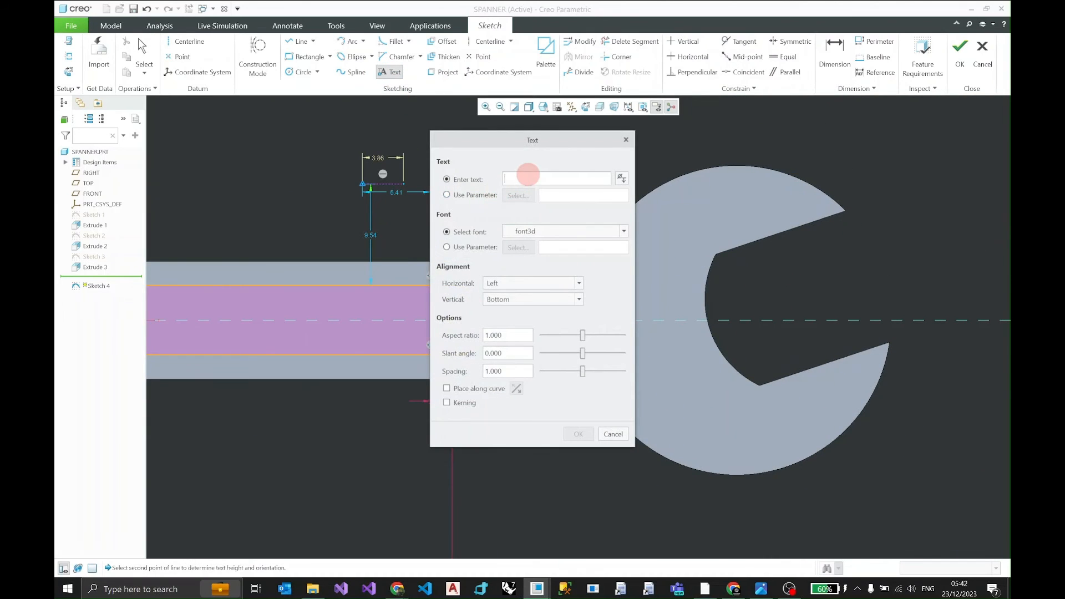
pyautogui.write('13')
pyautogui.moveTo(536, 147); pyautogui.dragTo(785, 129)
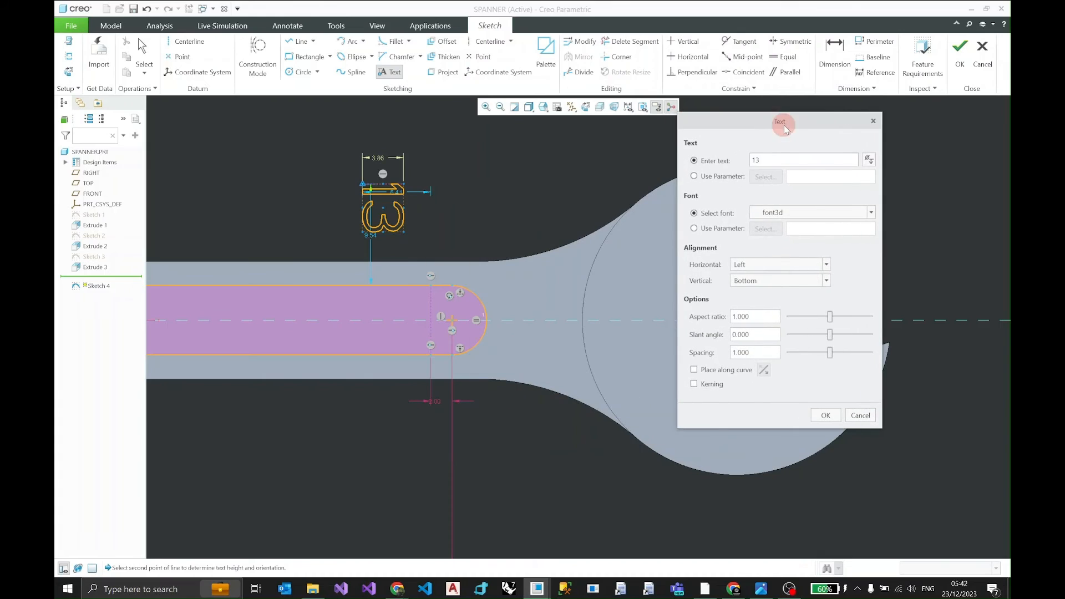
# Step: Place the "13" text along the vertical construction line near the smaller jaw, flip its direction and accept the text settings
pyautogui.click(711, 369)
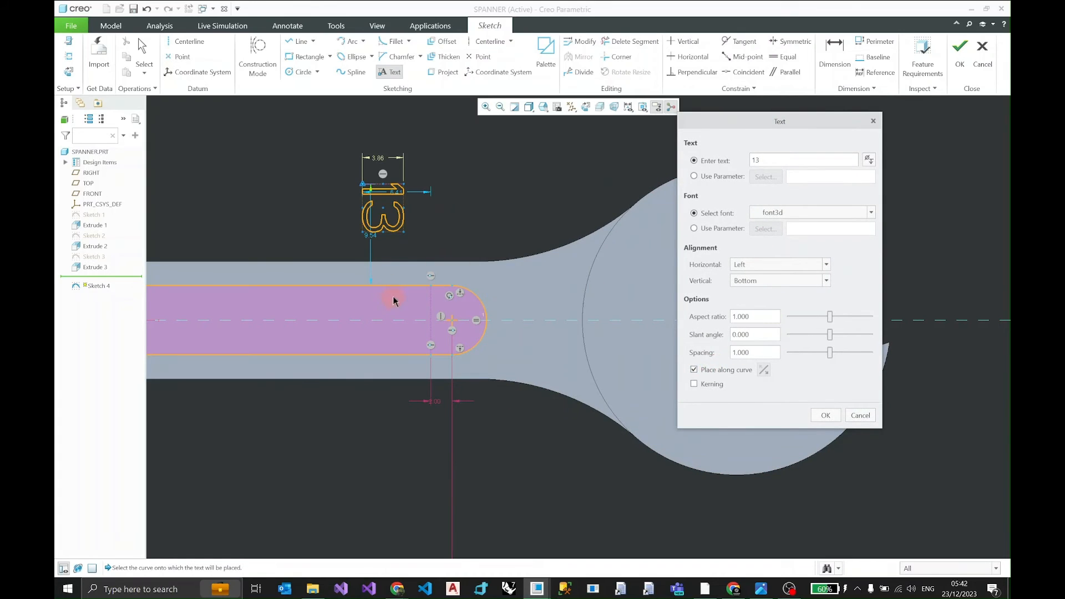
pyautogui.click(430, 304)
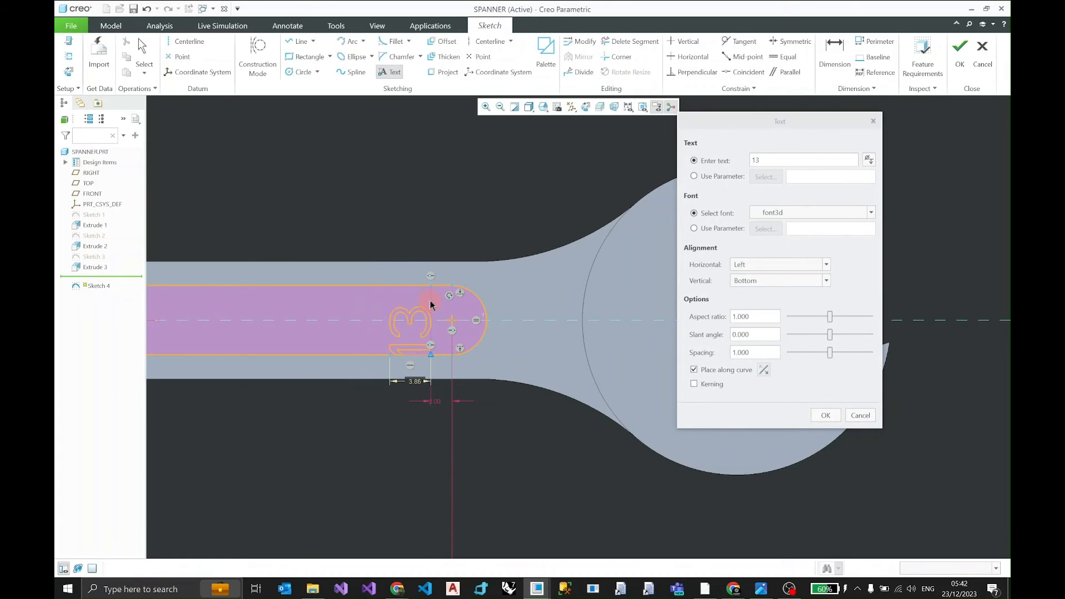
pyautogui.click(764, 369)
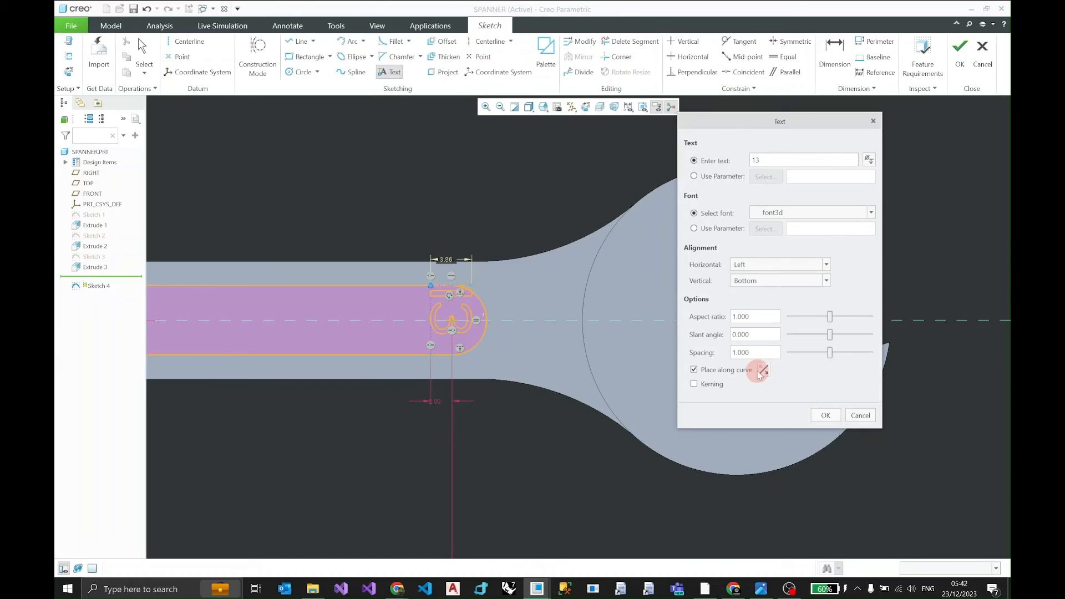
pyautogui.click(825, 413)
pyautogui.scroll(2, 433, 297)
pyautogui.middleClick(474, 269)
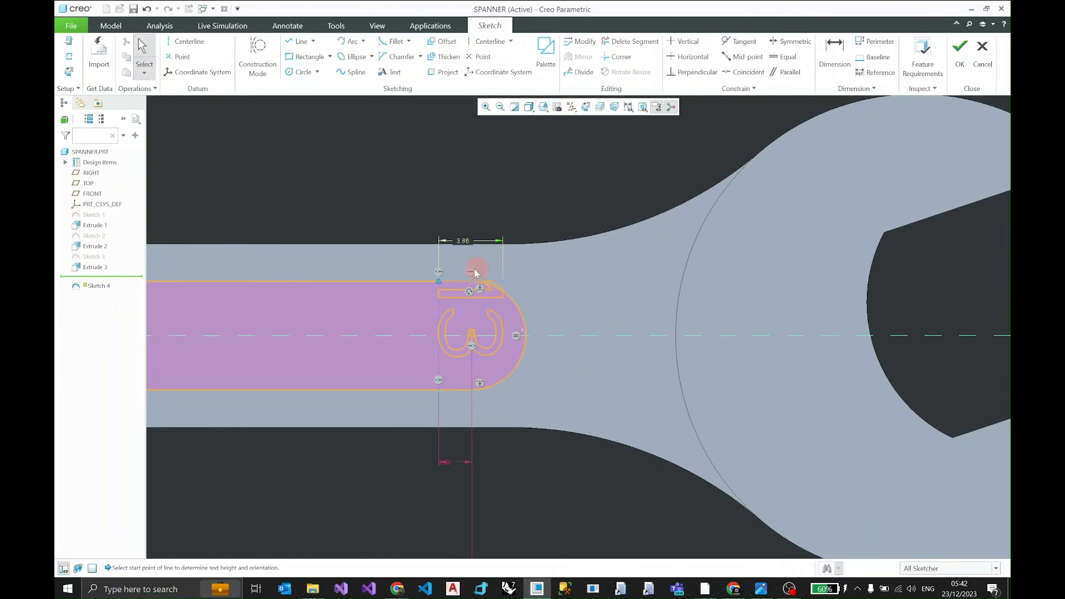
# Step: Delete the constraint tying the "13" text to the slot's upper edge and move the text down inside the slot
pyautogui.click(437, 276)
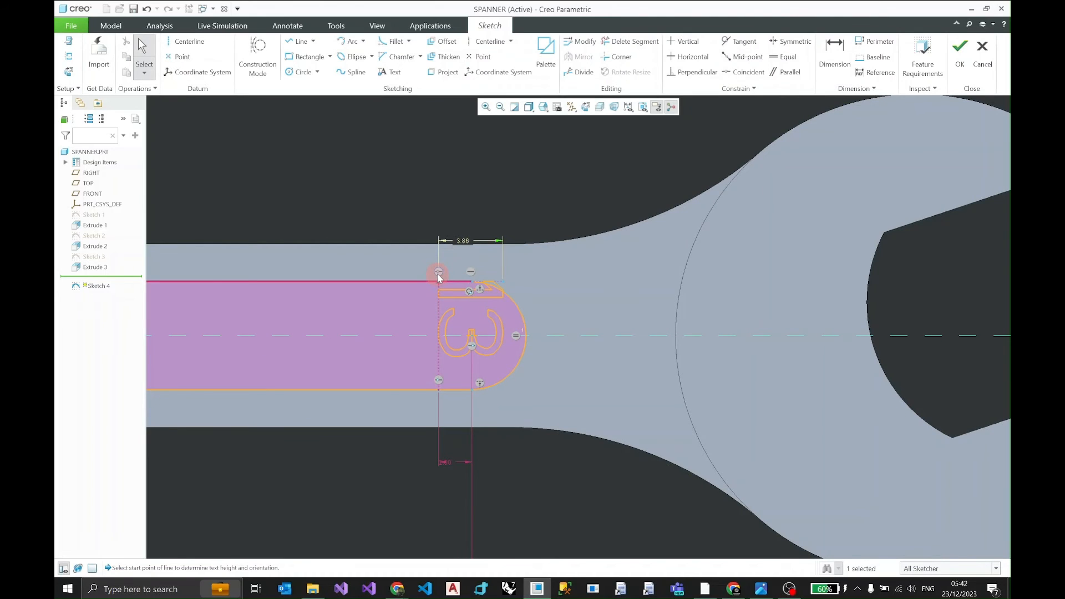
pyautogui.press('Delete')
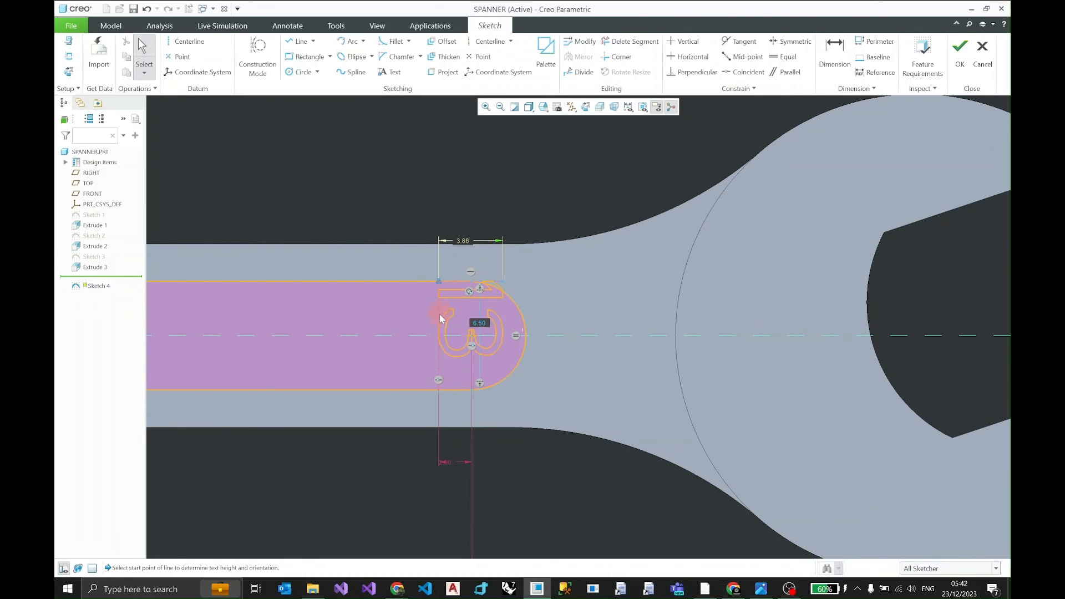
pyautogui.moveTo(439, 282); pyautogui.dragTo(438, 301)
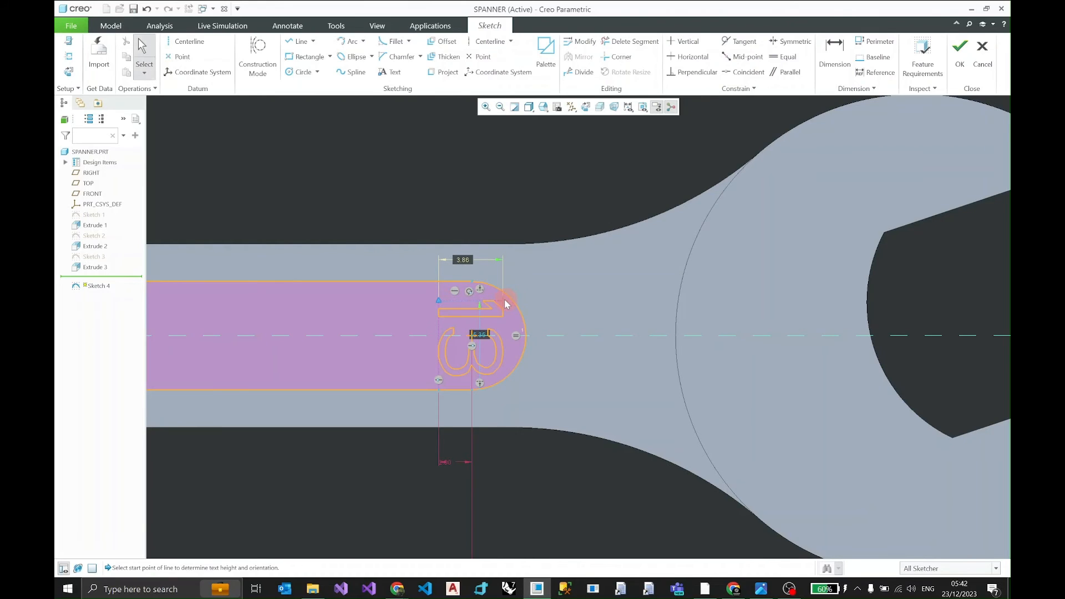
# Step: Reduce the height of the "13" text to about 3.11 mm so it fits within the slot
pyautogui.moveTo(503, 302); pyautogui.dragTo(439, 305)
pyautogui.scroll(-5, 464, 288)
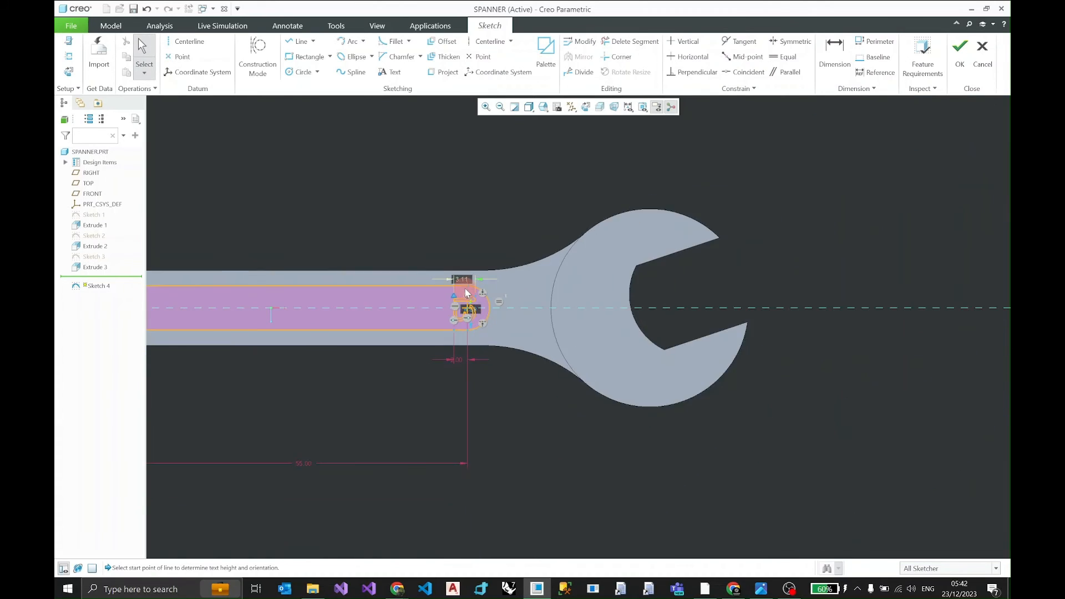
pyautogui.scroll(2, 347, 325)
pyautogui.keyDown('shift'); pyautogui.moveTo(357, 325); pyautogui.dragTo(402, 329, button='middle'); pyautogui.keyUp('shift')
pyautogui.scroll(6, 391, 328)
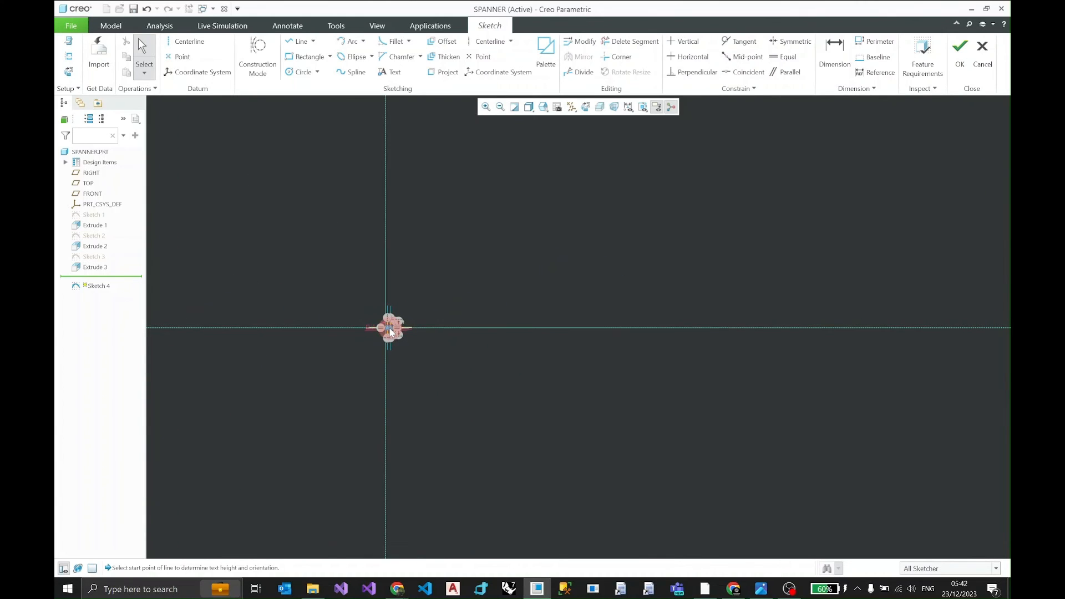
# Step: Reorient the view to the sketch plane and finish the slot and text sketch
pyautogui.scroll(-3, 390, 328)
pyautogui.scroll(-6, 390, 326)
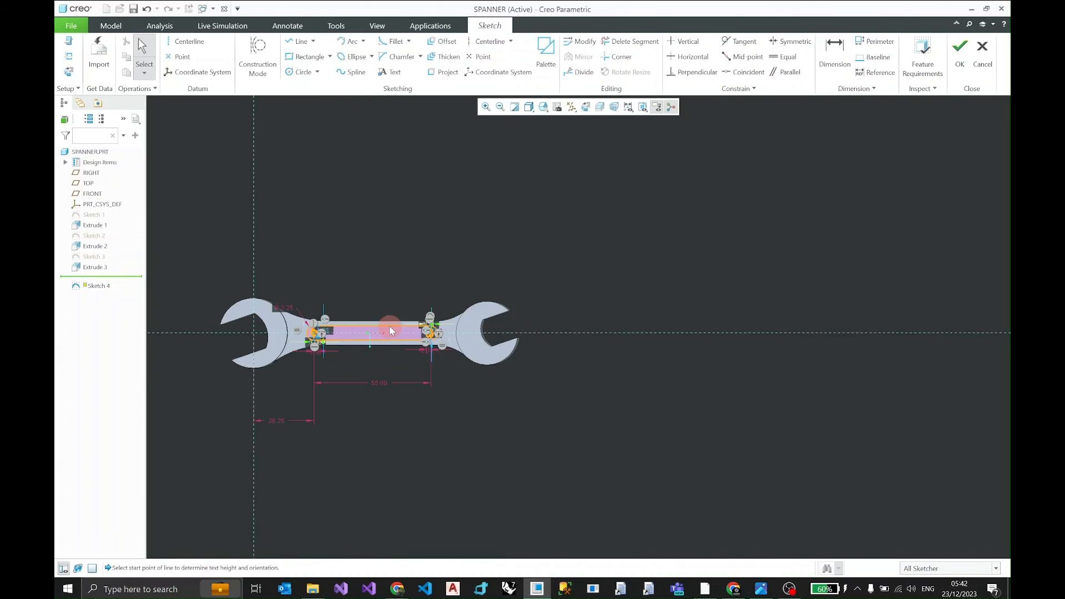
pyautogui.click(599, 108)
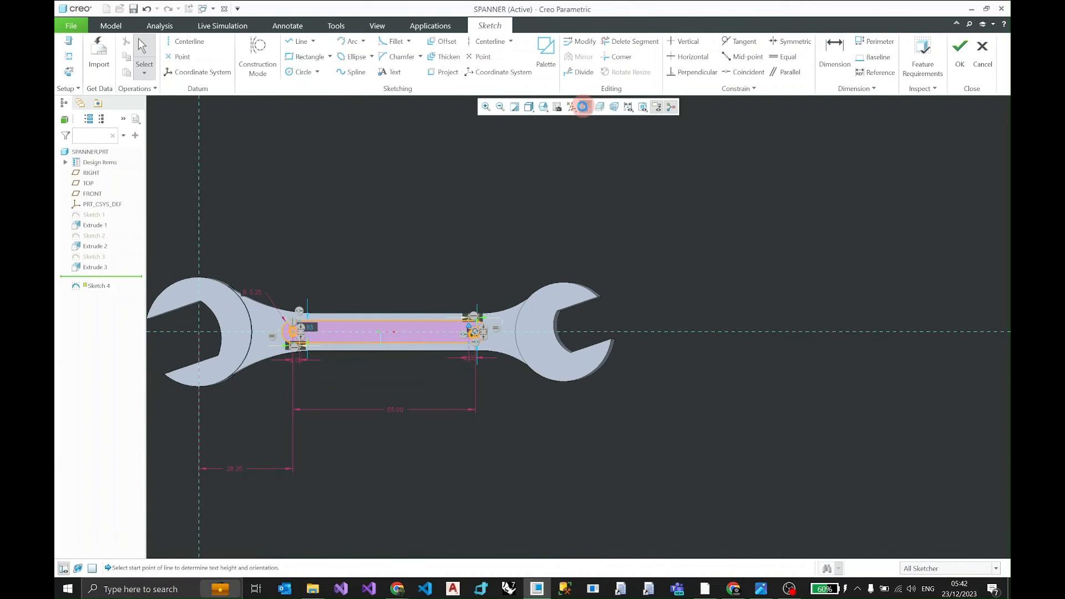
pyautogui.scroll(-2, 345, 355)
pyautogui.keyDown('shift'); pyautogui.moveTo(347, 350); pyautogui.dragTo(411, 352, button='middle'); pyautogui.keyUp('shift')
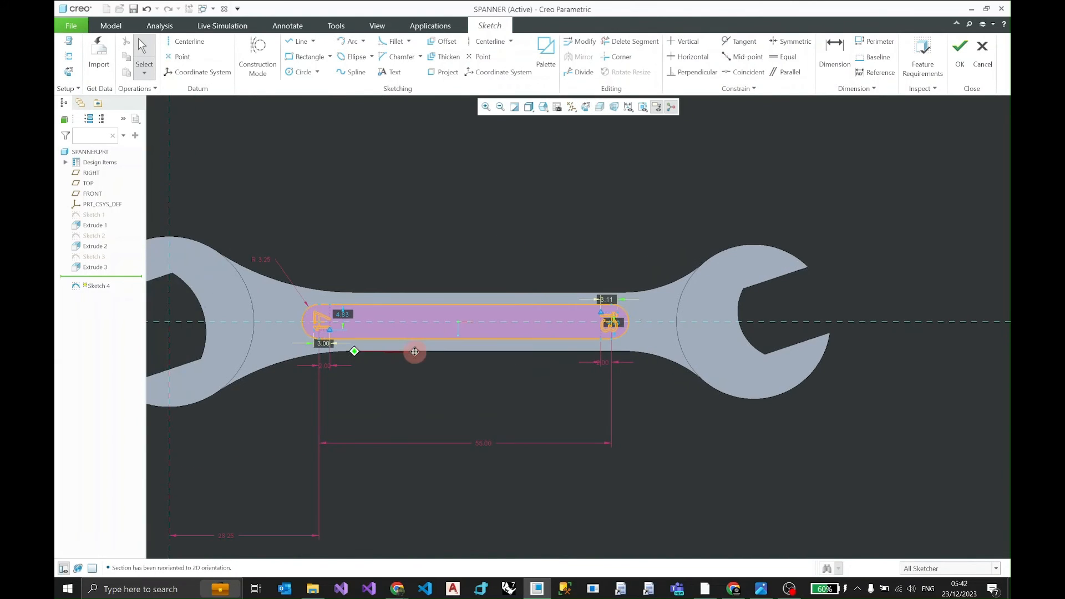
pyautogui.click(968, 62)
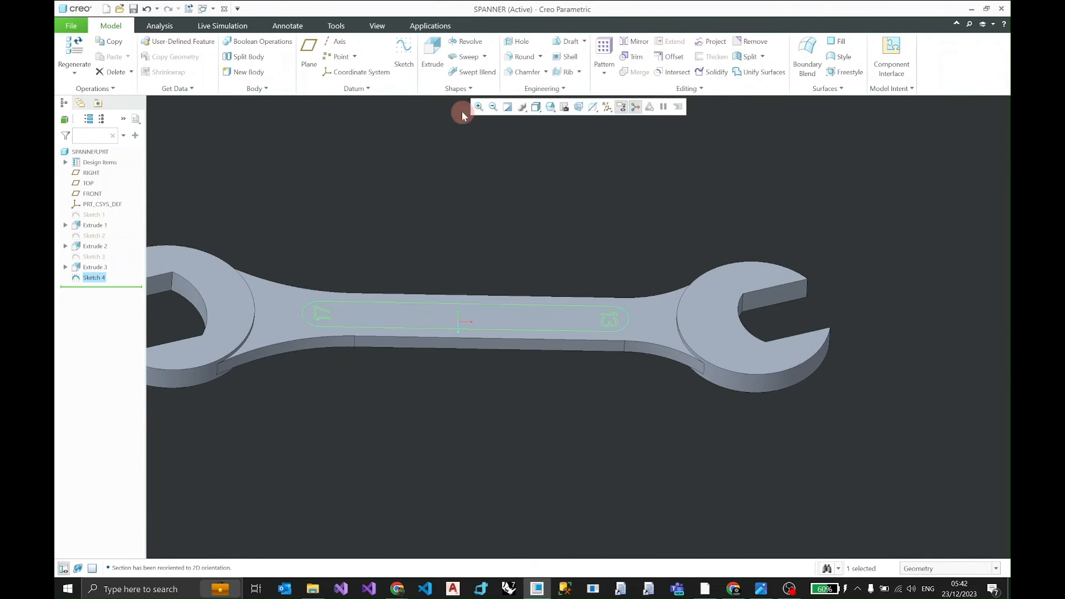
# Step: Extrude the slot and text sketch into the handle as a material-removing cut 0.90 mm deep
pyautogui.click(434, 53)
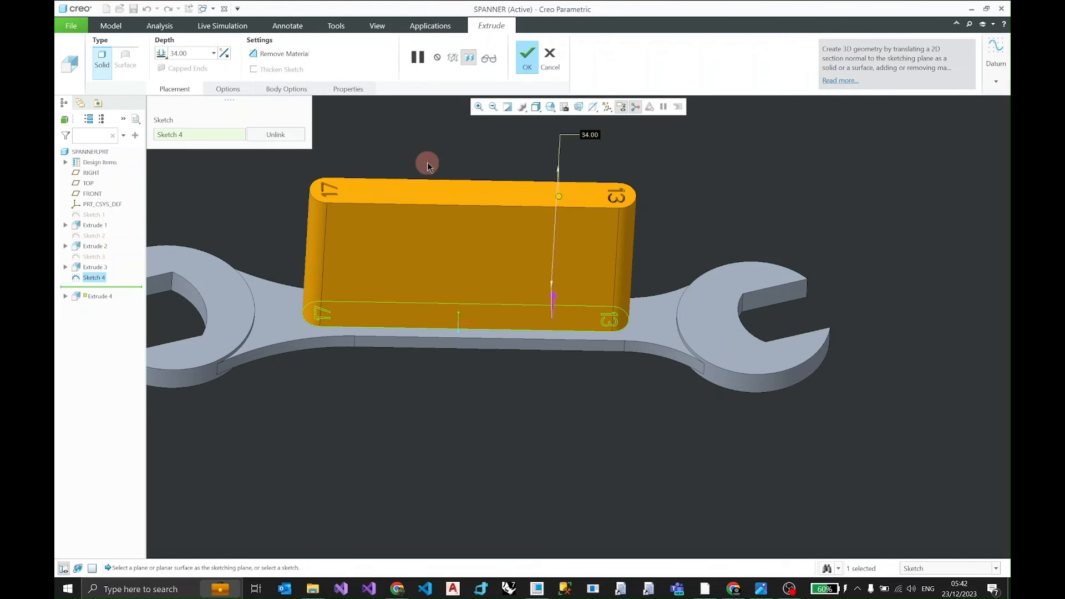
pyautogui.click(554, 297)
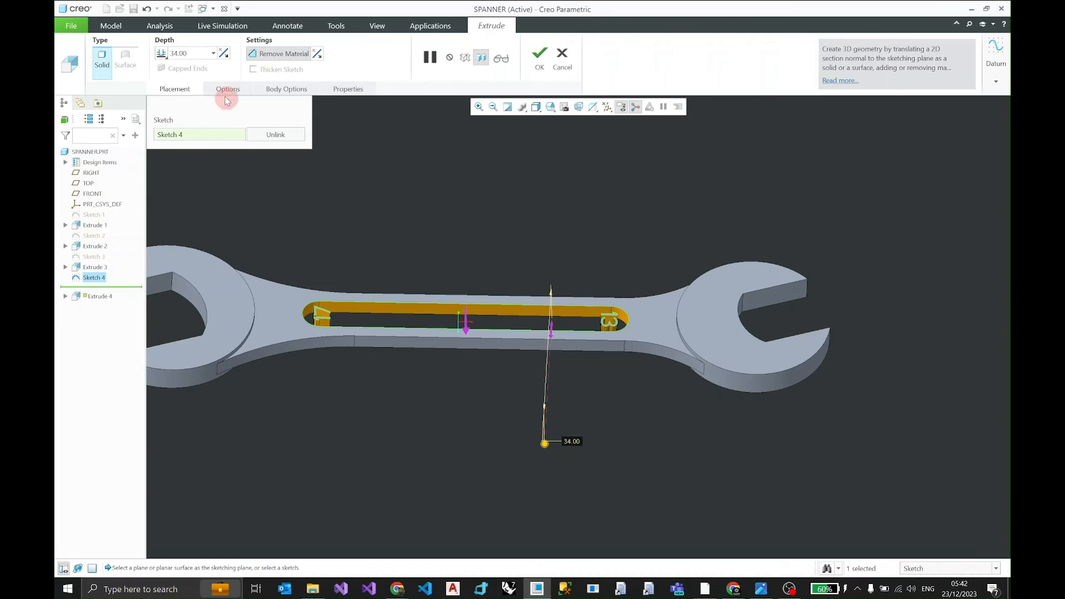
pyautogui.doubleClick(184, 52)
pyautogui.write('0.')
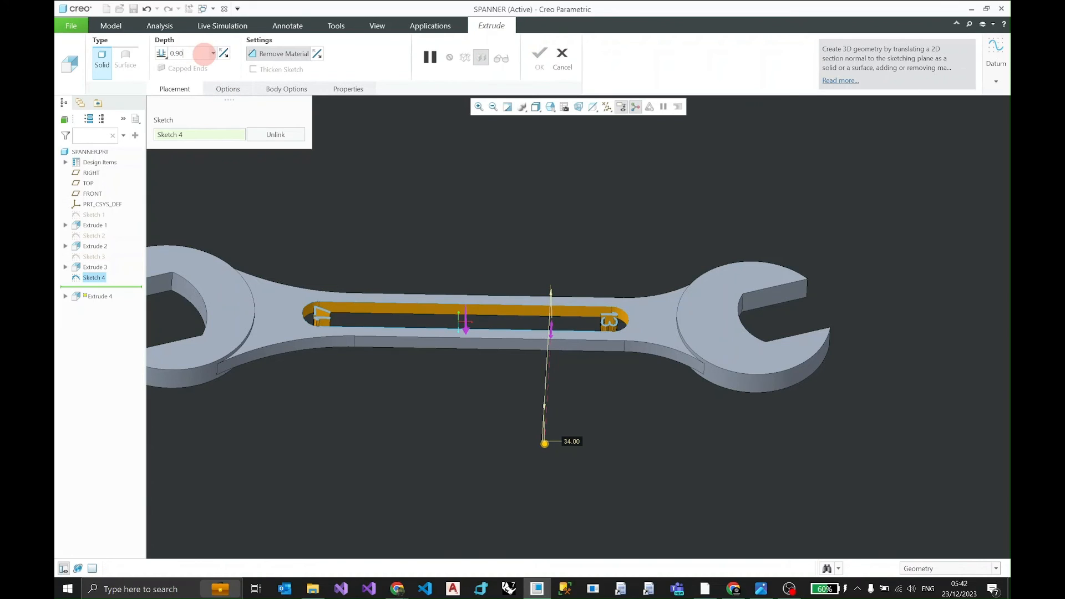
pyautogui.write('90')
pyautogui.press('Return')
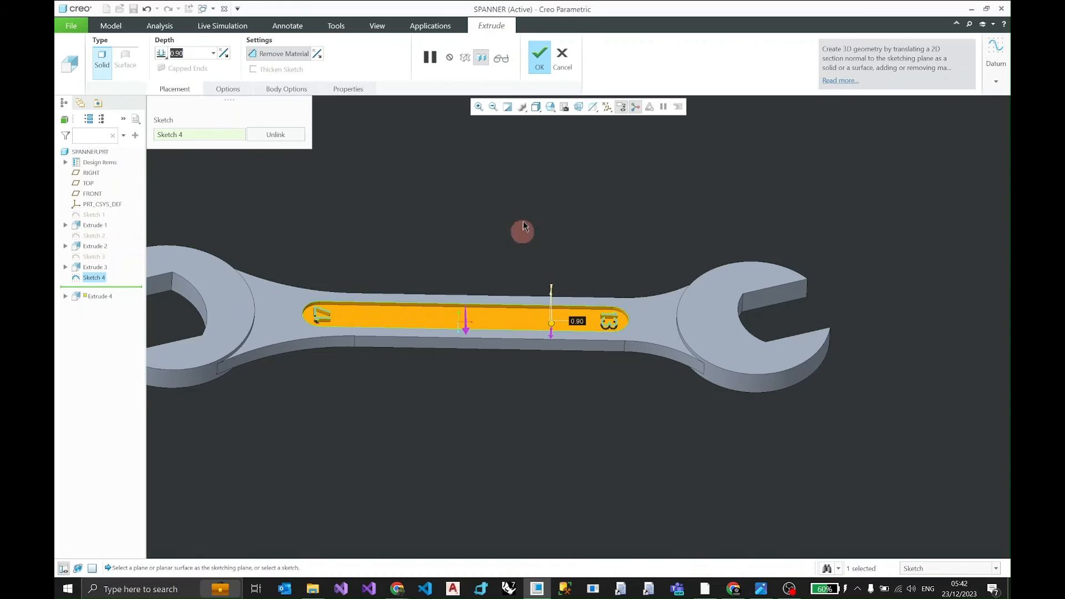
pyautogui.click(535, 65)
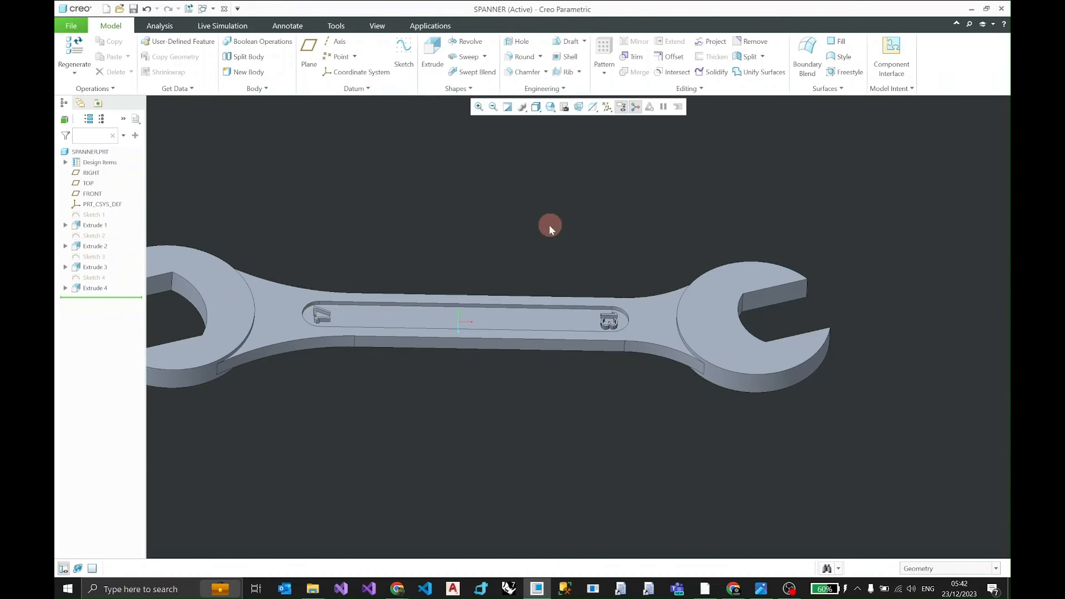
# Step: Examine the handle slot and section A-A in the reference drawing for the recess on both faces and its thicknesses
pyautogui.moveTo(549, 225); pyautogui.dragTo(832, 580, button='middle')
pyautogui.click(762, 589)
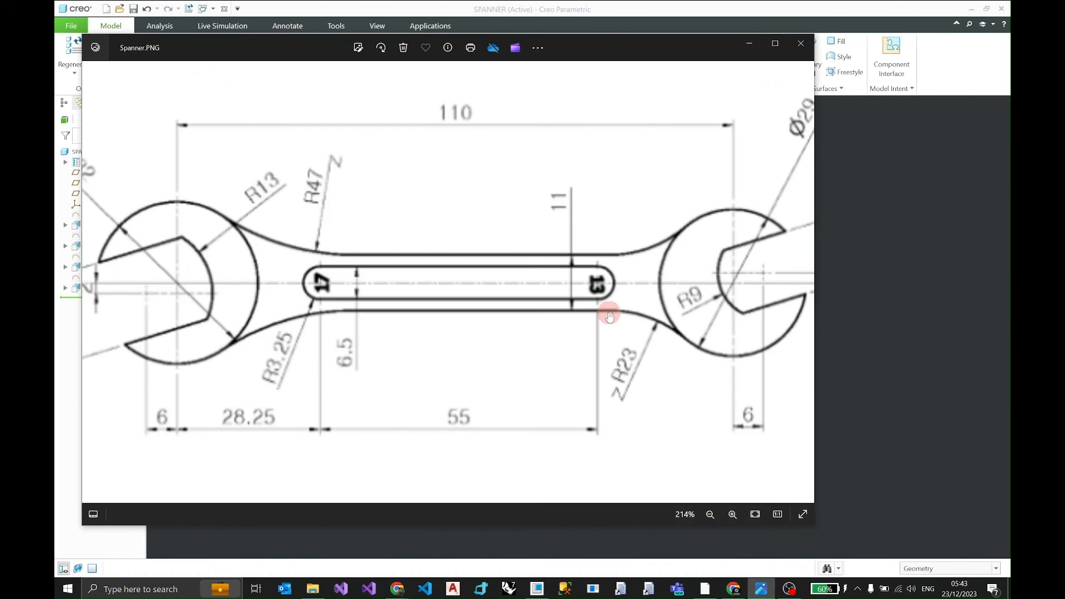
pyautogui.scroll(3, 585, 300)
pyautogui.scroll(-4, 589, 299)
pyautogui.scroll(-1, 590, 300)
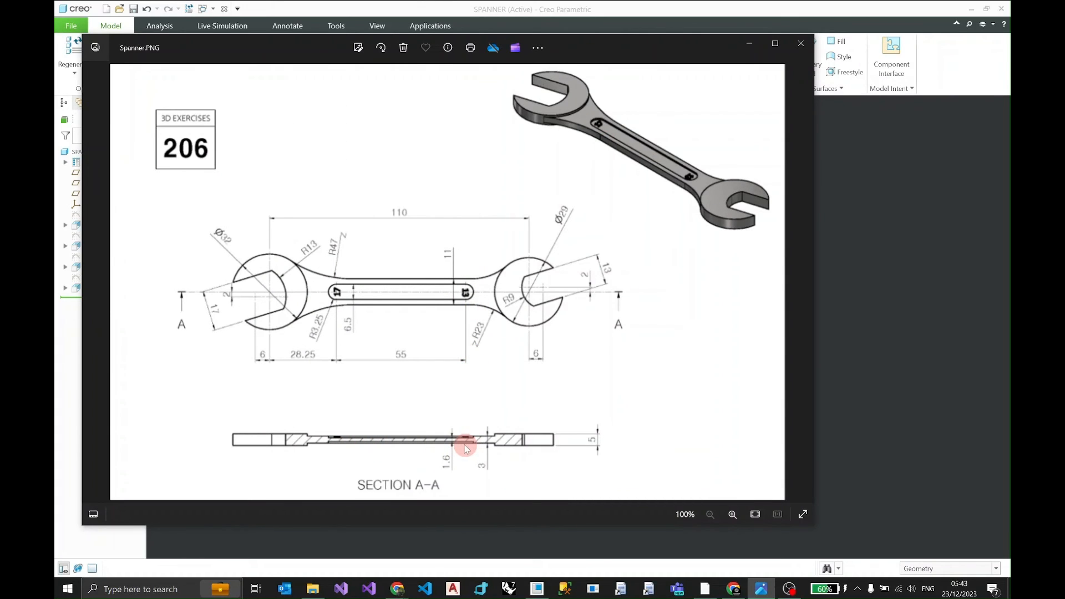
pyautogui.scroll(4, 466, 448)
pyautogui.scroll(-1, 414, 382)
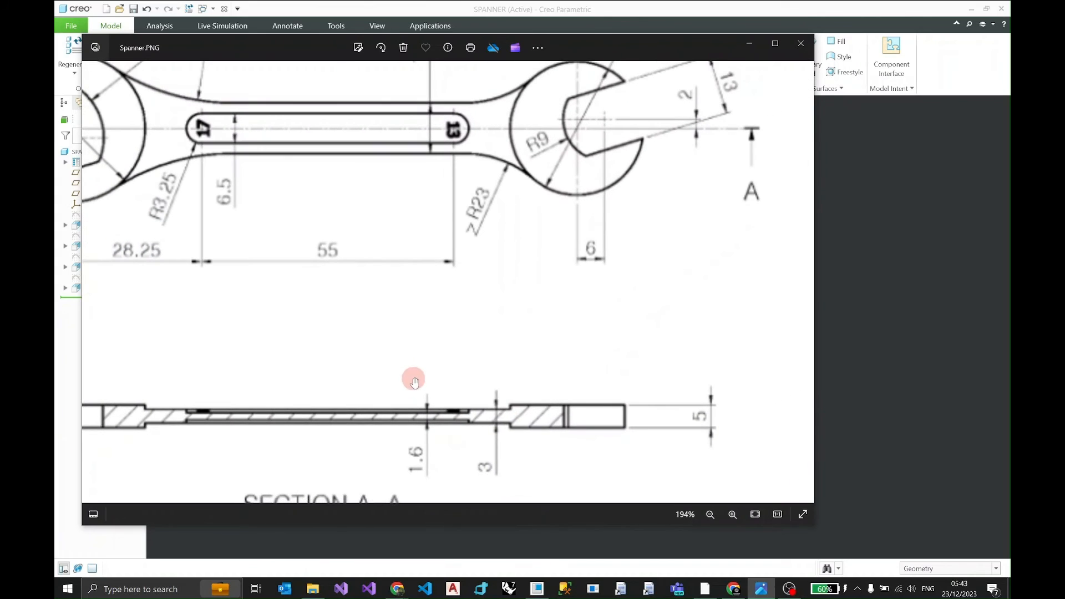
pyautogui.click(761, 46)
# Step: Start a sketch on the handle's opposite, uncut face, oriented to the sketch plane with Hidden Line display
pyautogui.scroll(3, 456, 325)
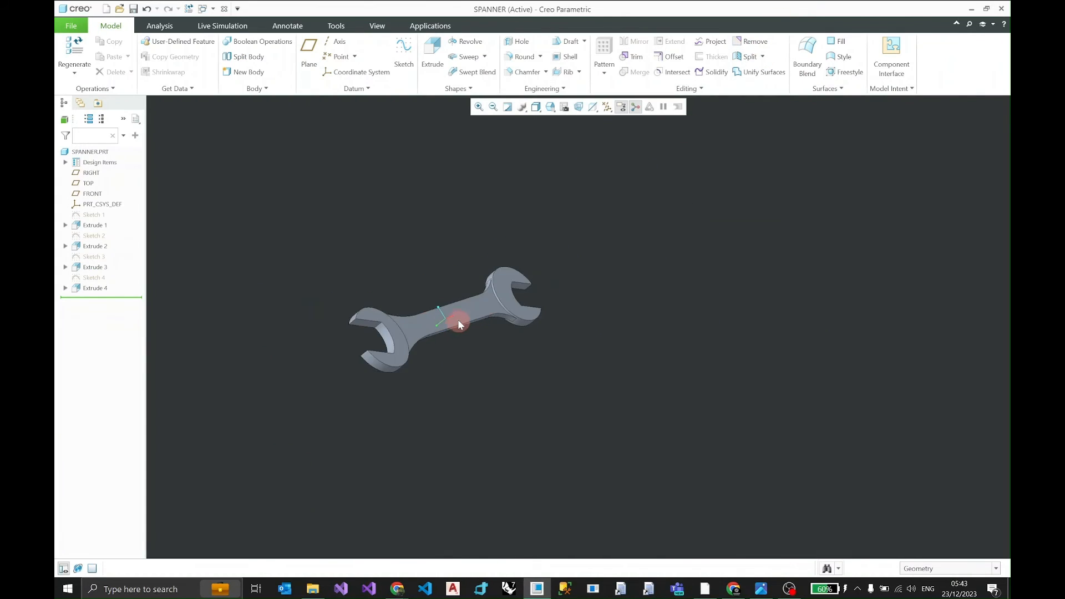
pyautogui.moveTo(458, 320)
pyautogui.mouseDown(button='middle')
pyautogui.moveTo(443, 303)
pyautogui.moveTo(452, 312)
pyautogui.mouseUp(button='middle')
pyautogui.click(520, 306)
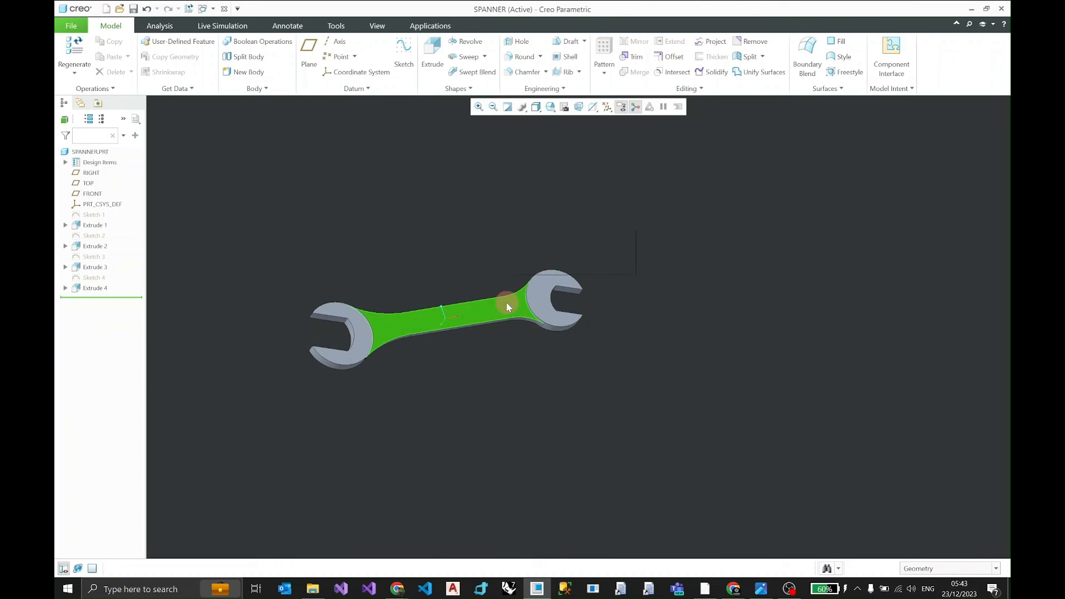
pyautogui.click(406, 61)
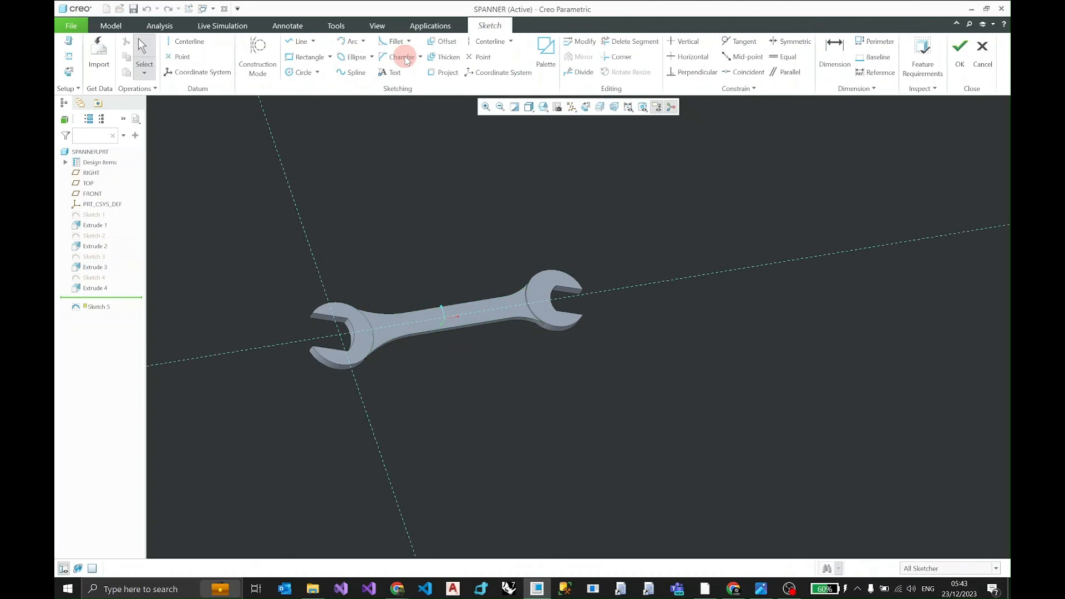
pyautogui.click(587, 104)
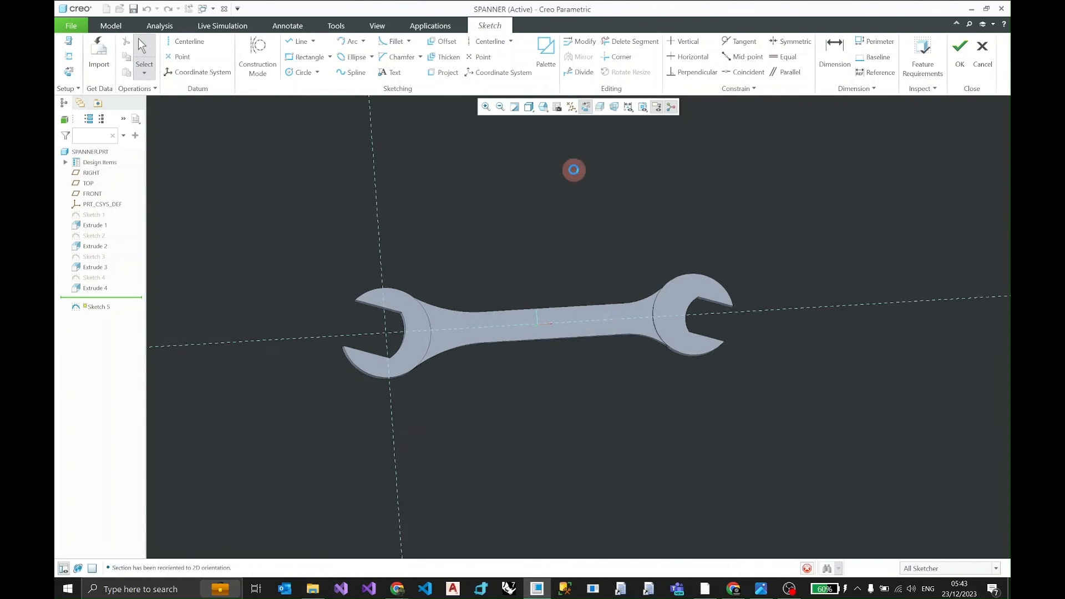
pyautogui.scroll(3, 621, 320)
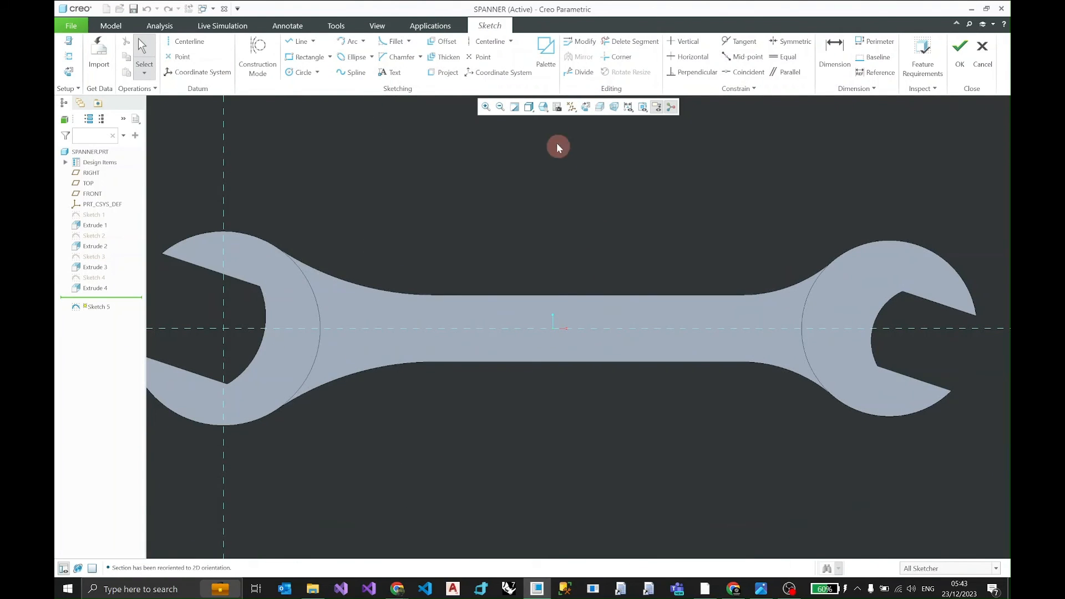
pyautogui.click(530, 107)
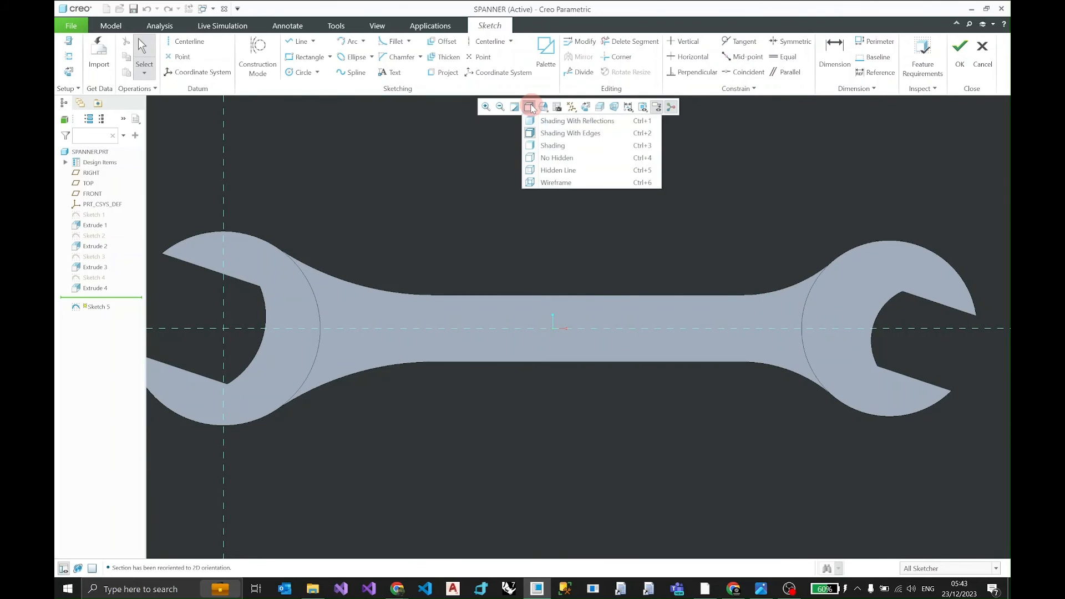
pyautogui.click(562, 170)
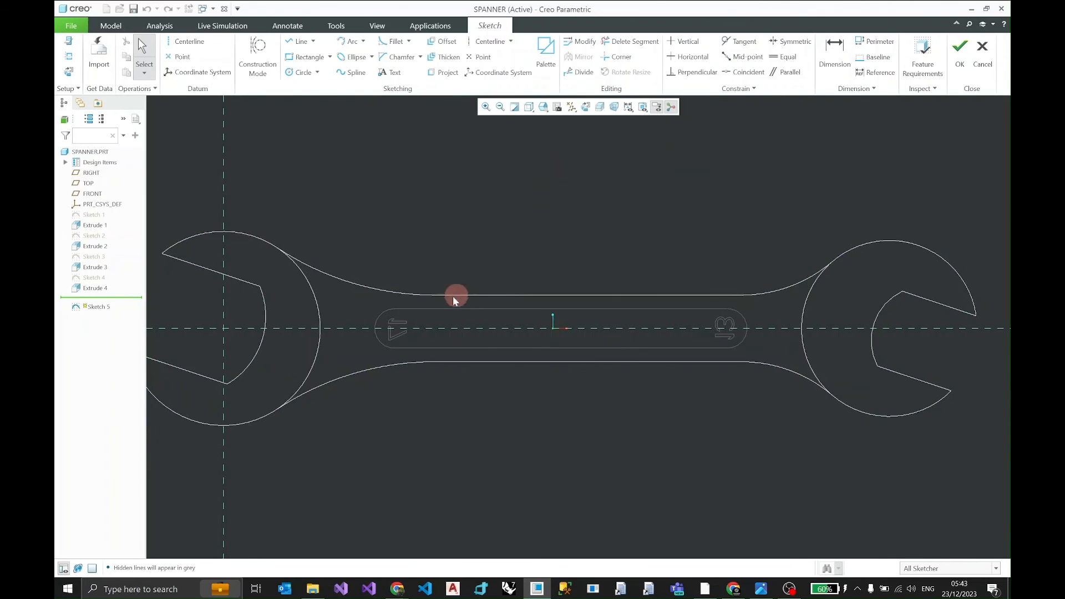
# Step: Project the four edges of the existing slot outline into the sketch, leaving out the text
pyautogui.click(447, 74)
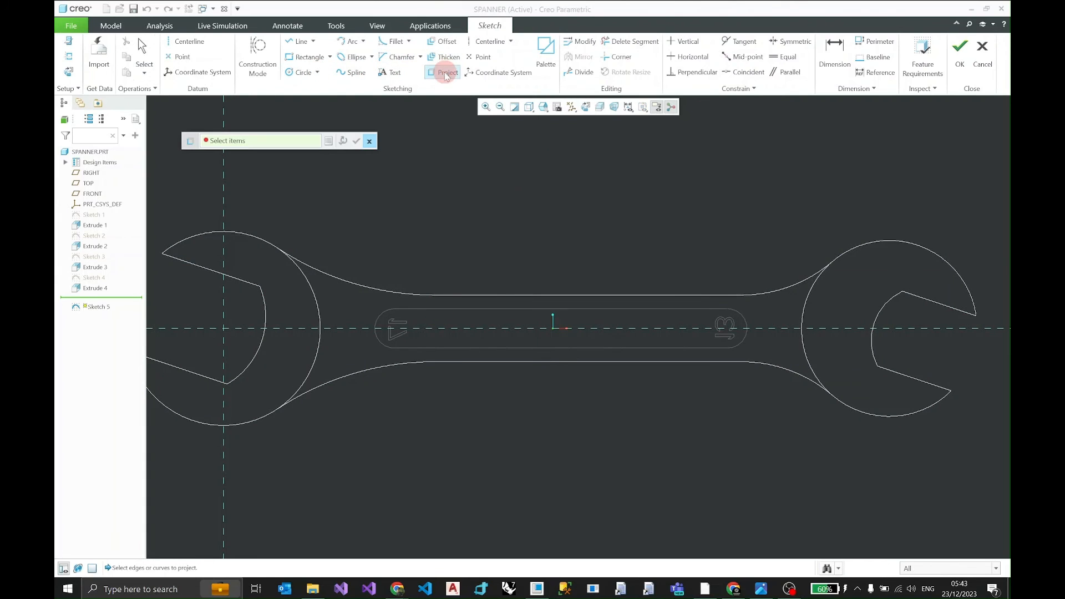
pyautogui.click(380, 318)
pyautogui.click(442, 308)
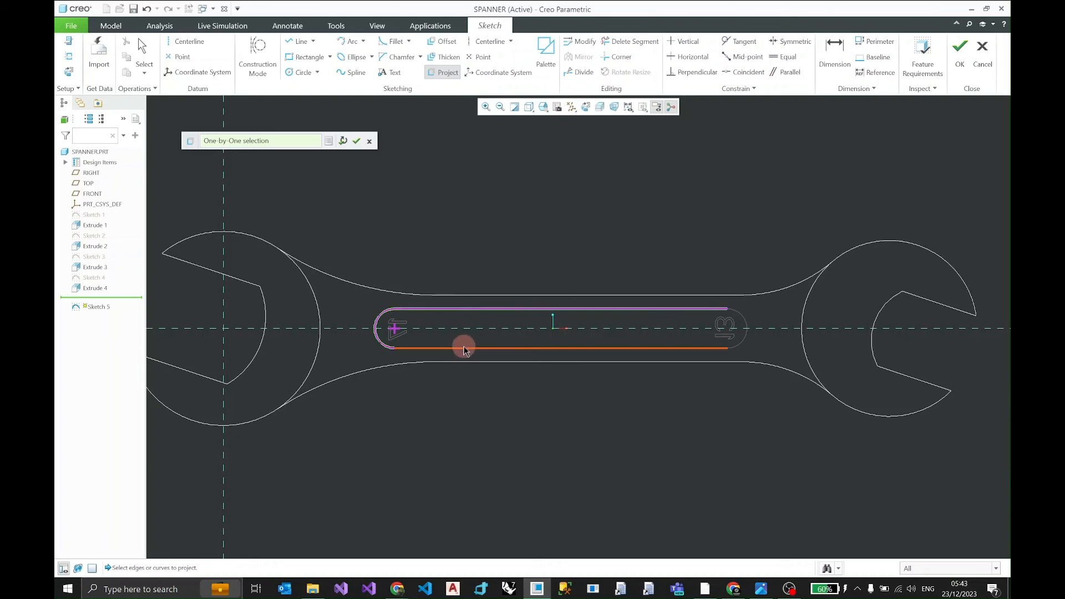
pyautogui.click(464, 348)
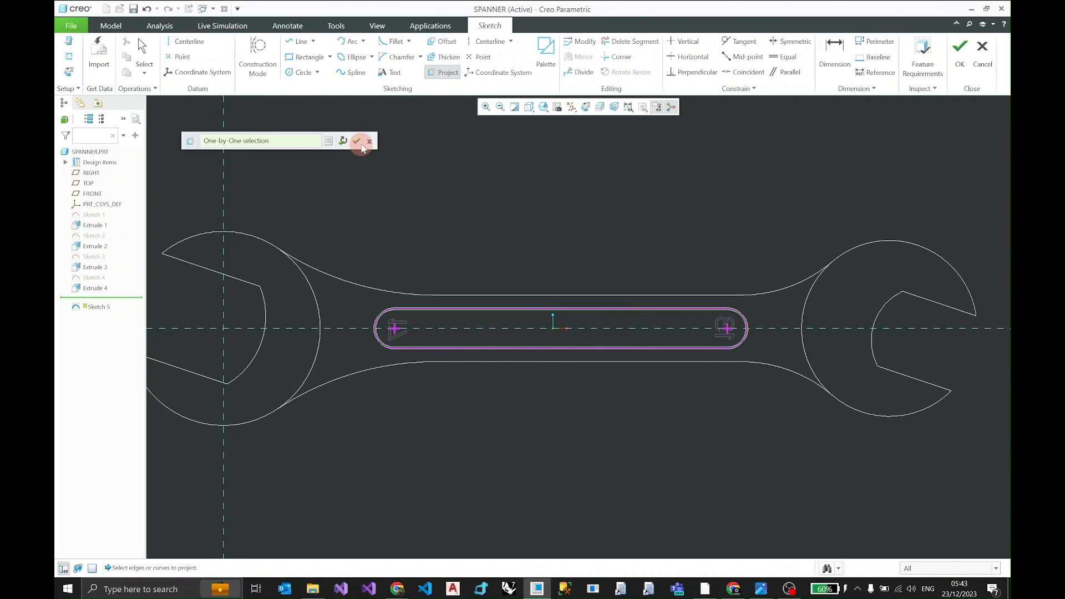
pyautogui.click(358, 142)
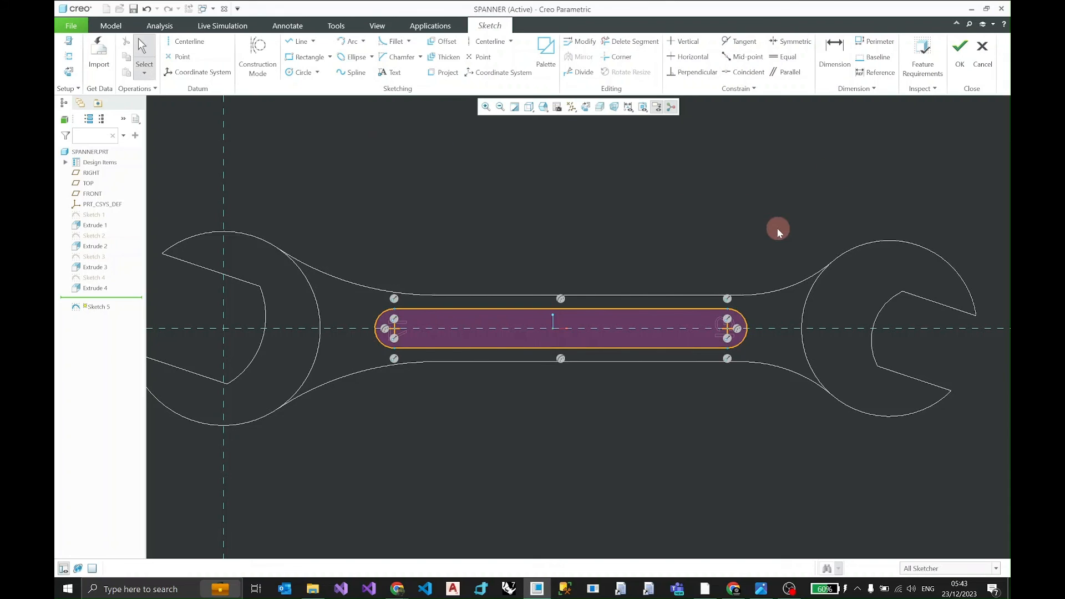
# Step: Restore the Shading With Edges display and finish the projected slot sketch
pyautogui.moveTo(778, 229); pyautogui.dragTo(799, 187, button='middle')
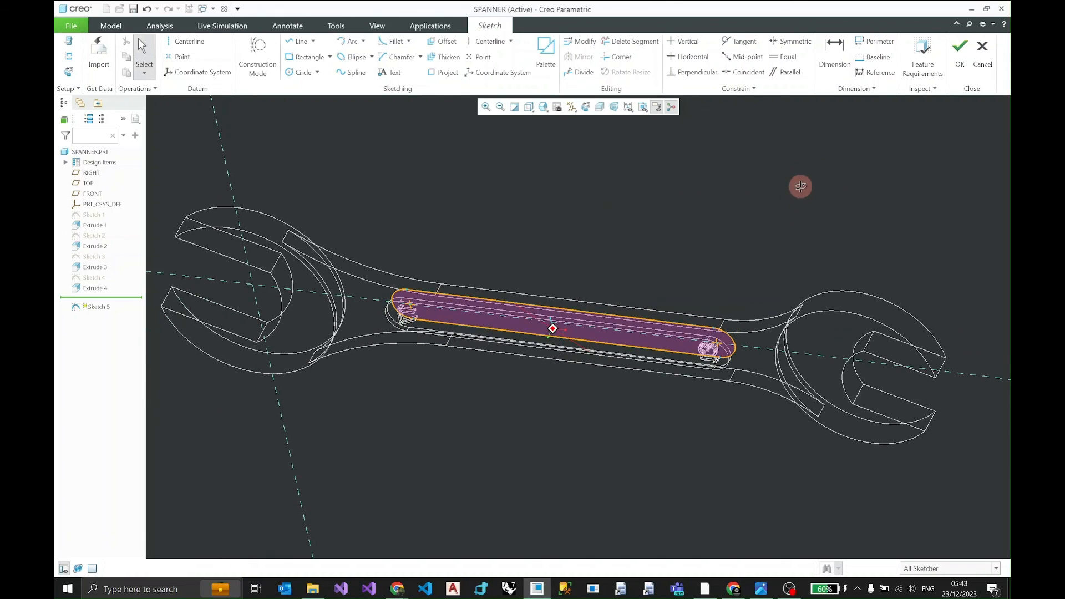
pyautogui.click(529, 109)
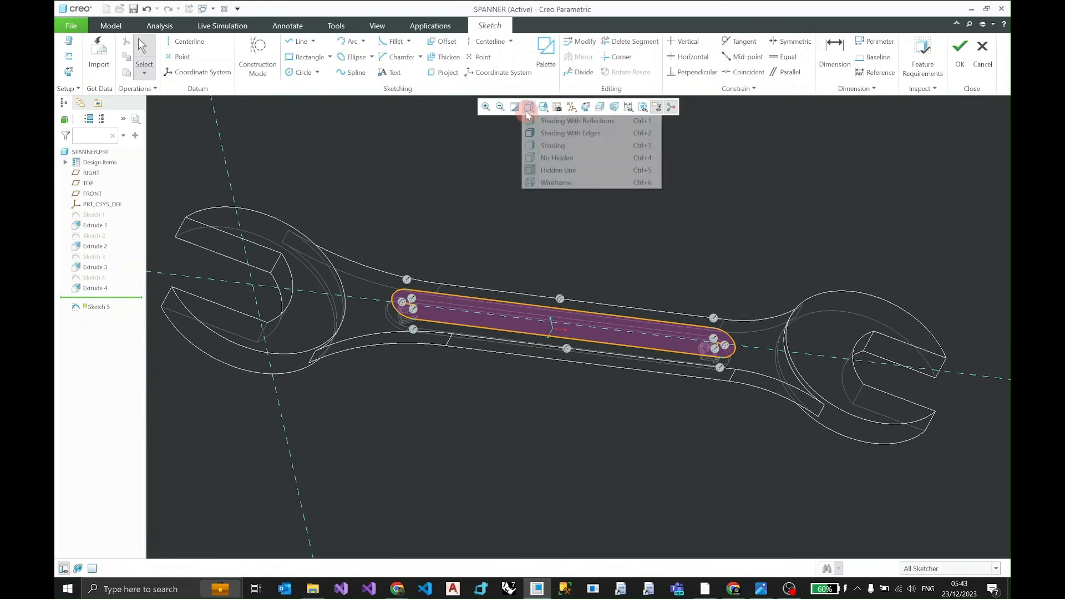
pyautogui.click(549, 133)
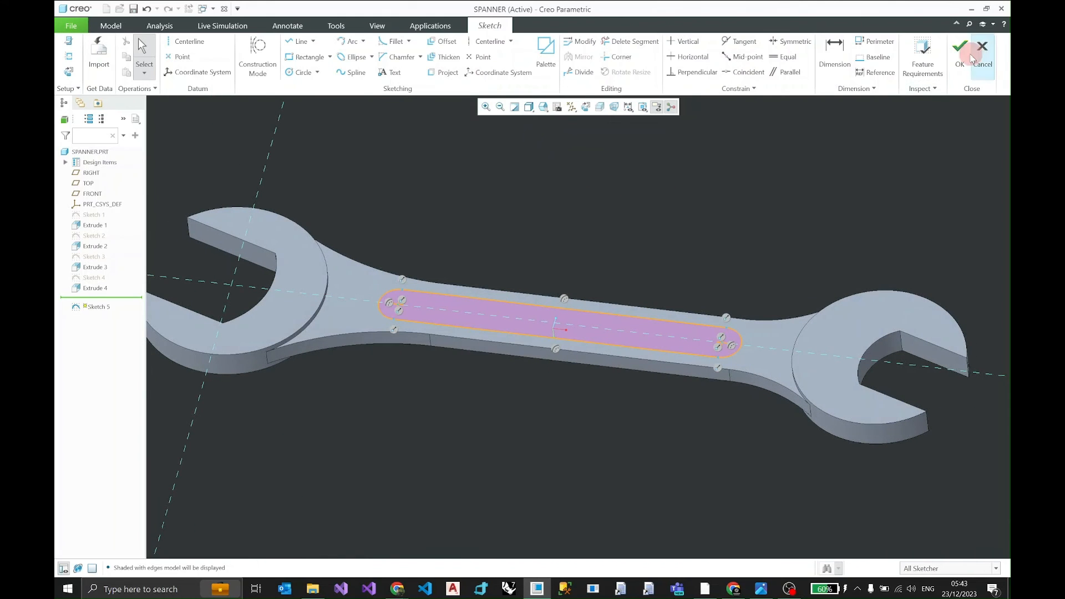
pyautogui.click(970, 55)
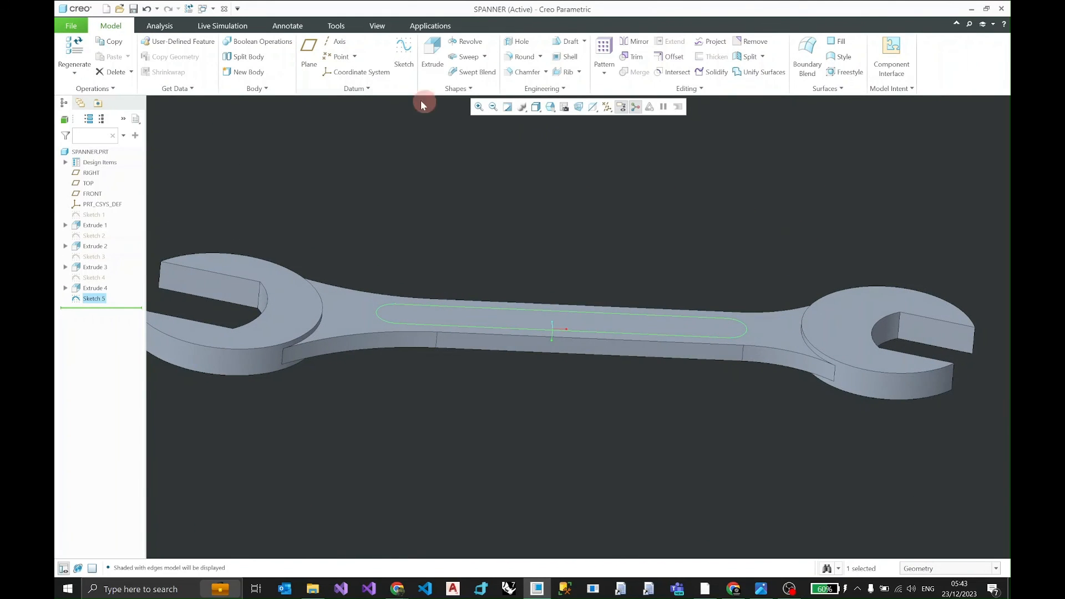
# Step: Extrude the projected slot into the handle as a material-removing cut 0.90 mm deep
pyautogui.click(432, 56)
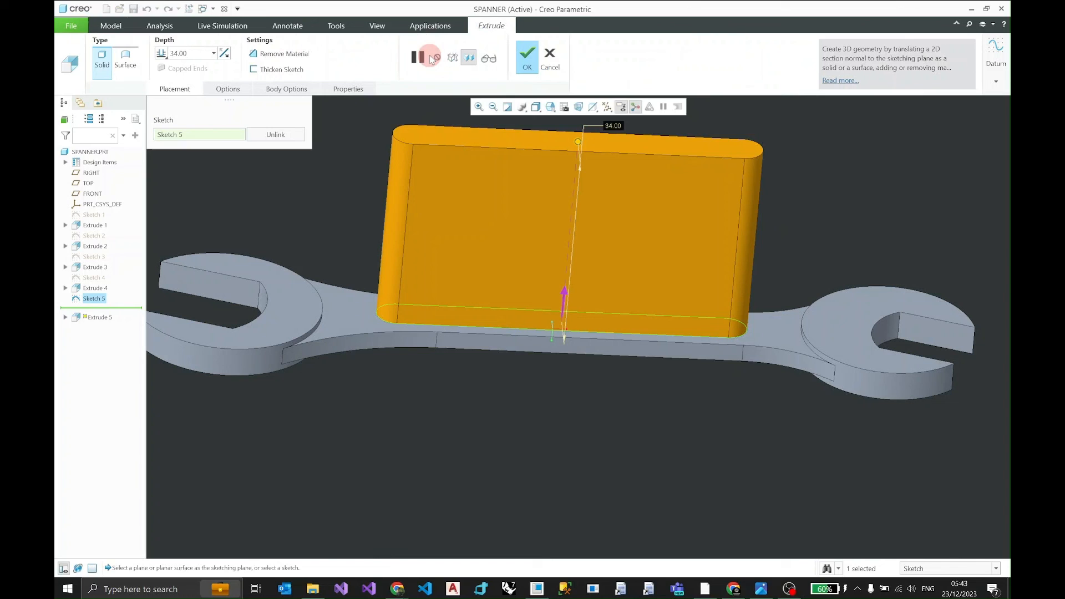
pyautogui.click(567, 300)
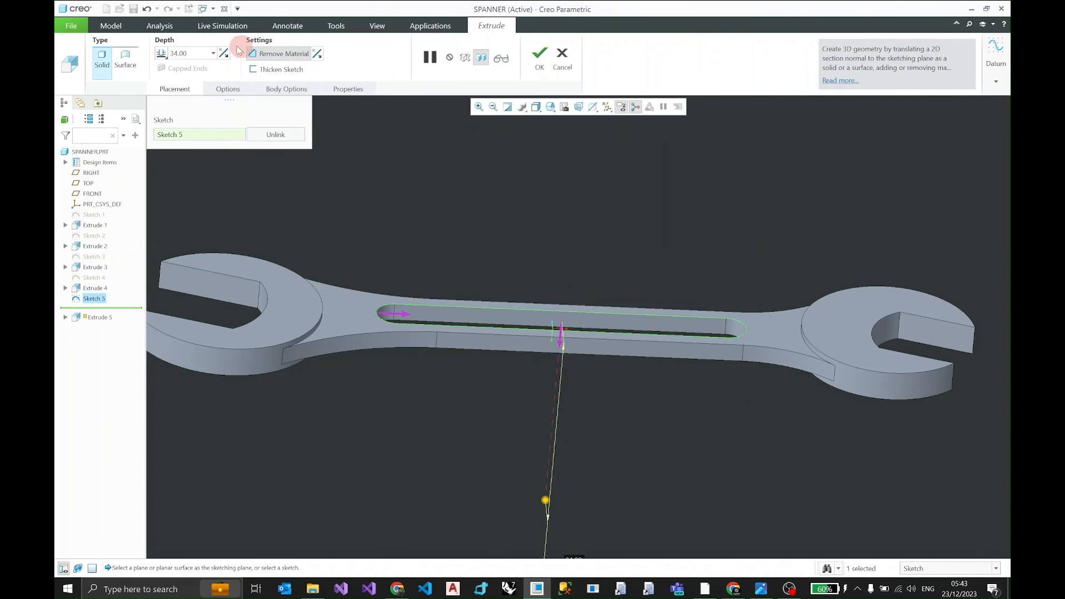
pyautogui.write('0')
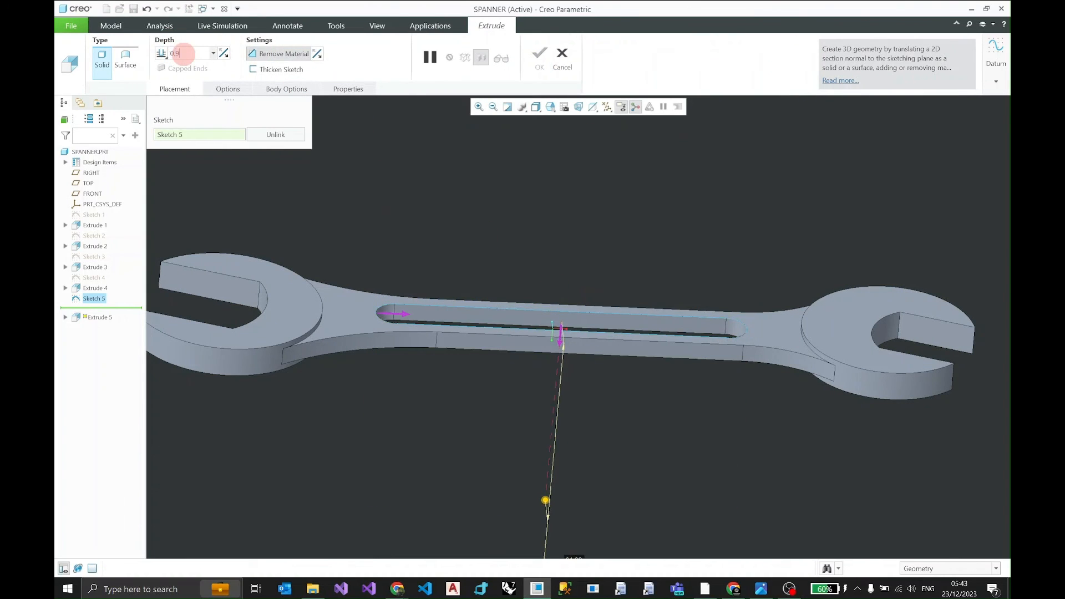
pyautogui.write('.9')
pyautogui.press('Return')
pyautogui.scroll(-2, 588, 338)
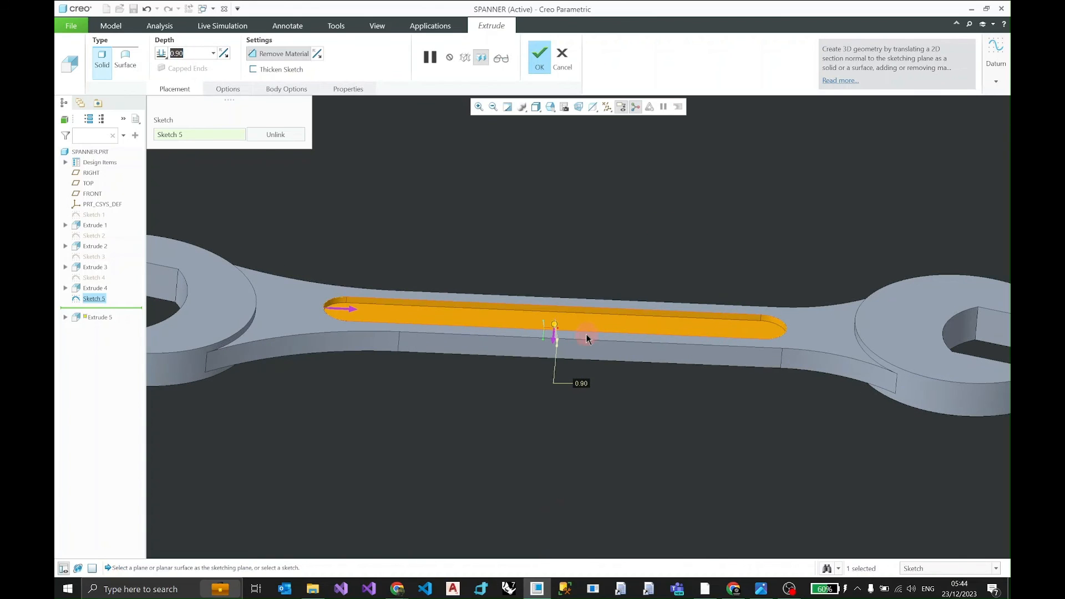
pyautogui.click(539, 58)
pyautogui.scroll(2, 619, 261)
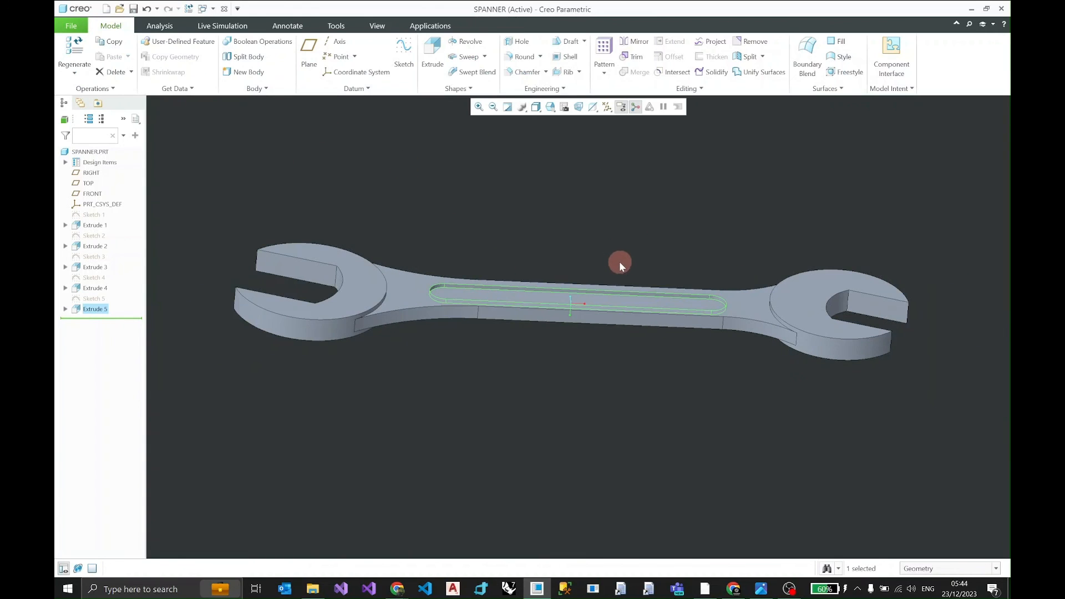
pyautogui.click(575, 226)
pyautogui.moveTo(575, 225); pyautogui.dragTo(465, 314, button='middle')
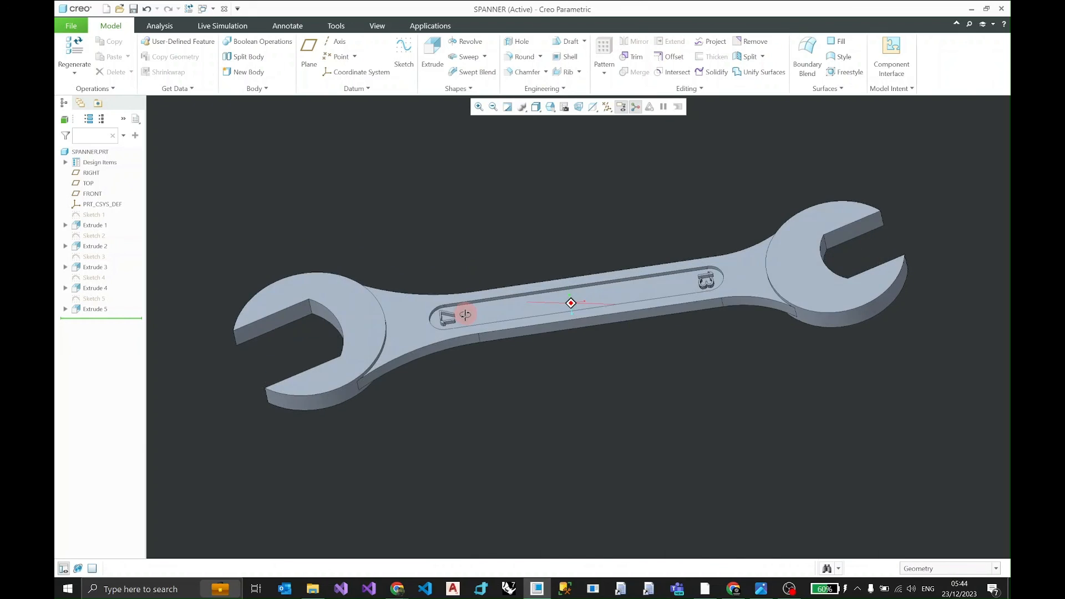
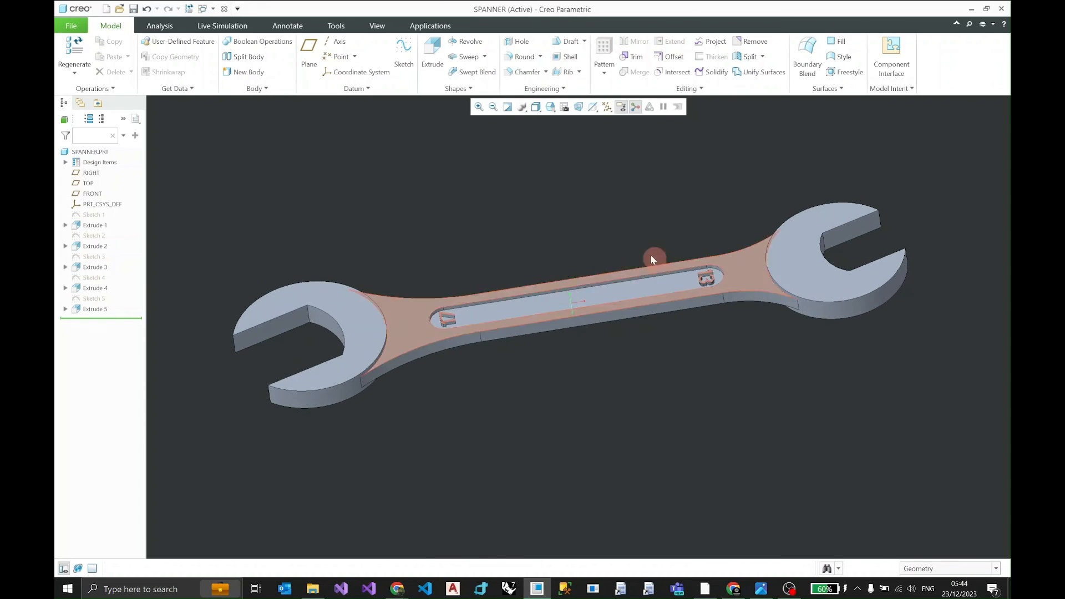
# Step: Start a Round with a 1.00 mm radius on the two long outer edges of the handle face
pyautogui.click(525, 58)
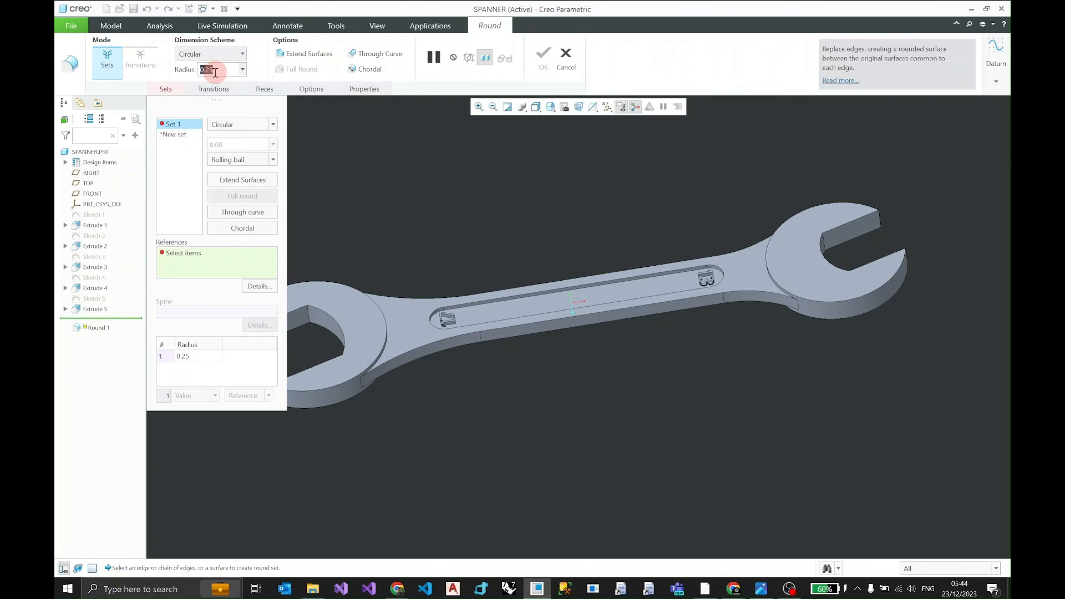
pyautogui.write('1')
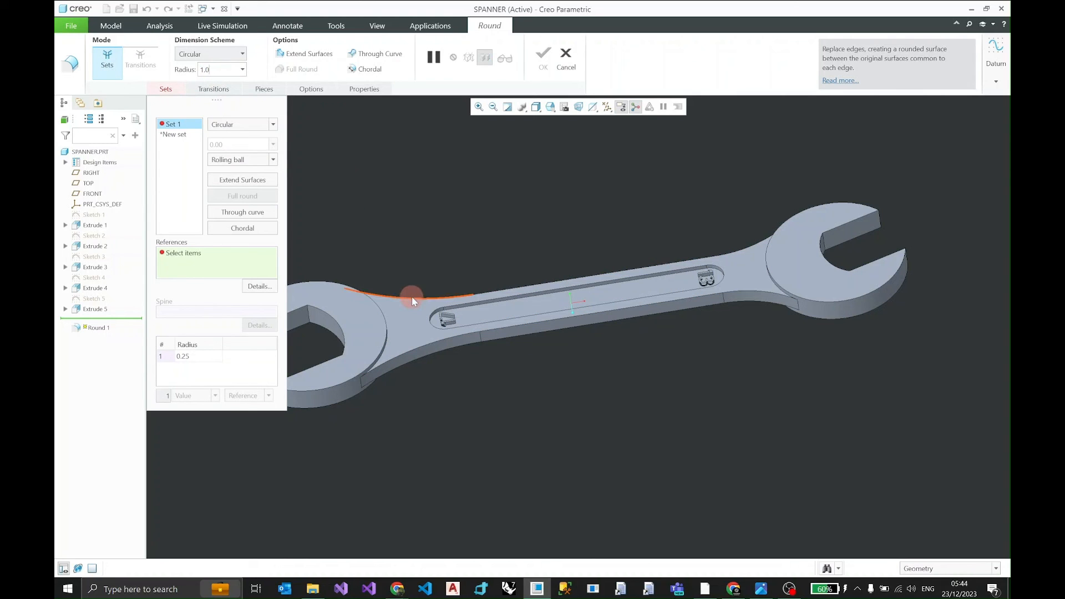
pyautogui.press('Return')
pyautogui.moveTo(606, 286); pyautogui.dragTo(610, 314, button='middle')
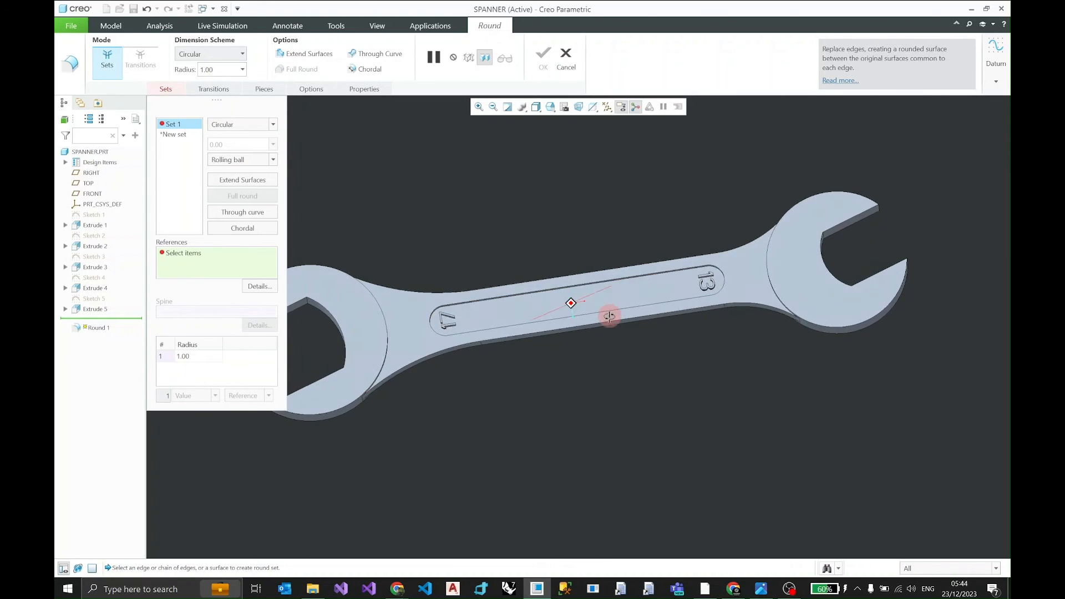
pyautogui.click(598, 271)
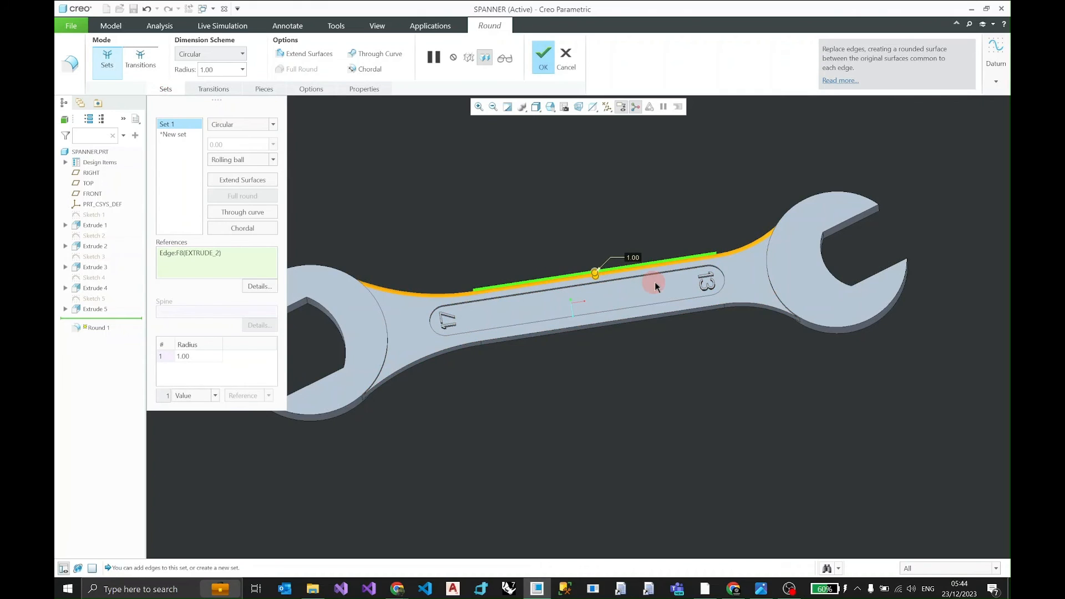
pyautogui.moveTo(656, 281); pyautogui.dragTo(663, 236, button='middle')
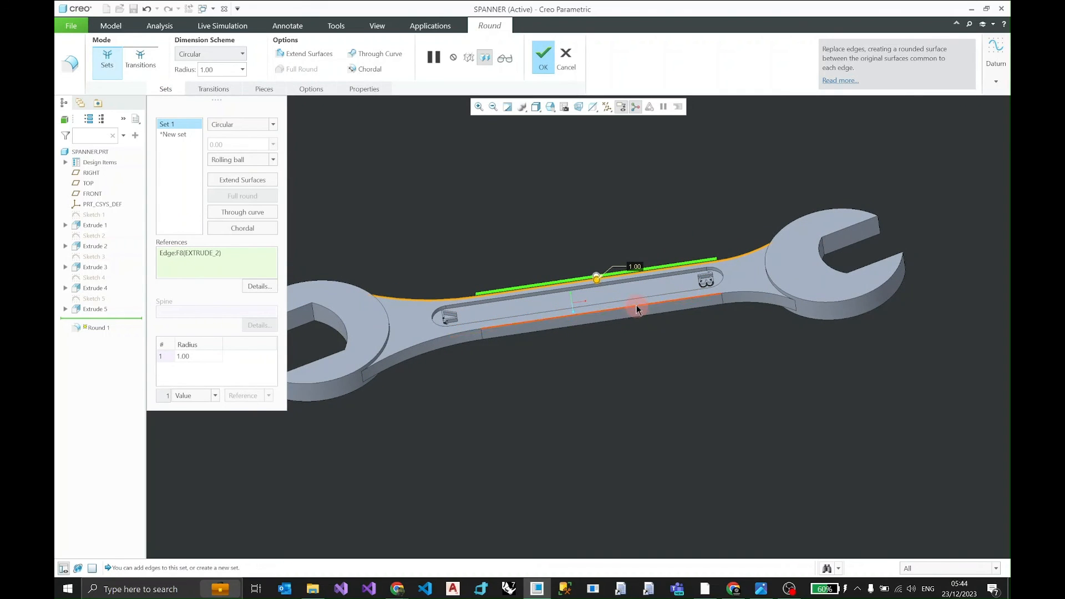
pyautogui.keyDown('ctrl'); pyautogui.click(637, 305); pyautogui.keyUp('ctrl')
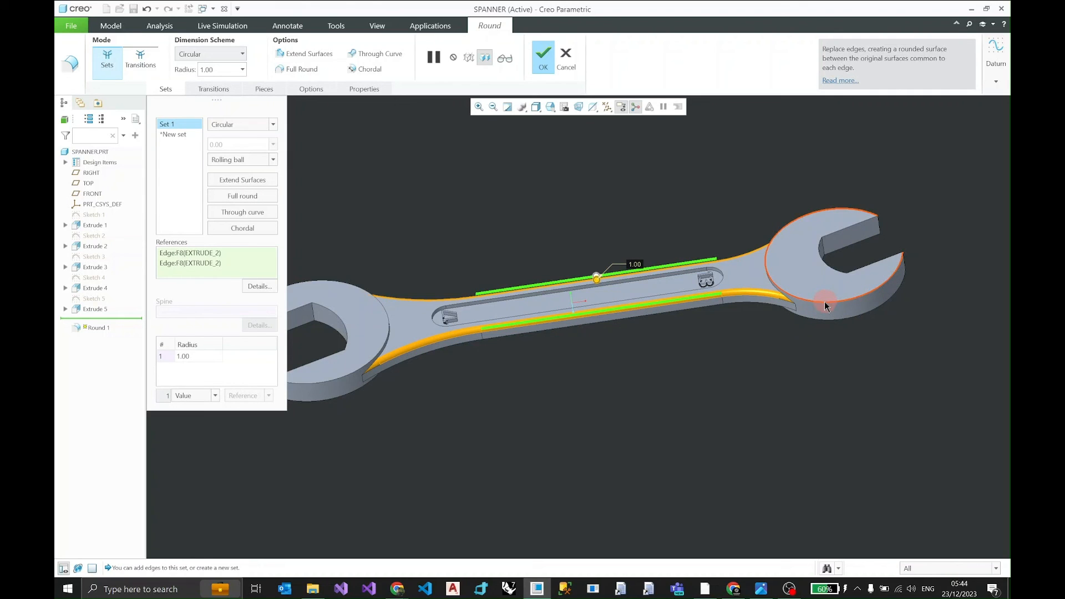
# Step: Add the outer edges of both jaw heads on the visible face to the 1.00 mm round
pyautogui.keyDown('ctrl'); pyautogui.click(825, 301); pyautogui.keyUp('ctrl')
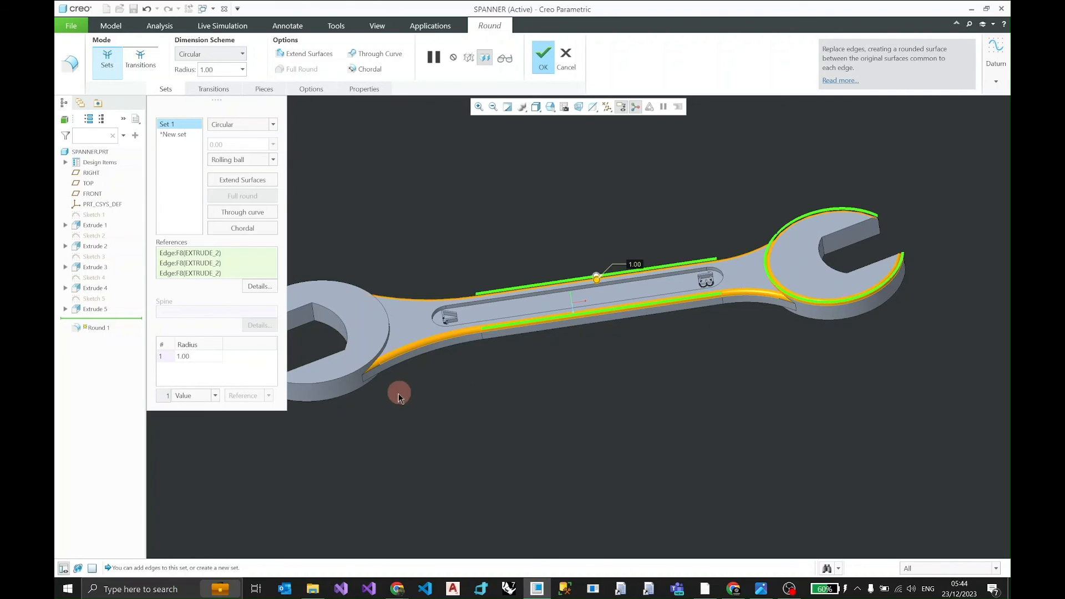
pyautogui.keyDown('shift'); pyautogui.moveTo(399, 397); pyautogui.dragTo(569, 336, button='middle'); pyautogui.keyUp('shift')
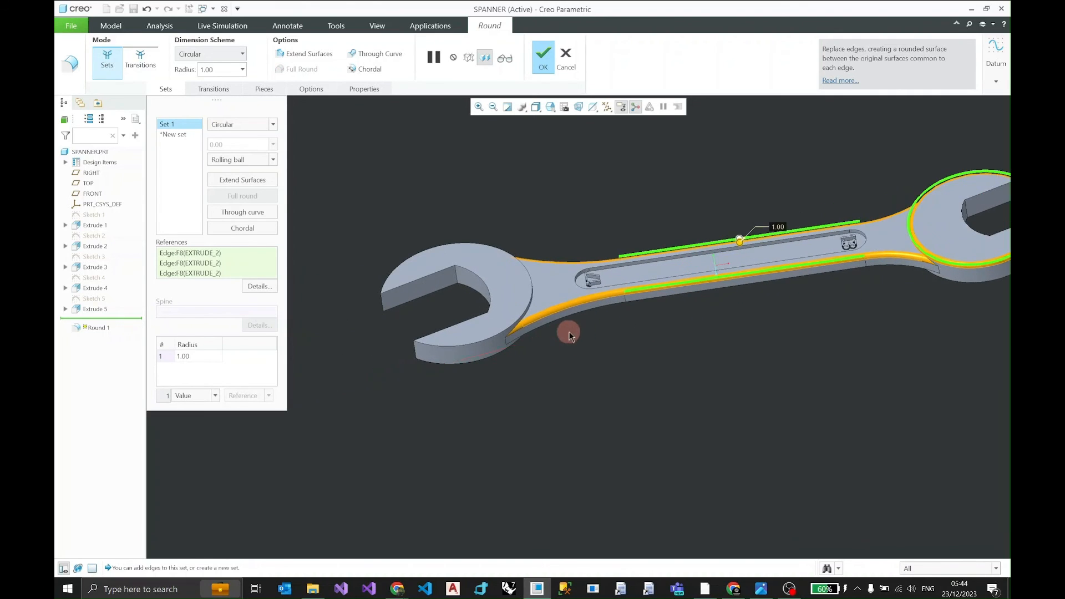
pyautogui.keyDown('ctrl'); pyautogui.click(484, 344); pyautogui.keyUp('ctrl')
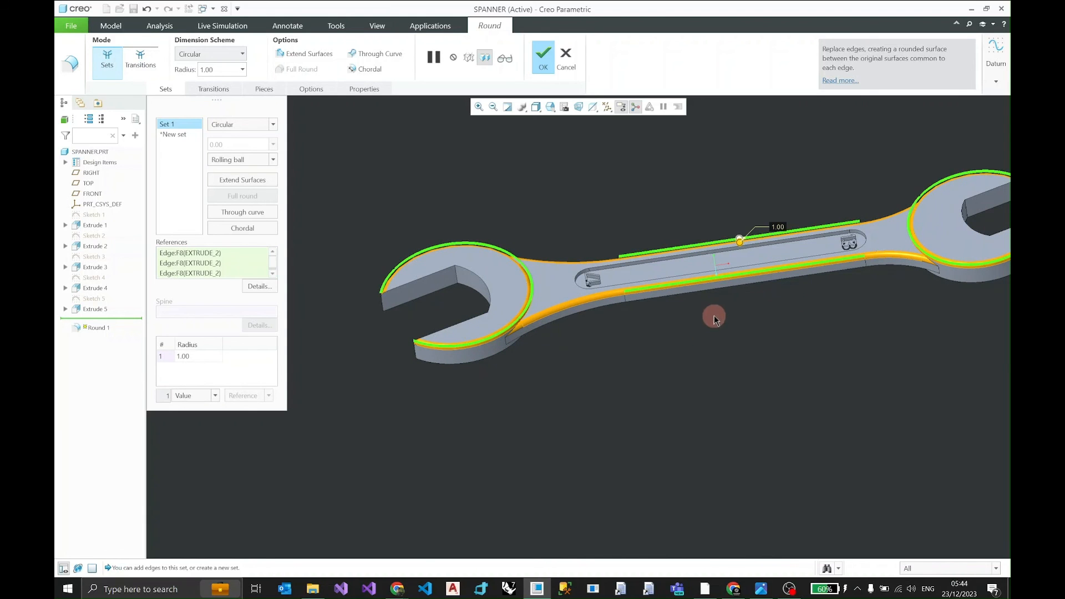
# Step: Add the handle edges and outer jaw edges of the opposite face to the round and complete it
pyautogui.moveTo(711, 314); pyautogui.dragTo(715, 265, button='middle')
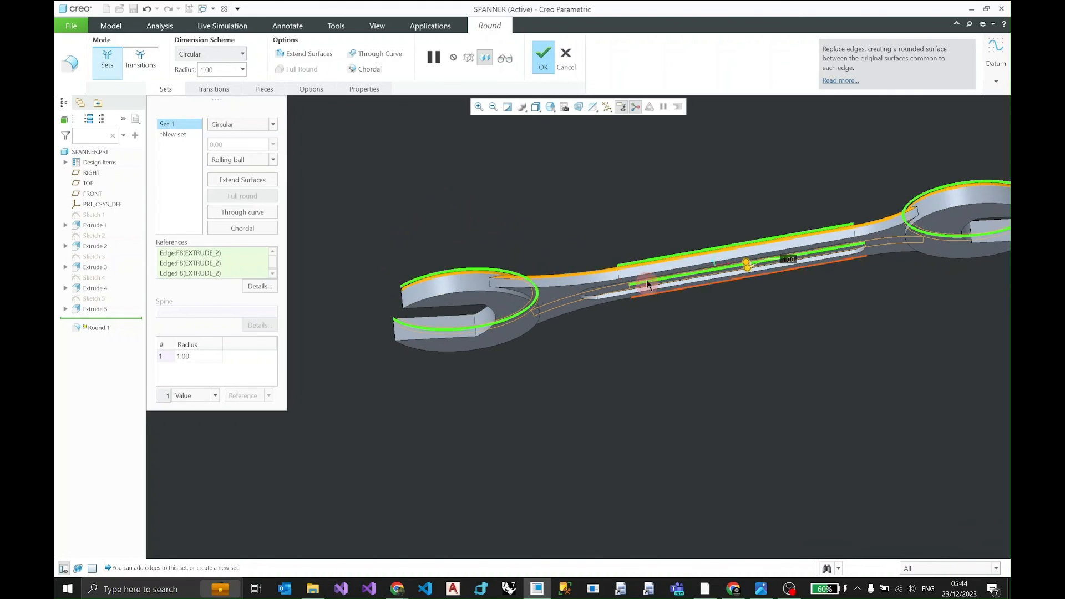
pyautogui.click(594, 285)
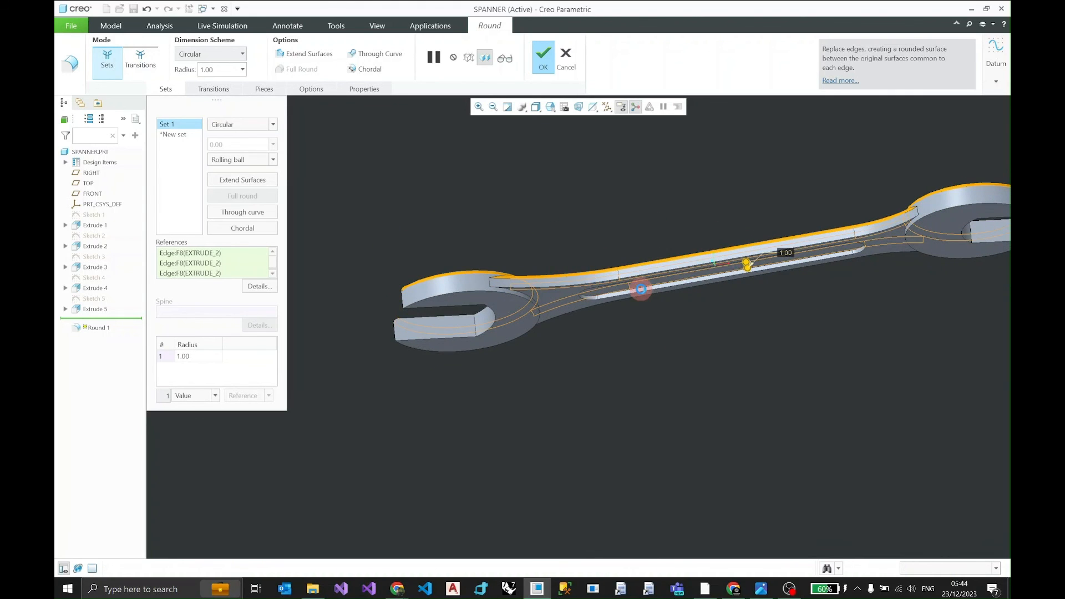
pyautogui.moveTo(641, 289); pyautogui.dragTo(642, 325, button='middle')
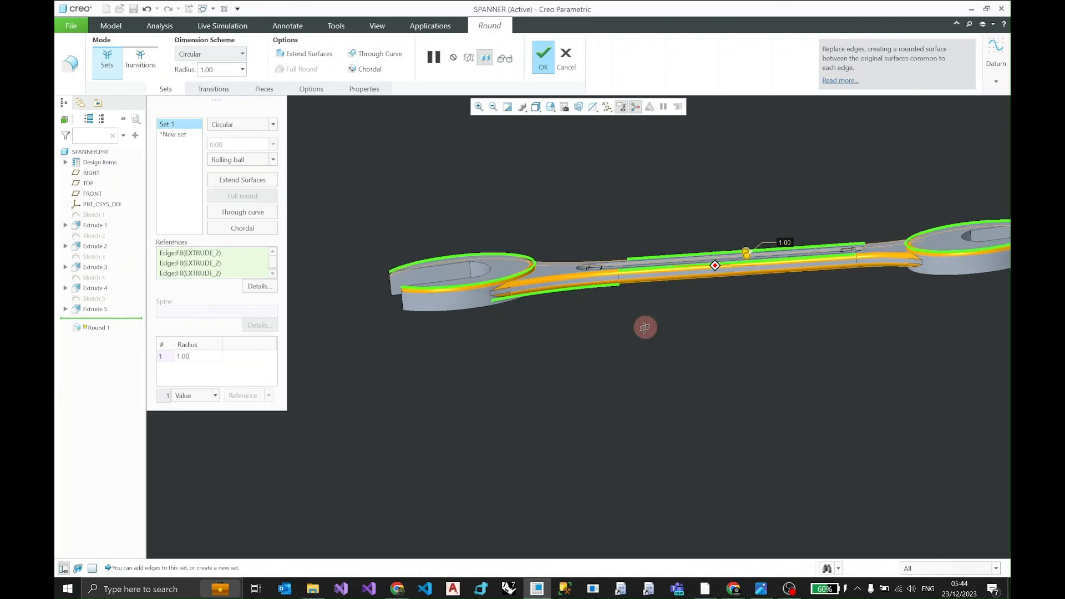
pyautogui.click(456, 310)
pyautogui.moveTo(719, 320); pyautogui.dragTo(675, 233, button='middle')
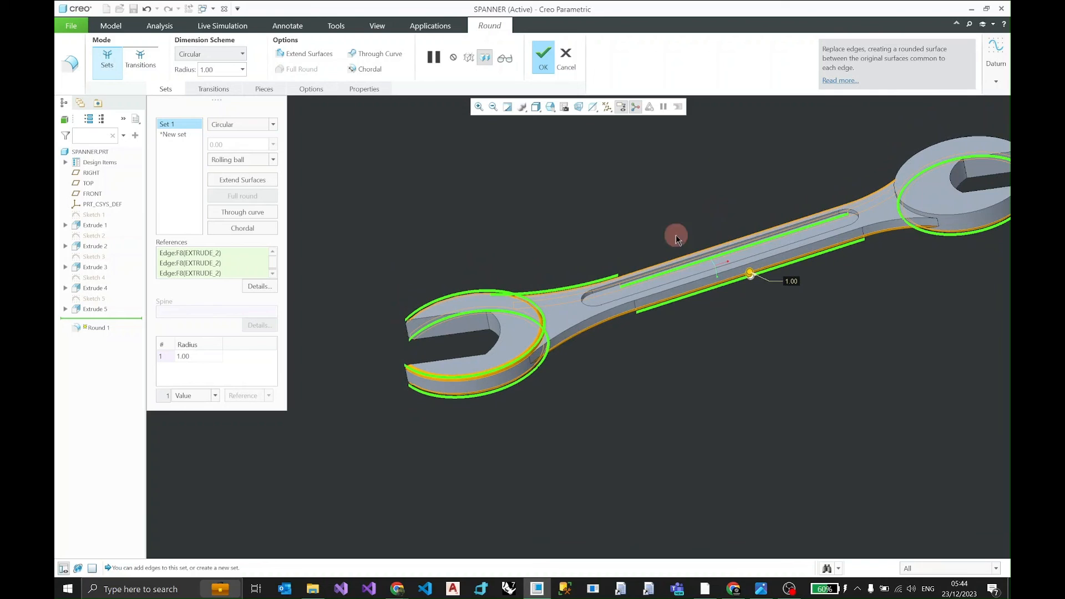
pyautogui.click(845, 231)
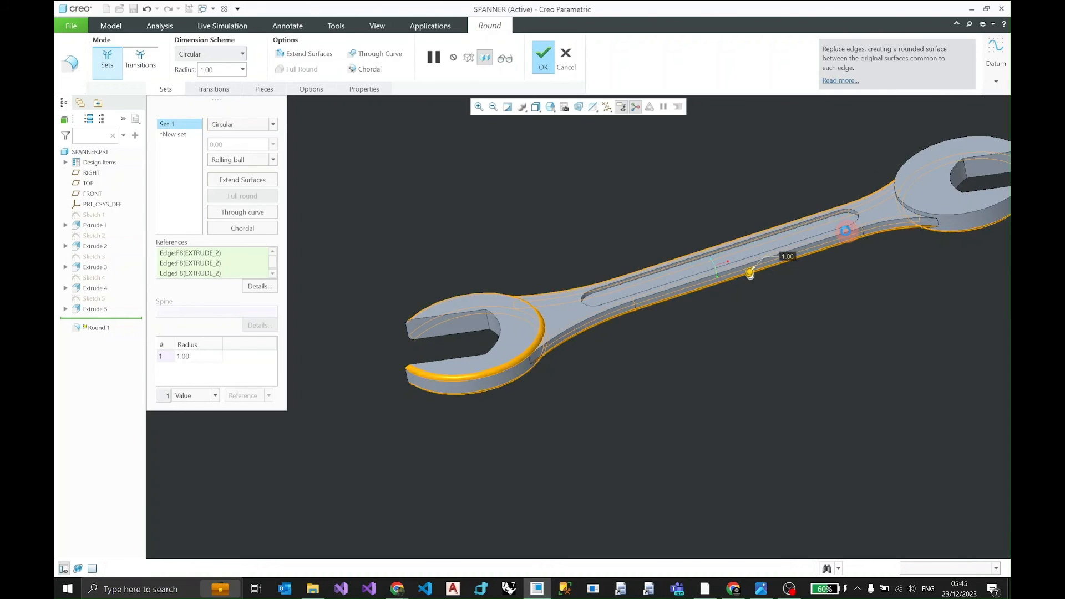
pyautogui.click(946, 216)
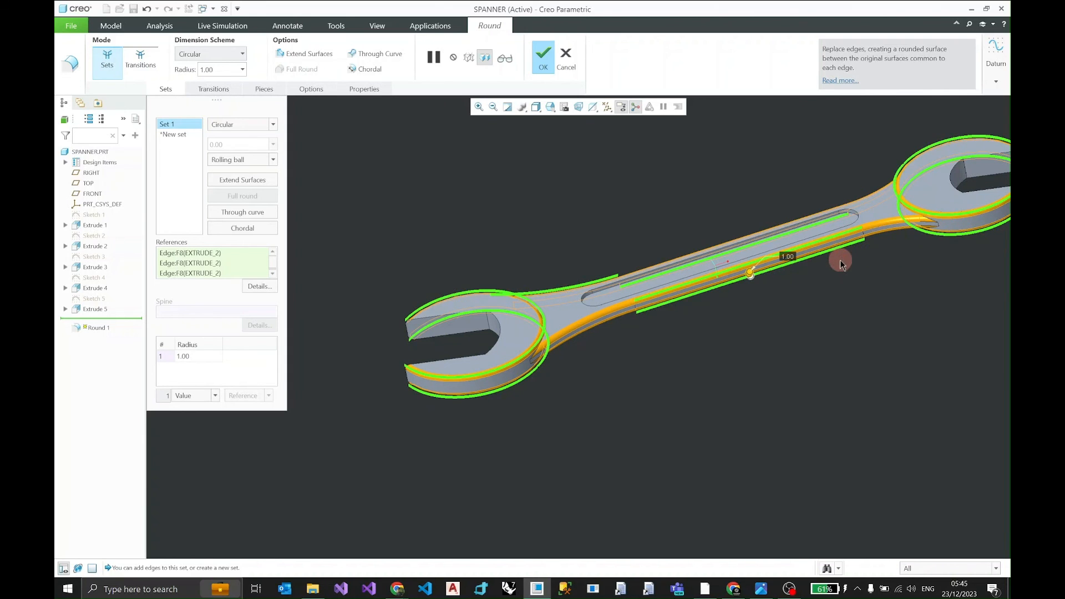
pyautogui.click(823, 298)
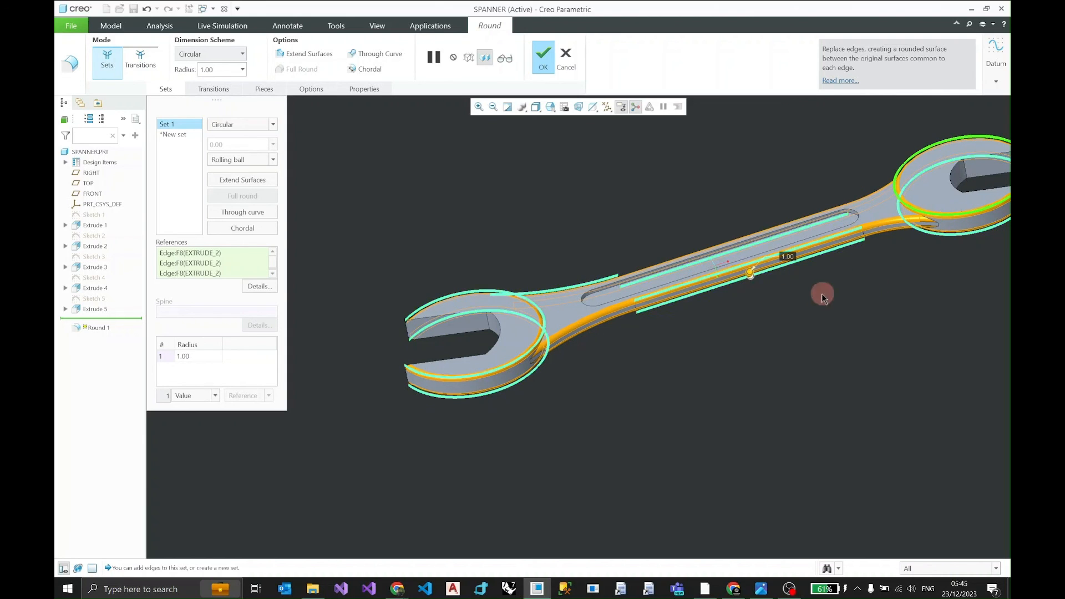
pyautogui.click(804, 302)
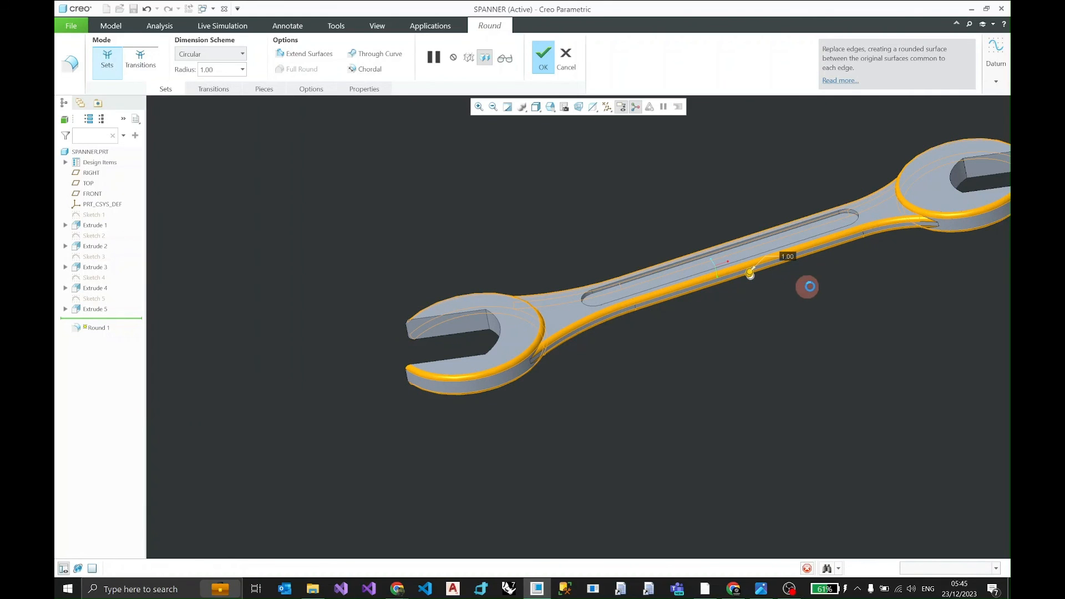
# Step: Reopen the finished outer-edge round for editing and add the short outer edges at the larger jaw's tips
pyautogui.moveTo(825, 267); pyautogui.dragTo(834, 367, button='middle')
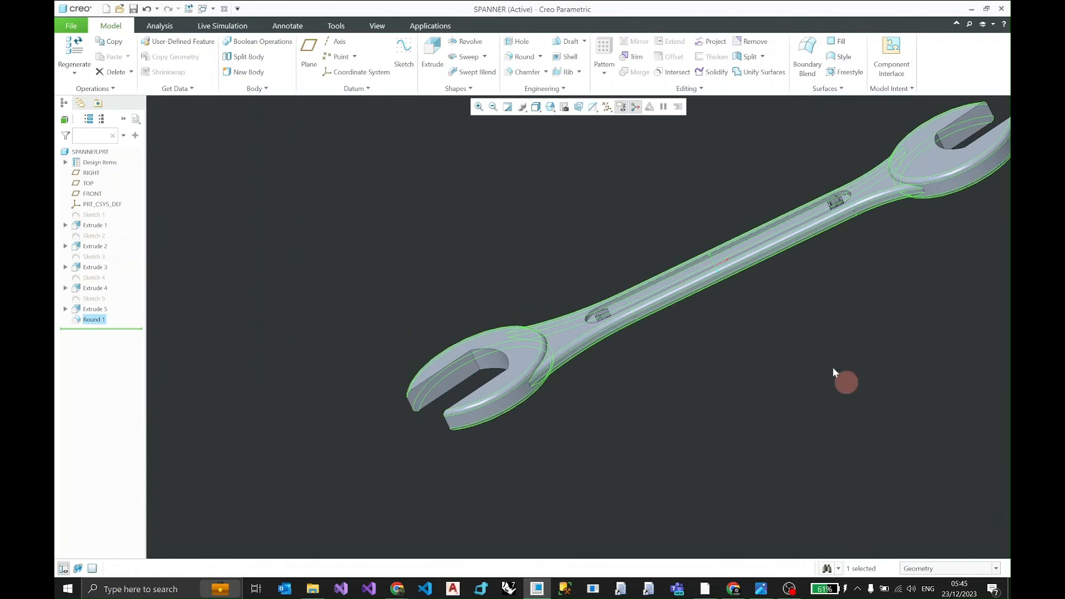
pyautogui.click(705, 230)
pyautogui.moveTo(705, 230)
pyautogui.mouseDown(button='middle')
pyautogui.moveTo(785, 245)
pyautogui.moveTo(827, 352)
pyautogui.moveTo(759, 207)
pyautogui.moveTo(764, 222)
pyautogui.moveTo(735, 231)
pyautogui.moveTo(807, 231)
pyautogui.moveTo(595, 276)
pyautogui.moveTo(693, 315)
pyautogui.moveTo(568, 261)
pyautogui.mouseUp(button='middle')
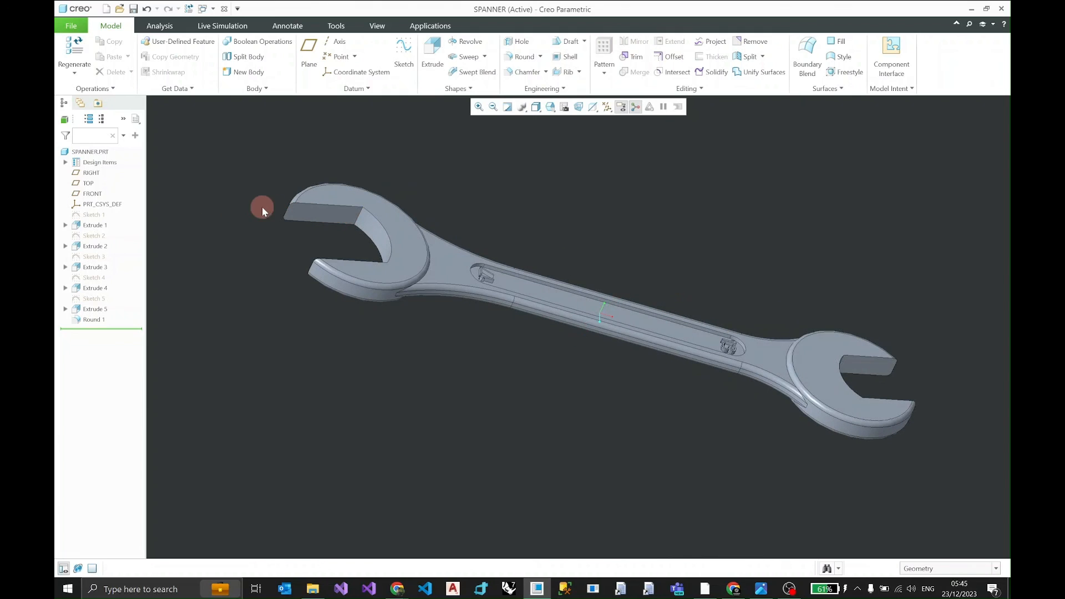
pyautogui.click(94, 322)
pyautogui.click(118, 271)
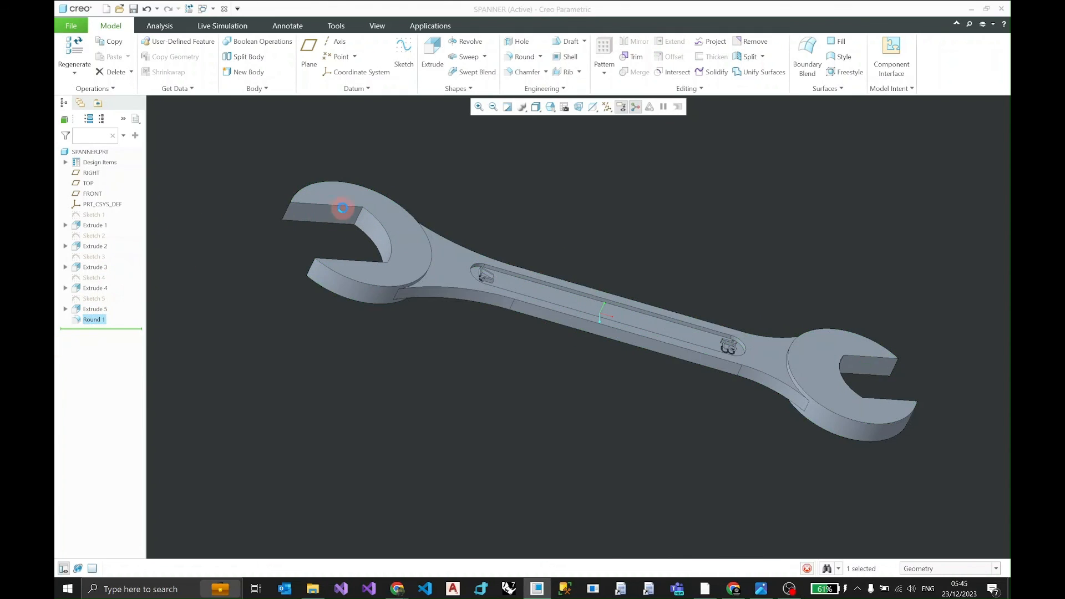
pyautogui.moveTo(286, 209); pyautogui.dragTo(379, 244, button='middle')
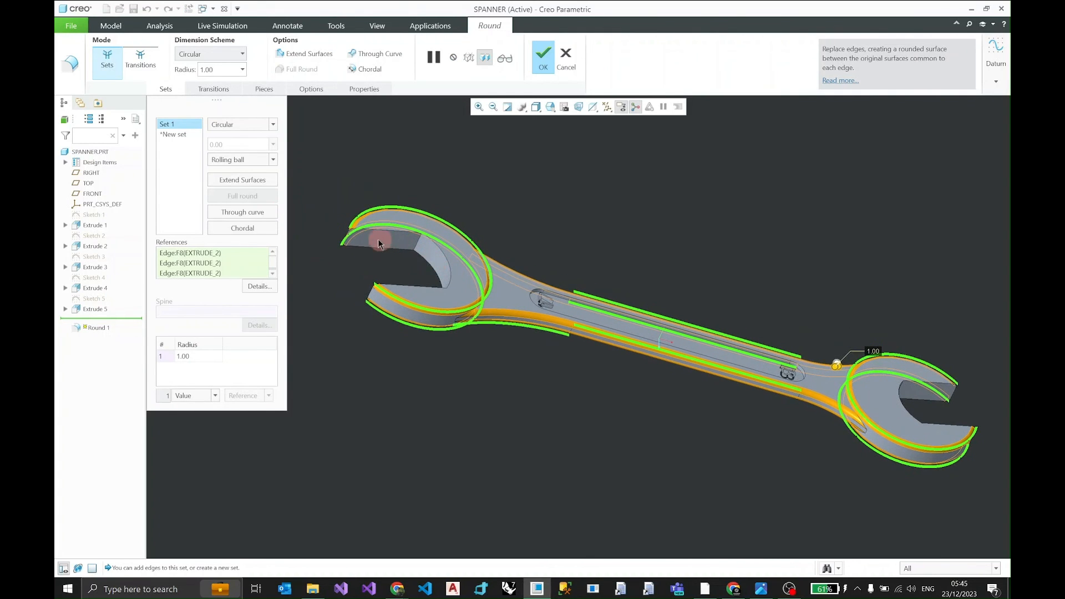
pyautogui.scroll(-4, 347, 235)
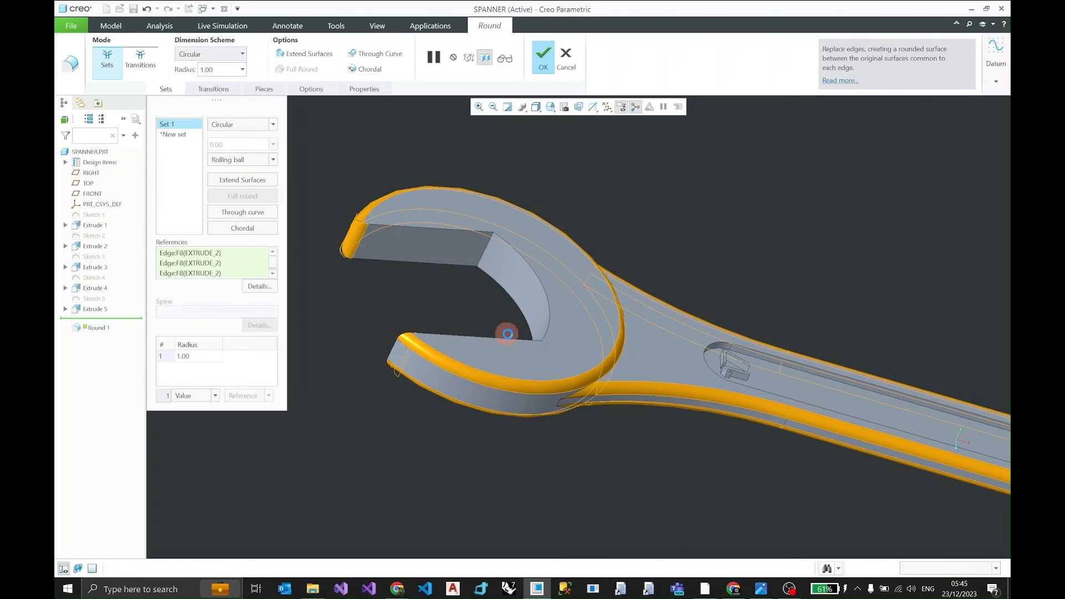
# Step: Add the short outer edges at the smaller jaw's tips to the round and complete it
pyautogui.scroll(-5, 511, 333)
pyautogui.moveTo(511, 333); pyautogui.dragTo(631, 263, button='middle')
pyautogui.scroll(3, 637, 386)
pyautogui.click(617, 273)
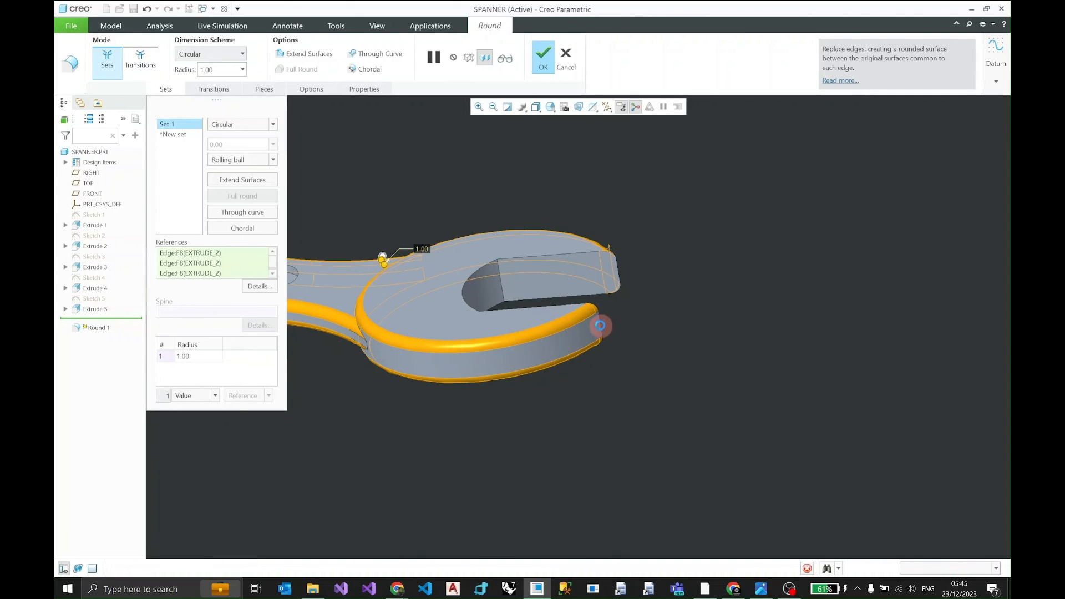
pyautogui.scroll(-5, 608, 325)
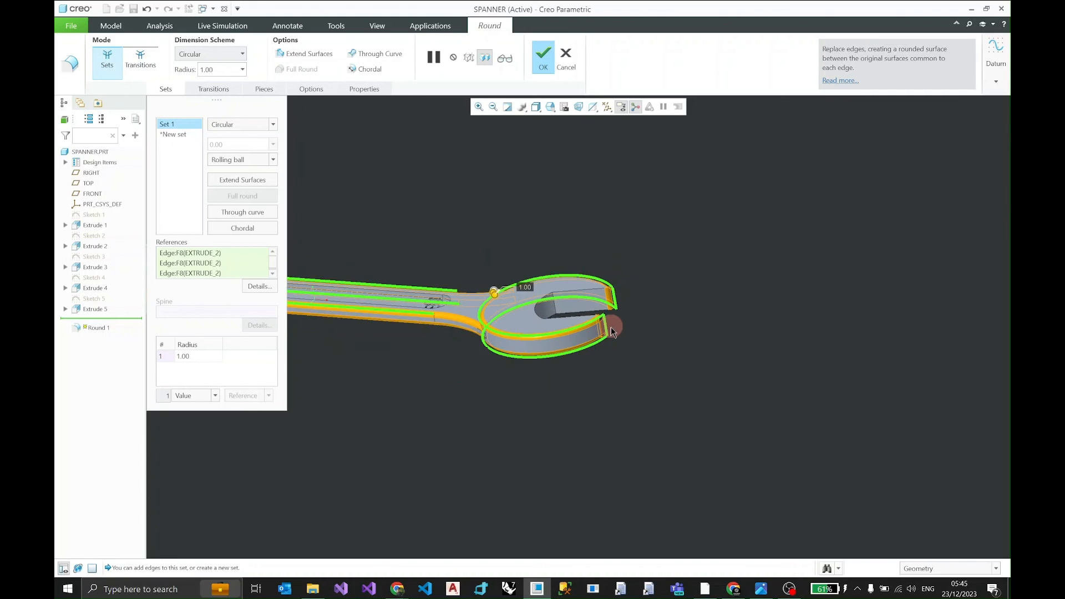
pyautogui.moveTo(608, 325); pyautogui.dragTo(577, 361, button='middle')
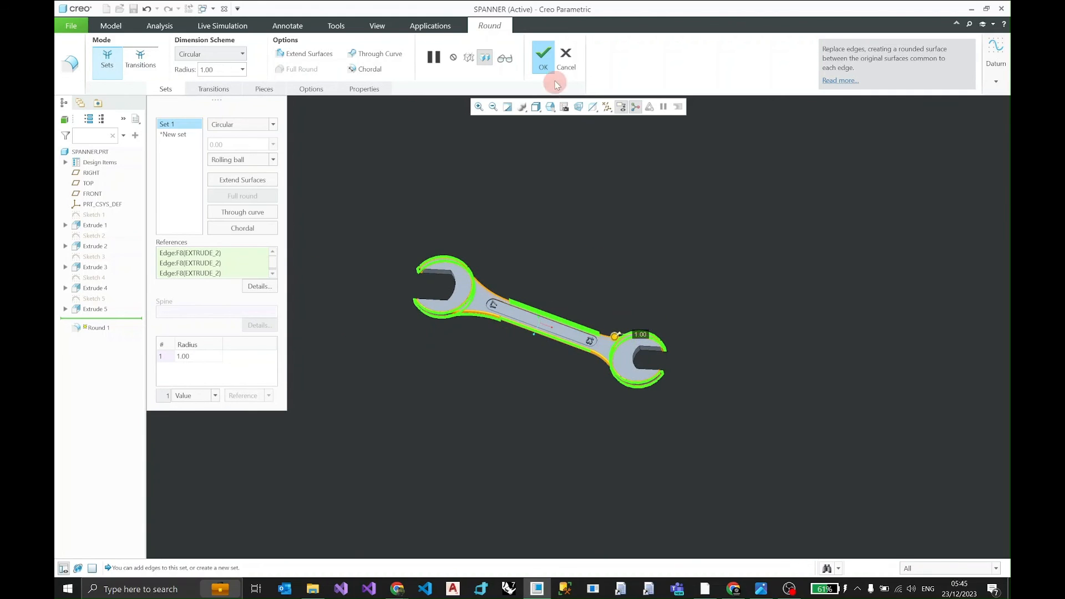
pyautogui.click(544, 55)
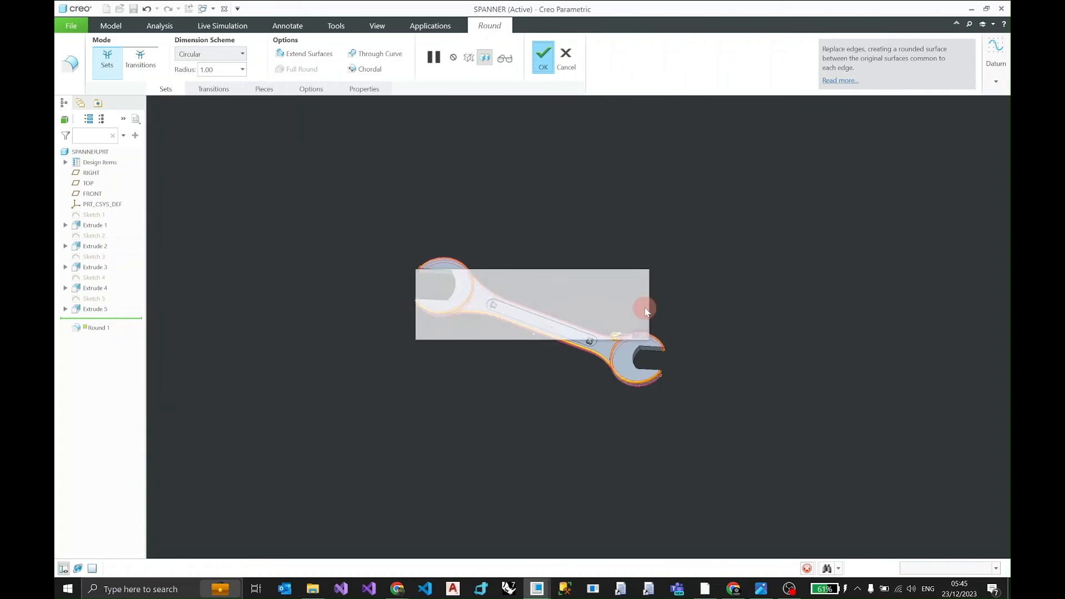
pyautogui.moveTo(604, 382); pyautogui.dragTo(578, 340, button='middle')
pyautogui.scroll(-5, 578, 341)
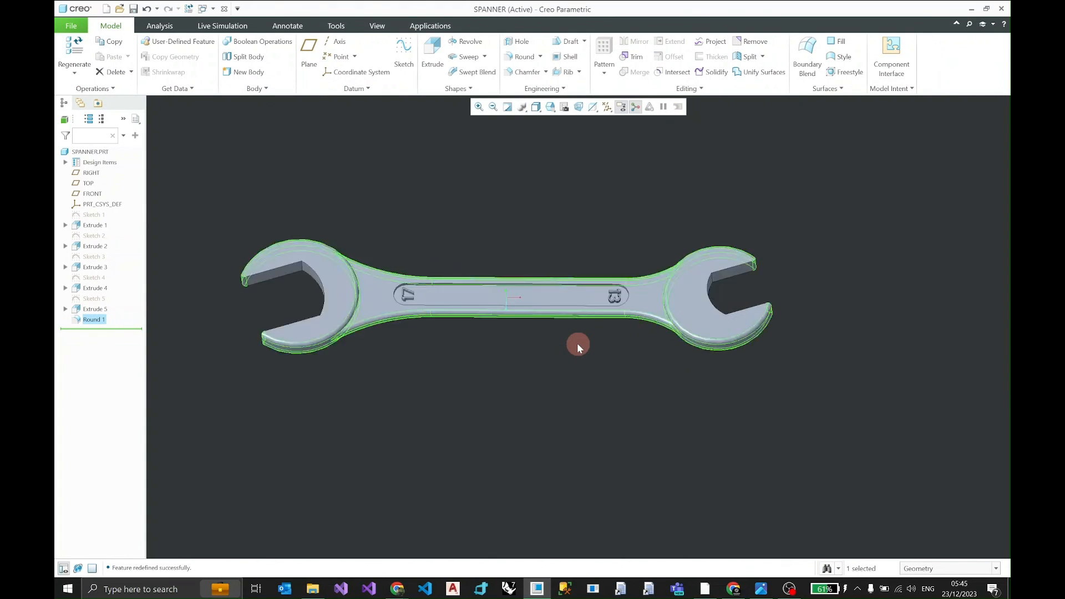
pyautogui.click(577, 340)
pyautogui.scroll(3, 575, 340)
pyautogui.scroll(-2, 565, 341)
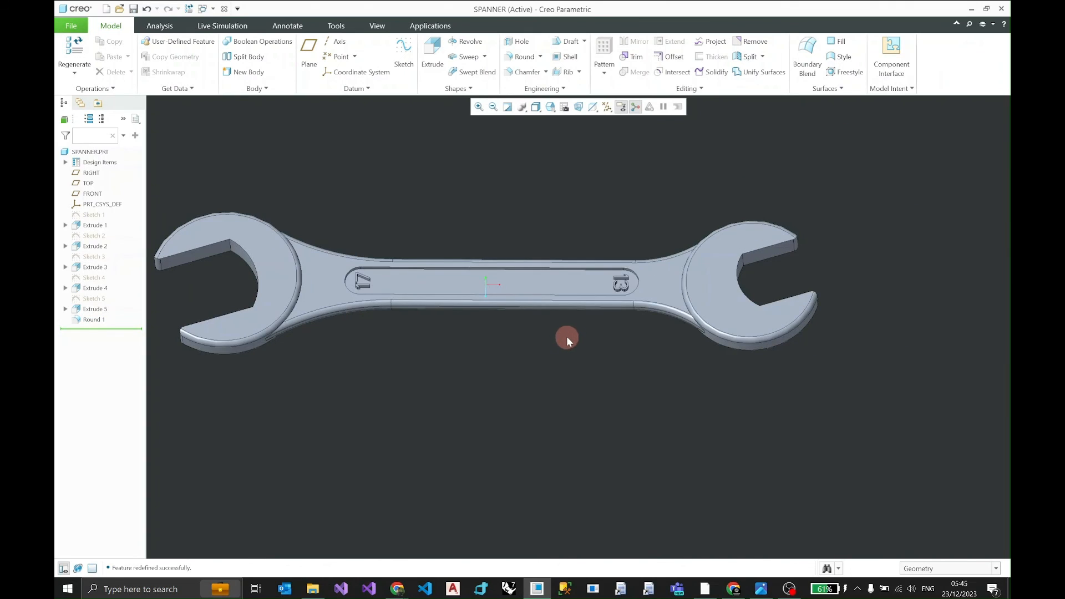
pyautogui.moveTo(558, 334); pyautogui.dragTo(791, 311, button='middle')
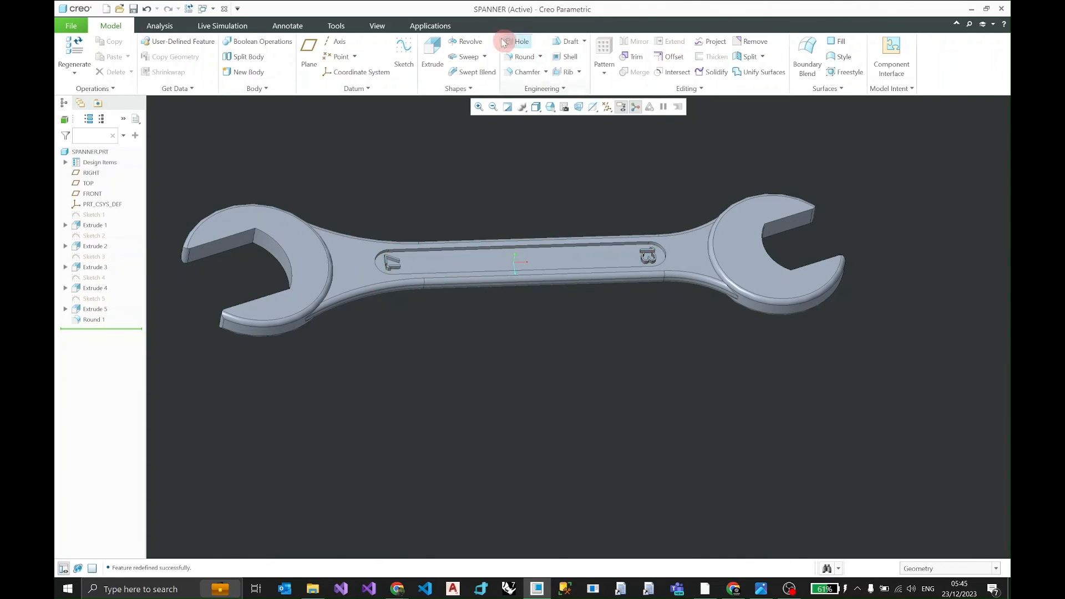
# Step: Start a second Round with a 0.25 mm radius on the rim and floor edges of the visible handle slot
pyautogui.click(520, 58)
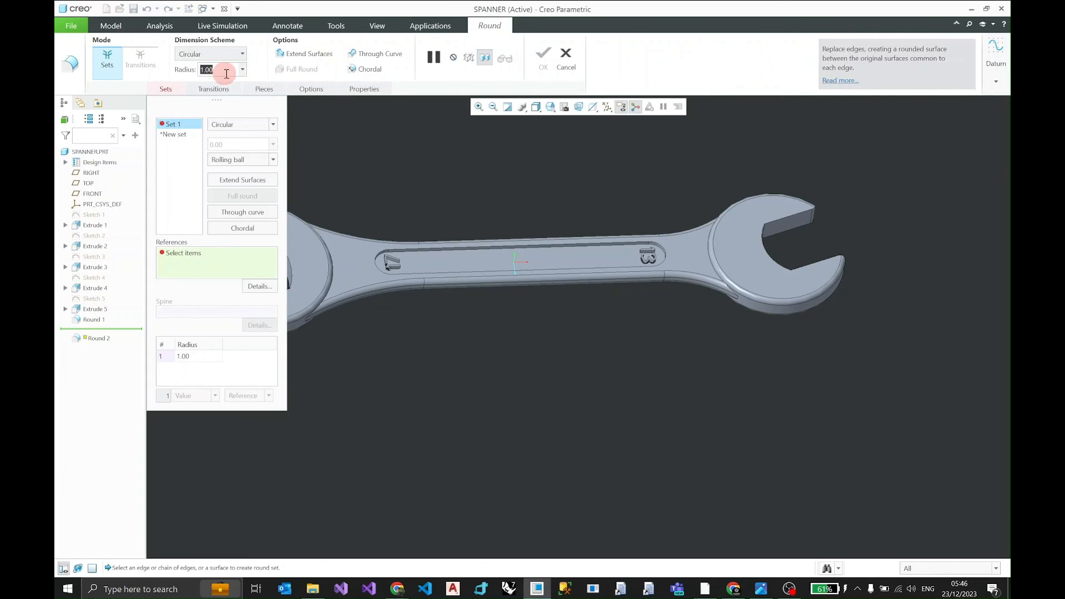
pyautogui.write('0.25')
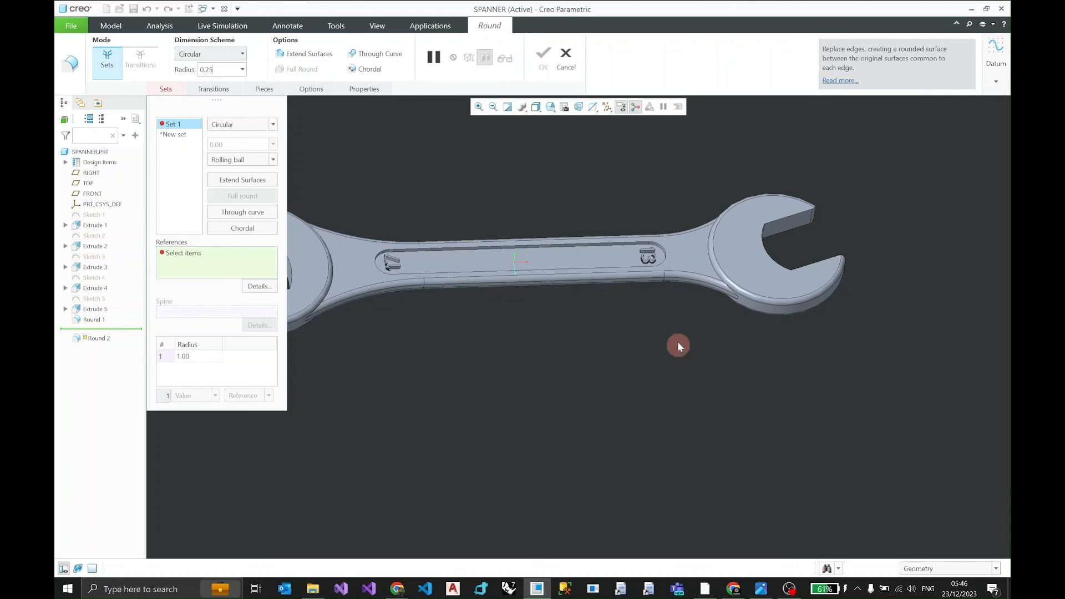
pyautogui.scroll(-2, 597, 260)
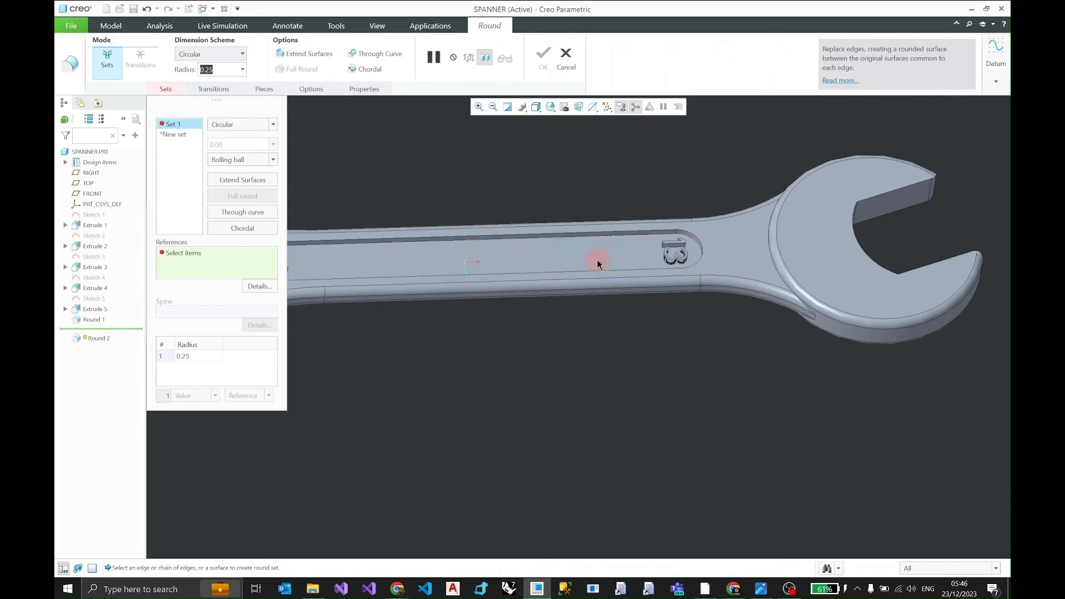
pyautogui.keyDown('shift'); pyautogui.moveTo(585, 236); pyautogui.dragTo(665, 224, button='middle'); pyautogui.keyUp('shift')
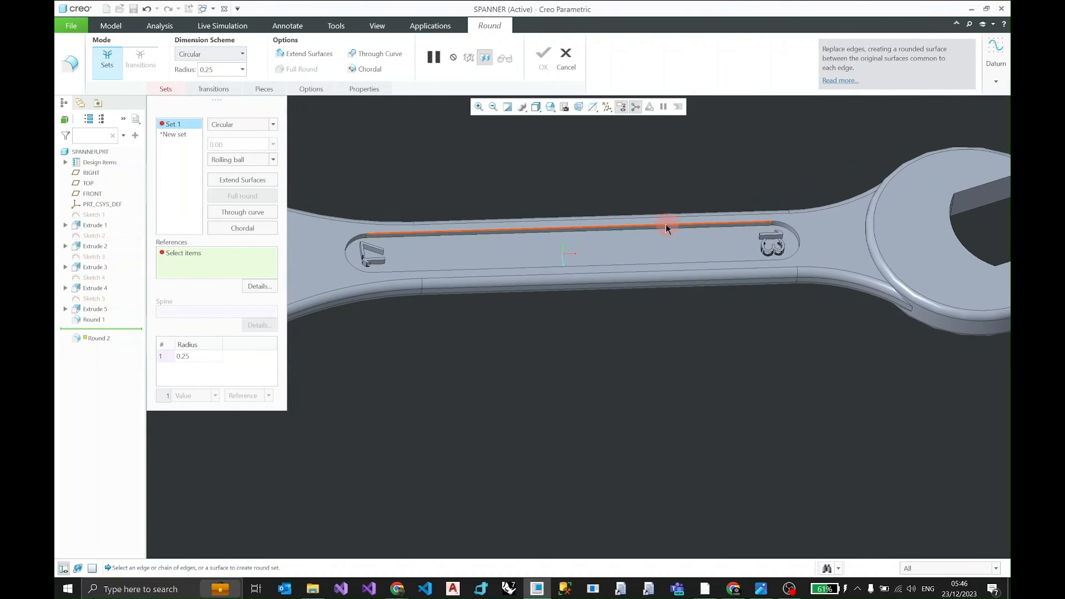
pyautogui.click(660, 228)
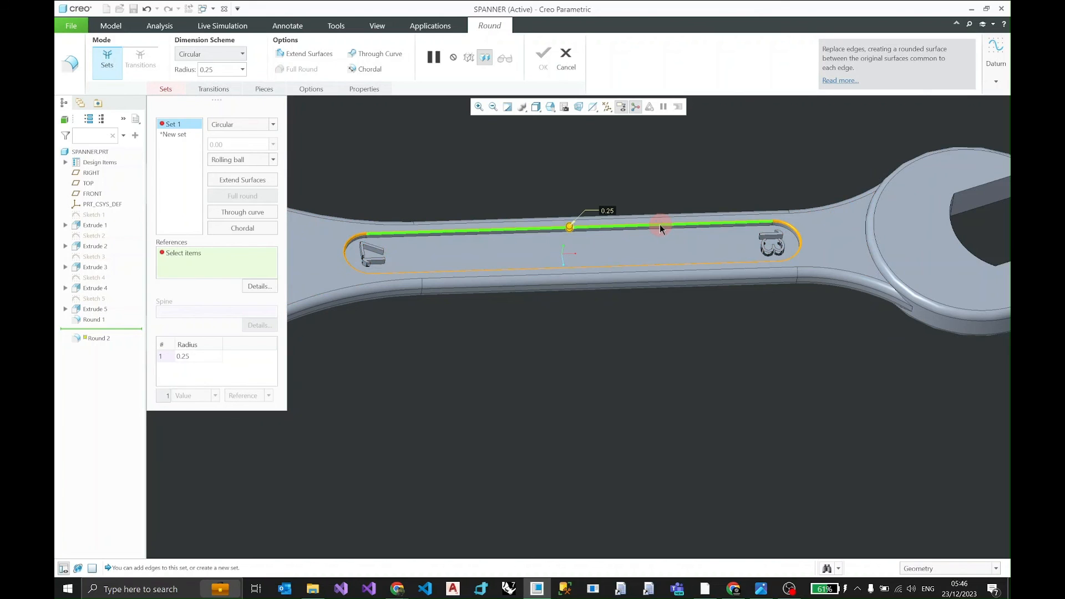
pyautogui.keyDown('ctrl'); pyautogui.click(662, 233); pyautogui.keyUp('ctrl')
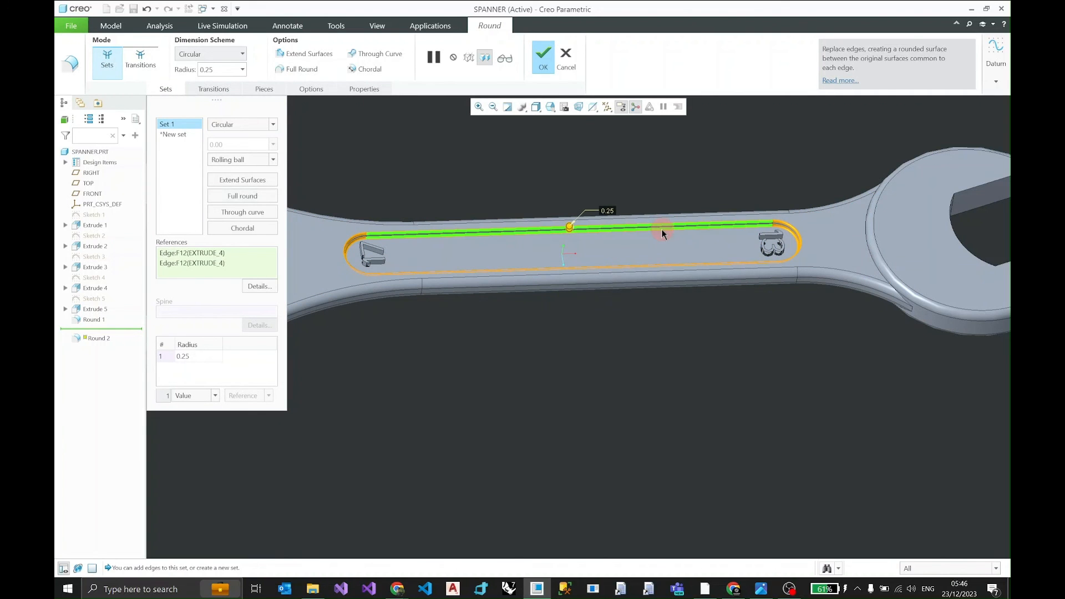
# Step: Add the rim and floor edges of the opposite handle slot to the round and complete it
pyautogui.moveTo(699, 357); pyautogui.dragTo(687, 187, button='middle')
pyautogui.keyDown('ctrl'); pyautogui.click(644, 220); pyautogui.keyUp('ctrl')
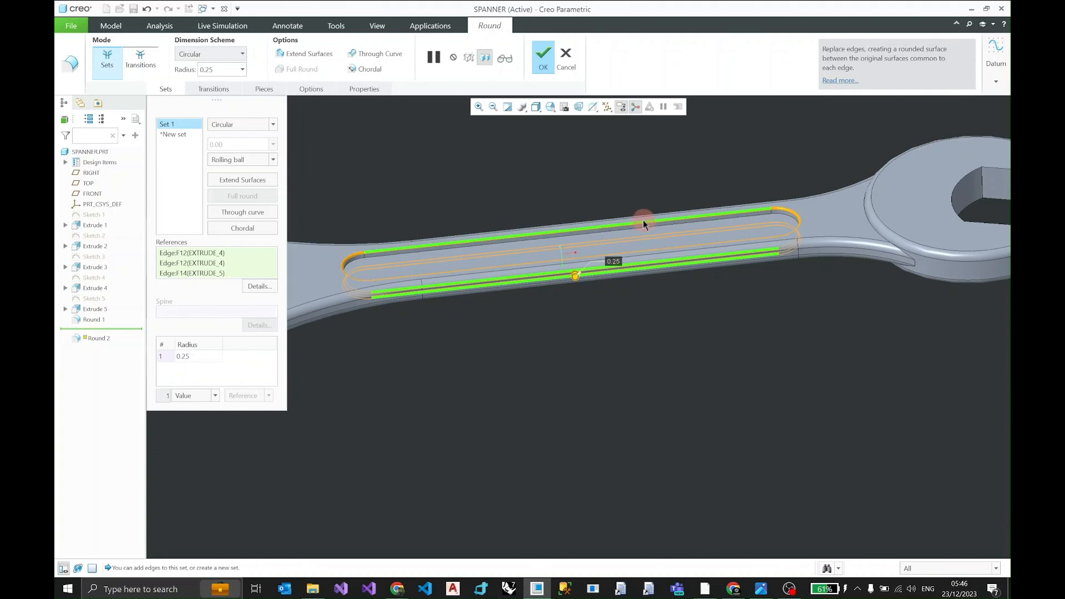
pyautogui.keyDown('ctrl'); pyautogui.click(643, 229); pyautogui.keyUp('ctrl')
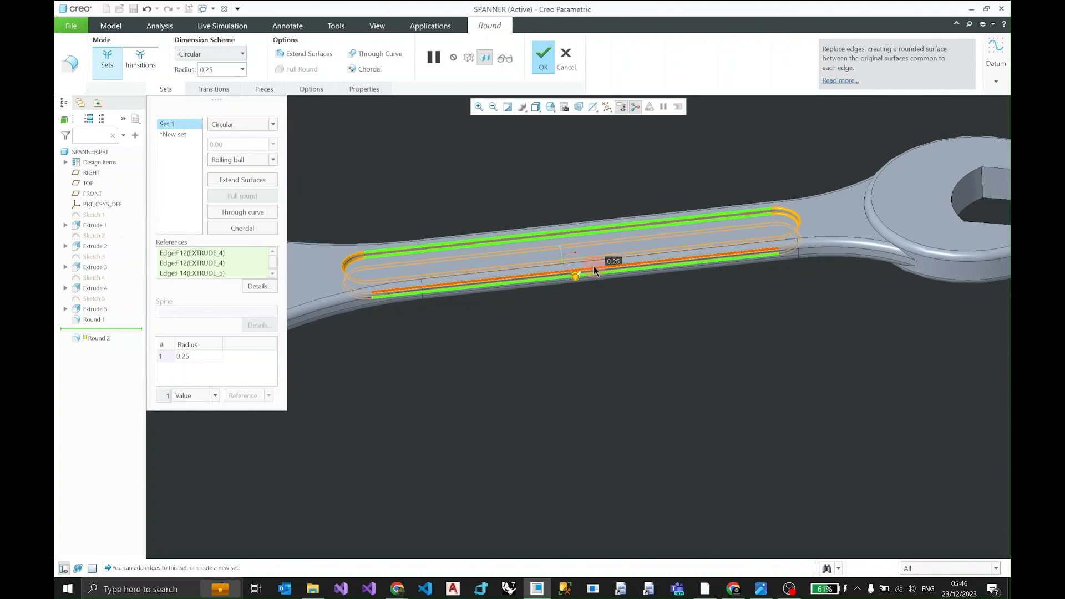
pyautogui.moveTo(587, 266); pyautogui.dragTo(608, 441, button='middle')
pyautogui.scroll(8, 585, 382)
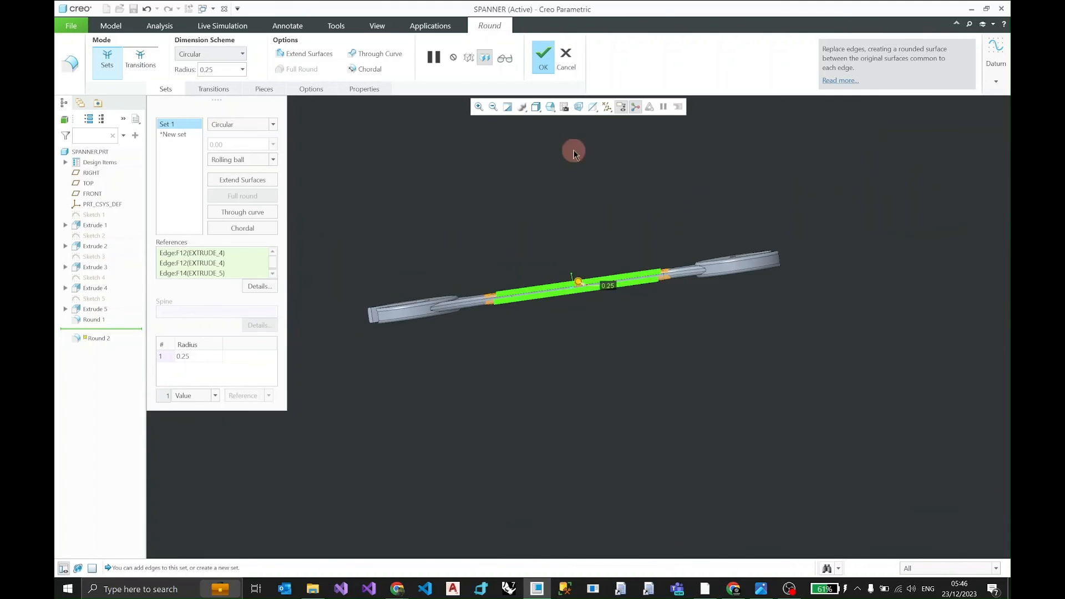
pyautogui.scroll(5, 586, 247)
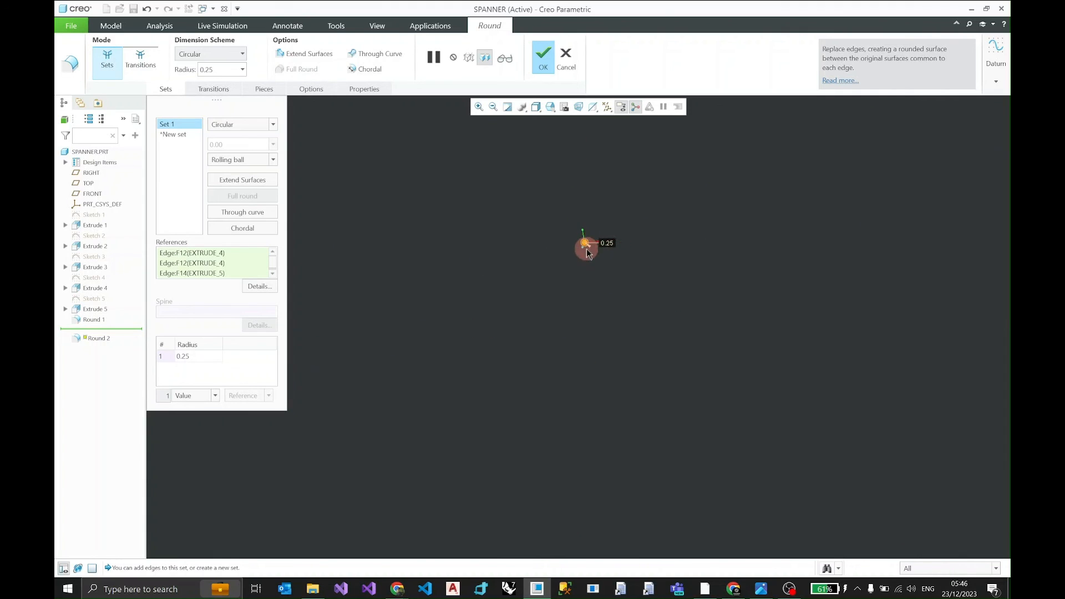
pyautogui.scroll(-2, 584, 239)
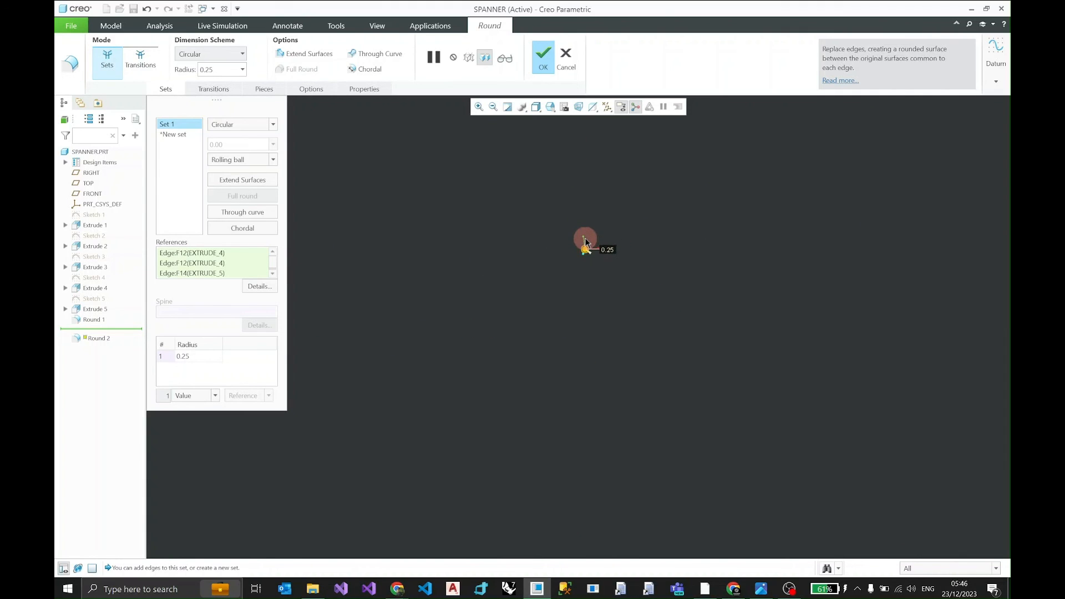
pyautogui.scroll(-4, 593, 280)
pyautogui.scroll(-3, 567, 145)
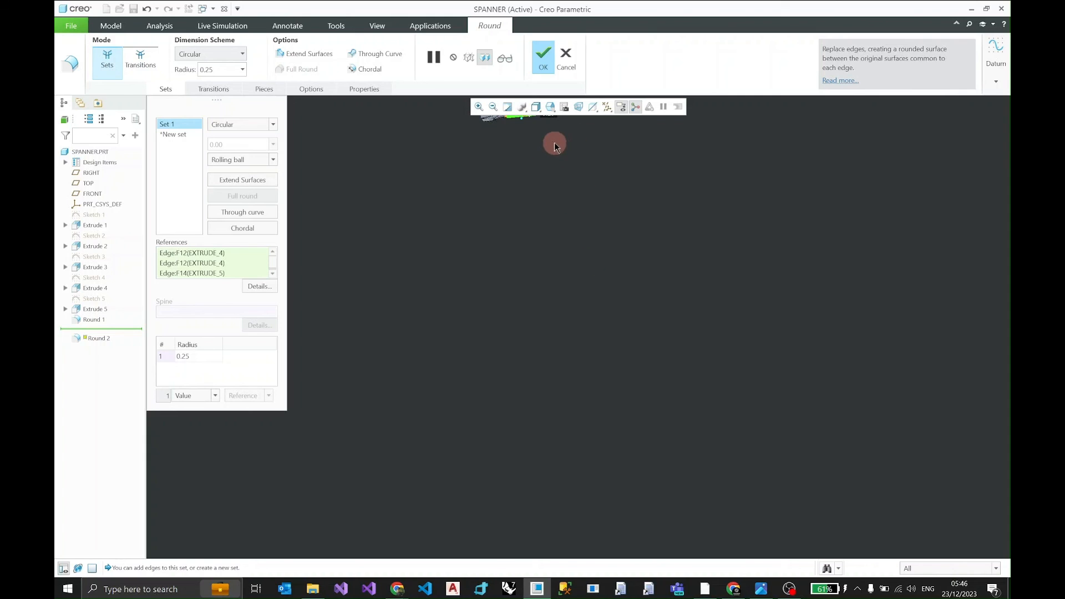
pyautogui.keyDown('shift'); pyautogui.moveTo(554, 143); pyautogui.dragTo(550, 284, button='middle'); pyautogui.keyUp('shift')
pyautogui.scroll(-5, 514, 318)
pyautogui.scroll(-2, 500, 287)
pyautogui.click(552, 66)
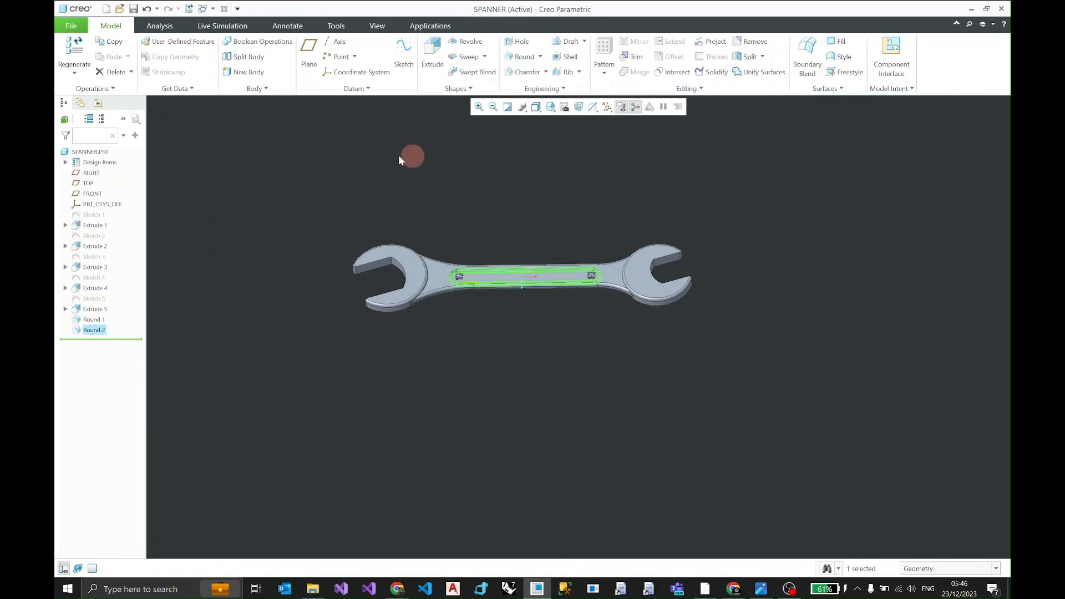
pyautogui.scroll(4, 564, 276)
pyautogui.scroll(-4, 565, 277)
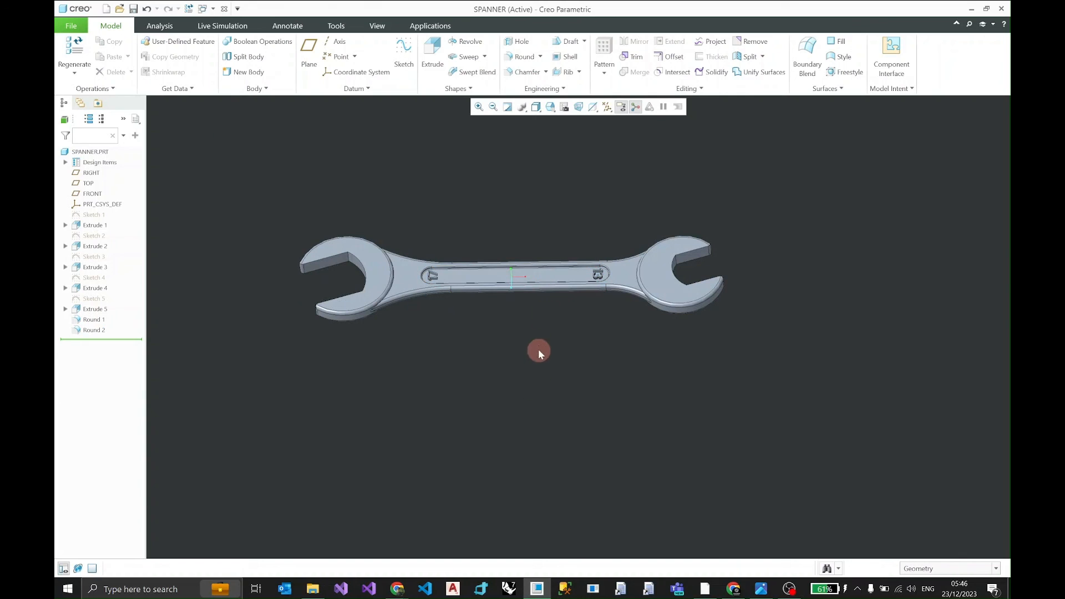
pyautogui.scroll(-3, 541, 330)
pyautogui.moveTo(492, 252)
pyautogui.mouseDown(button='middle')
pyautogui.moveTo(494, 106)
pyautogui.moveTo(494, 218)
pyautogui.moveTo(531, 274)
pyautogui.moveTo(492, 256)
pyautogui.moveTo(498, 242)
pyautogui.mouseUp(button='middle')
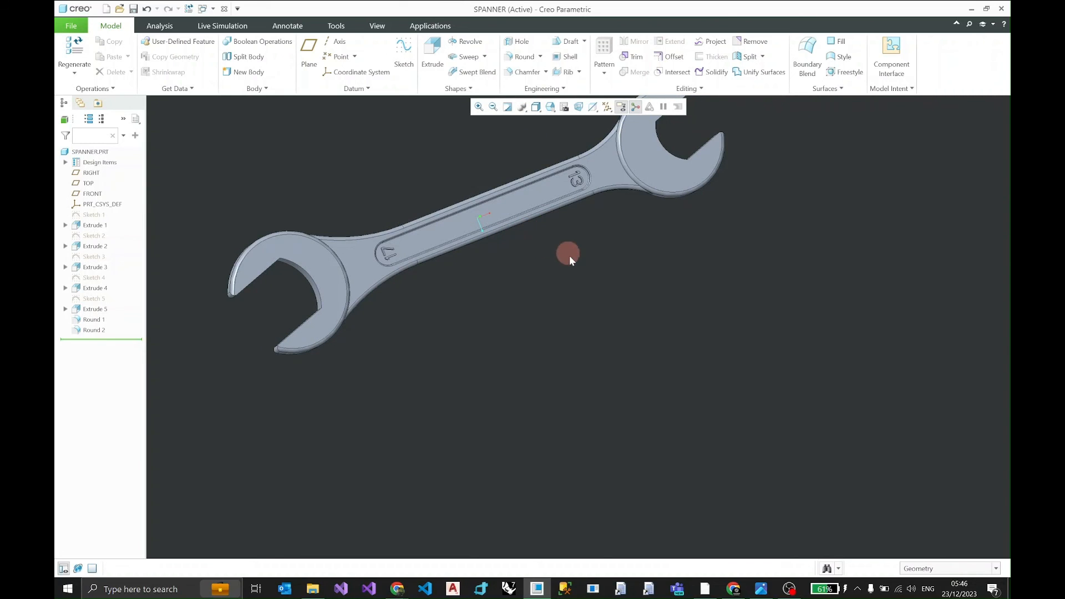
pyautogui.moveTo(569, 255); pyautogui.dragTo(679, 174, button='middle')
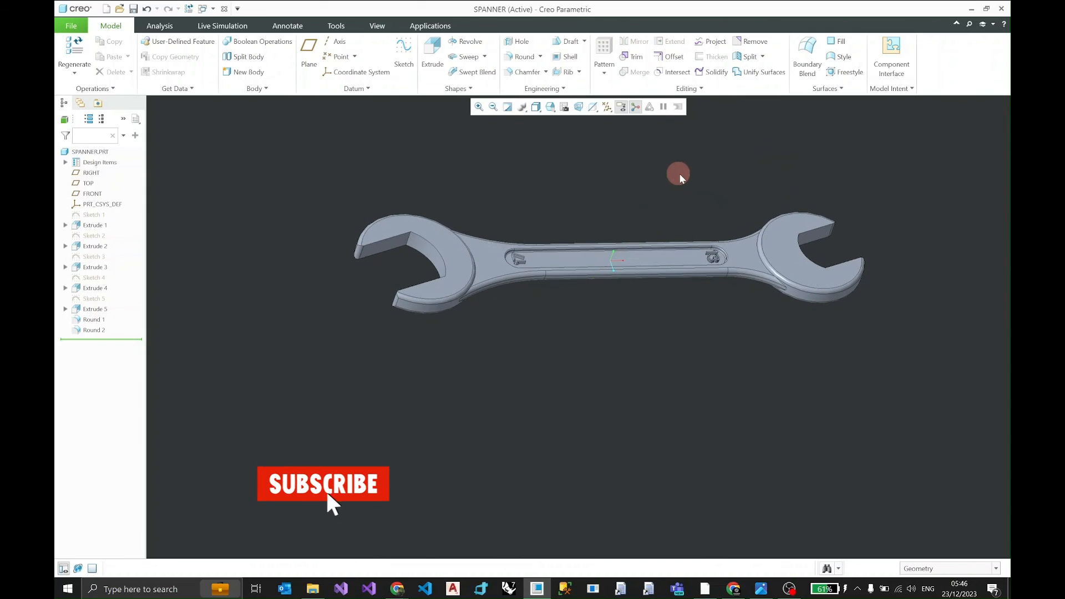